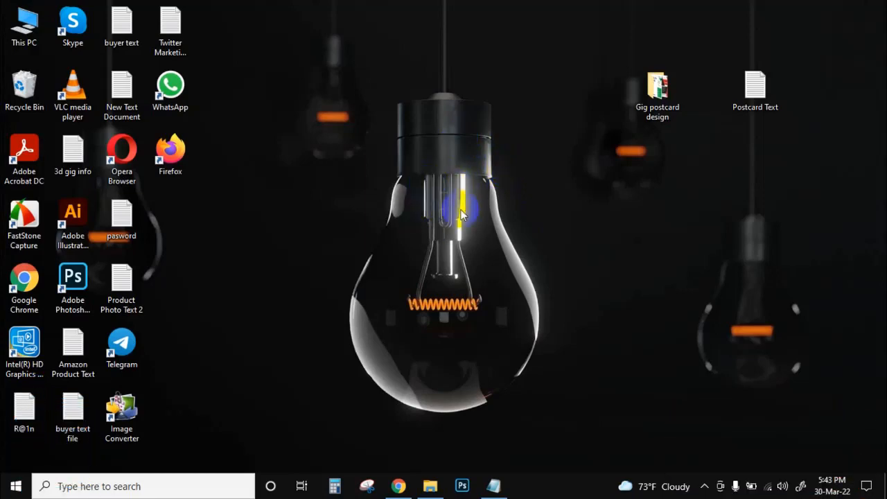
# - Open the Gig postcard design folder on the desktop and look over its gig images
pyautogui.doubleClick(666, 99)
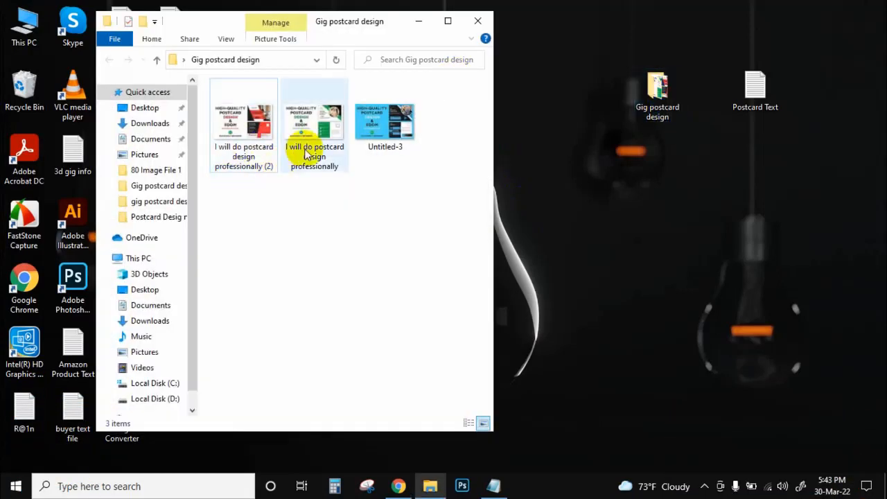
pyautogui.click(273, 133)
pyautogui.click(392, 134)
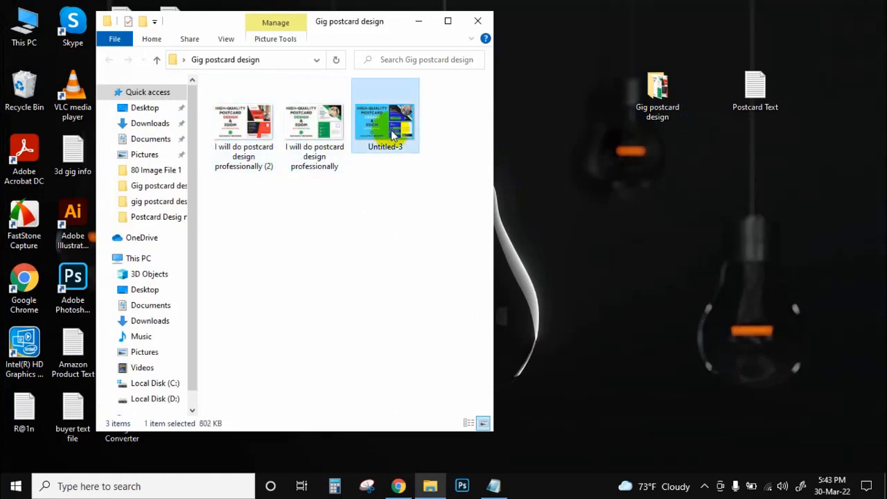
pyautogui.click(318, 123)
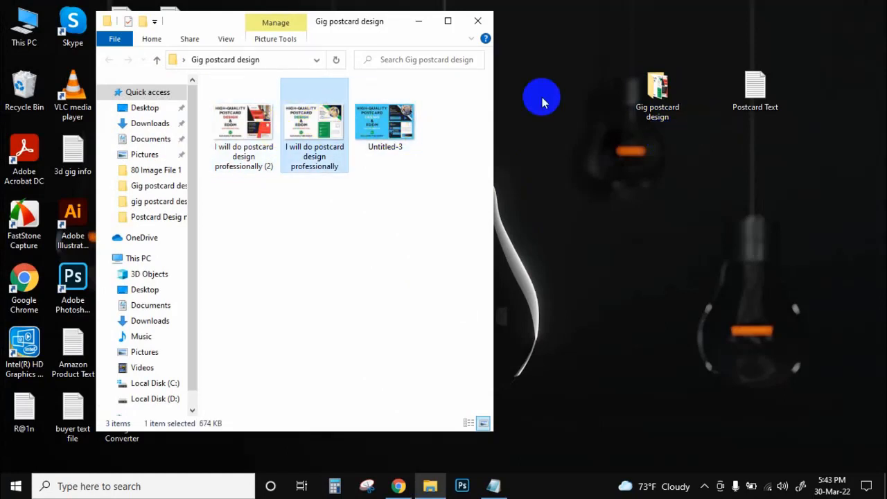
# - Open the Postcard Text file in Notepad and review the gig title, description, tags and Basic, Standard and Premium package texts
pyautogui.doubleClick(757, 90)
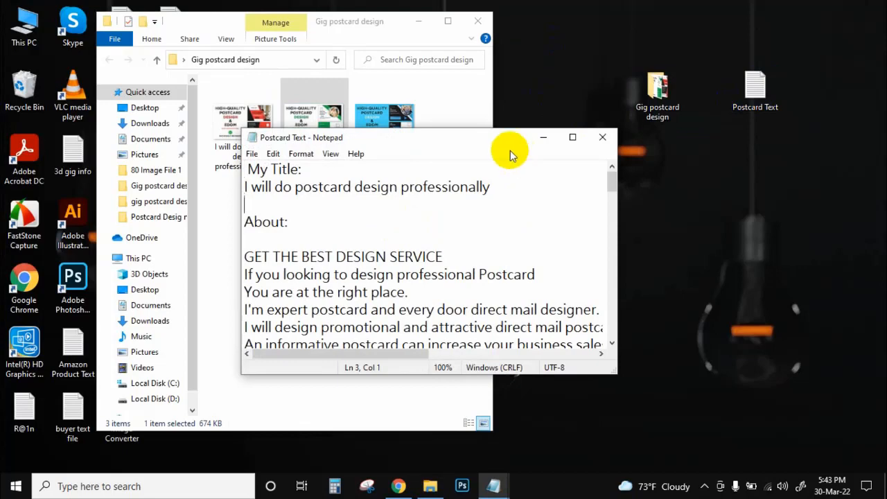
pyautogui.moveTo(503, 139); pyautogui.dragTo(545, 115)
pyautogui.click(594, 159)
pyautogui.scroll(-5, 547, 200)
pyautogui.scroll(-15, 547, 200)
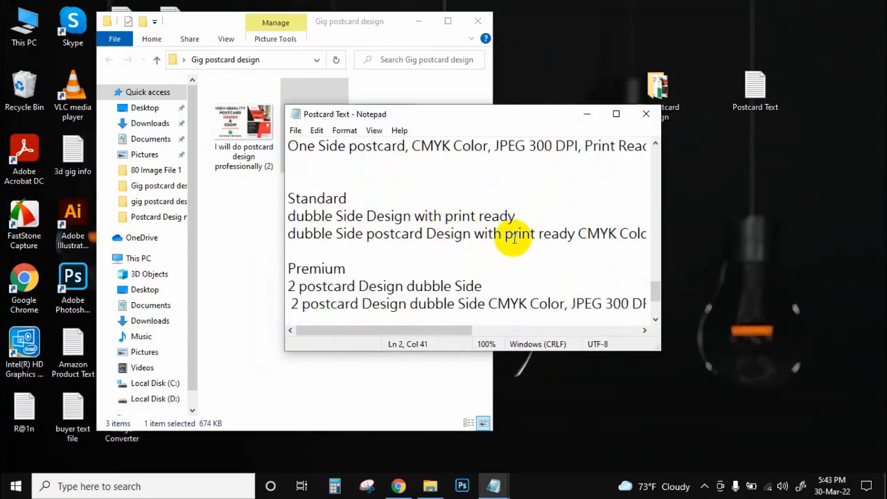
pyautogui.scroll(-2, 514, 239)
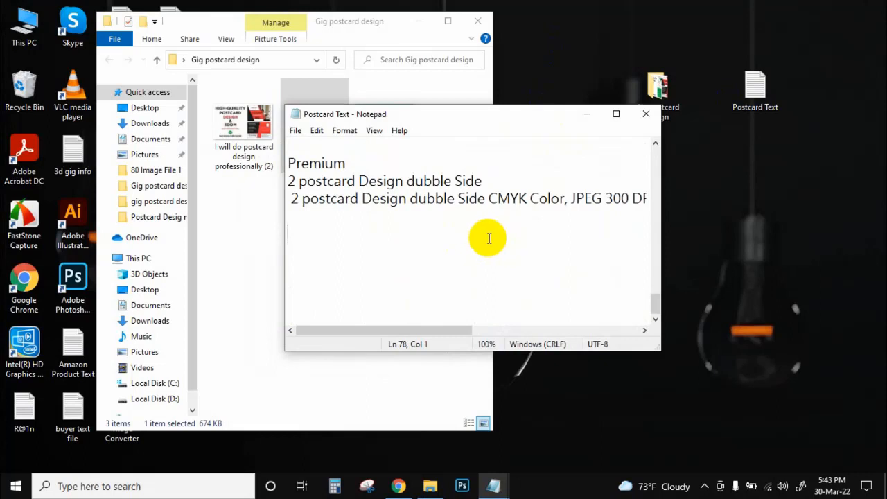
pyautogui.scroll(1, 489, 239)
pyautogui.scroll(4, 474, 209)
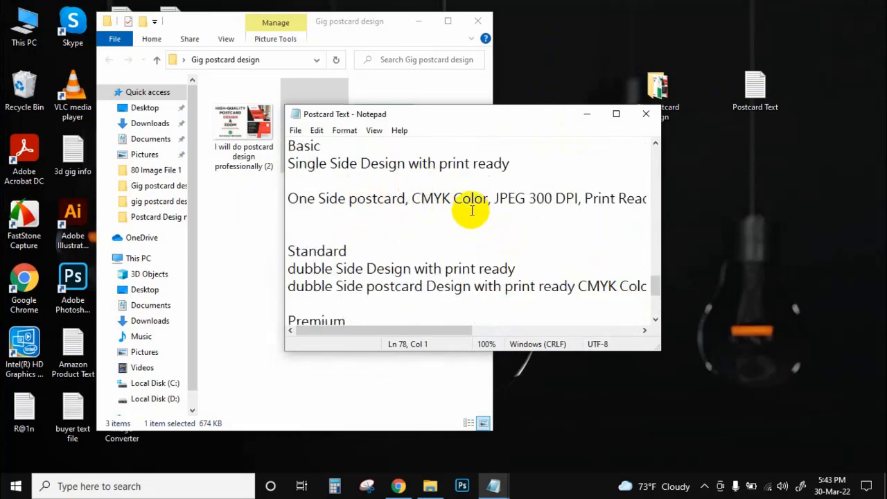
pyautogui.click(655, 118)
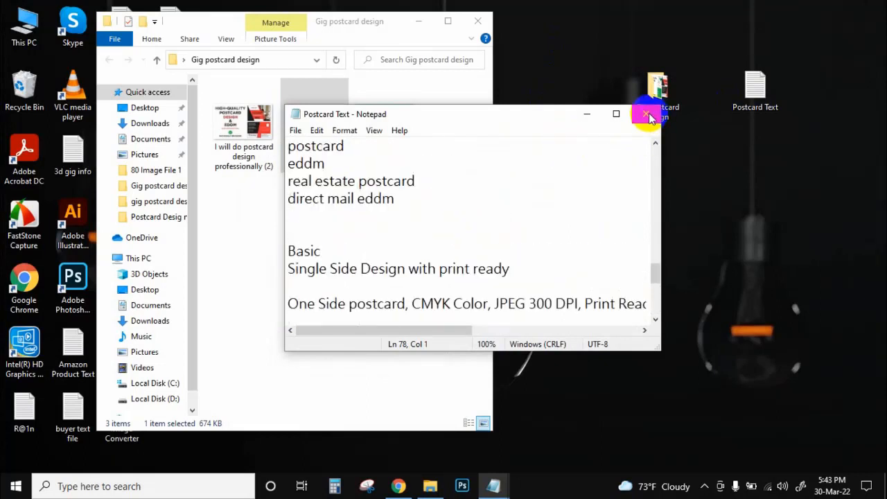
pyautogui.rightClick(588, 123)
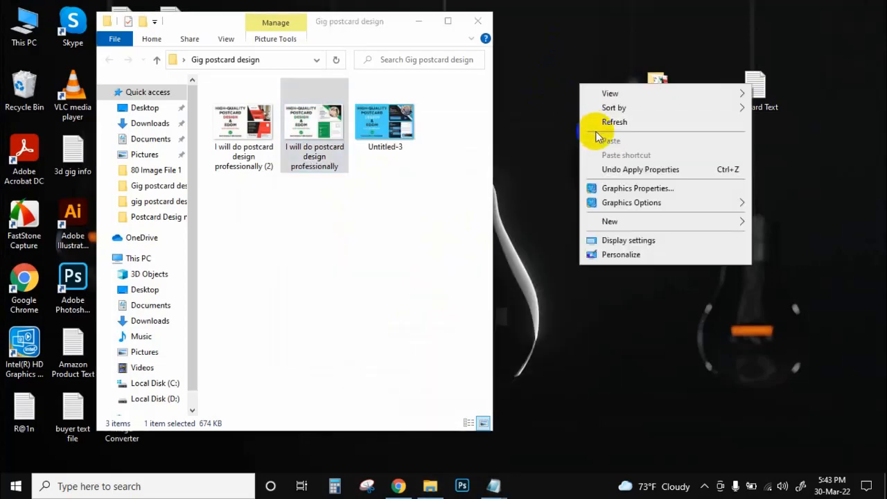
pyautogui.click(598, 124)
# - Switch to Fiverr in Chrome and review the list of active gigs on the Gigs page
pyautogui.click(391, 481)
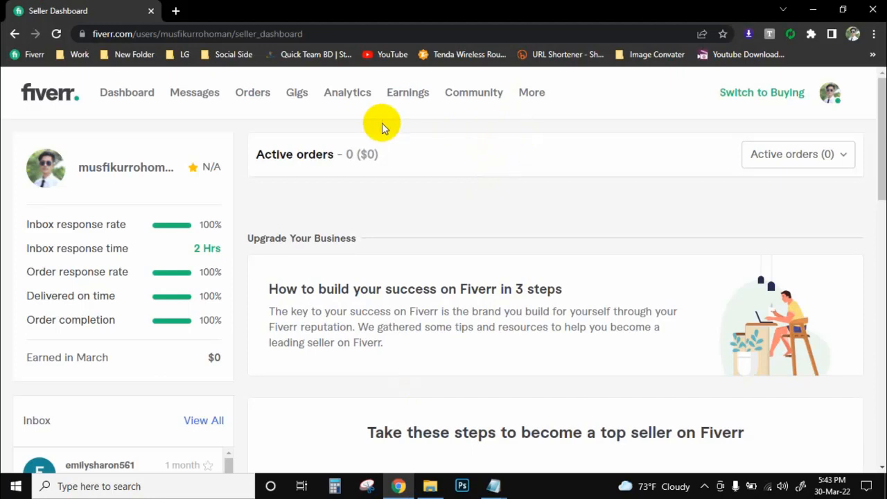
pyautogui.click(303, 103)
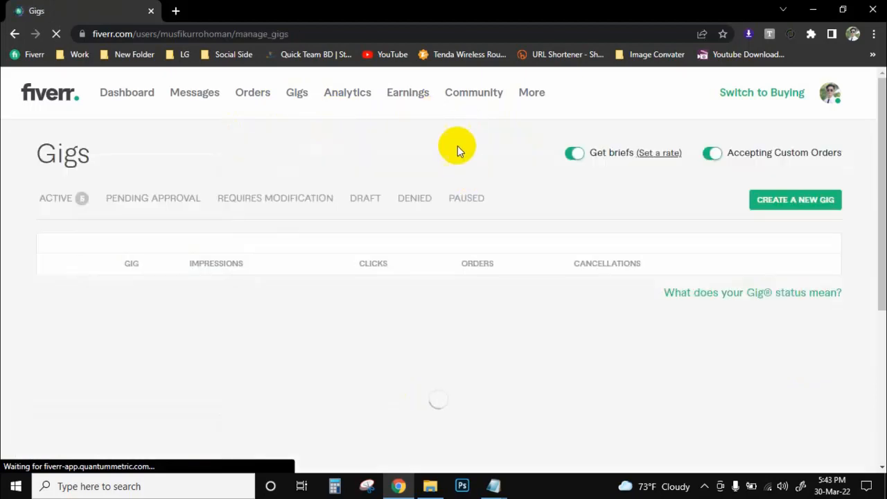
pyautogui.scroll(-2, 457, 187)
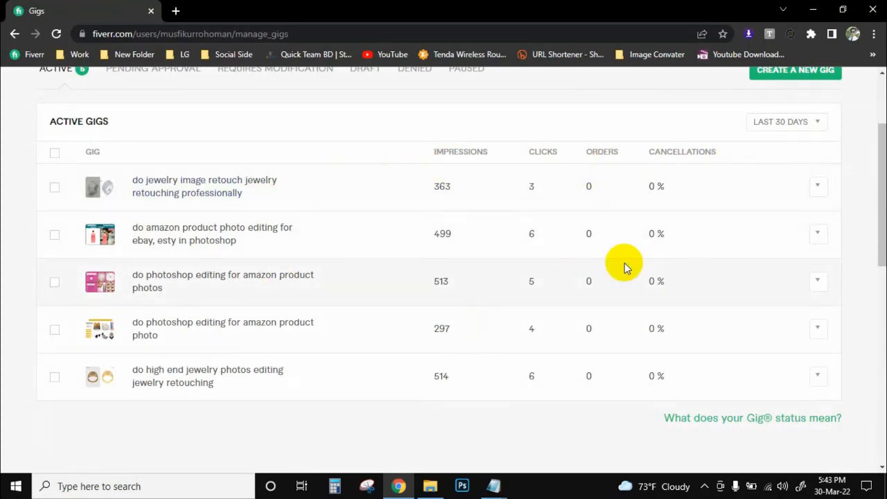
pyautogui.scroll(1, 629, 259)
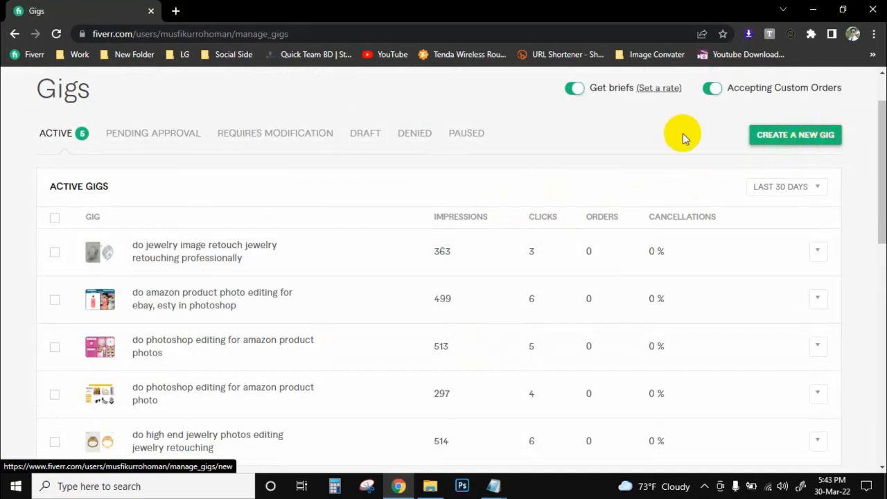
pyautogui.scroll(1, 595, 148)
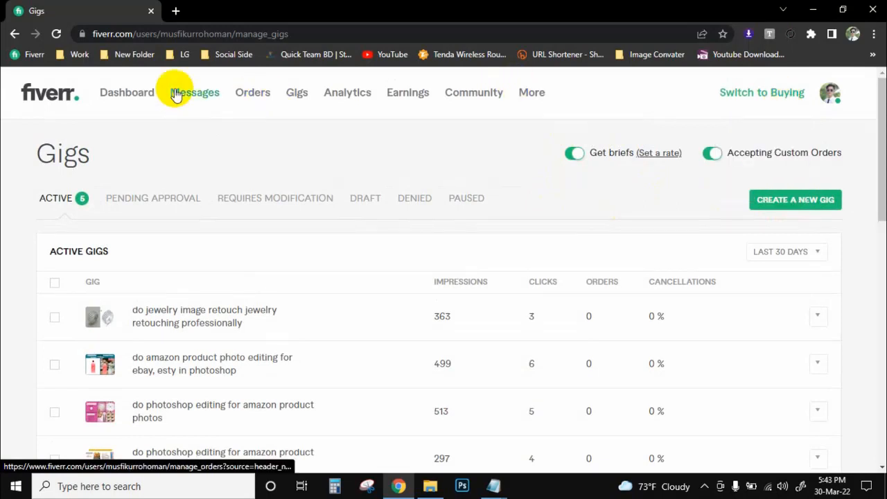
# - Go through the seller dashboard to the account's profile page, start a new gig there and look over the Overview form
pyautogui.click(141, 99)
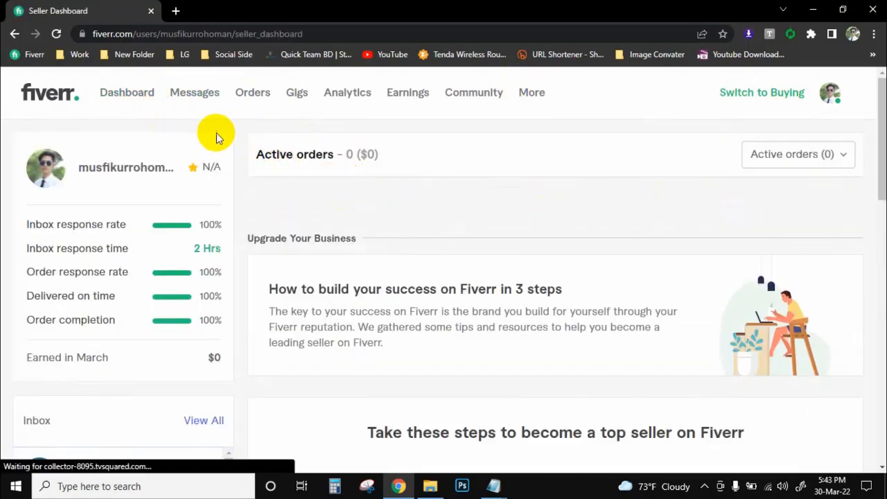
pyautogui.click(829, 95)
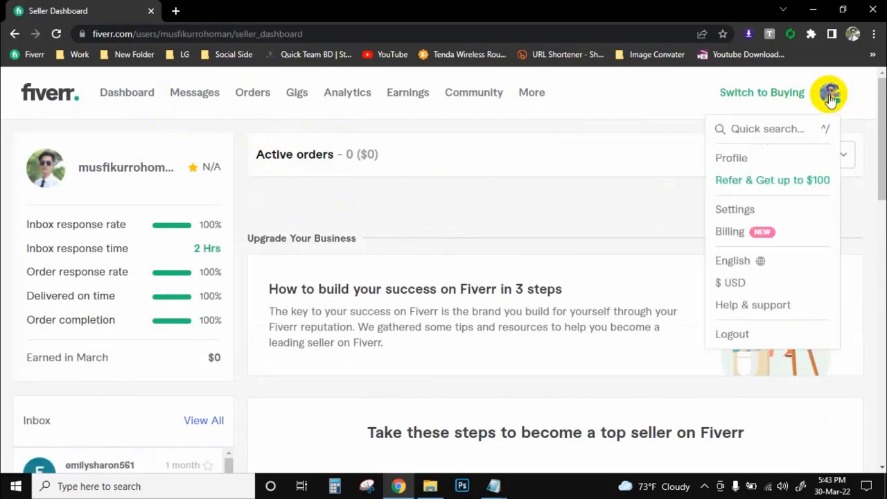
pyautogui.click(731, 157)
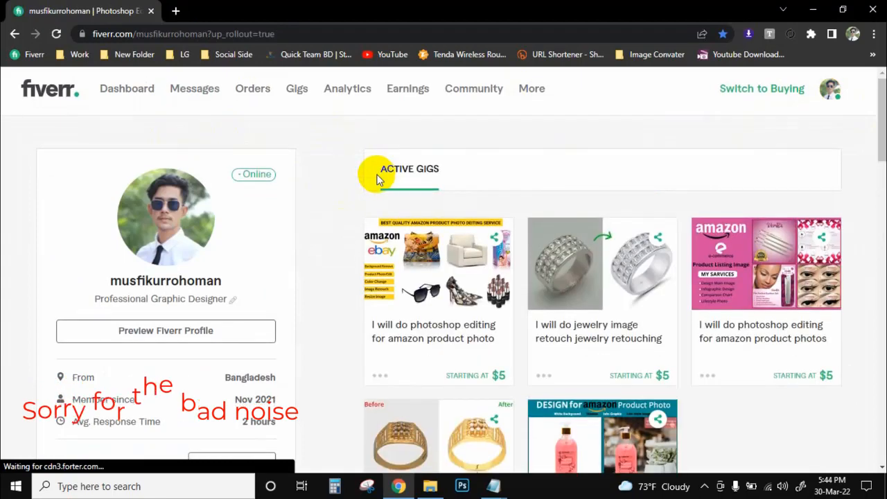
pyautogui.scroll(-5, 377, 174)
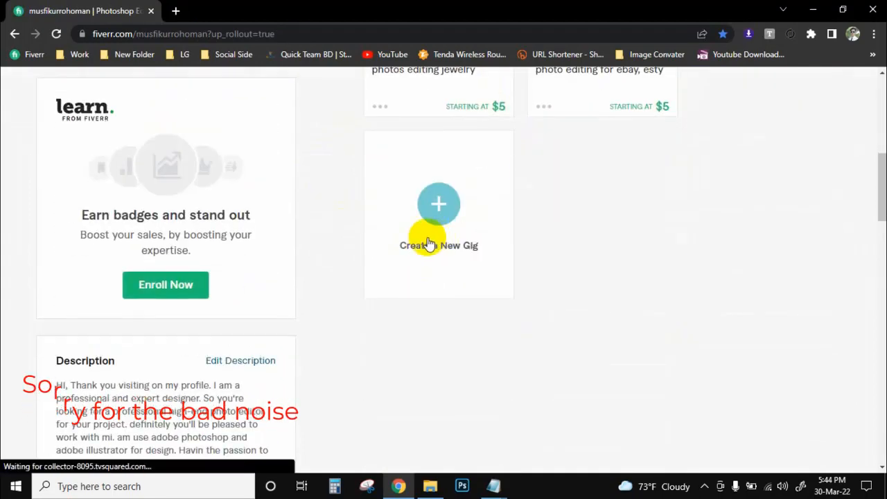
pyautogui.scroll(2, 482, 239)
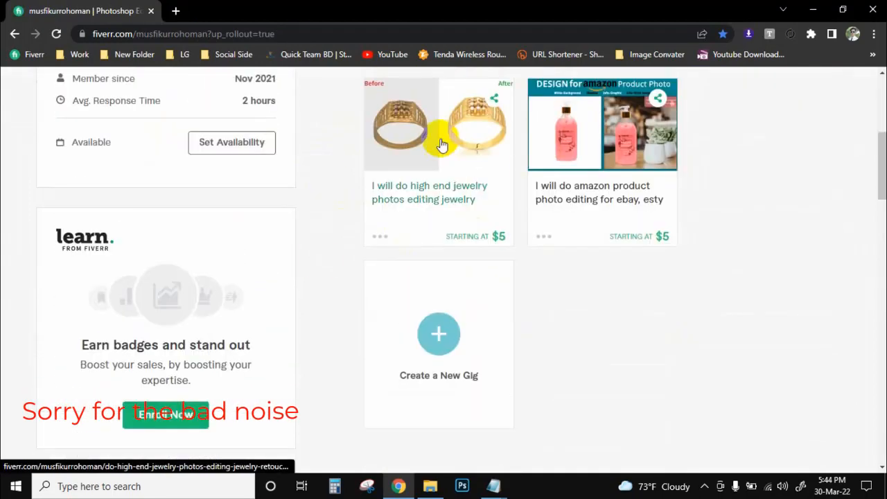
pyautogui.scroll(2, 479, 263)
pyautogui.scroll(3, 481, 218)
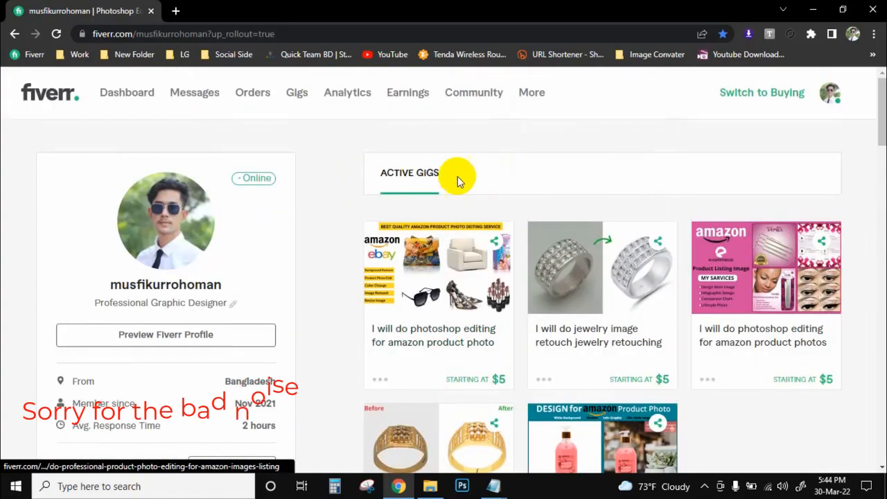
pyautogui.scroll(-5, 476, 260)
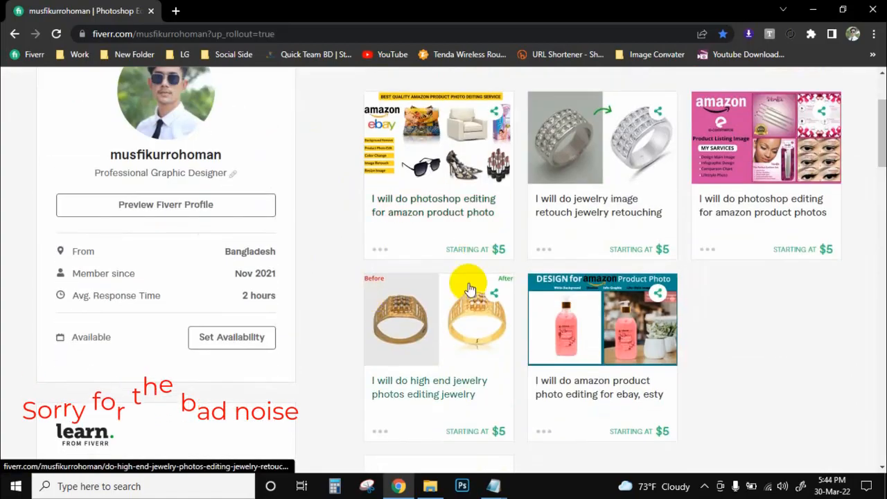
pyautogui.scroll(-1, 434, 266)
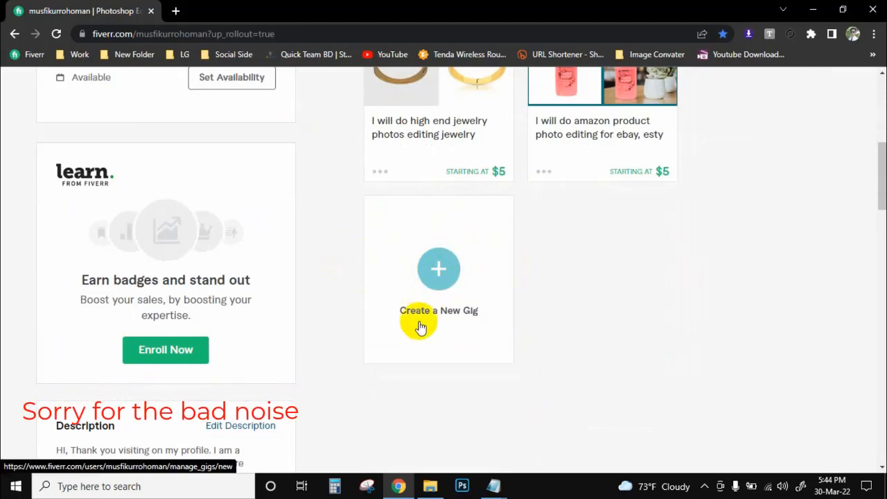
pyautogui.click(452, 275)
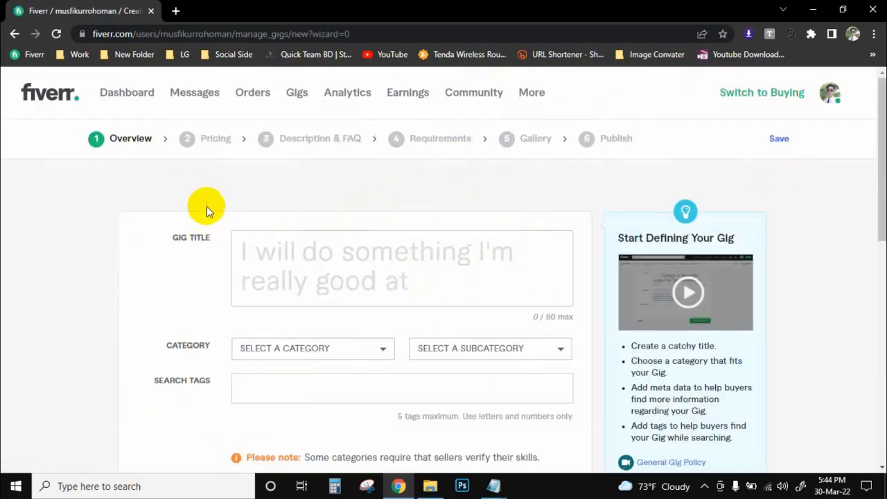
pyautogui.scroll(-3, 271, 267)
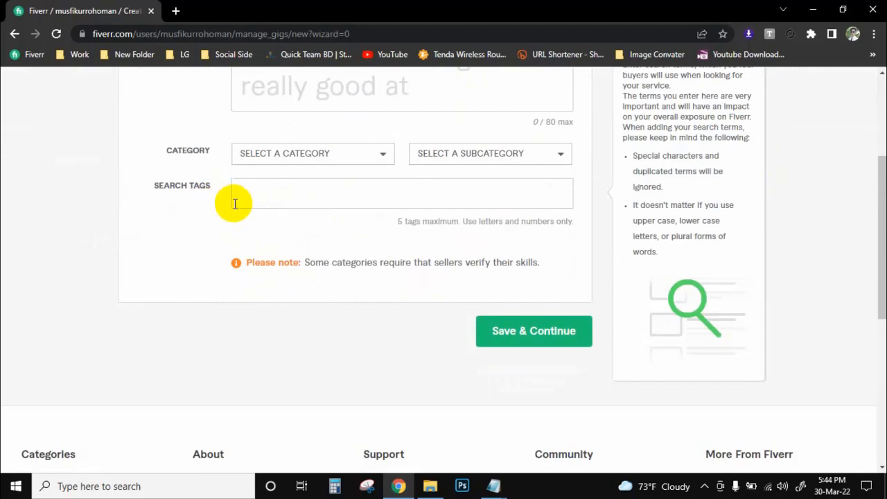
pyautogui.scroll(3, 347, 219)
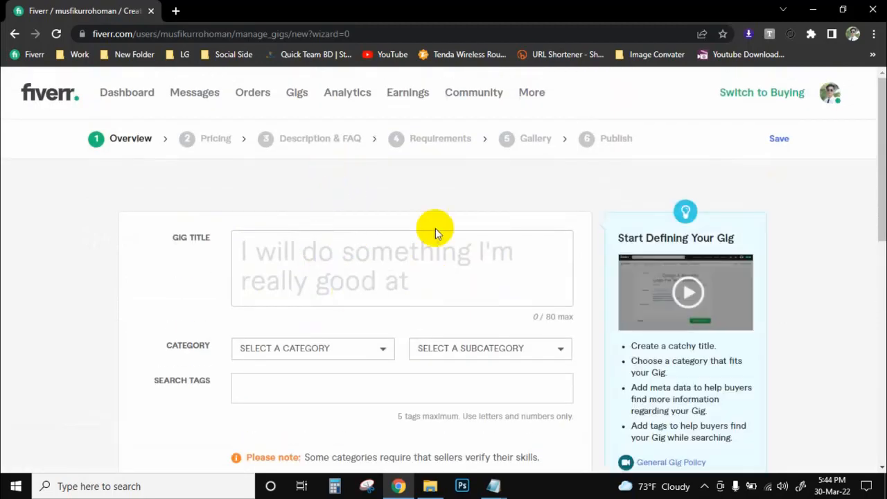
pyautogui.moveTo(493, 487)
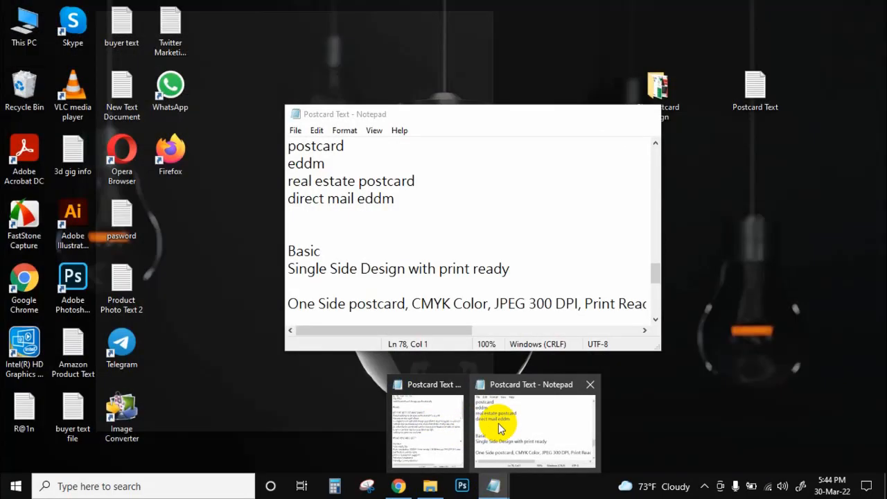
pyautogui.click(500, 428)
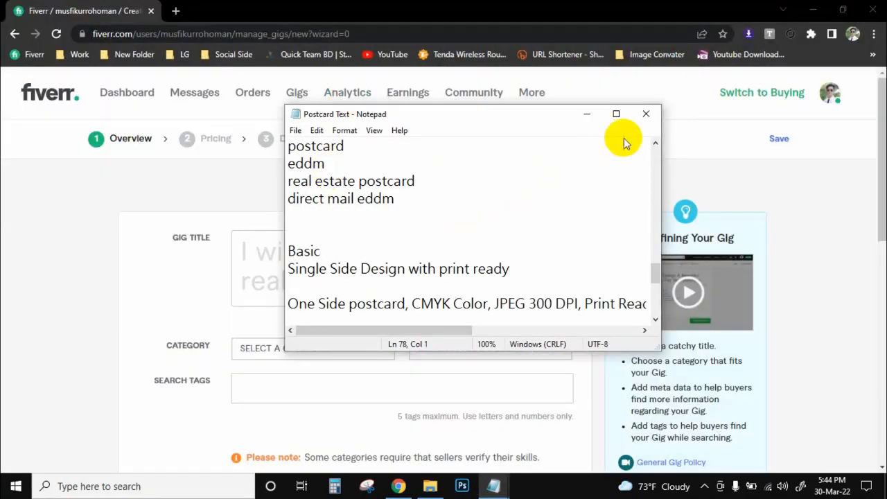
pyautogui.click(309, 252)
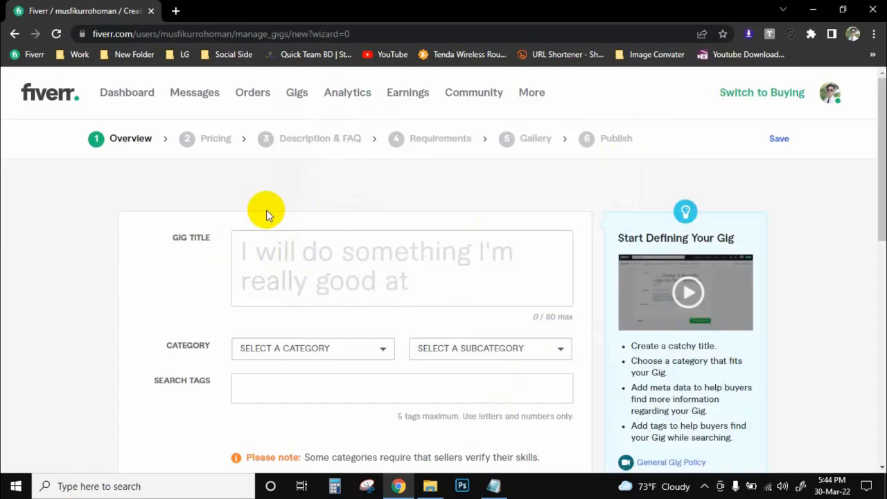
# - Copy the line "I will do postcard design professionally" from the Postcard Text file in Notepad into the gig title on Fiverr
pyautogui.click(492, 486)
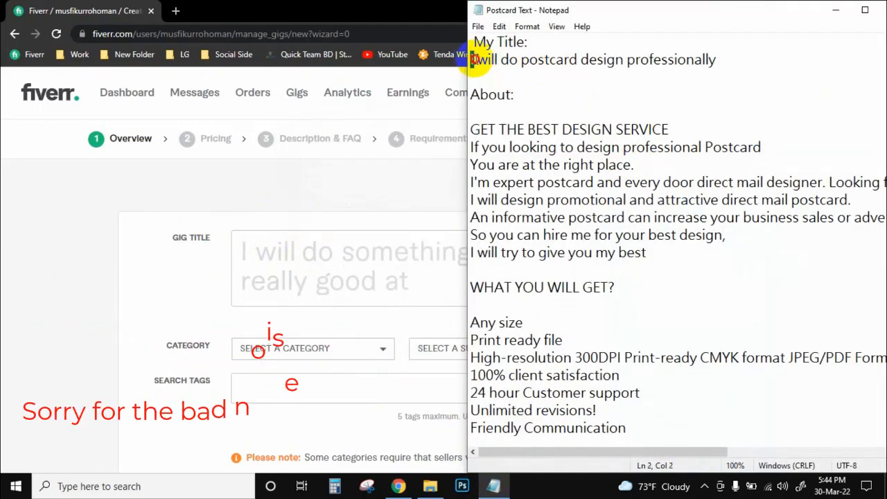
pyautogui.moveTo(471, 60); pyautogui.dragTo(707, 59)
pyautogui.rightClick(702, 60)
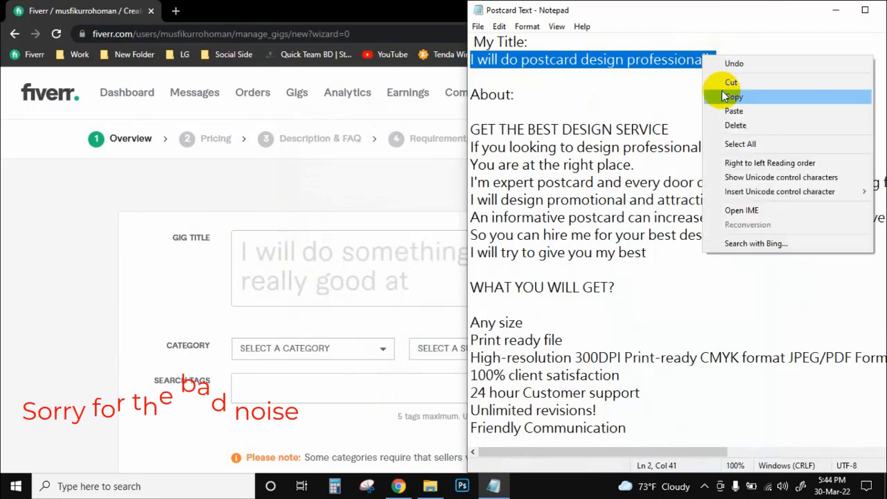
pyautogui.click(724, 92)
pyautogui.click(243, 251)
pyautogui.rightClick(266, 252)
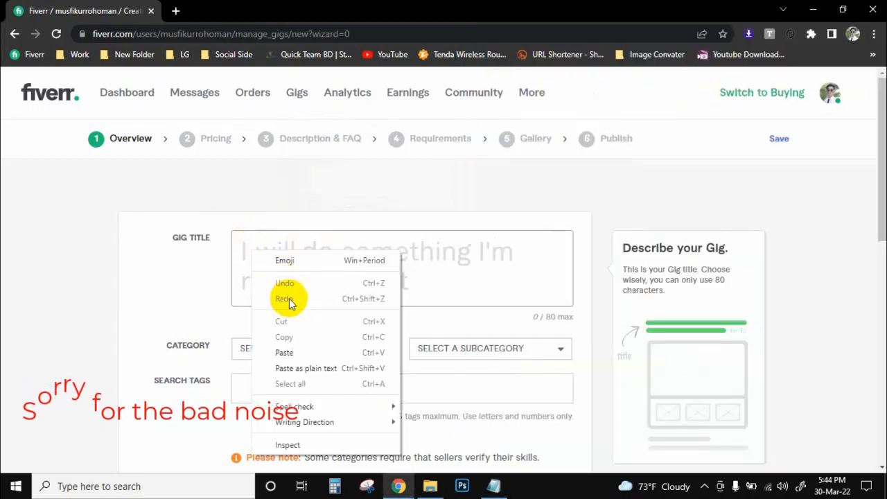
pyautogui.click(282, 352)
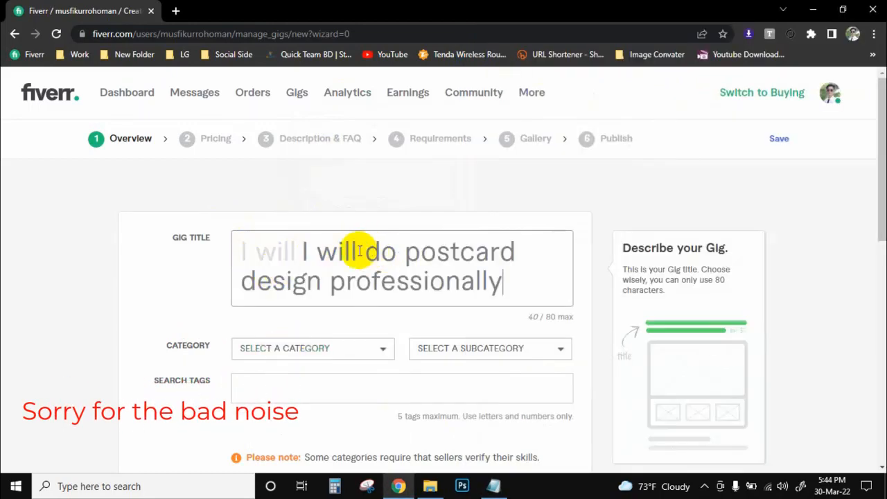
# - Remove the duplicated "I will" from the gig title, leaving "do postcard design professionally" after the fixed prefix
pyautogui.moveTo(359, 251); pyautogui.dragTo(224, 242)
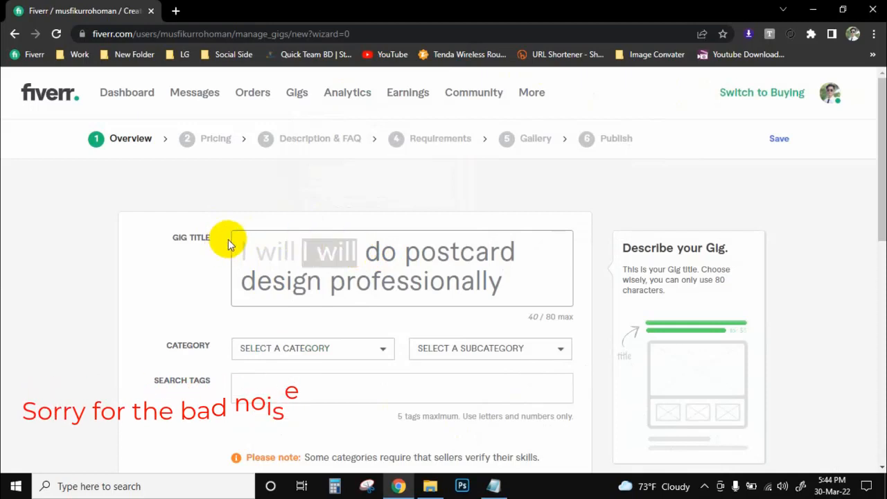
pyautogui.press('BackSpace')
pyautogui.press('Delete')
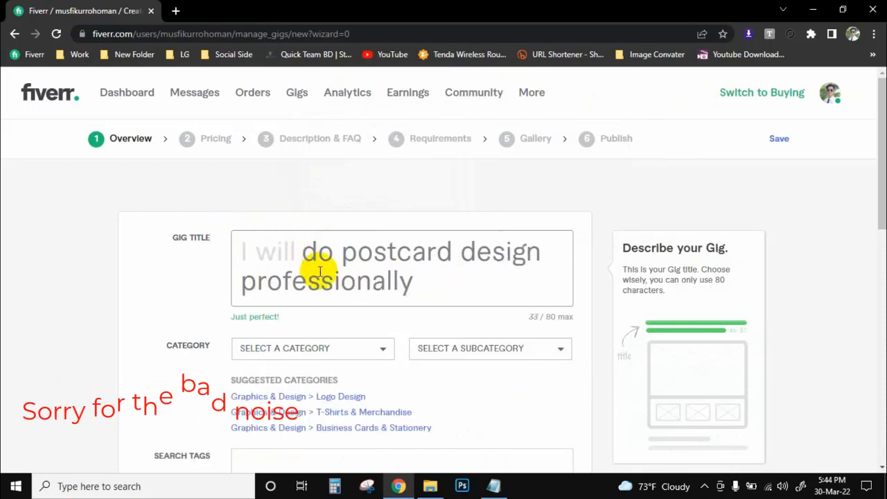
pyautogui.click(432, 275)
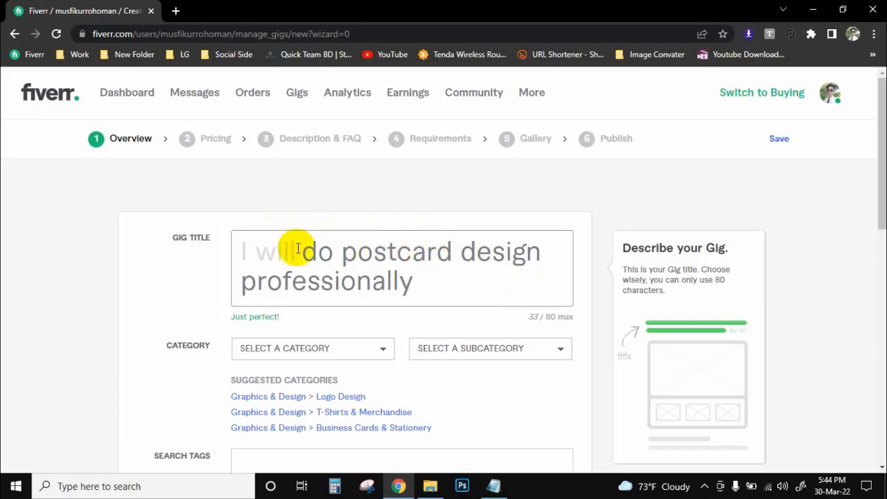
# - Set the gig's category to Graphics & Design and its subcategory to Postcard Design
pyautogui.scroll(-1, 293, 250)
pyautogui.scroll(-1, 478, 216)
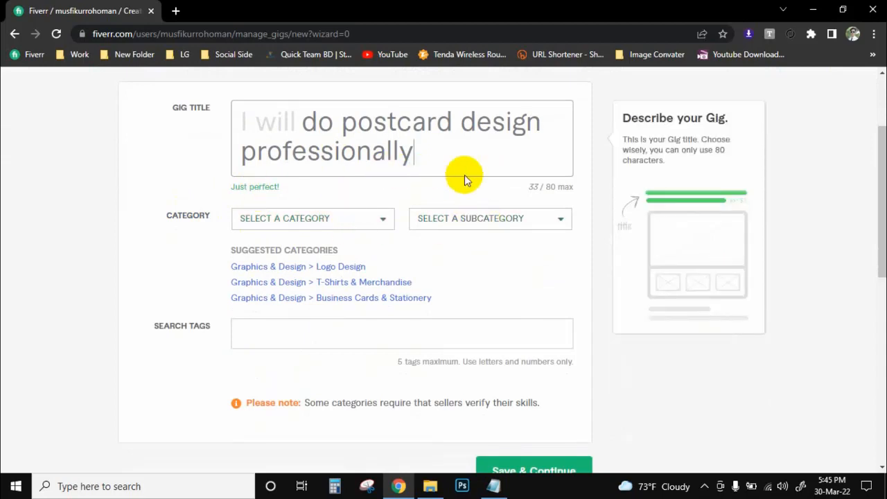
pyautogui.click(384, 222)
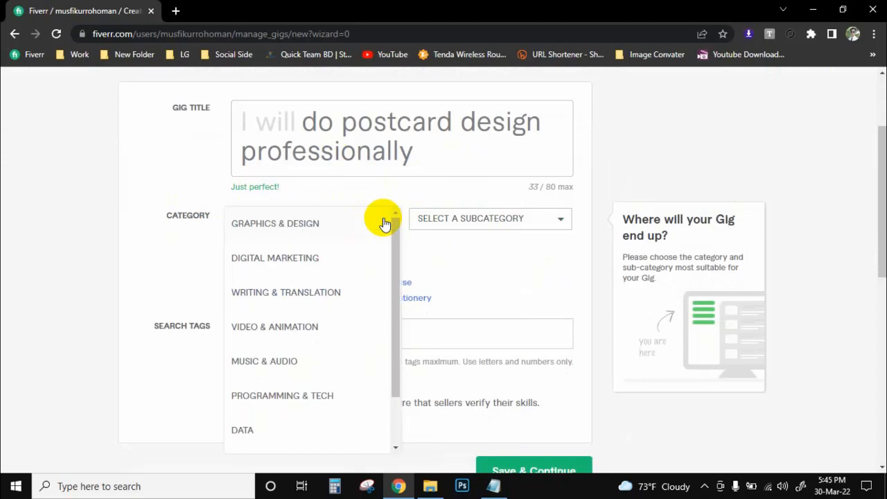
pyautogui.click(283, 222)
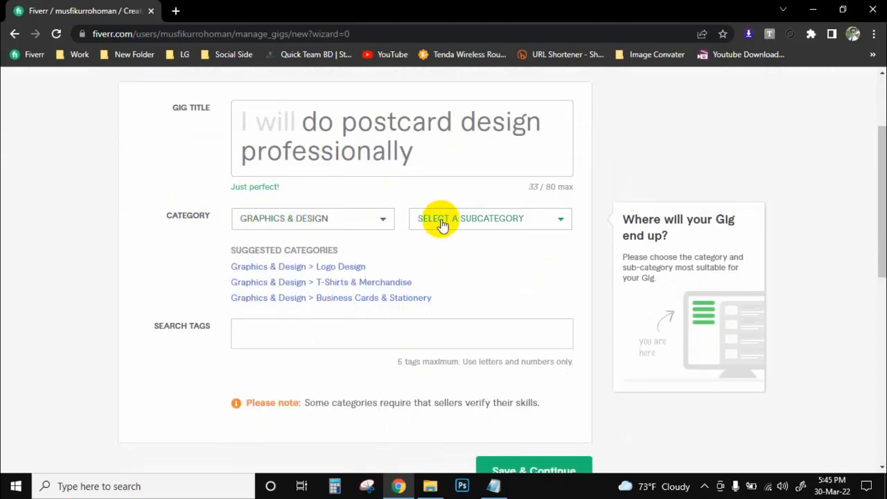
pyautogui.click(521, 218)
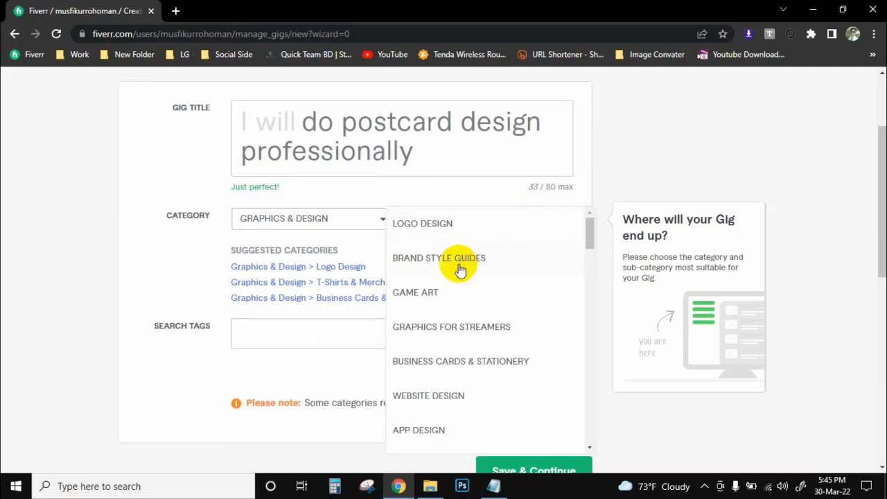
pyautogui.scroll(-2, 459, 269)
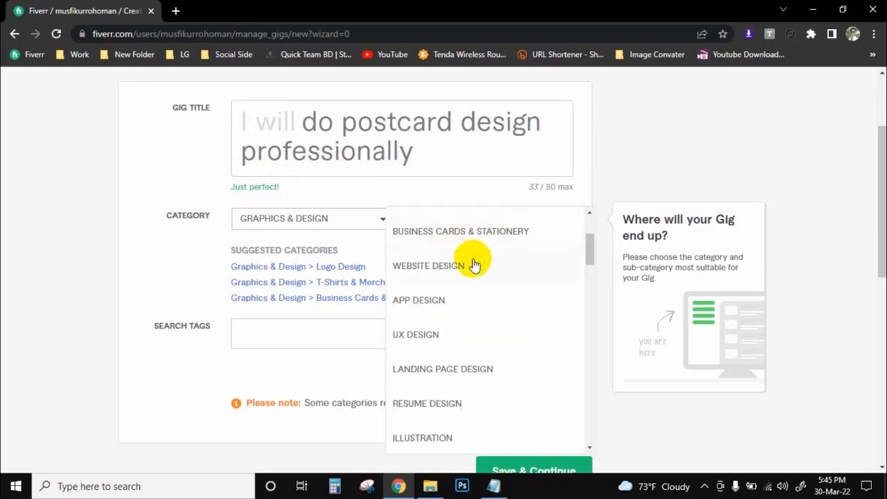
pyautogui.scroll(-2, 474, 263)
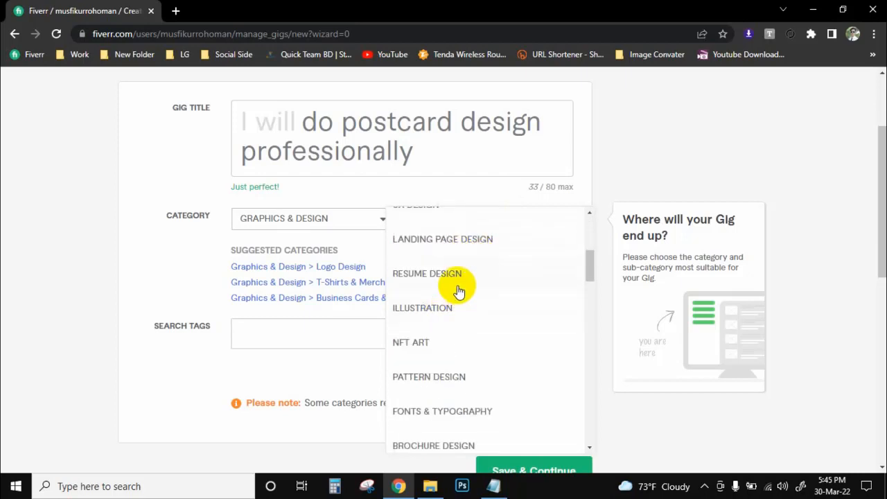
pyautogui.scroll(-1, 461, 274)
pyautogui.scroll(-1, 461, 276)
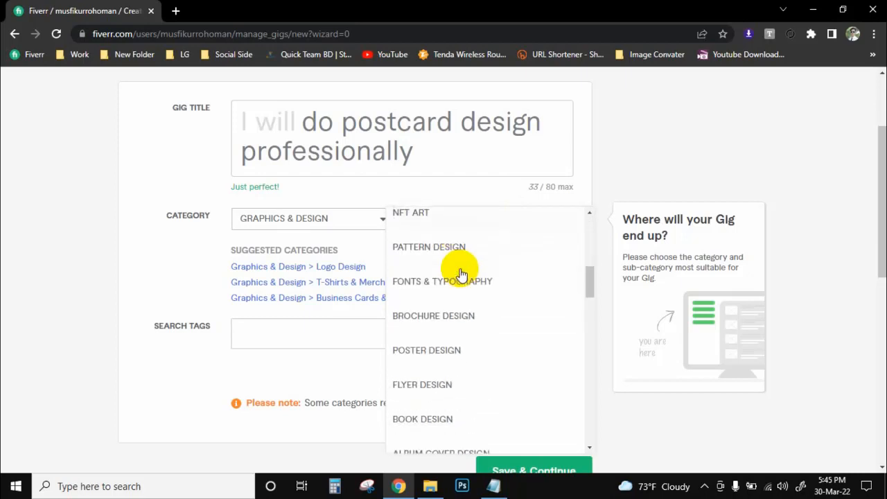
pyautogui.scroll(-1, 461, 287)
pyautogui.scroll(-1, 461, 287)
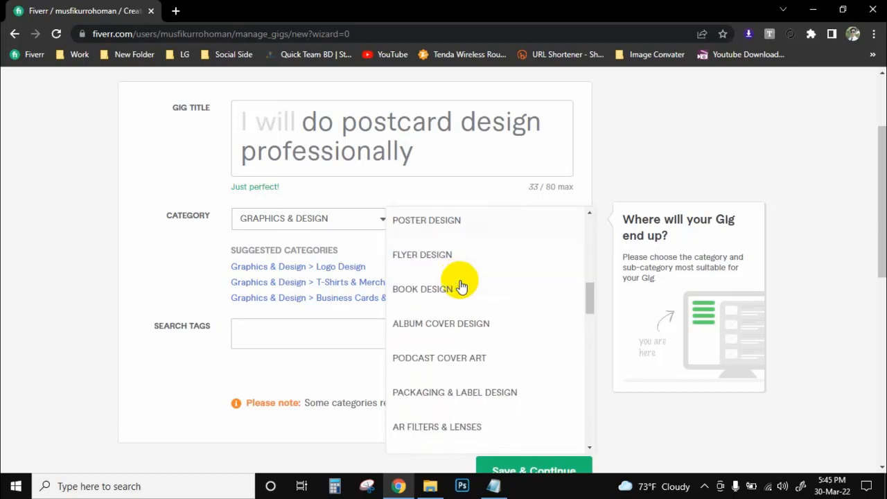
pyautogui.scroll(-1, 461, 287)
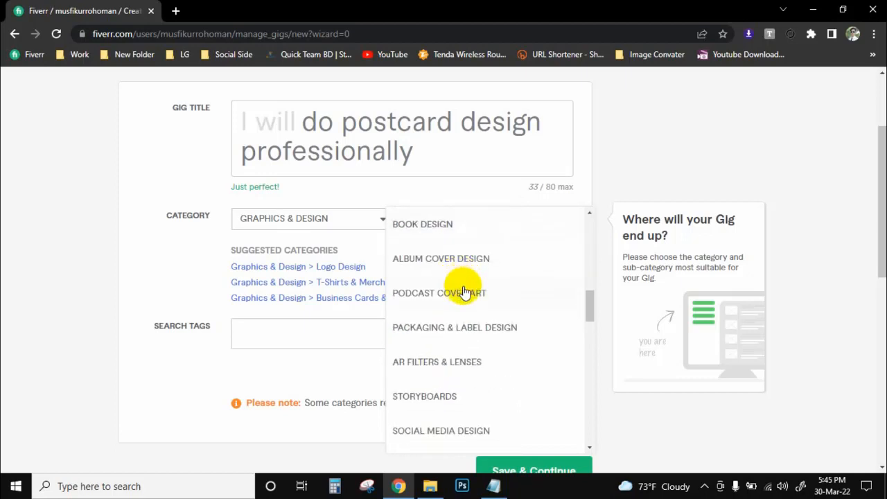
pyautogui.scroll(-2, 460, 287)
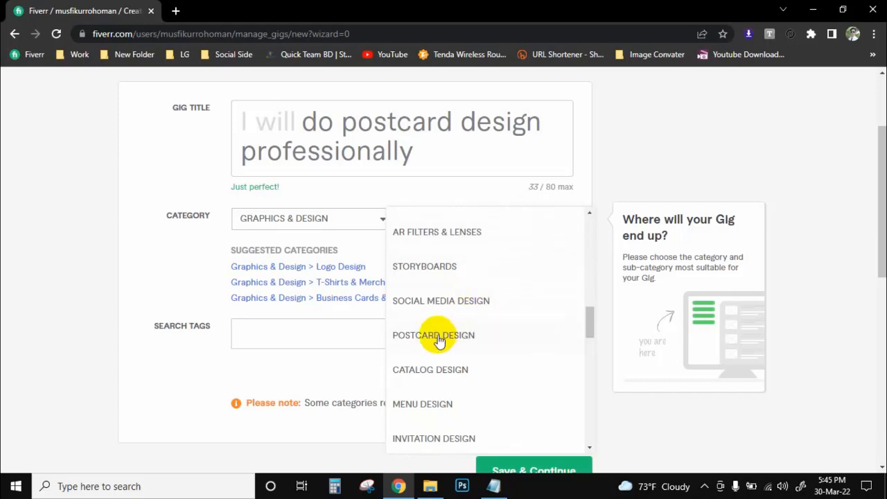
pyautogui.click(438, 338)
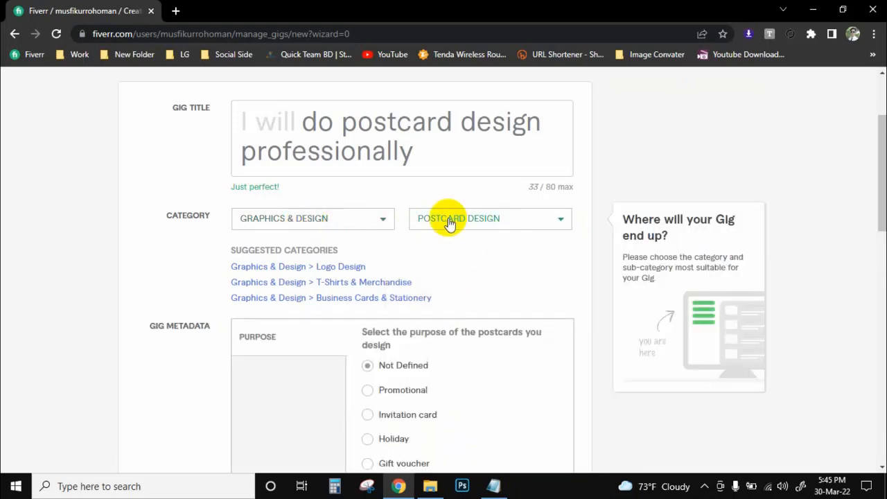
# - Set the postcard purpose in the gig metadata to Real estate
pyautogui.scroll(-2, 449, 223)
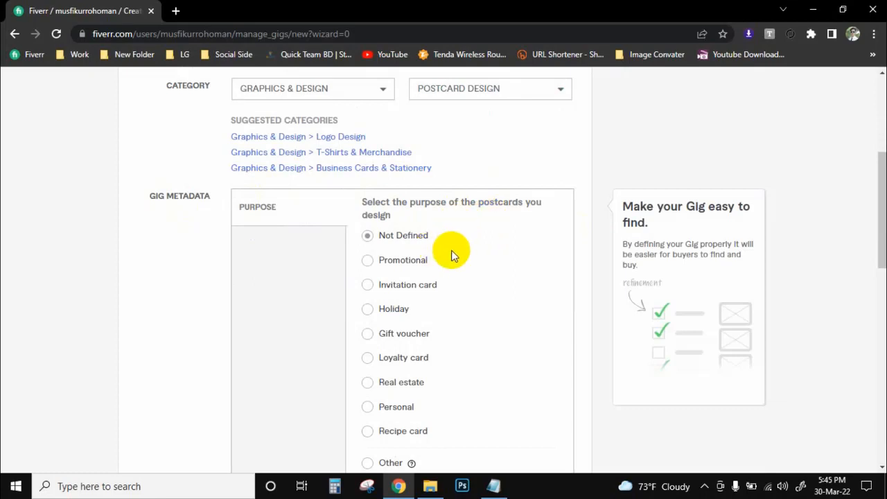
pyautogui.scroll(-1, 437, 285)
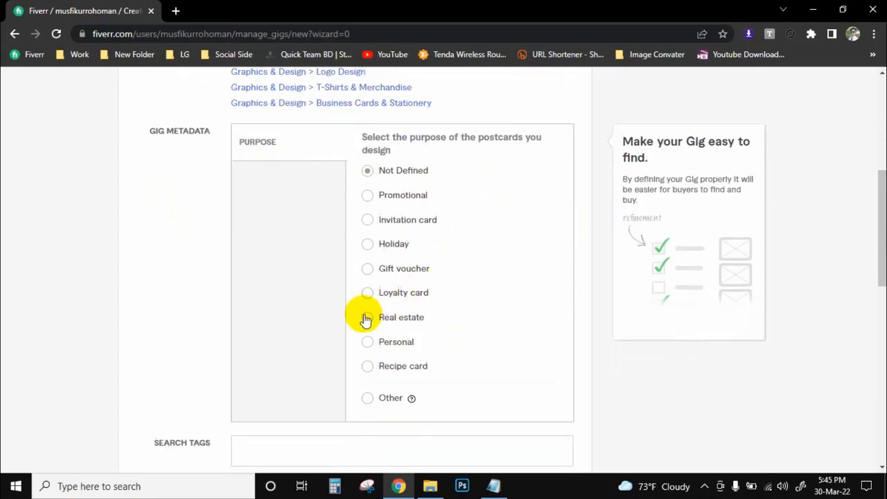
pyautogui.click(368, 318)
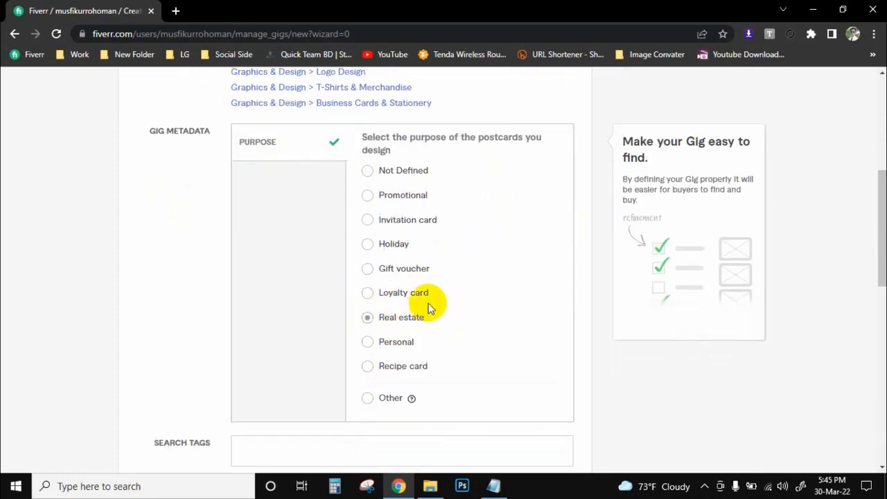
pyautogui.click(390, 320)
pyautogui.scroll(-2, 386, 327)
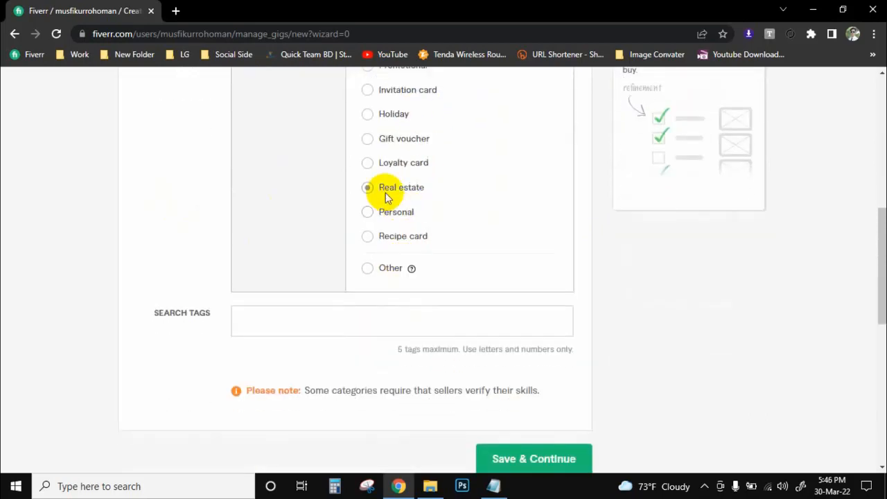
pyautogui.scroll(3, 386, 198)
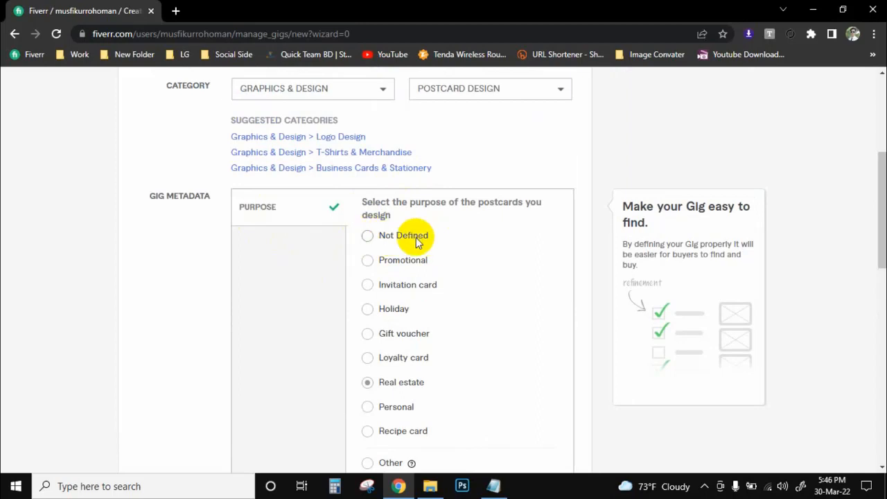
# - Copy "postcard design" from the Tag list of the Postcard Text file in Notepad and add it as a search tag on Fiverr
pyautogui.scroll(-2, 416, 242)
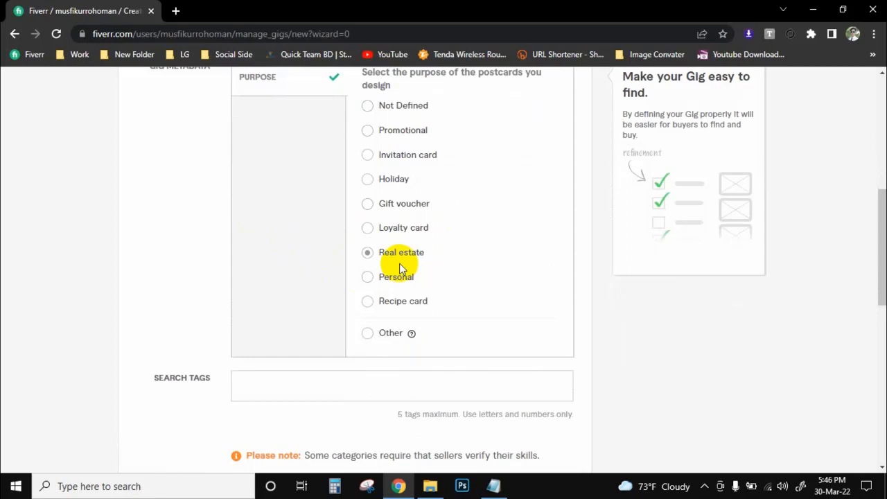
pyautogui.scroll(-2, 425, 252)
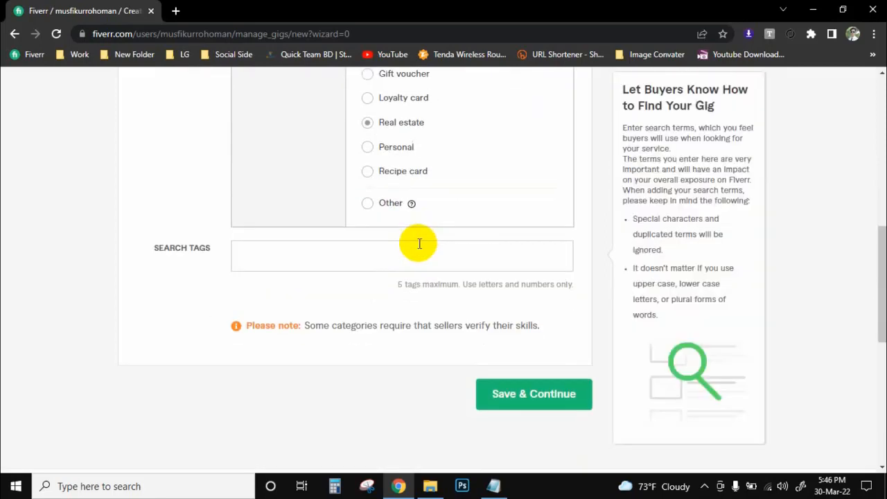
pyautogui.click(286, 251)
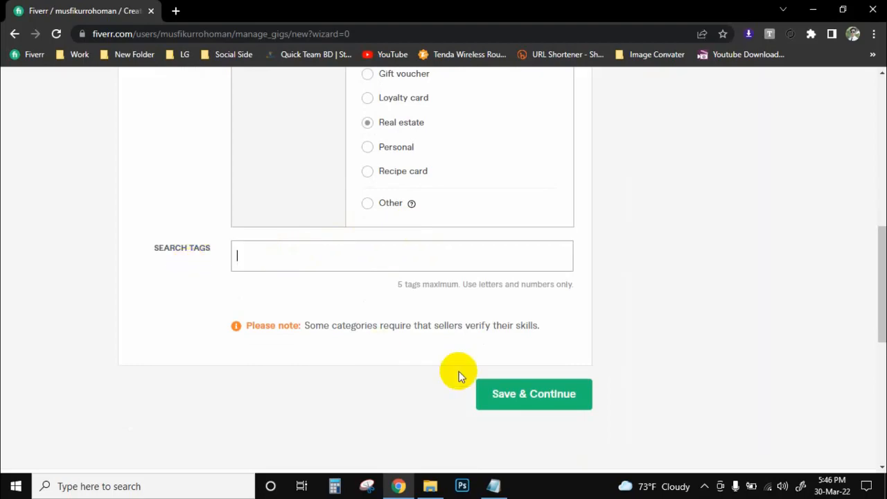
pyautogui.click(492, 485)
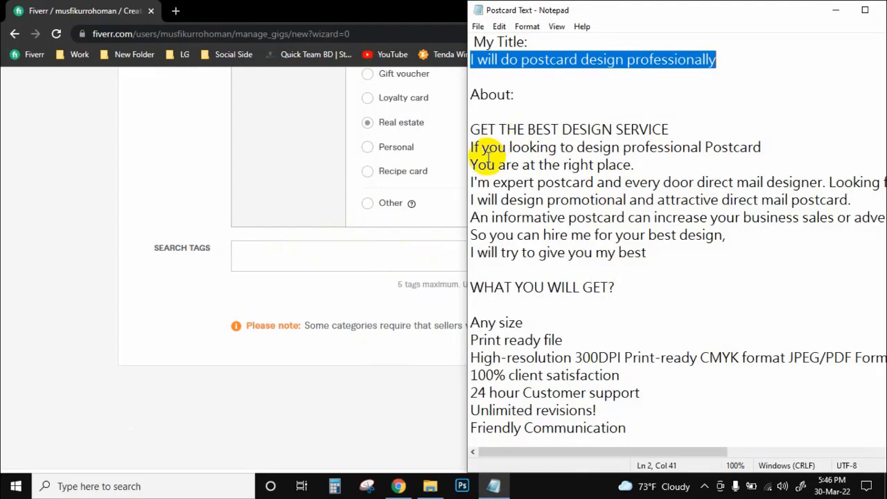
pyautogui.click(615, 282)
pyautogui.scroll(-10, 609, 277)
pyautogui.scroll(-7, 606, 276)
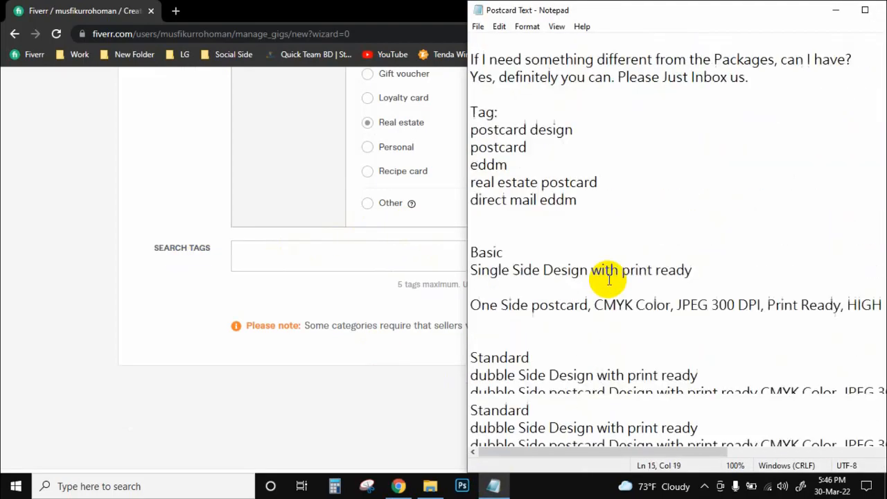
pyautogui.scroll(1, 512, 208)
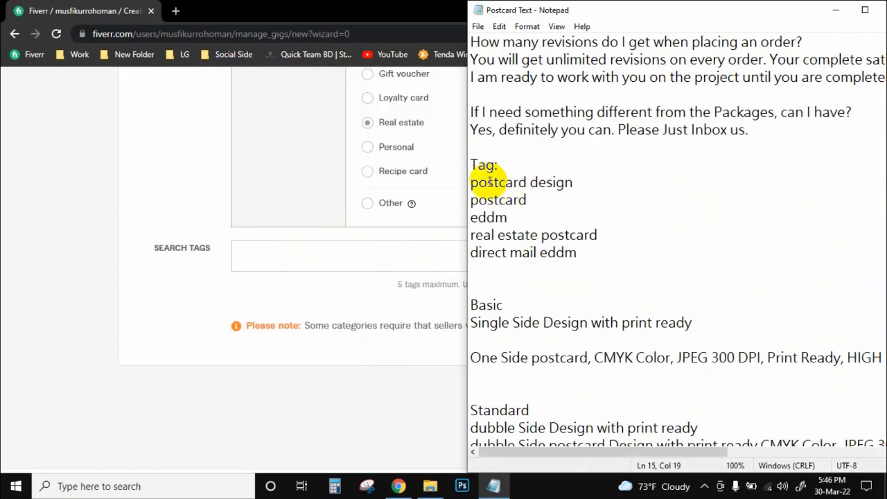
pyautogui.moveTo(471, 182); pyautogui.dragTo(564, 183)
pyautogui.hotkey('ctrl', 'c')
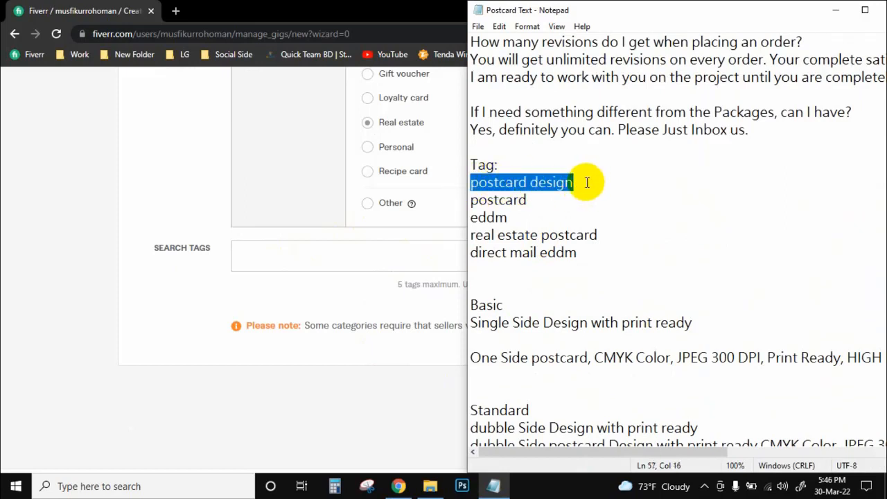
pyautogui.click(243, 249)
pyautogui.hotkey('ctrl', 'v')
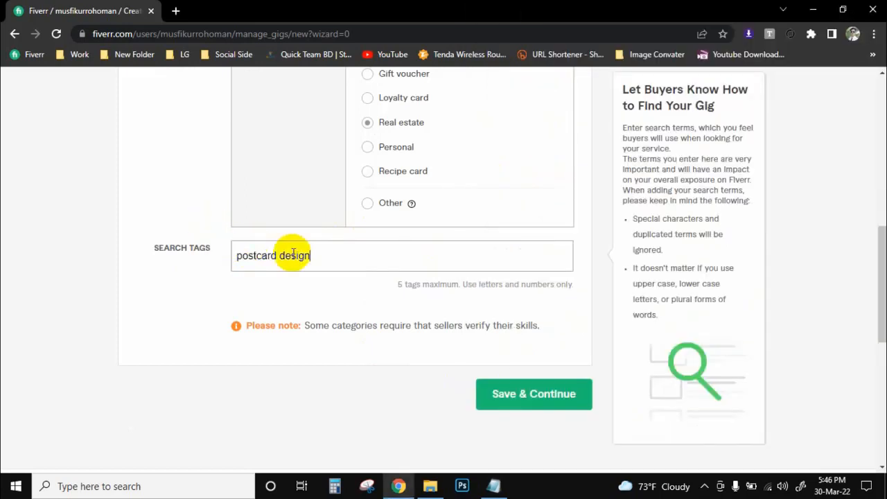
pyautogui.press('Return')
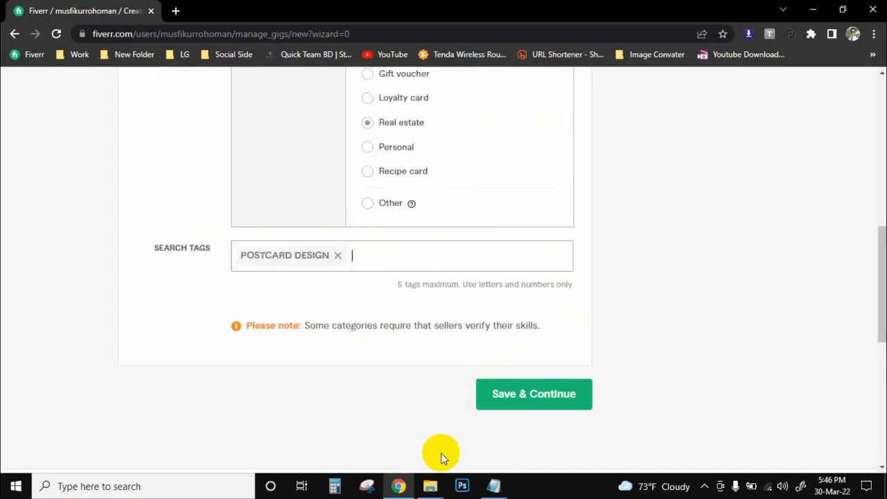
# - Copy "postcard" from the Notepad tag list and add it as the second search tag of the gig
pyautogui.click(491, 485)
pyautogui.moveTo(471, 201); pyautogui.dragTo(527, 201)
pyautogui.hotkey('ctrl', 'c')
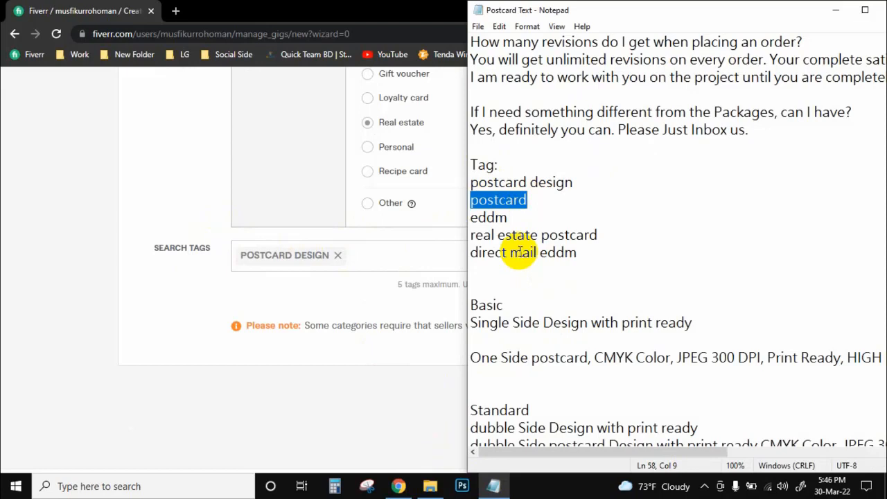
pyautogui.click(386, 259)
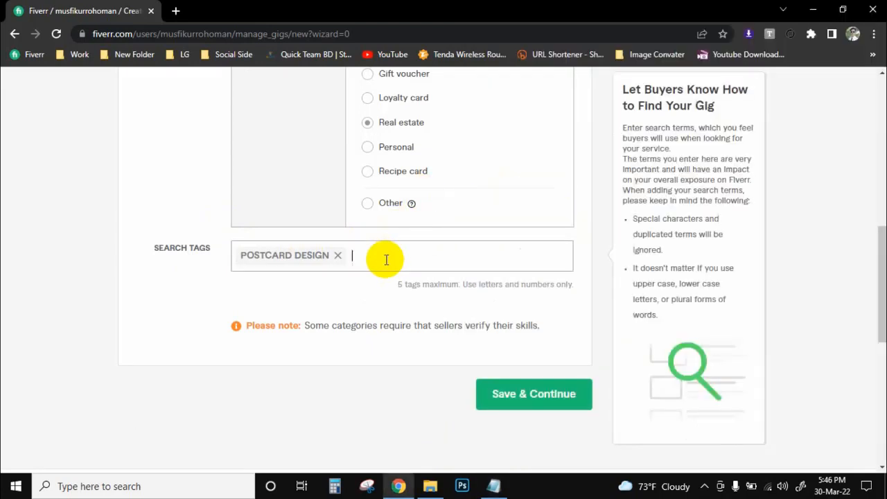
pyautogui.hotkey('ctrl', 'v')
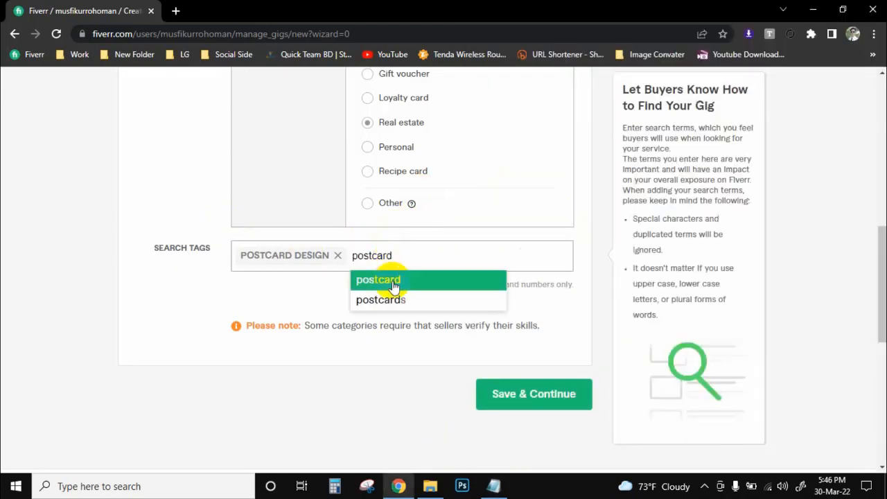
pyautogui.click(388, 286)
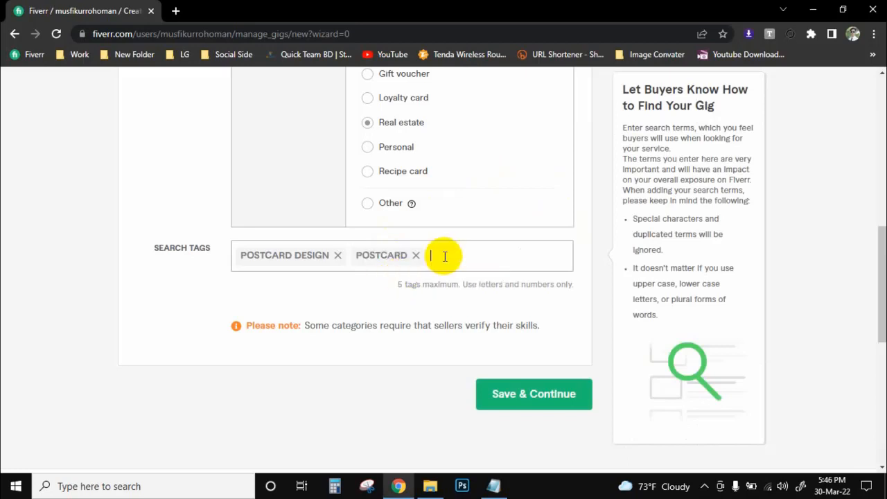
# - Add the remaining tags from the Notepad list to the search tags: "eddm", "real estate postcard" and "direct mail eddm"
pyautogui.click(493, 485)
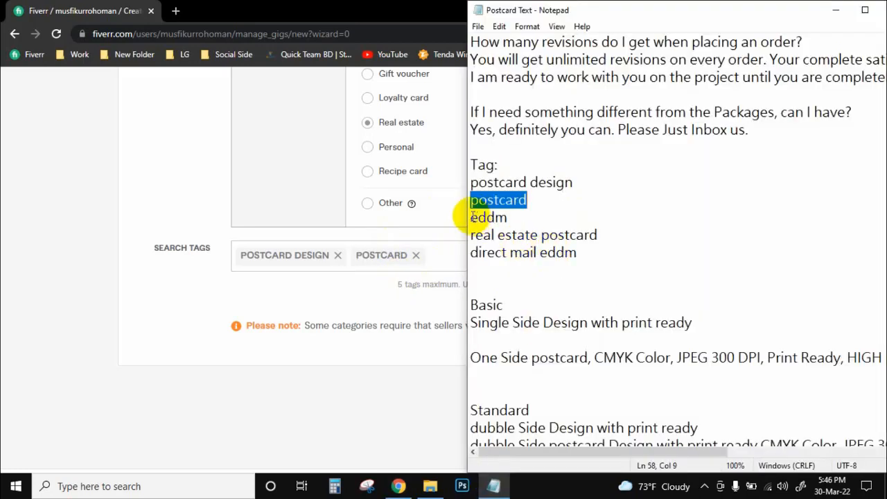
pyautogui.moveTo(471, 217); pyautogui.dragTo(531, 216)
pyautogui.click(437, 254)
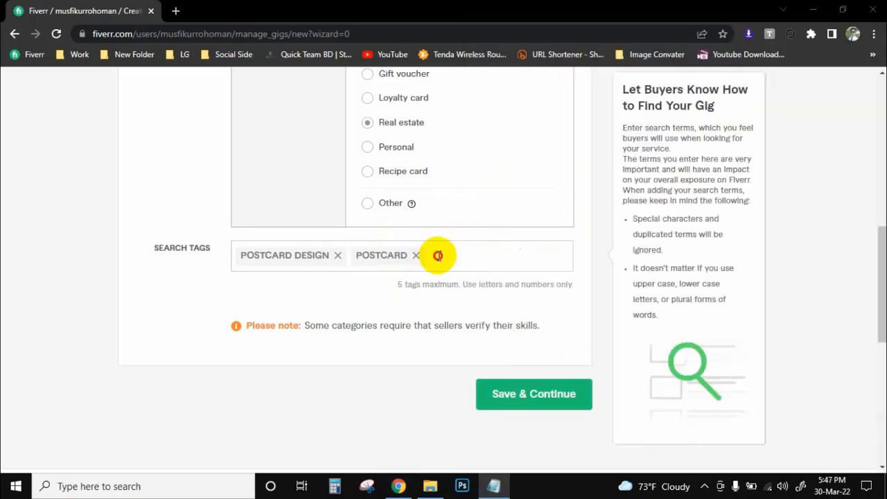
pyautogui.write('eddm')
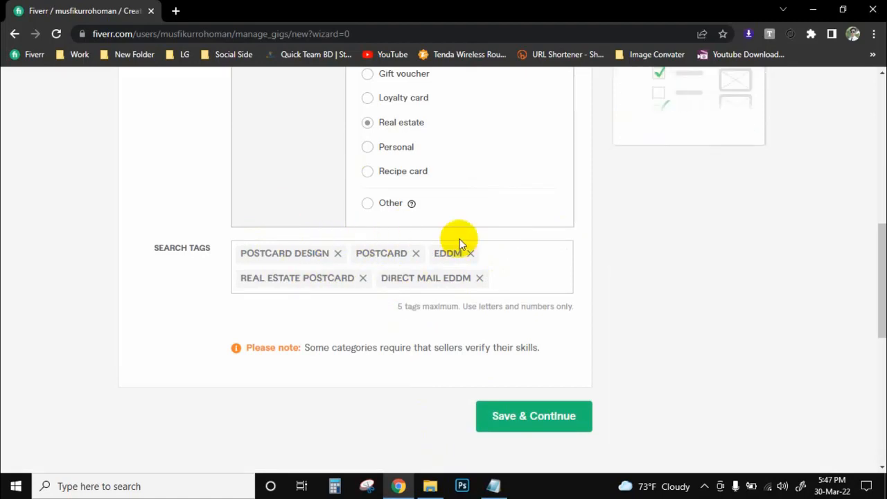
# - Review the filled-in Overview form from the gig title and category down to the search tags
pyautogui.scroll(6, 459, 240)
pyautogui.scroll(1, 429, 208)
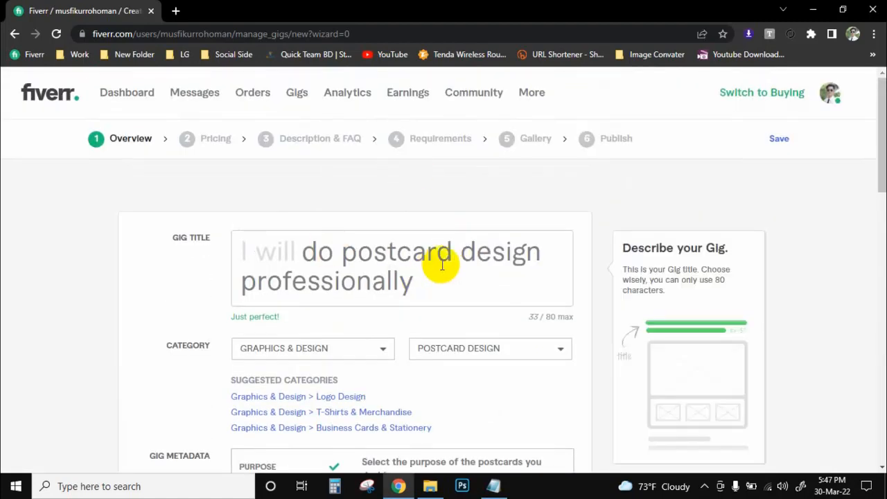
pyautogui.scroll(-3, 440, 263)
pyautogui.scroll(-2, 415, 261)
pyautogui.scroll(4, 415, 262)
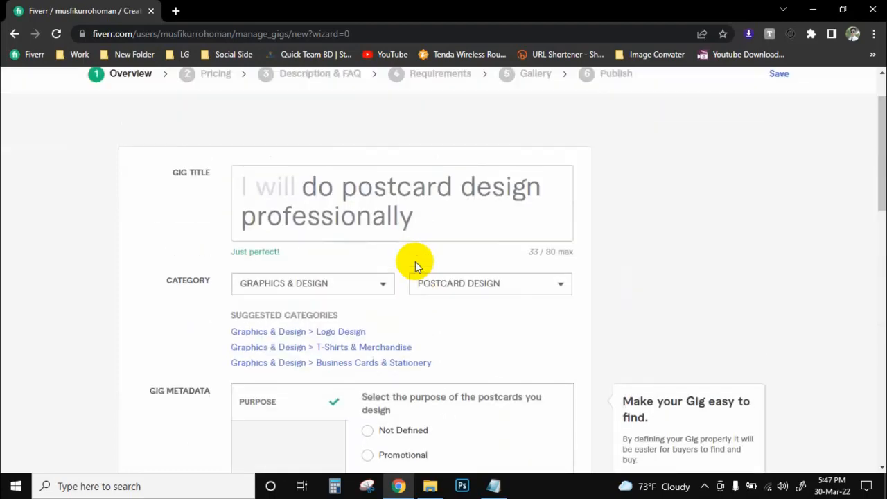
pyautogui.scroll(-7, 415, 261)
pyautogui.scroll(-2, 415, 267)
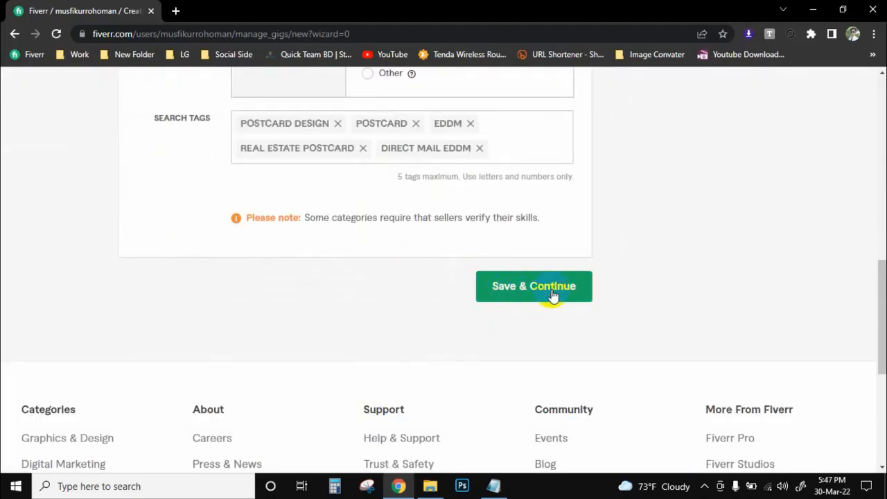
# - Check the Overview form once more, save it and continue to the Pricing stage of the gig
pyautogui.scroll(10, 225, 204)
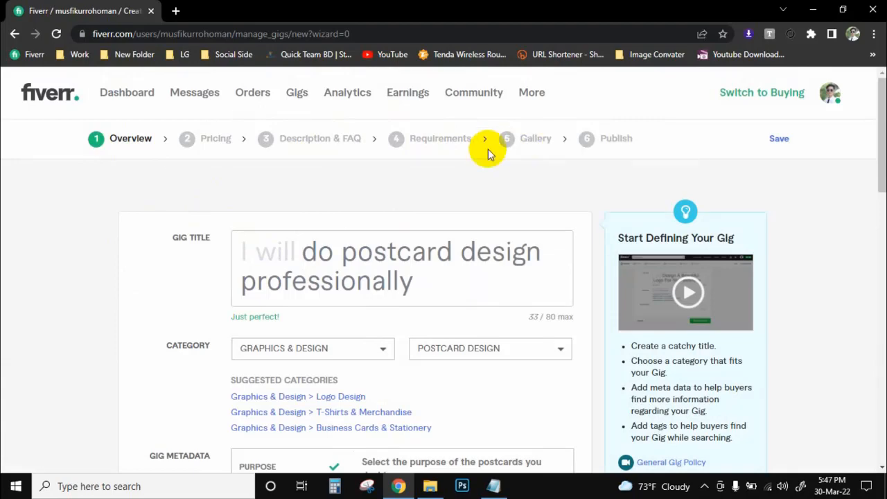
pyautogui.scroll(-1, 208, 131)
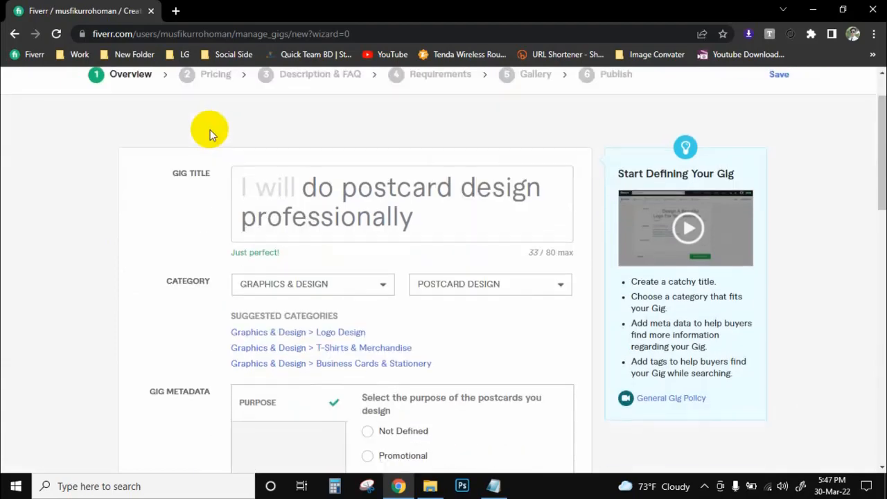
pyautogui.scroll(1, 209, 126)
pyautogui.scroll(-15, 410, 253)
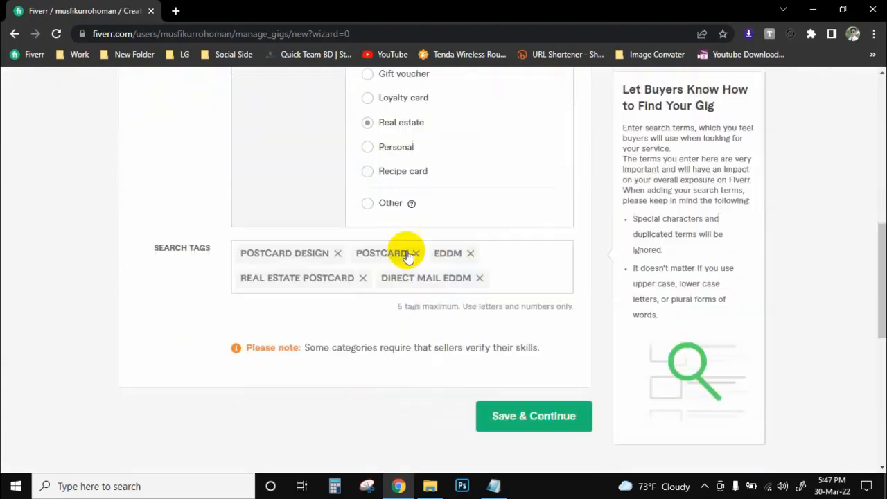
pyautogui.scroll(3, 531, 220)
pyautogui.click(526, 290)
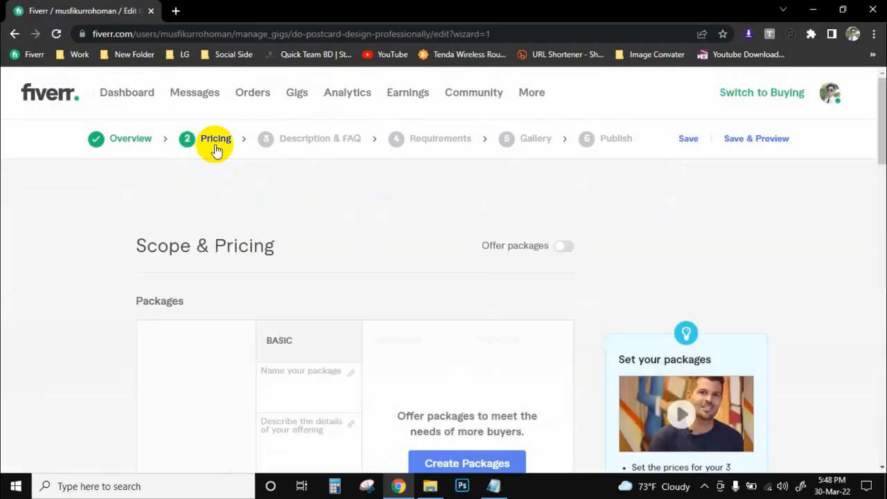
# - Turn on Offer packages in Scope & Pricing to enable the Basic, Standard and Premium packages
pyautogui.scroll(-1, 166, 203)
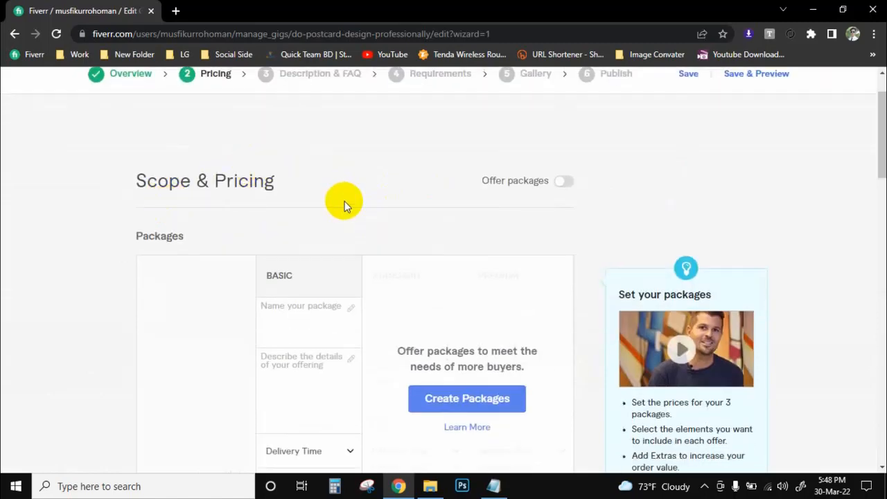
pyautogui.scroll(-1, 345, 200)
pyautogui.scroll(2, 230, 184)
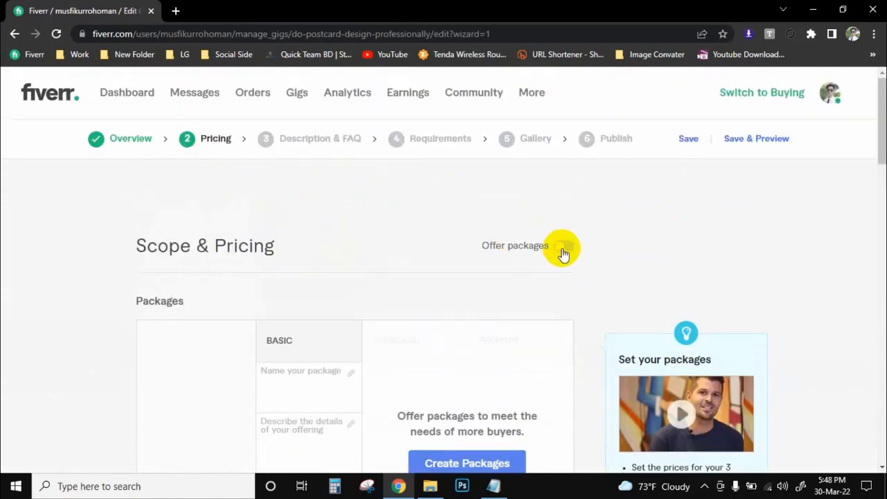
pyautogui.click(563, 246)
pyautogui.scroll(-2, 456, 255)
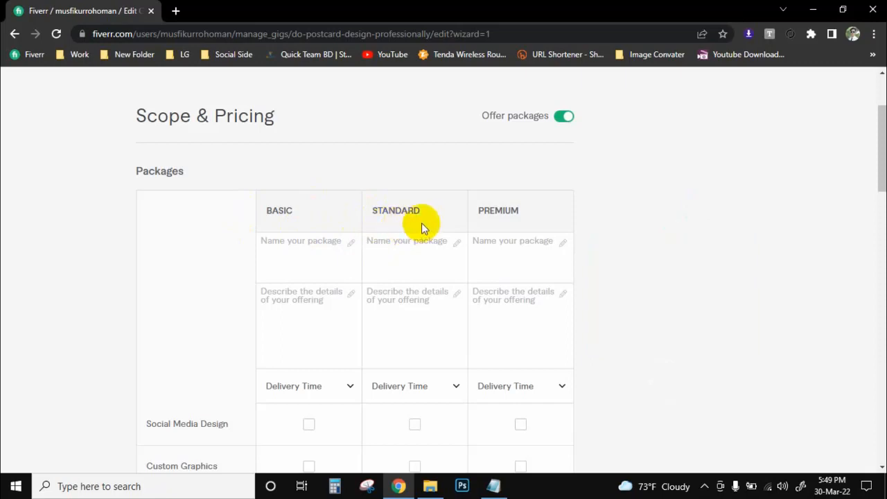
# - Review the empty packages table and the Basic, Standard and Premium texts in the Postcard Text file in Notepad
pyautogui.scroll(1, 527, 217)
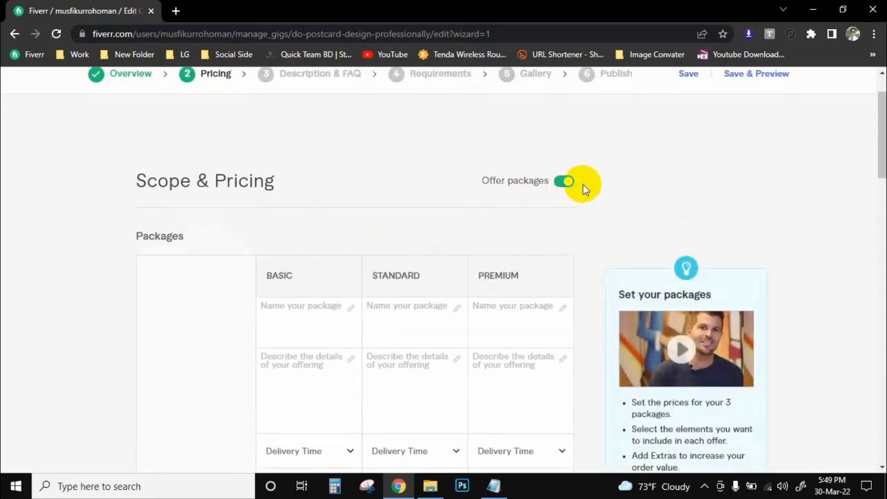
pyautogui.scroll(-1, 433, 214)
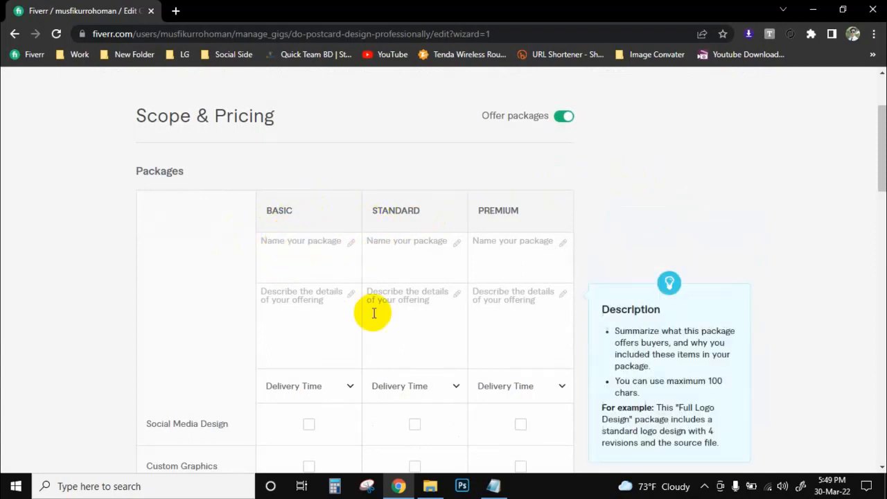
pyautogui.scroll(1, 360, 189)
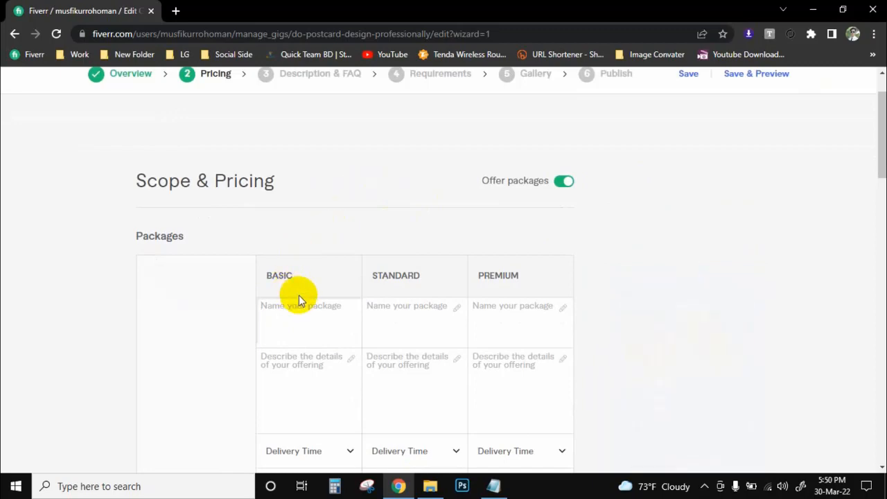
pyautogui.scroll(-1, 352, 293)
pyautogui.scroll(-1, 352, 292)
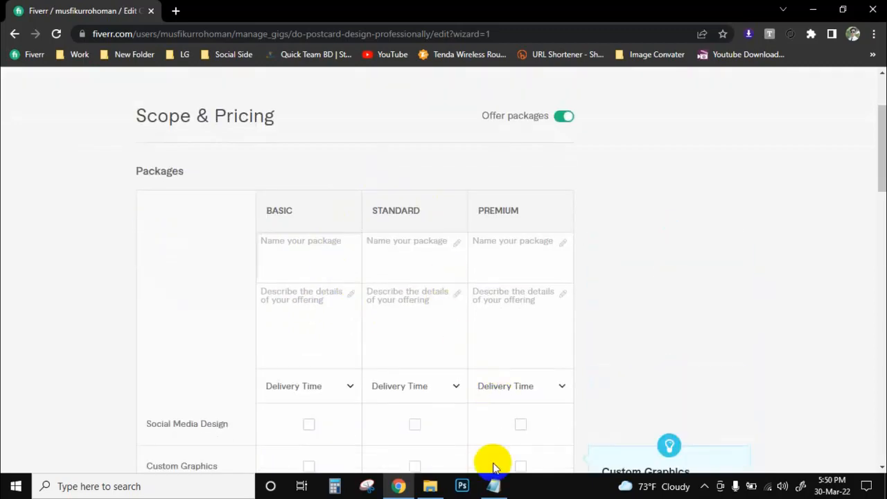
pyautogui.click(494, 485)
pyautogui.click(623, 202)
pyautogui.scroll(-3, 596, 255)
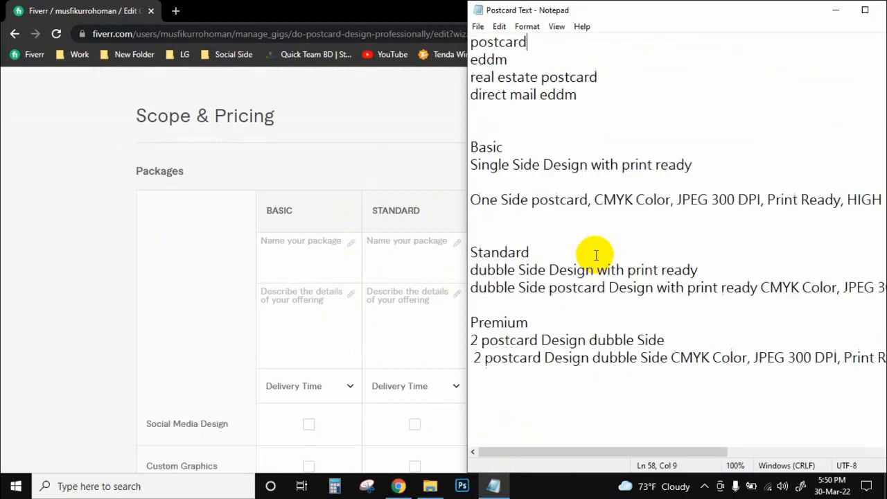
pyautogui.click(349, 142)
pyautogui.scroll(2, 350, 157)
pyautogui.scroll(-4, 351, 157)
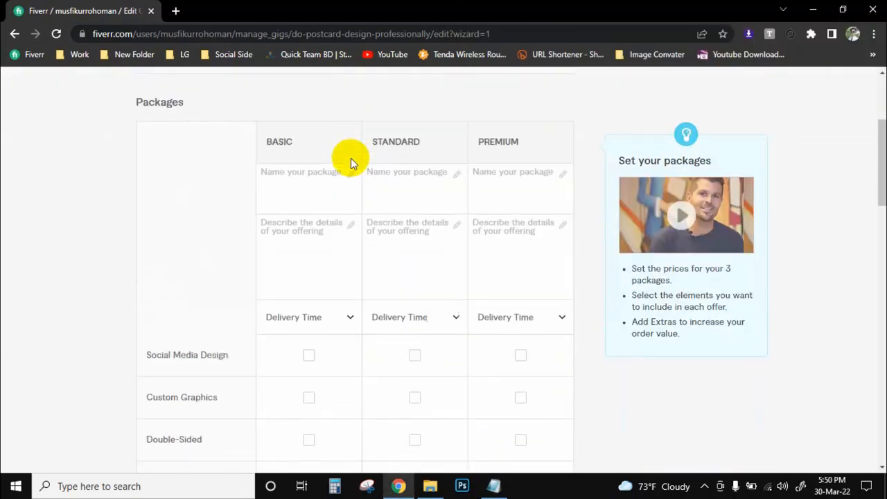
# - Copy "Single Side Design with print ready" from the Basic section in Notepad and paste it as the Basic package name on Fiverr
pyautogui.click(494, 486)
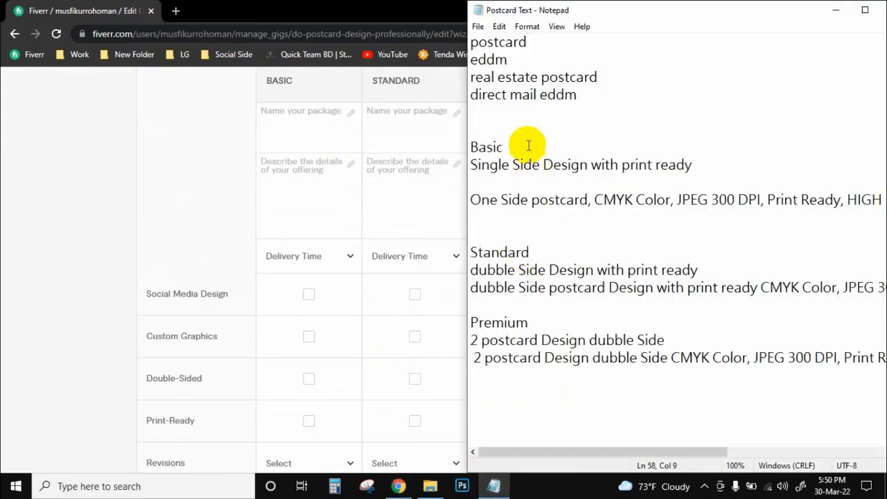
pyautogui.moveTo(470, 165); pyautogui.dragTo(700, 166)
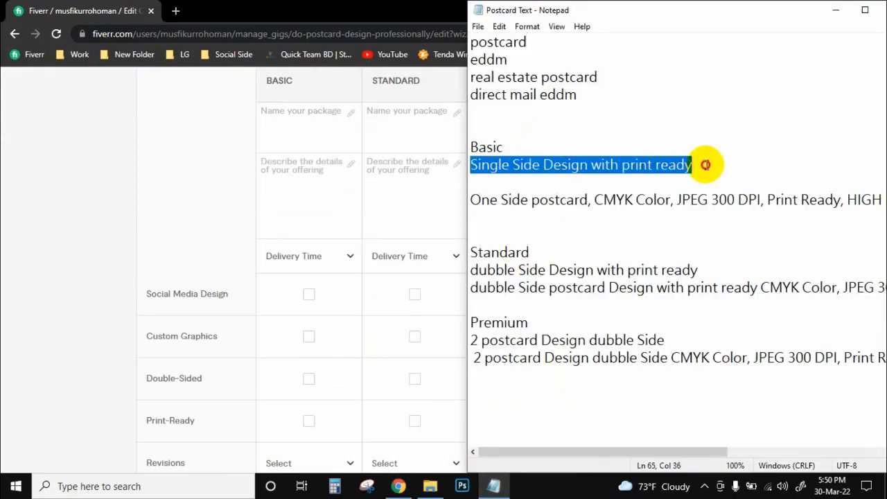
pyautogui.rightClick(666, 171)
pyautogui.click(752, 210)
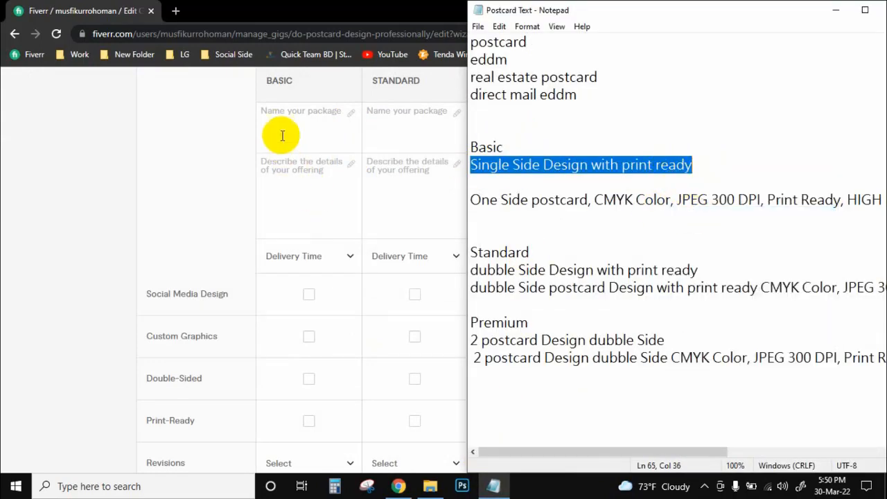
pyautogui.click(282, 123)
pyautogui.hotkey('ctrl', 'v')
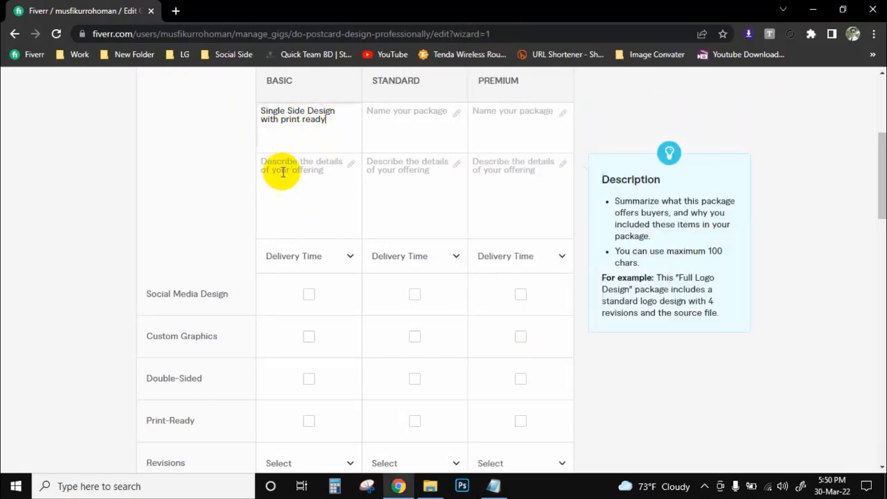
# - Try to copy the Basic description line starting with "One Side postcard, CMYK Color" from Notepad into the Basic package description on Fiverr
pyautogui.click(493, 485)
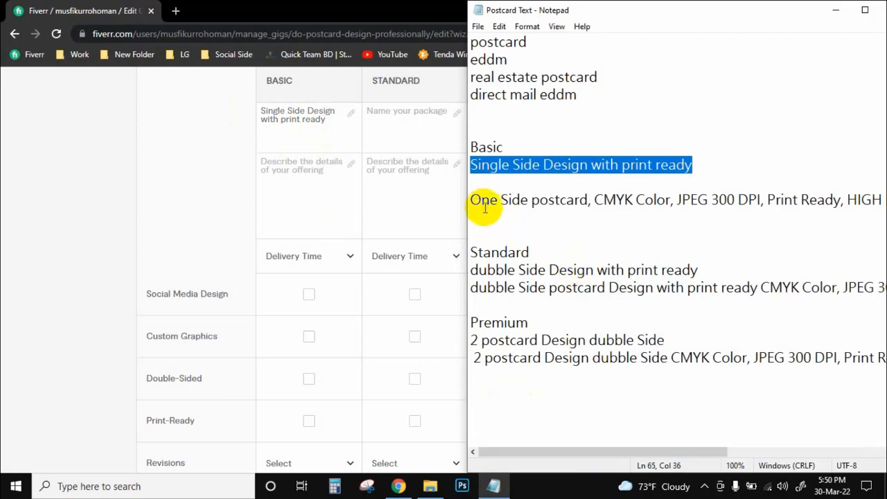
pyautogui.moveTo(471, 200); pyautogui.dragTo(884, 201)
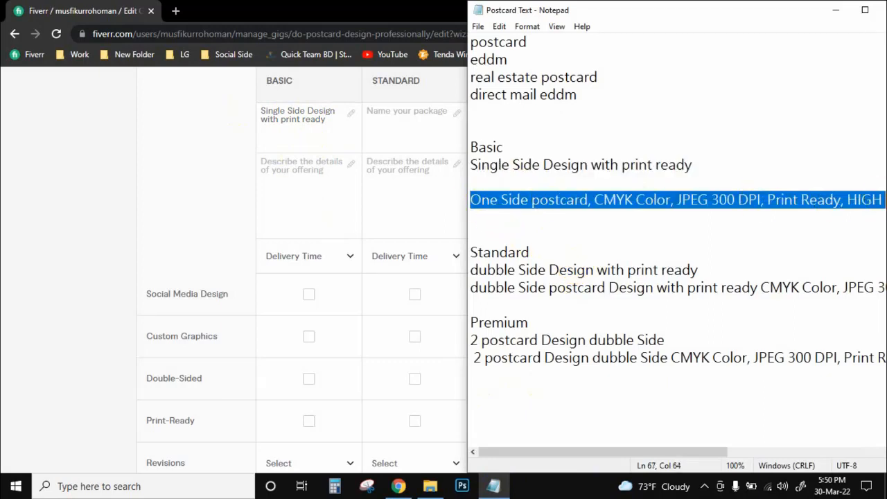
pyautogui.rightClick(566, 200)
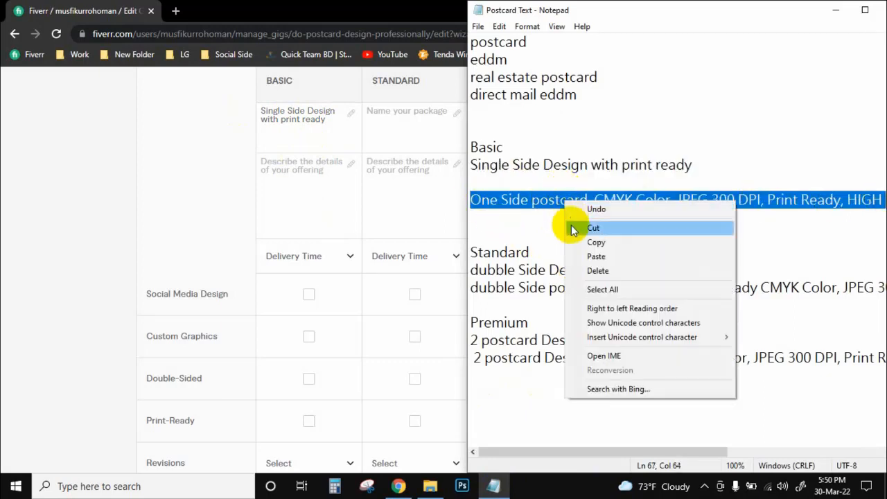
pyautogui.click(576, 242)
pyautogui.click(326, 187)
pyautogui.hotkey('ctrl', 'v')
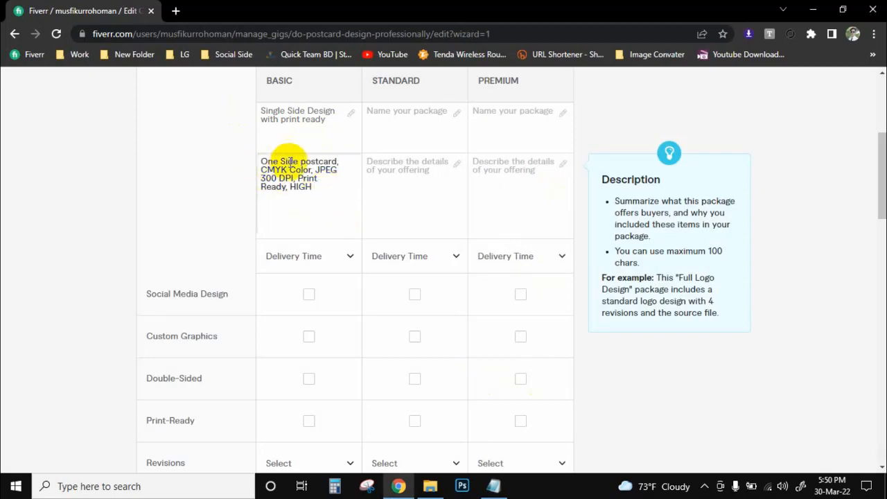
pyautogui.click(259, 113)
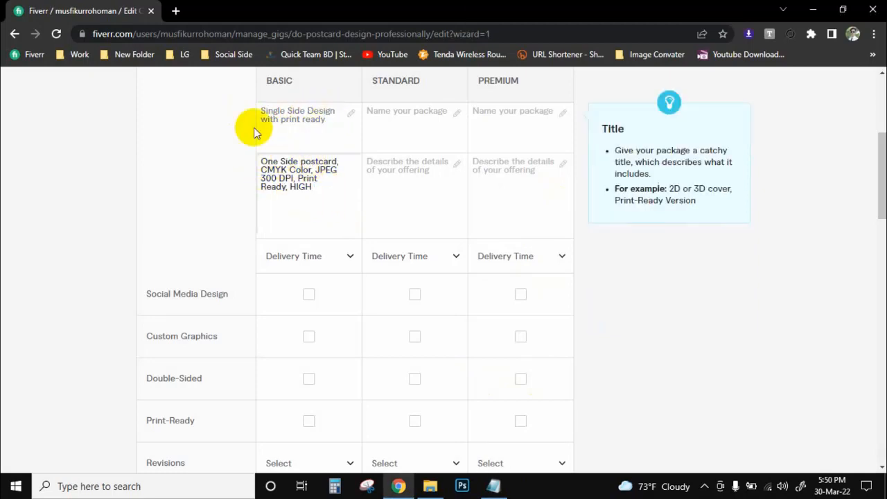
pyautogui.click(263, 166)
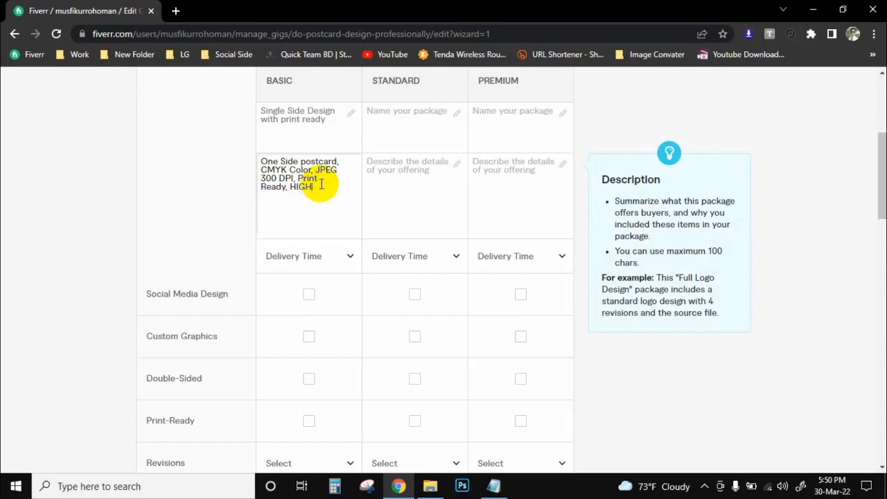
# - Maximize Notepad and replace the Basic package description with its full line "One Side postcard, CMYK Color, JPEG 300 DPI, Print Ready, HIGH RESOLUTION FILE"
pyautogui.click(493, 486)
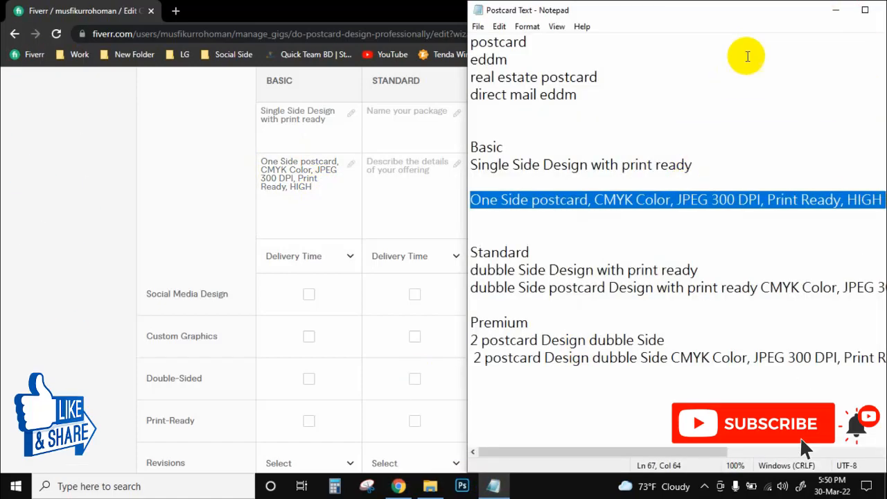
pyautogui.click(761, 14)
pyautogui.moveTo(760, 14); pyautogui.dragTo(511, 16)
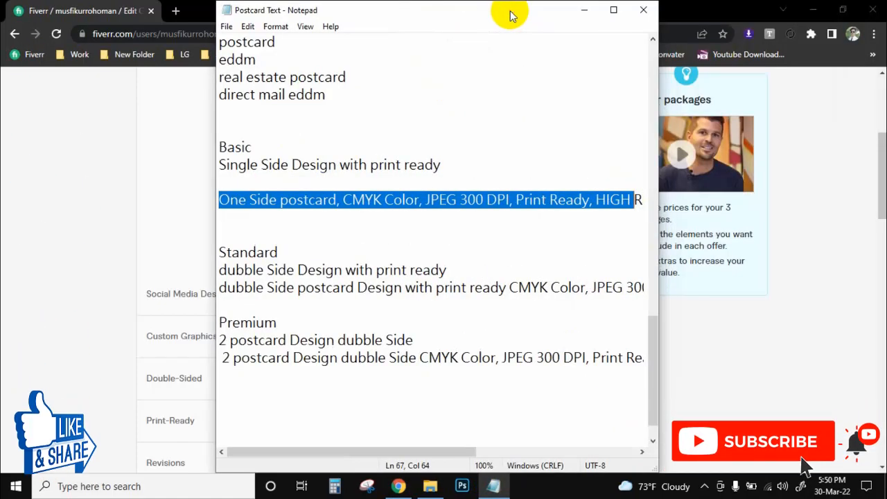
pyautogui.click(604, 202)
pyautogui.click(614, 11)
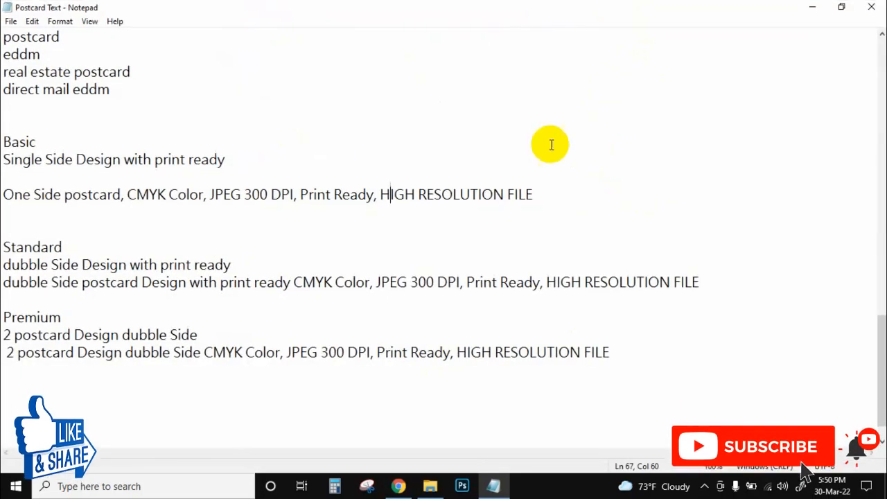
pyautogui.click(546, 180)
pyautogui.moveTo(539, 194); pyautogui.dragTo(4, 194)
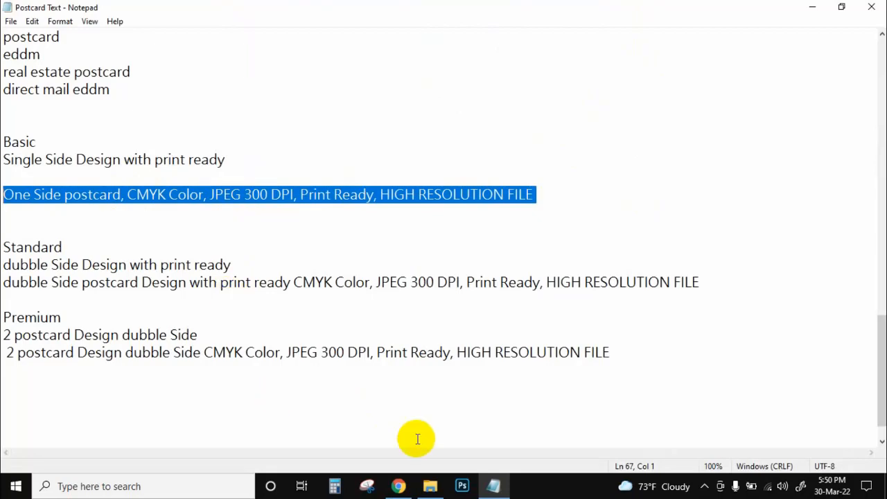
pyautogui.click(406, 487)
pyautogui.moveTo(323, 192); pyautogui.dragTo(195, 131)
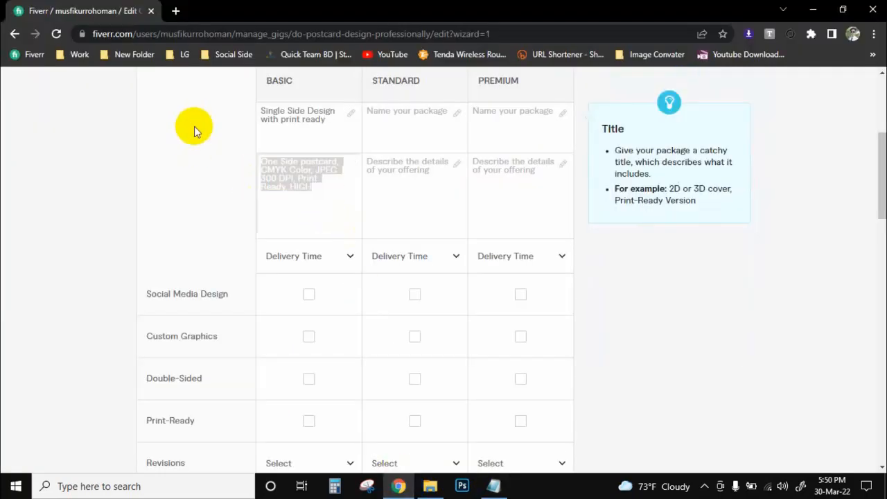
pyautogui.press('BackSpace')
pyautogui.hotkey('ctrl', 'v')
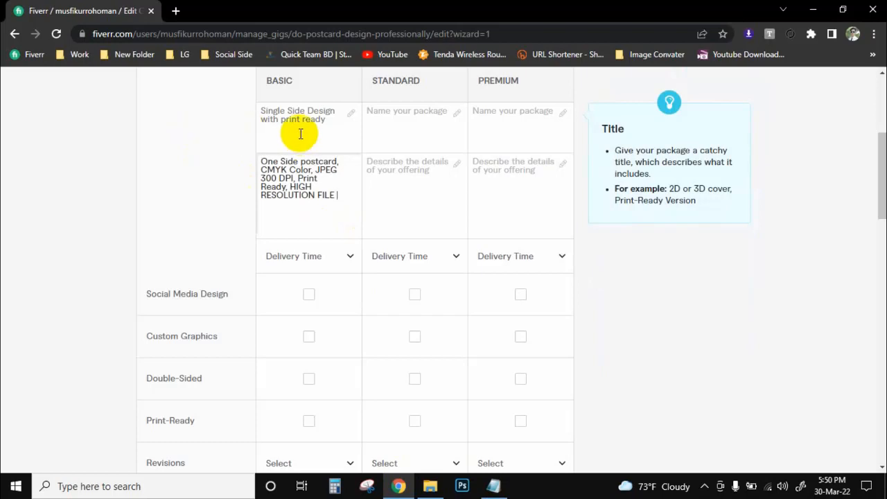
# - Check the Basic package's name and description and set its delivery time to "1 day Delivery"
pyautogui.scroll(2, 339, 177)
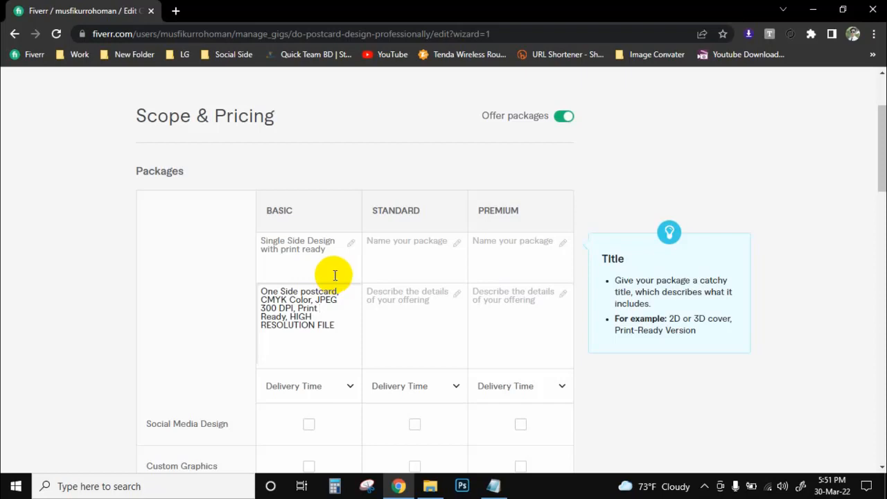
pyautogui.scroll(-1, 335, 275)
pyautogui.click(335, 276)
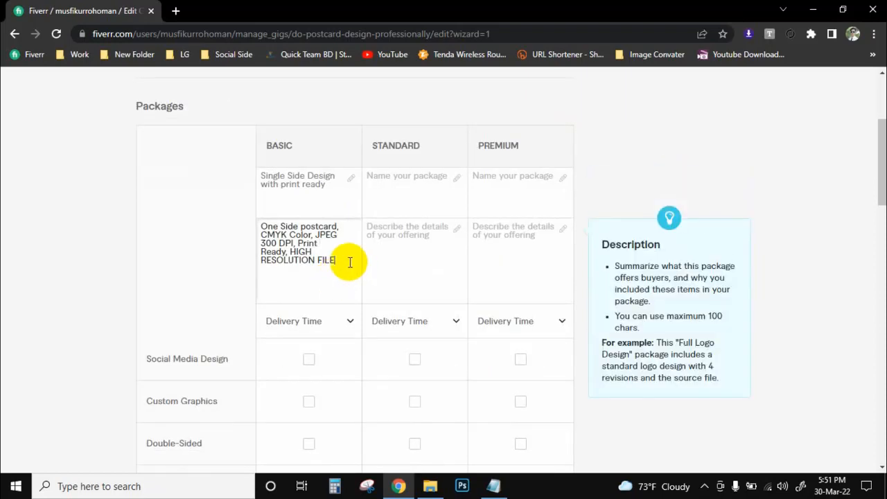
pyautogui.scroll(-2, 337, 256)
pyautogui.click(335, 194)
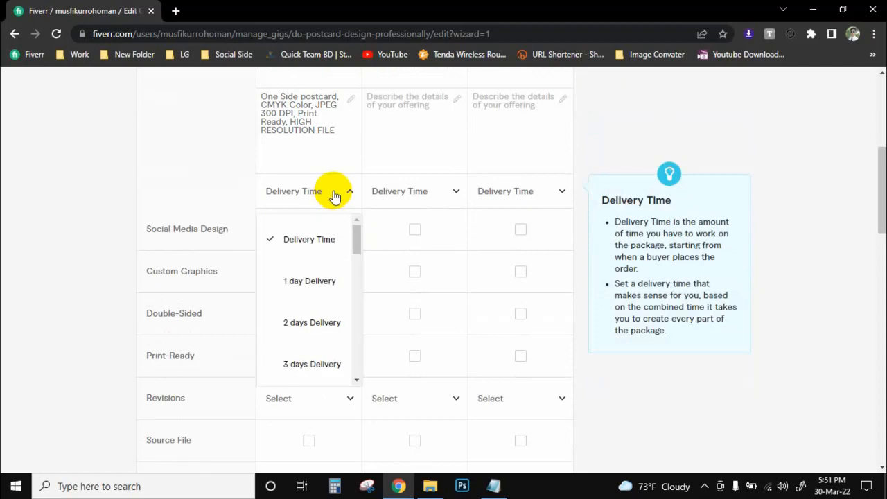
pyautogui.click(300, 281)
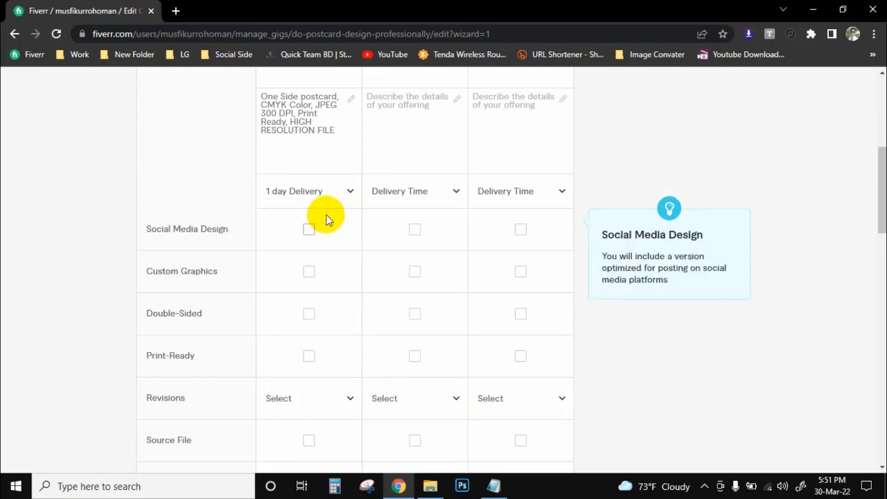
pyautogui.scroll(2, 315, 222)
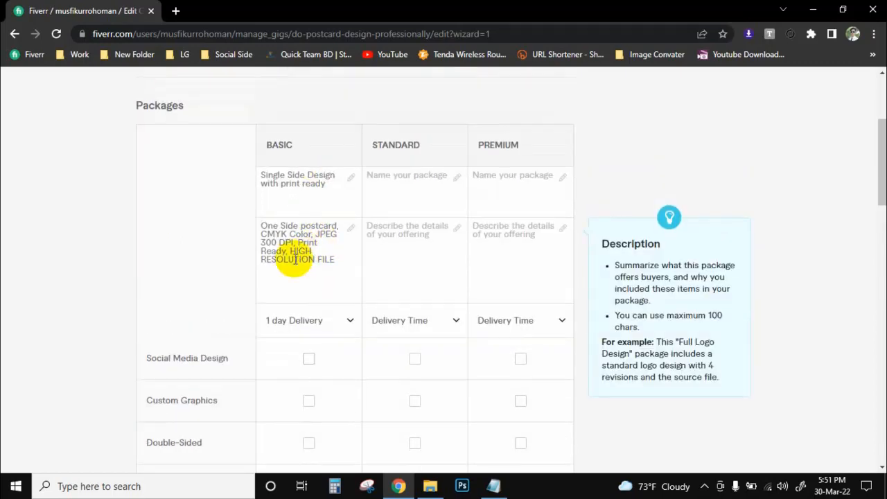
pyautogui.scroll(-2, 287, 237)
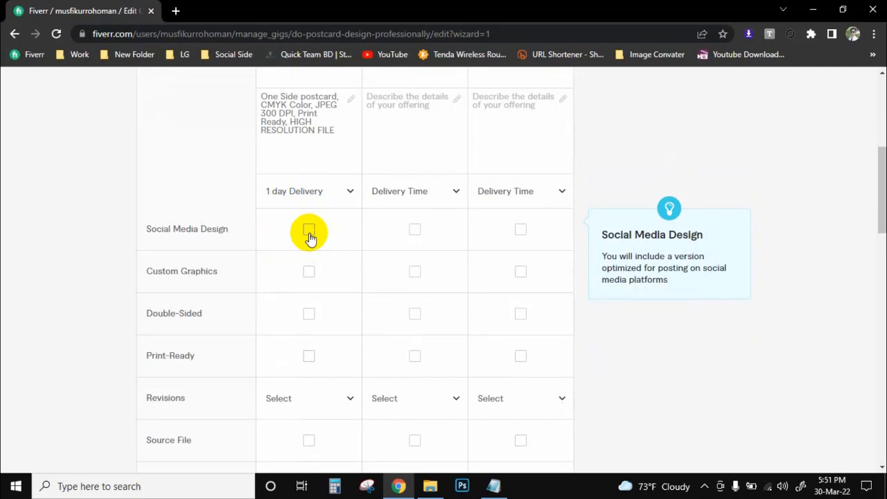
# - Include Social Media Design, Custom Graphics and Print-Ready in the Basic package
pyautogui.click(310, 233)
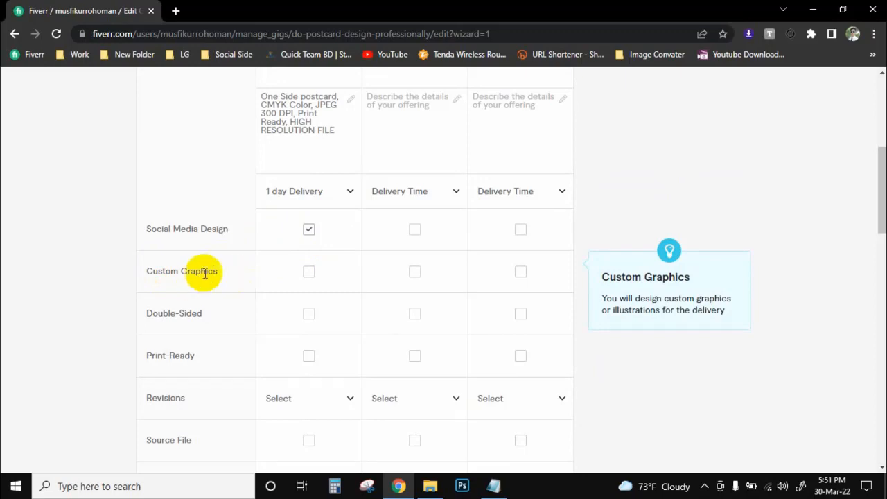
pyautogui.click(303, 273)
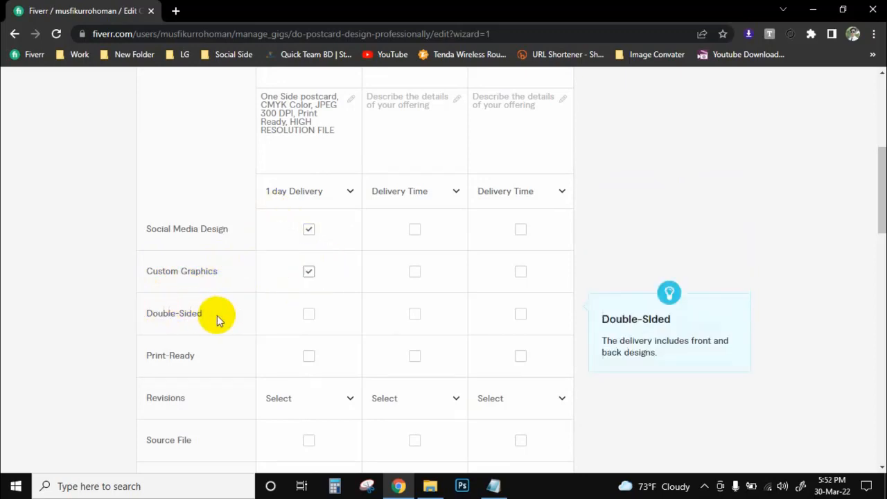
pyautogui.scroll(2, 287, 208)
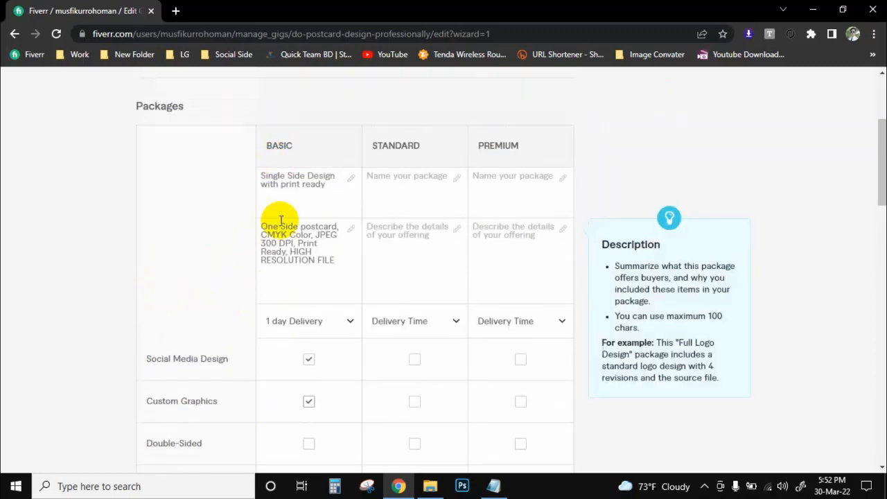
pyautogui.scroll(-2, 298, 207)
pyautogui.scroll(-1, 301, 208)
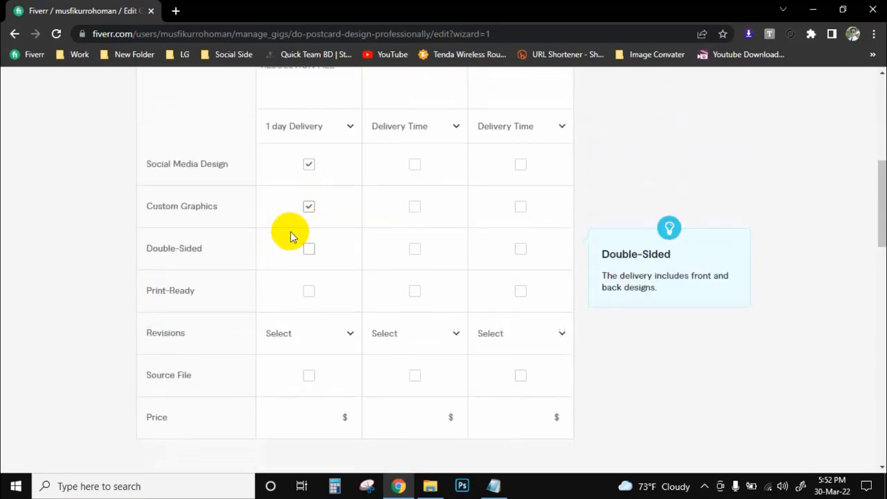
pyautogui.scroll(1, 291, 232)
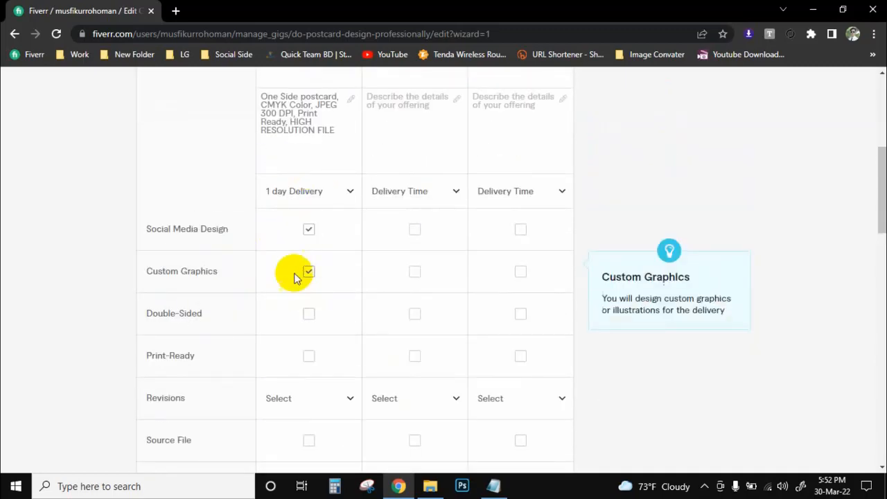
pyautogui.scroll(-1, 306, 255)
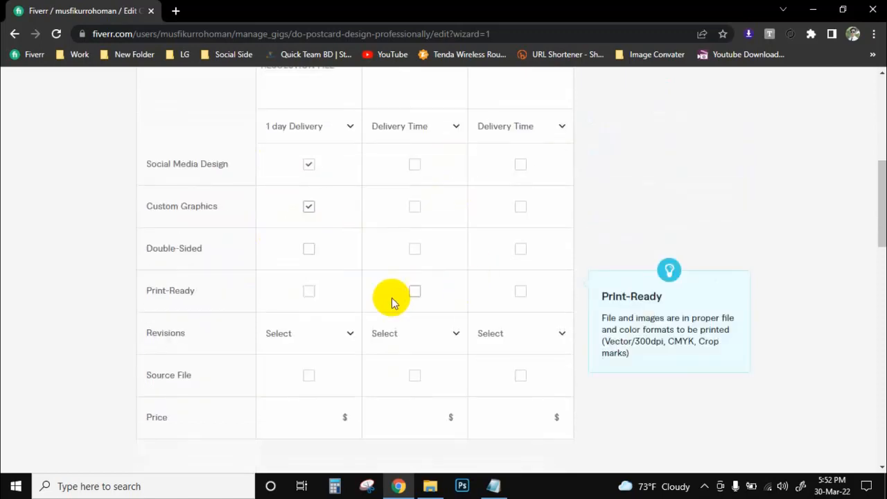
pyautogui.scroll(-1, 307, 254)
pyautogui.click(318, 233)
# - Set the Basic package's revisions to UNLIMITED
pyautogui.scroll(3, 317, 277)
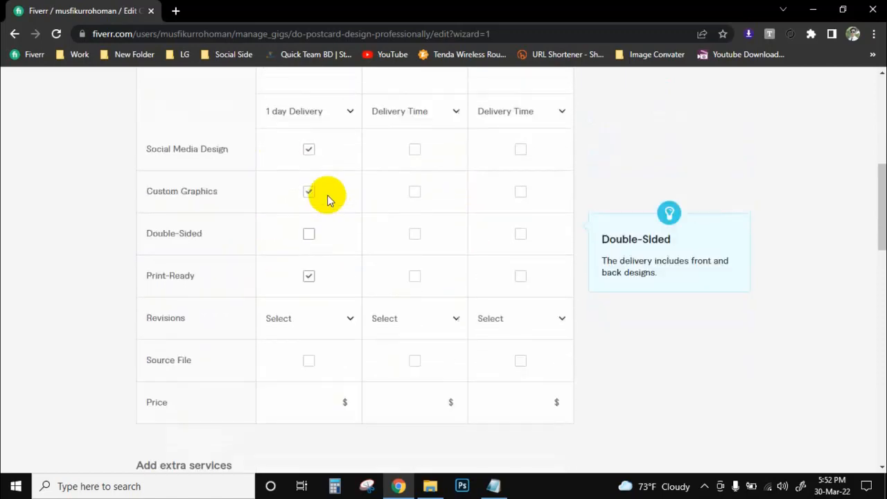
pyautogui.scroll(-2, 436, 267)
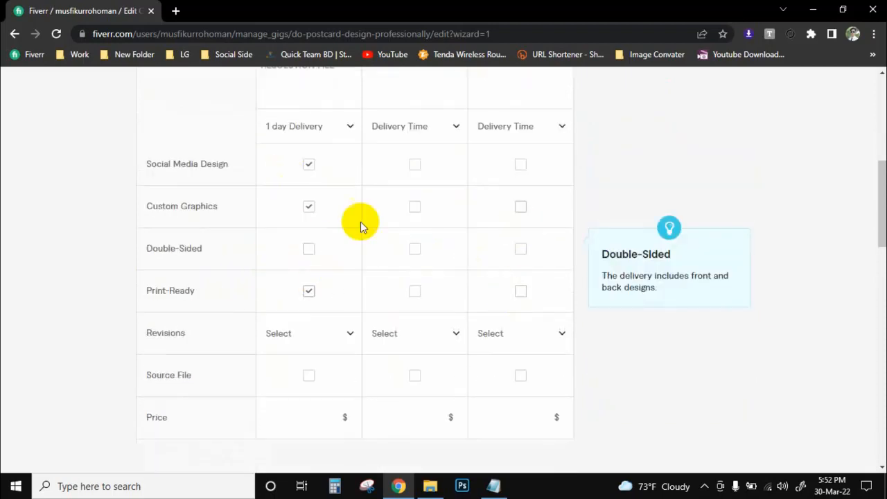
pyautogui.scroll(1, 305, 216)
pyautogui.scroll(2, 300, 216)
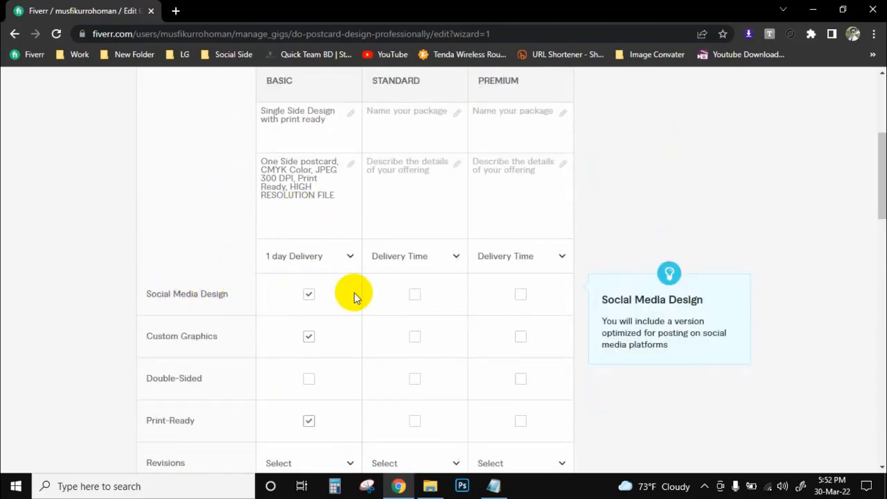
pyautogui.scroll(-1, 326, 267)
pyautogui.scroll(-2, 327, 270)
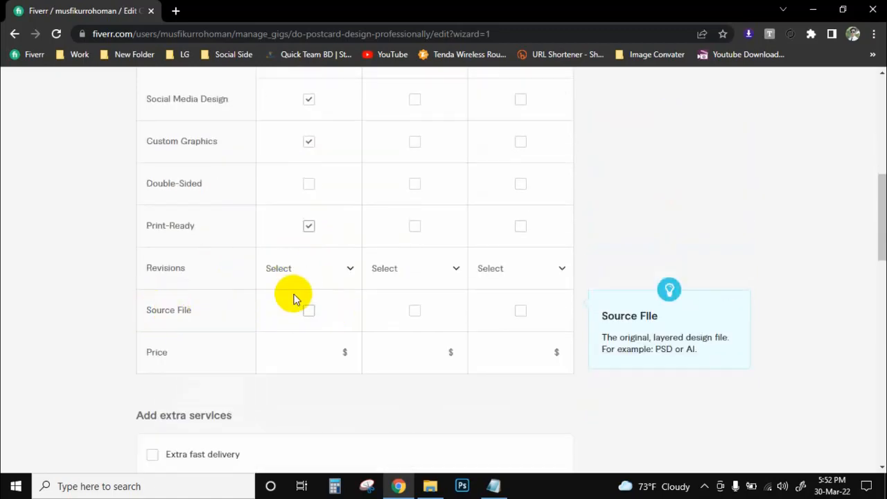
pyautogui.scroll(2, 347, 147)
pyautogui.scroll(-2, 325, 254)
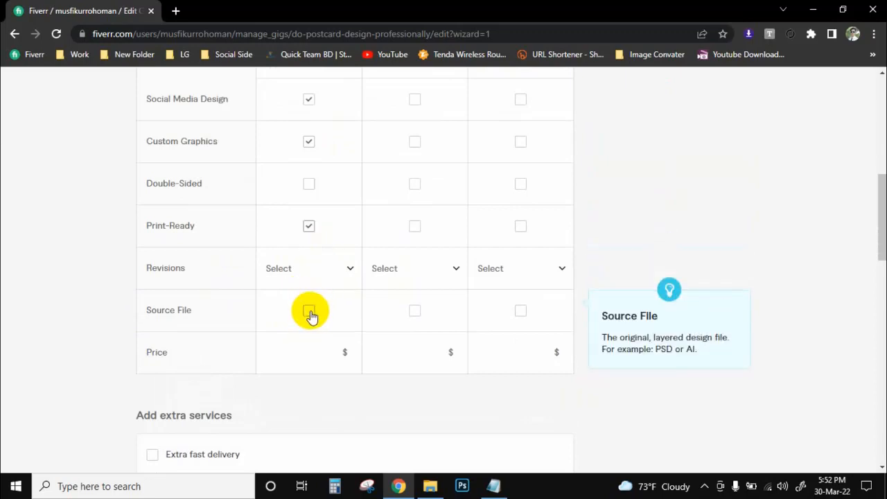
pyautogui.click(331, 274)
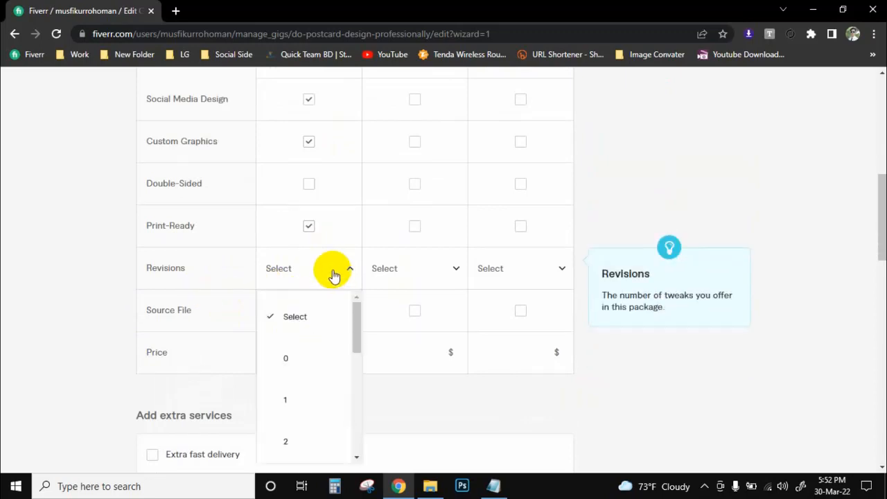
pyautogui.click(216, 307)
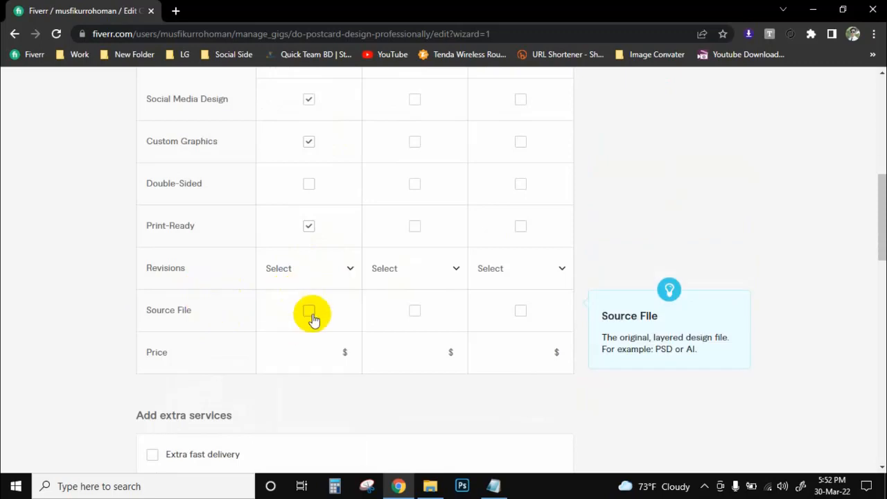
pyautogui.click(309, 275)
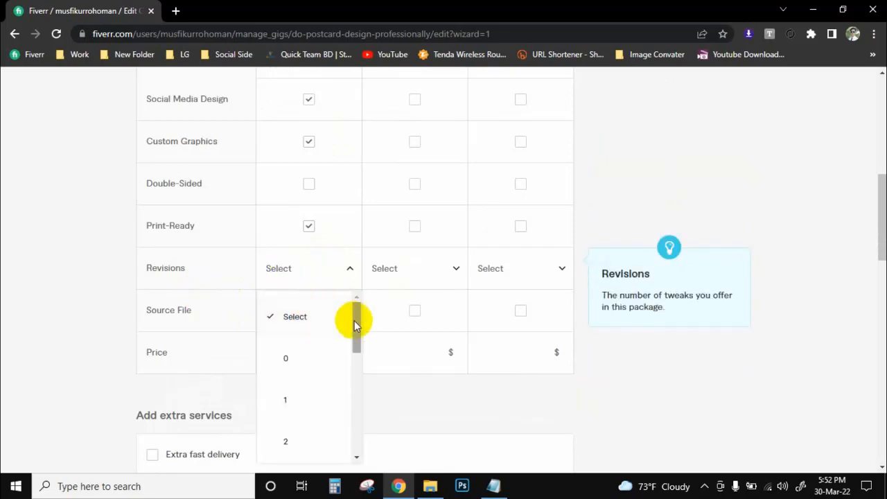
pyautogui.moveTo(356, 316); pyautogui.dragTo(356, 425)
pyautogui.click(321, 437)
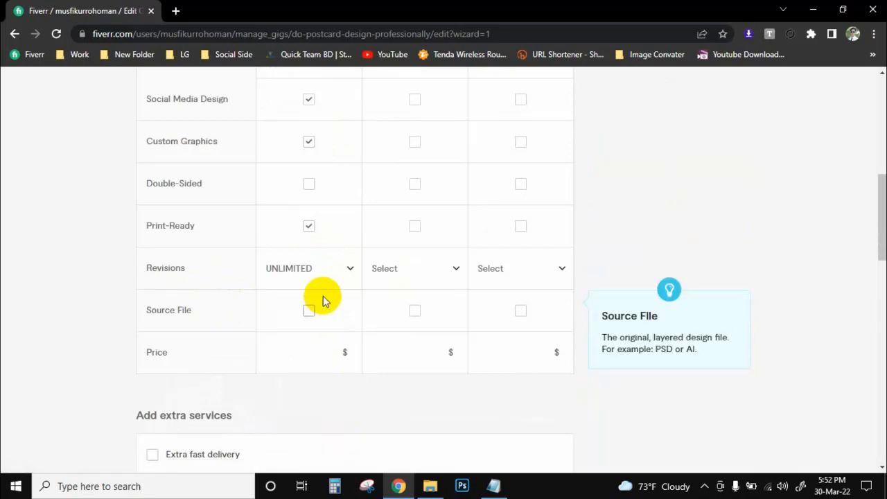
# - Set the Basic package's price to $5 and review its name, description and included features
pyautogui.scroll(2, 312, 289)
pyautogui.scroll(-1, 314, 291)
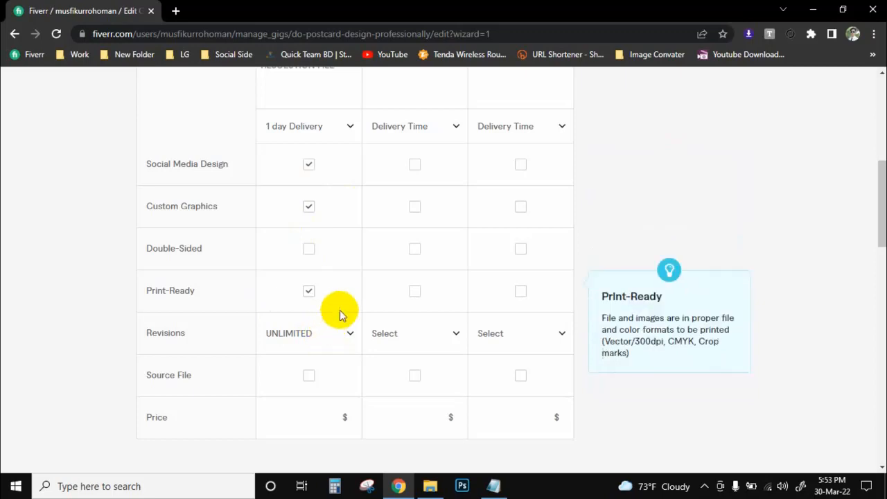
pyautogui.scroll(-1, 340, 307)
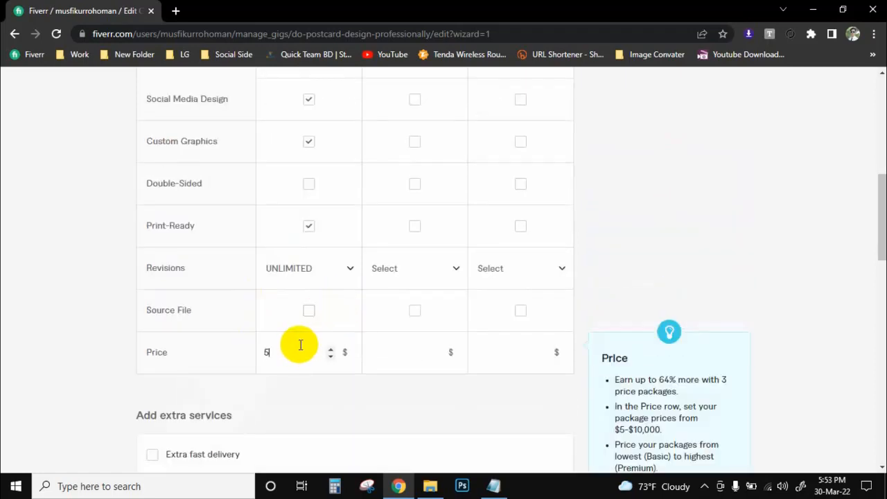
pyautogui.scroll(4, 299, 208)
pyautogui.scroll(-3, 297, 220)
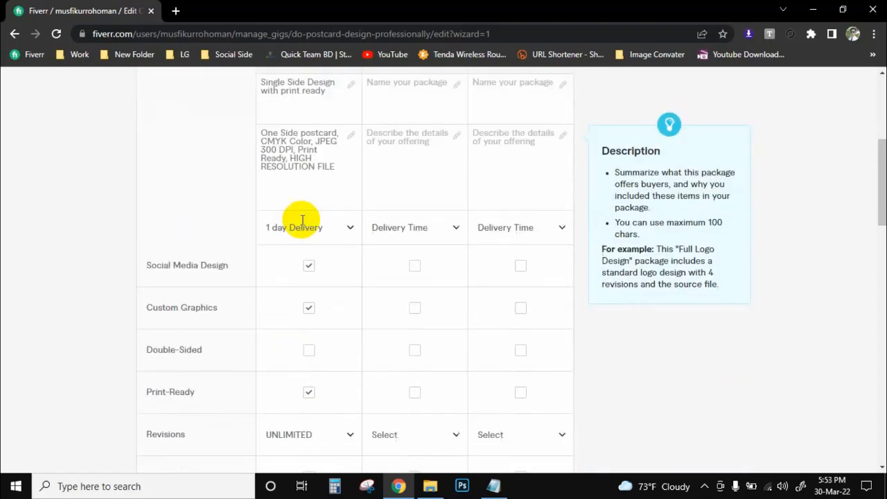
pyautogui.scroll(-1, 300, 248)
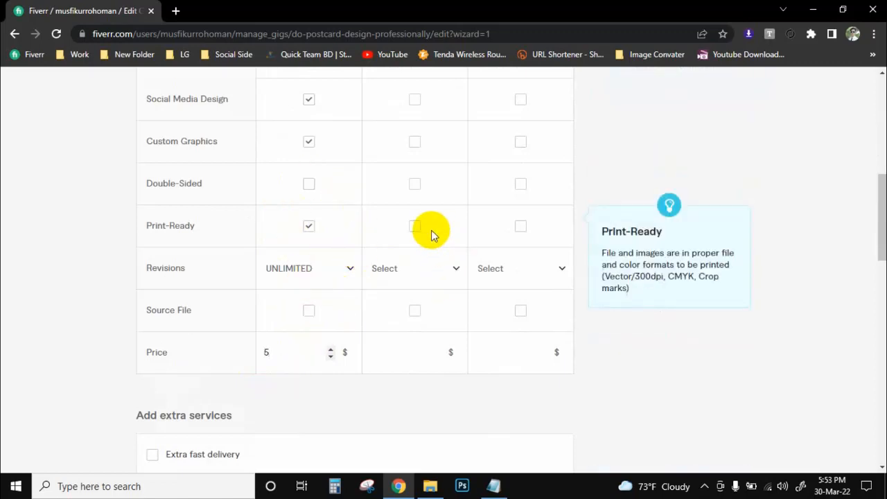
# - Copy the Standard package name from Notepad into Fiverr and make it read "Dabble Side Design with print ready"
pyautogui.scroll(3, 410, 217)
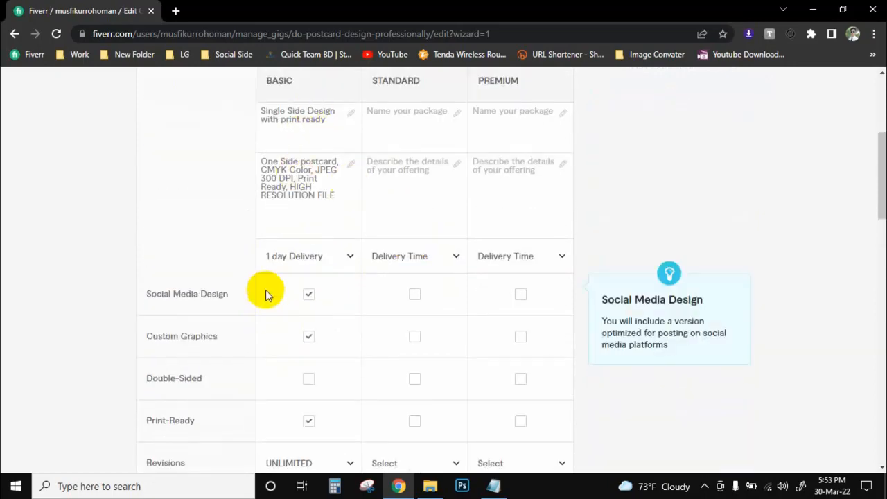
pyautogui.click(494, 485)
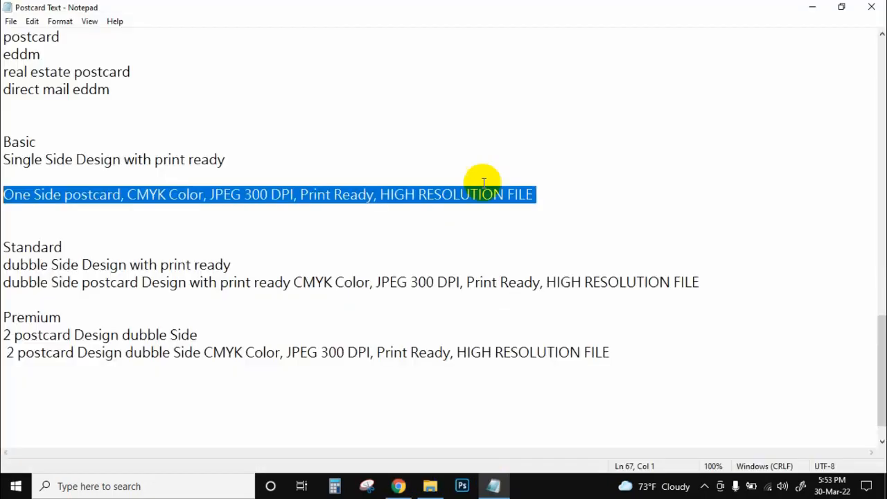
pyautogui.click(90, 251)
pyautogui.moveTo(3, 264); pyautogui.dragTo(323, 263)
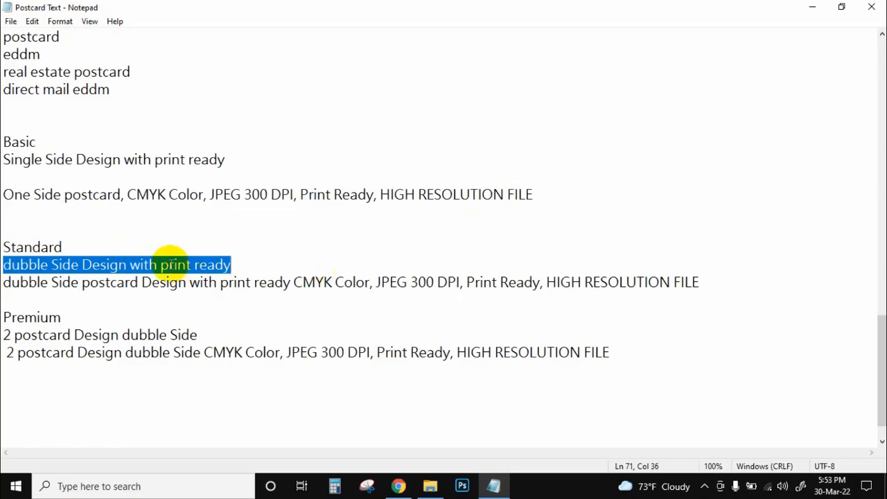
pyautogui.rightClick(172, 265)
pyautogui.click(201, 306)
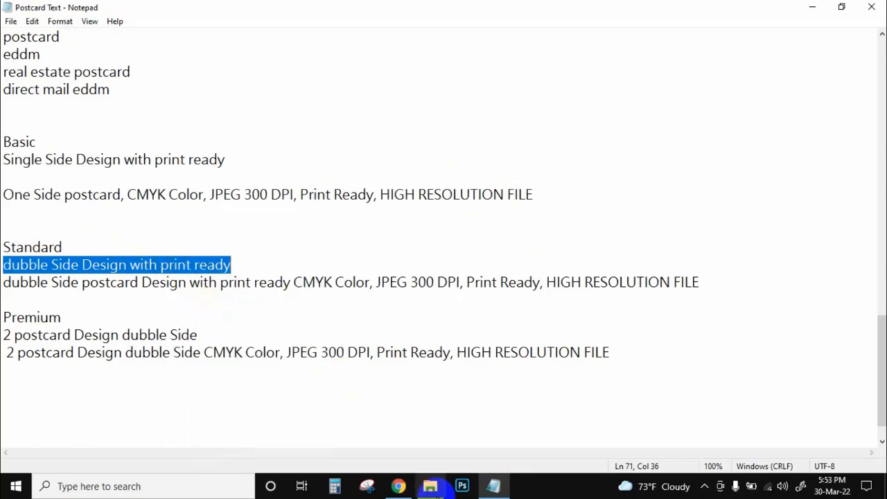
pyautogui.click(397, 486)
pyautogui.click(406, 123)
pyautogui.rightClick(406, 123)
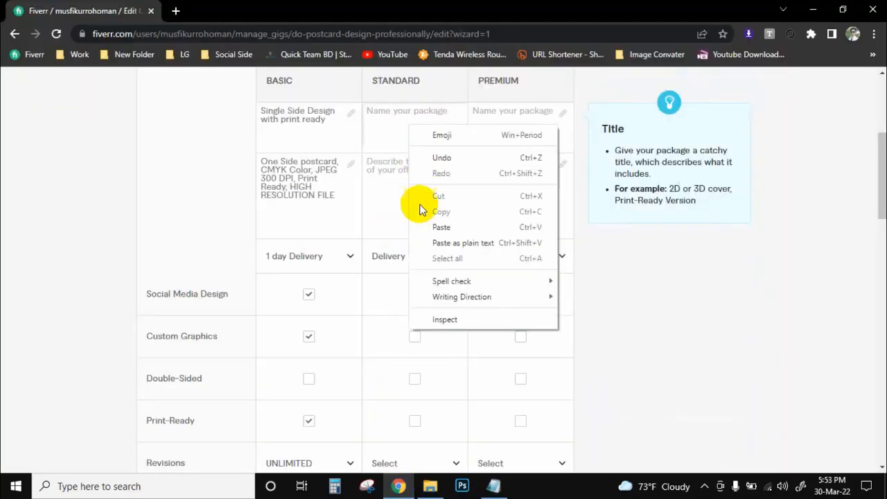
pyautogui.click(419, 225)
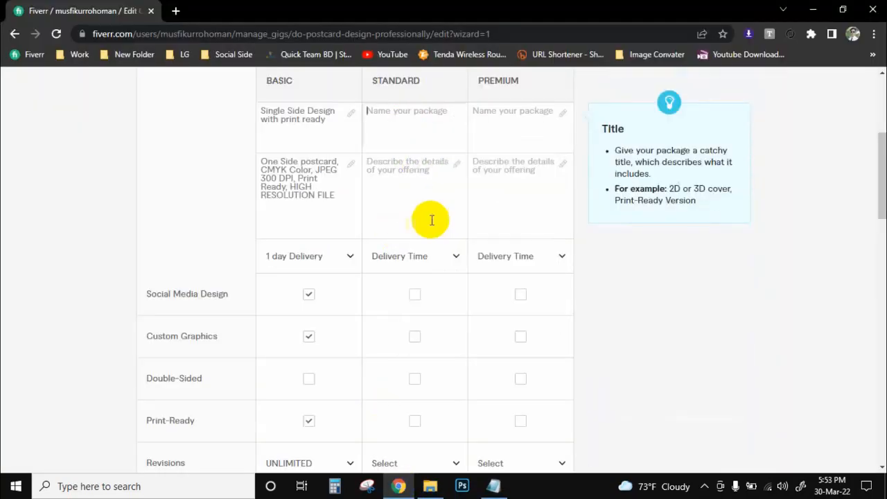
pyautogui.click(373, 111)
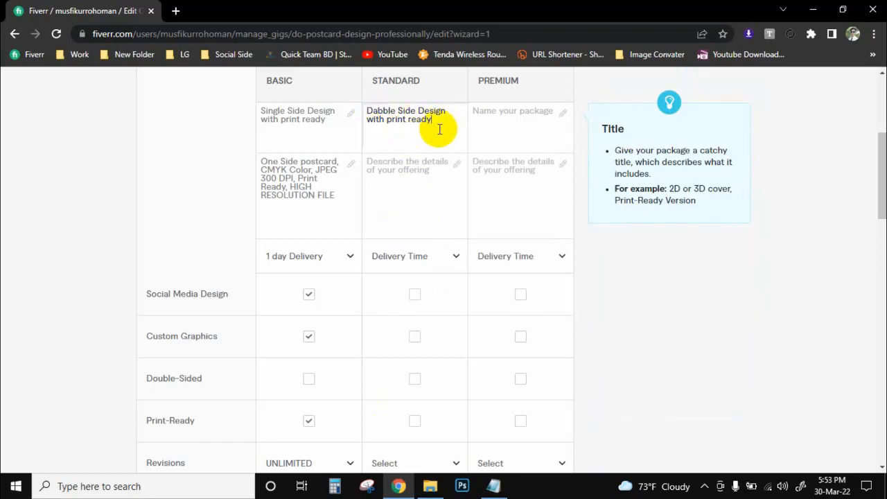
# - Copy the Standard description line starting with "dubble Side postcard Design with print ready" from Notepad into the Standard package description on Fiverr
pyautogui.click(372, 166)
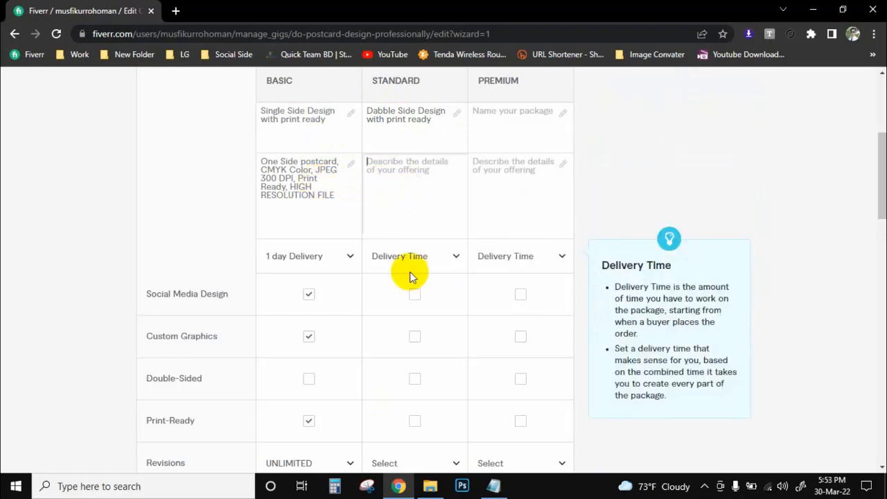
pyautogui.click(493, 486)
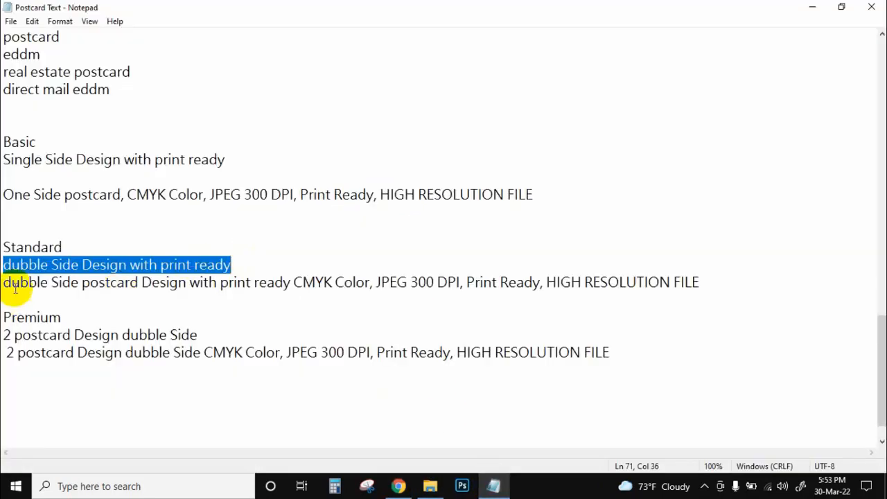
pyautogui.moveTo(6, 282); pyautogui.dragTo(753, 279)
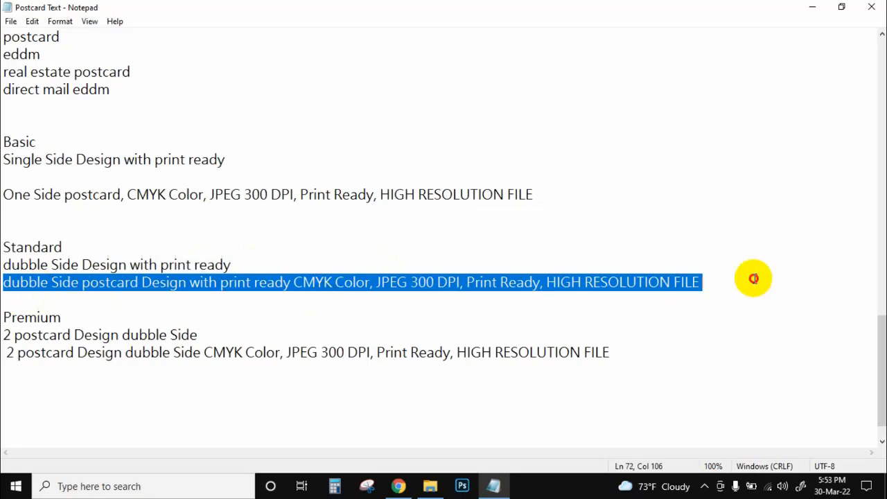
pyautogui.rightClick(683, 281)
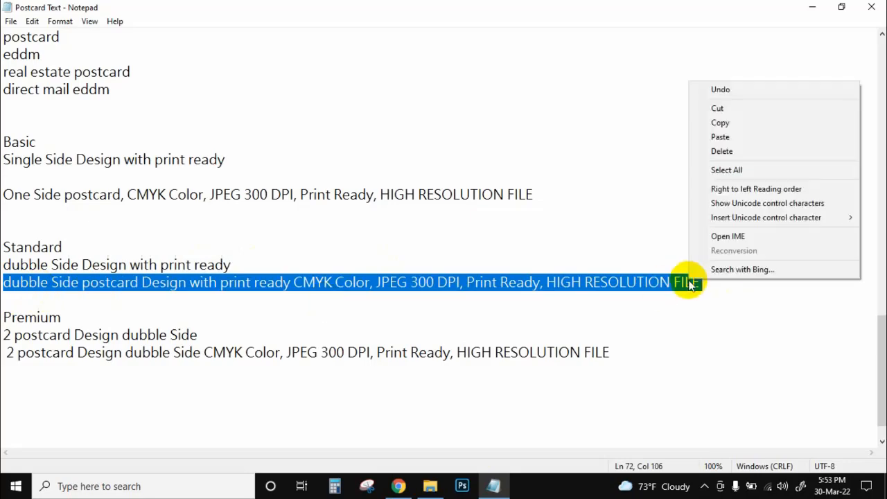
pyautogui.click(708, 123)
pyautogui.click(401, 485)
pyautogui.click(401, 187)
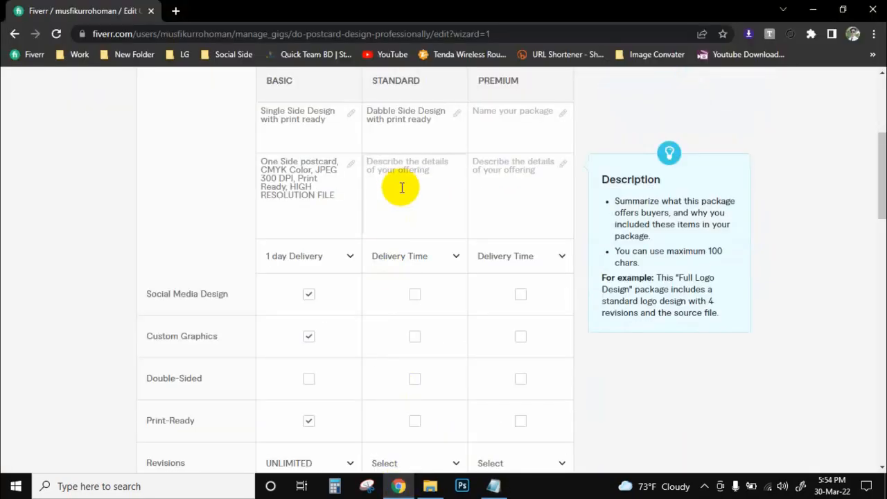
pyautogui.hotkey('ctrl', 'v')
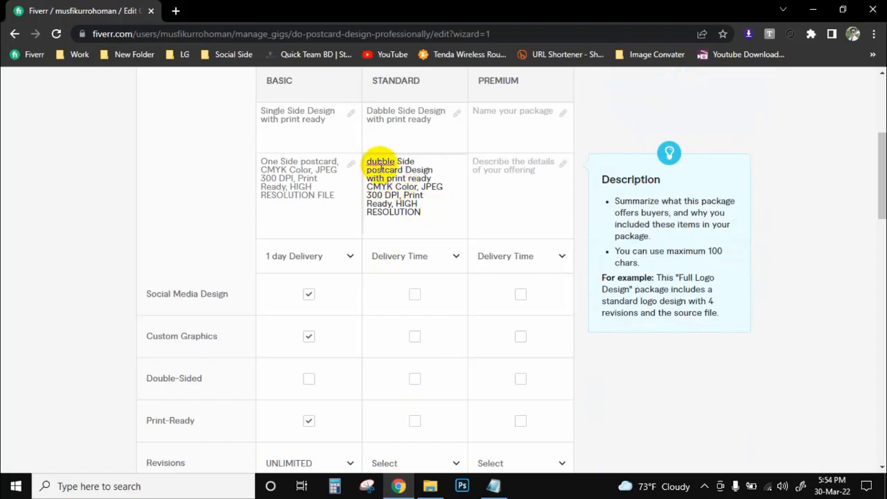
# - Change the first word of the Standard package description to "Dabble" and review the package
pyautogui.rightClick(381, 167)
pyautogui.click(405, 176)
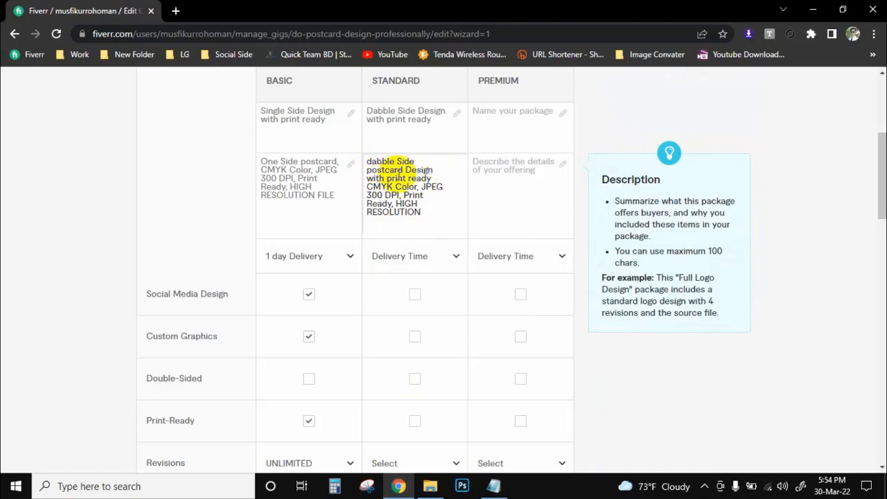
pyautogui.press('BackSpace')
pyautogui.write('D')
pyautogui.scroll(-1, 401, 192)
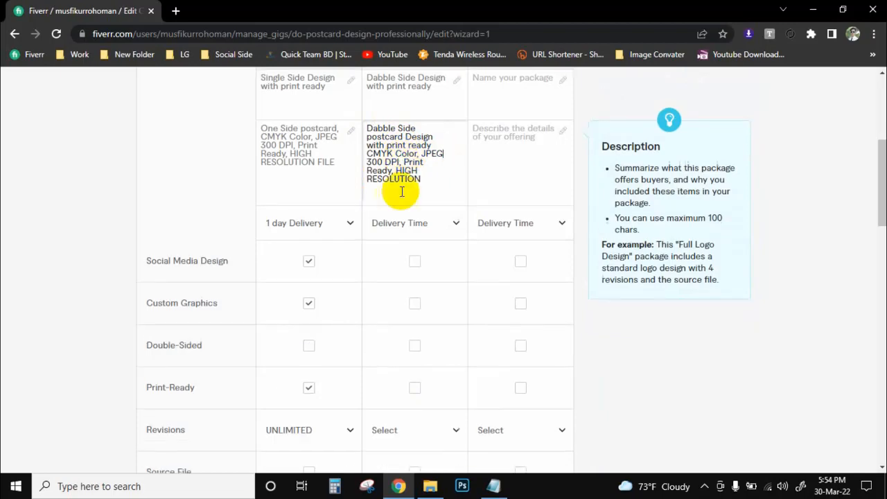
pyautogui.scroll(-3, 401, 192)
pyautogui.scroll(4, 402, 194)
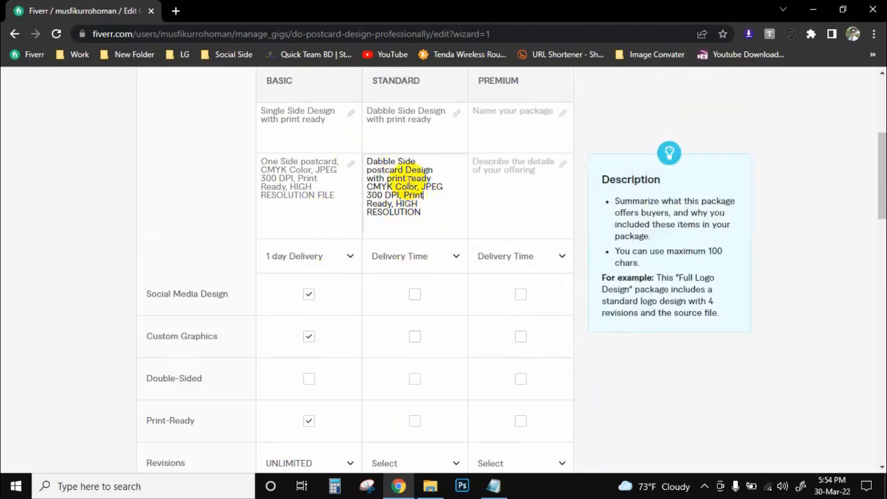
# - Set the Standard package's delivery time to 1 day
pyautogui.scroll(-1, 347, 187)
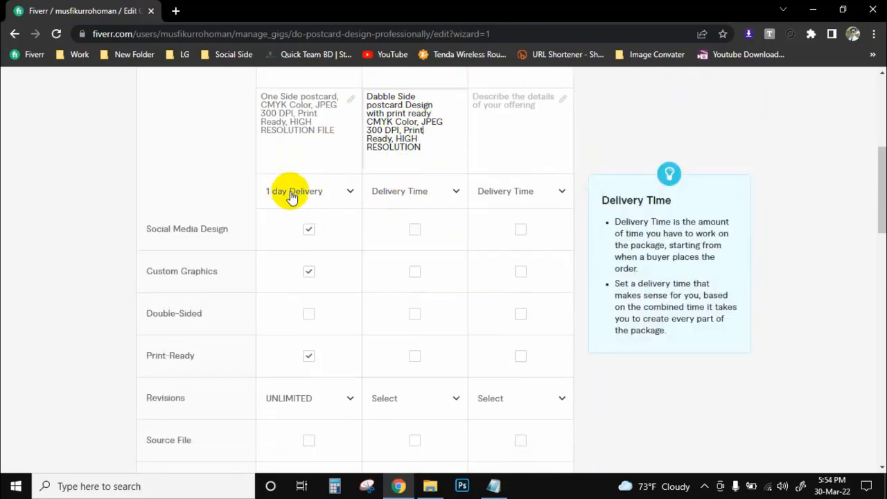
pyautogui.scroll(2, 346, 201)
pyautogui.scroll(-1, 395, 225)
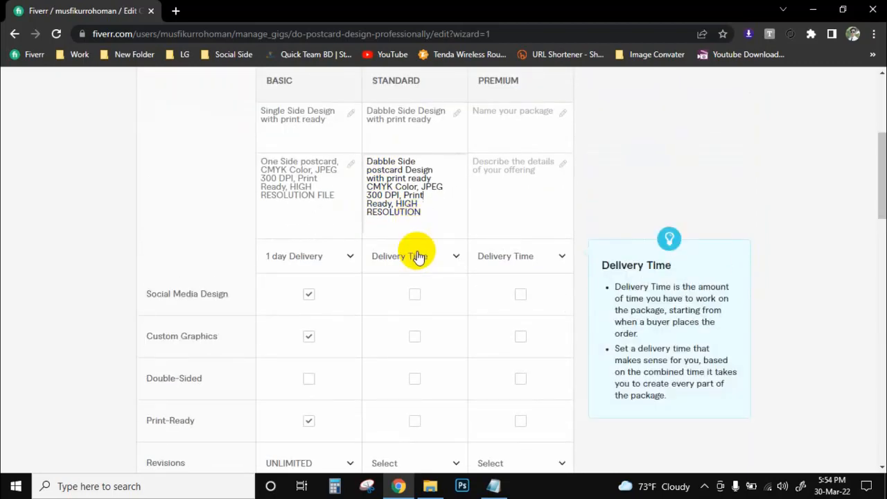
pyautogui.click(416, 256)
pyautogui.scroll(-2, 416, 235)
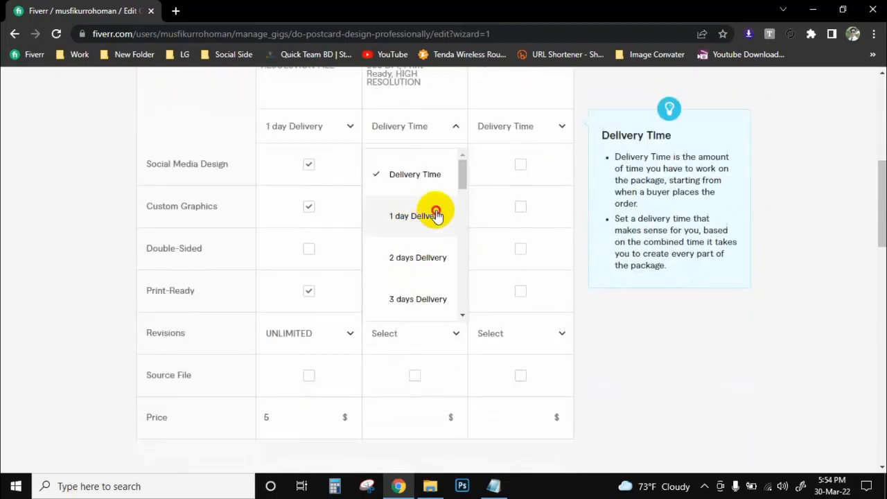
pyautogui.click(436, 216)
pyautogui.scroll(1, 422, 178)
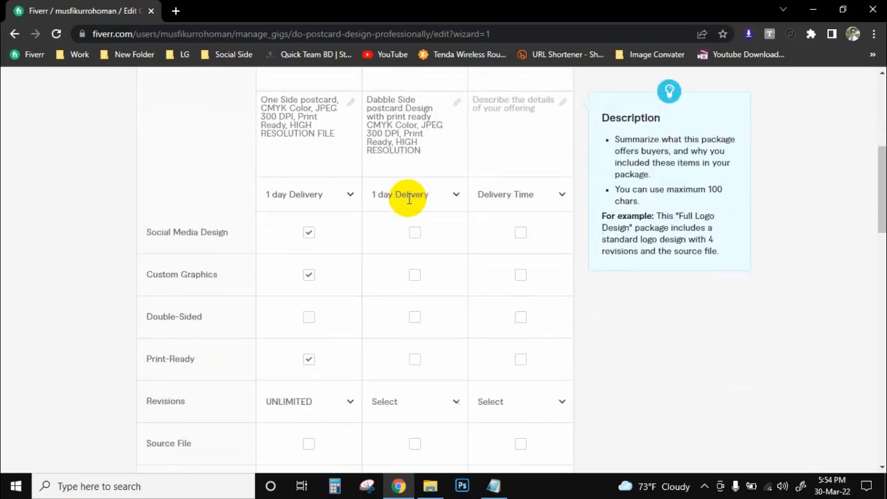
# - Include Social Media Design and Custom Graphics in the Standard package
pyautogui.click(424, 242)
pyautogui.scroll(-1, 417, 222)
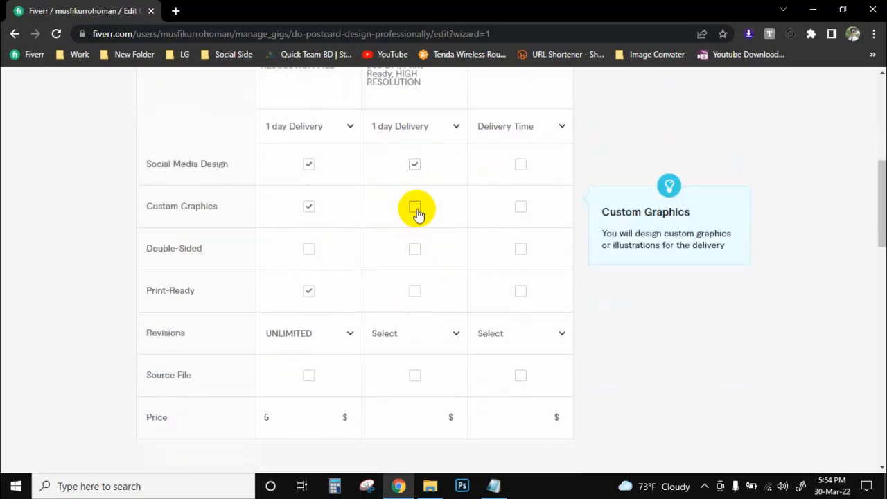
pyautogui.click(416, 209)
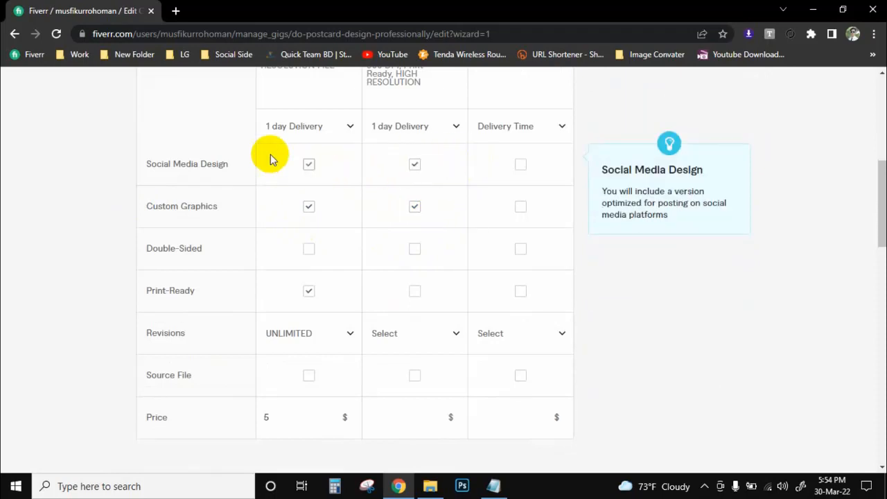
# - Remove Social Media Design from the Basic package's included features
pyautogui.click(305, 164)
pyautogui.scroll(2, 305, 153)
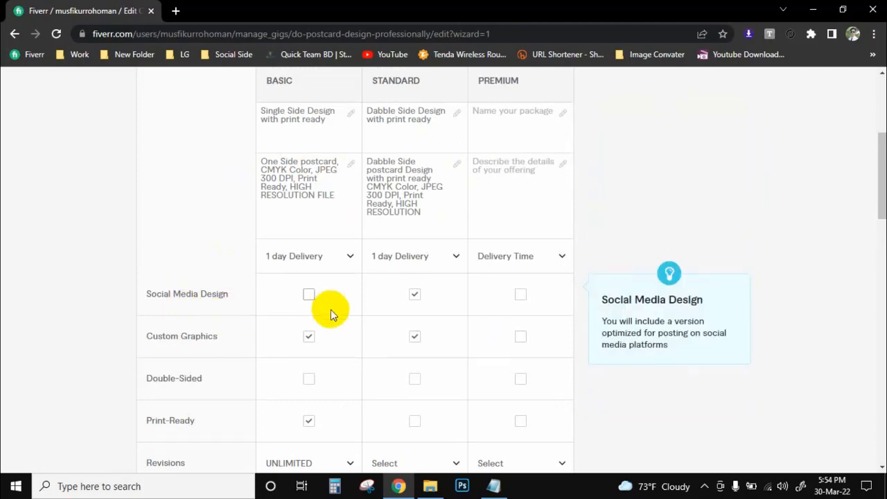
pyautogui.scroll(-2, 420, 281)
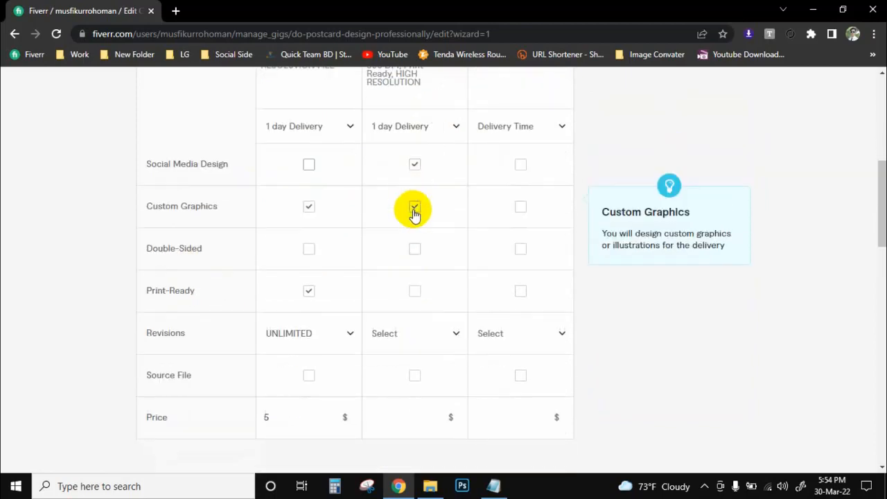
# - Include Double-Sided and Print-Ready in the Standard package
pyautogui.scroll(-1, 414, 208)
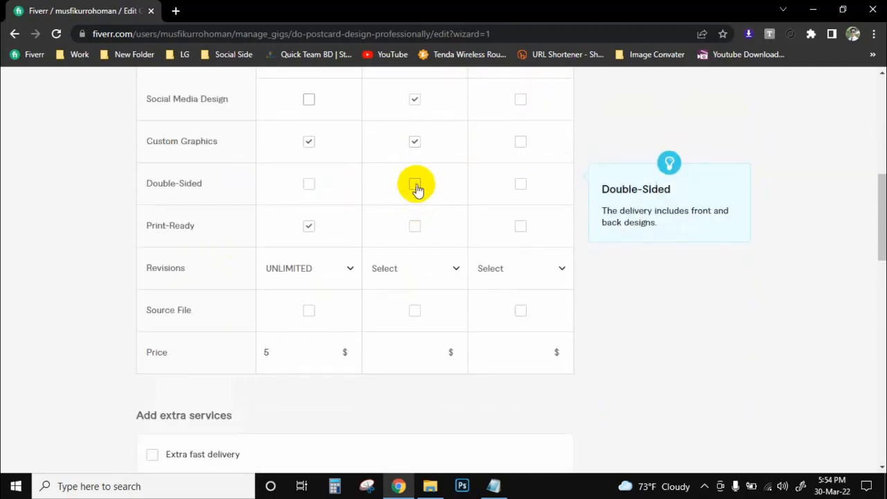
pyautogui.click(416, 185)
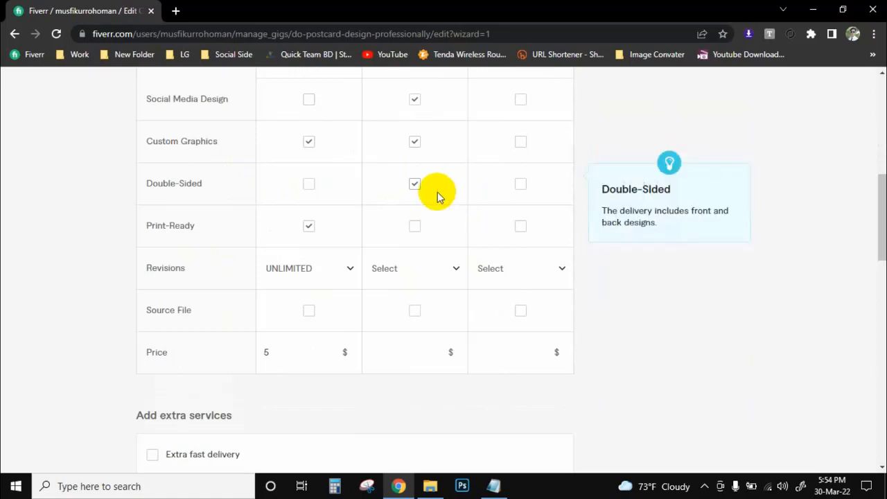
pyautogui.click(414, 229)
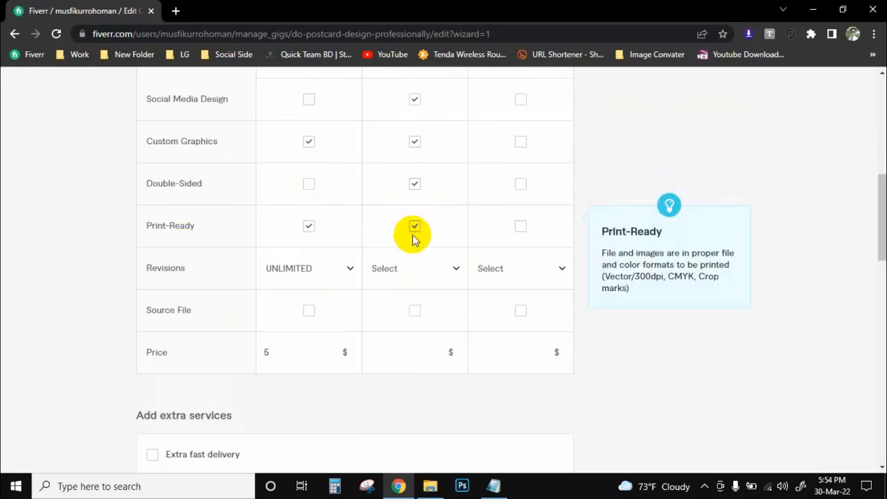
# - Set the Standard package's revisions to UNLIMITED and its price to $10
pyautogui.click(403, 269)
pyautogui.moveTo(457, 327); pyautogui.dragTo(454, 463)
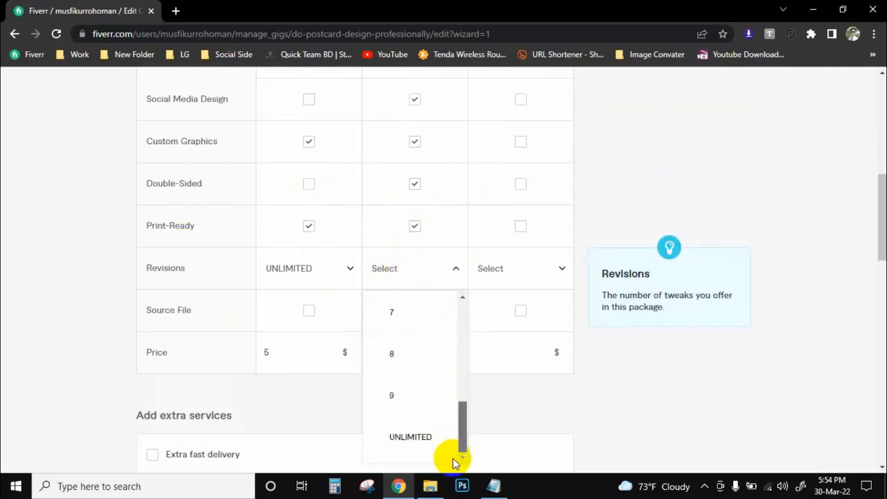
pyautogui.click(420, 438)
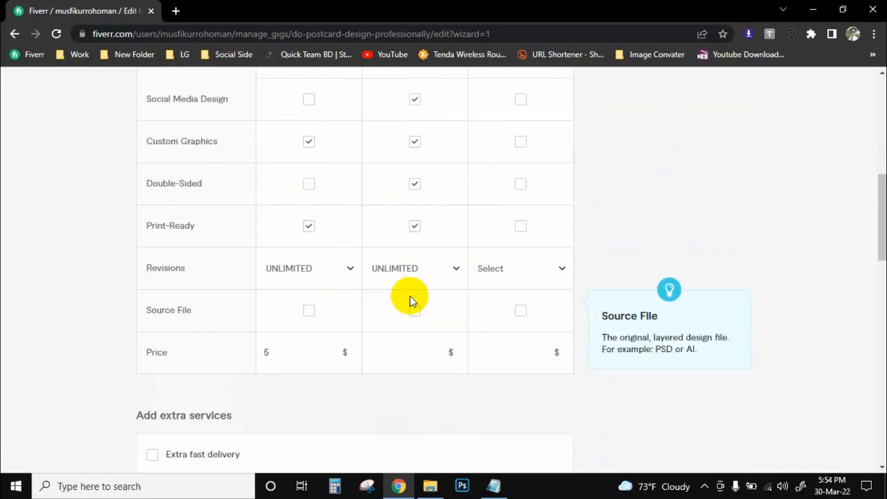
pyautogui.click(401, 348)
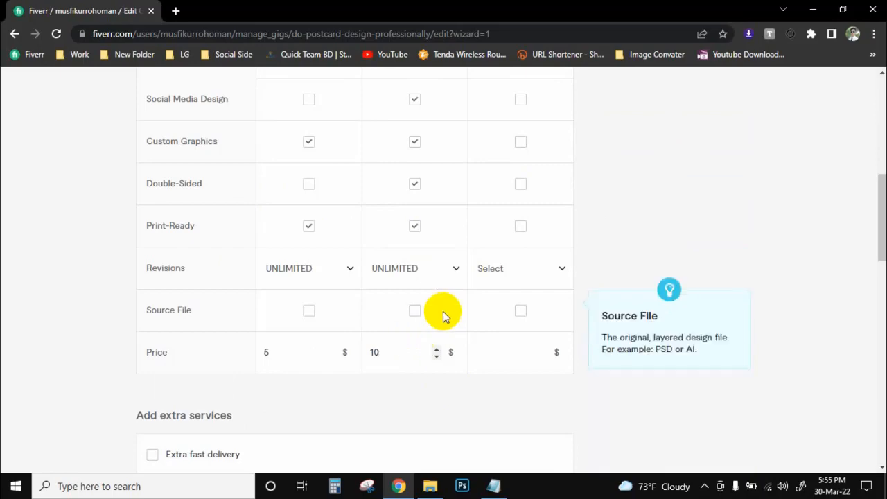
# - Copy the Premium package name from Notepad into Fiverr and make it read "2 postcard Design dabble Side"
pyautogui.scroll(3, 447, 295)
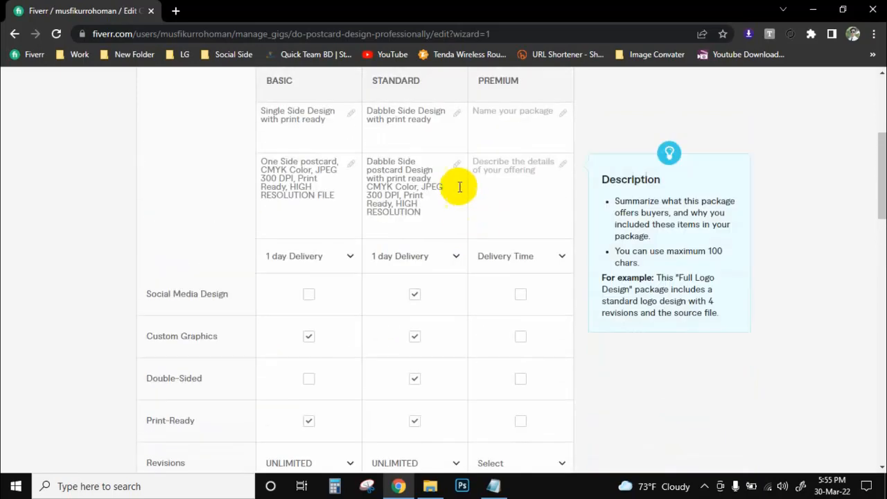
pyautogui.click(489, 106)
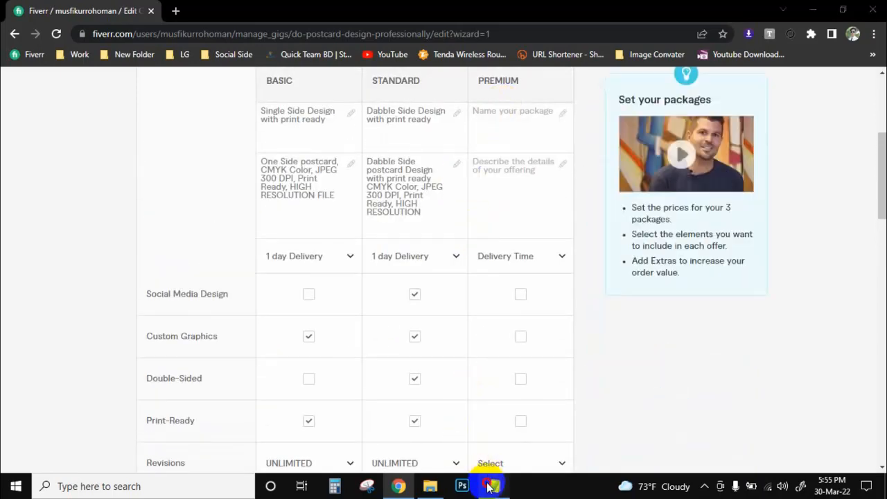
pyautogui.click(494, 486)
pyautogui.click(72, 316)
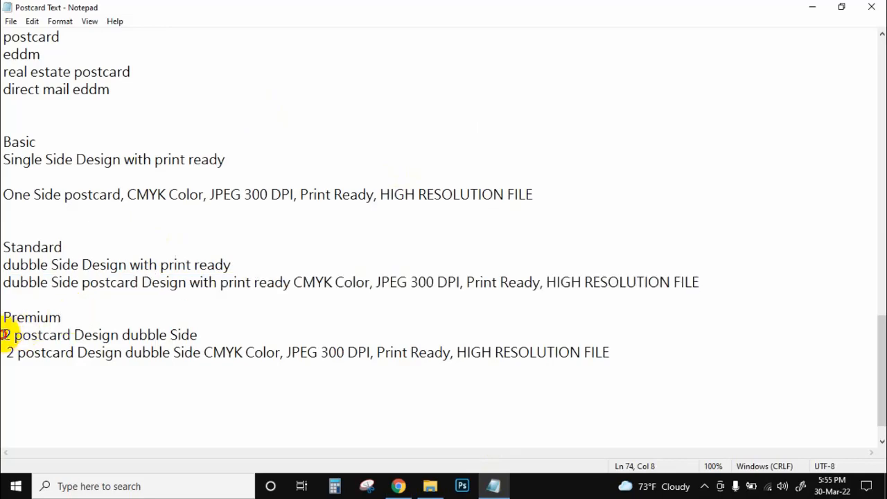
pyautogui.moveTo(5, 335); pyautogui.dragTo(242, 333)
pyautogui.rightClick(186, 337)
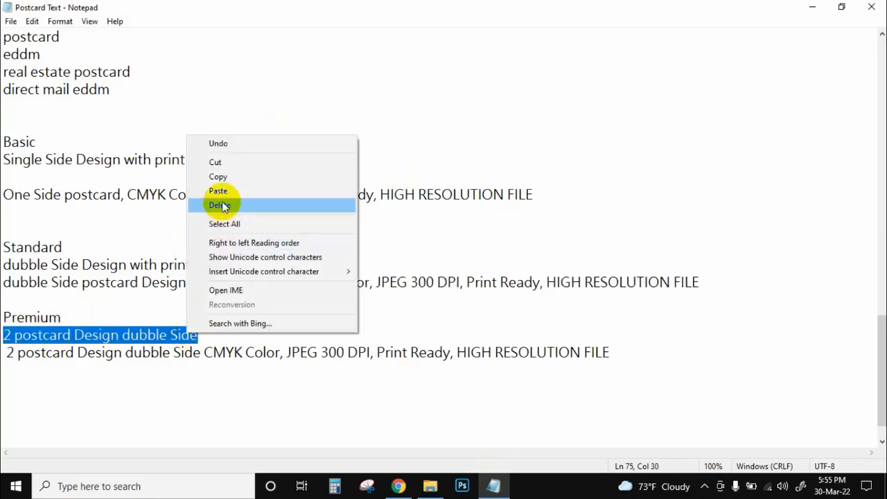
pyautogui.click(218, 177)
pyautogui.click(398, 485)
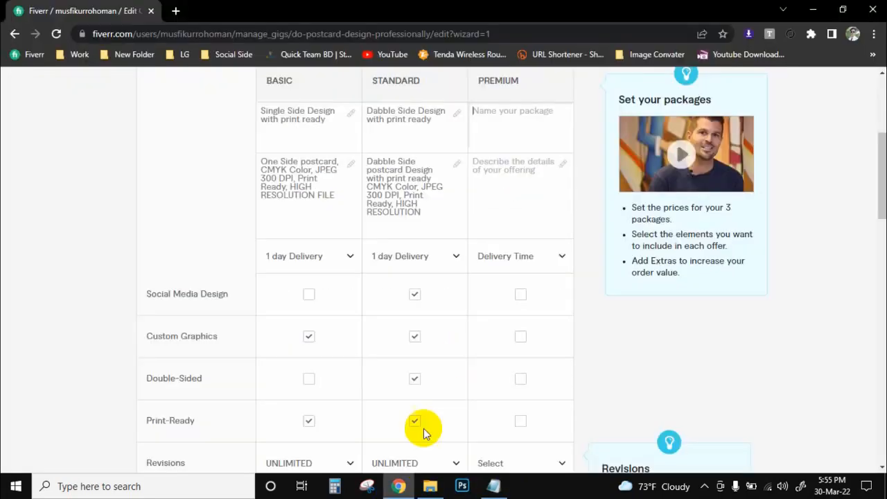
pyautogui.rightClick(493, 126)
pyautogui.click(519, 219)
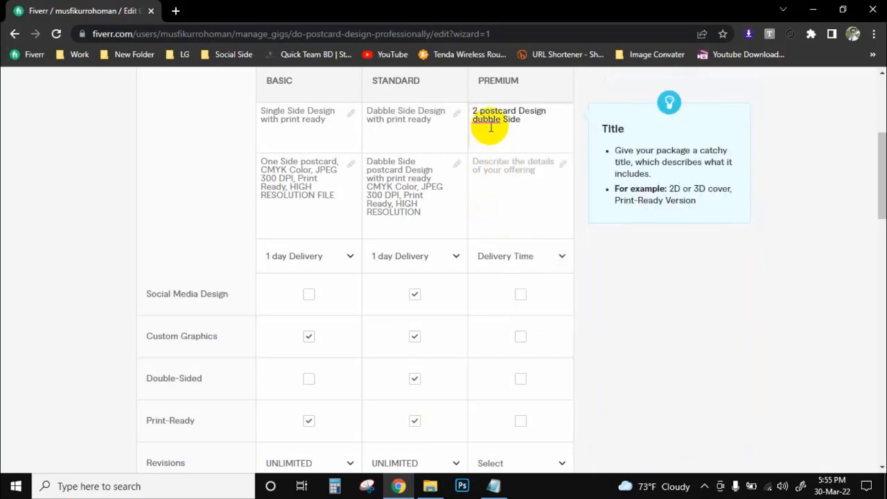
pyautogui.rightClick(485, 122)
pyautogui.click(494, 133)
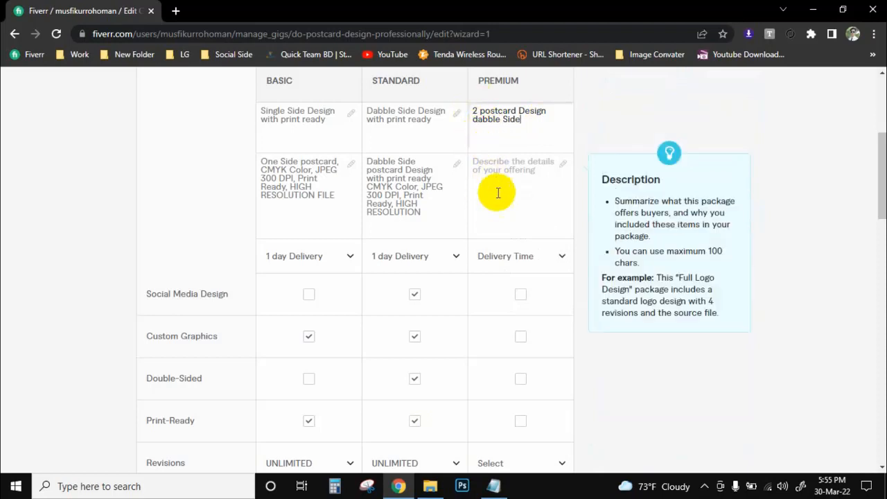
# - Copy the Premium description line starting with "2 postcard Design dubble Side CMYK Color" from Notepad into the Premium package description on Fiverr
pyautogui.scroll(-3, 403, 397)
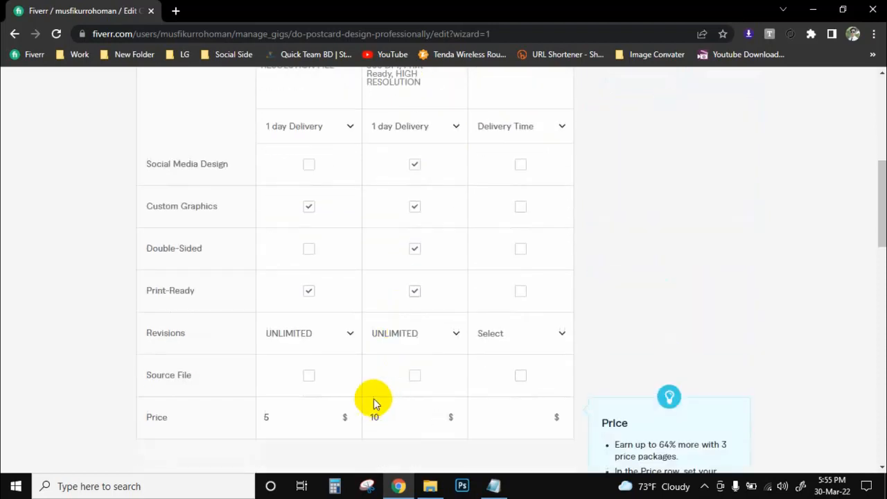
pyautogui.scroll(4, 510, 286)
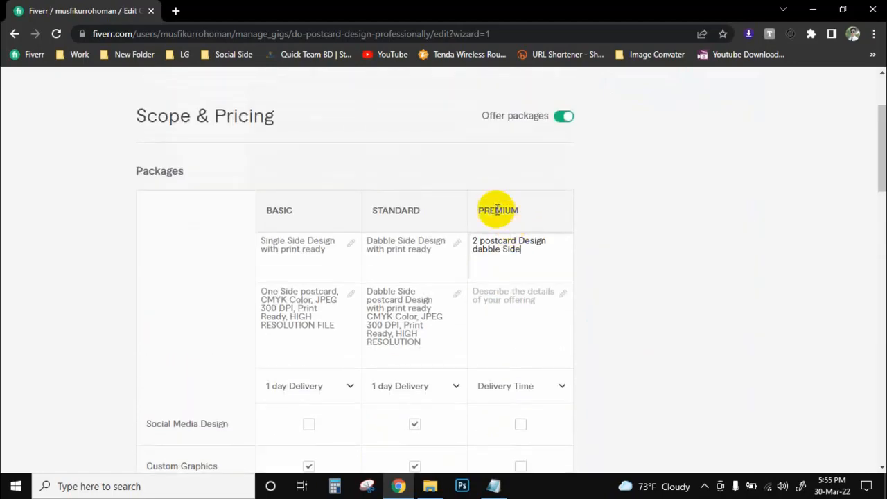
pyautogui.scroll(-2, 495, 206)
pyautogui.click(486, 179)
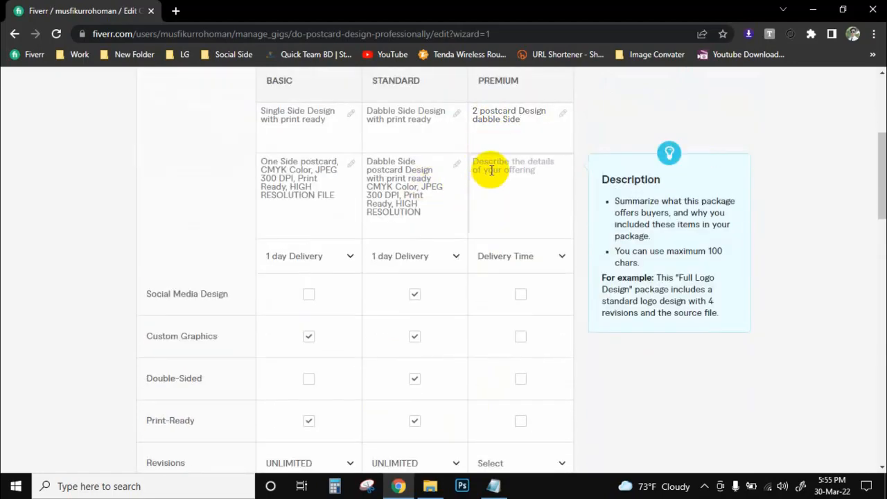
pyautogui.click(493, 485)
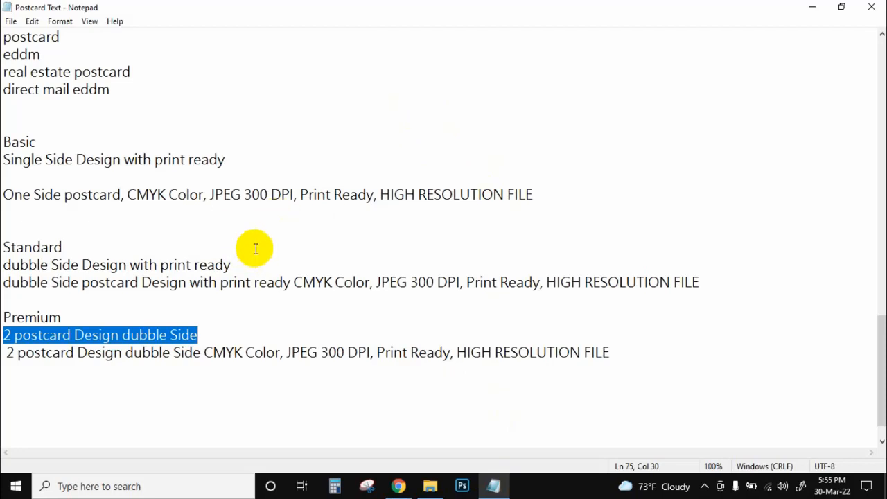
pyautogui.click(8, 351)
pyautogui.click(597, 338)
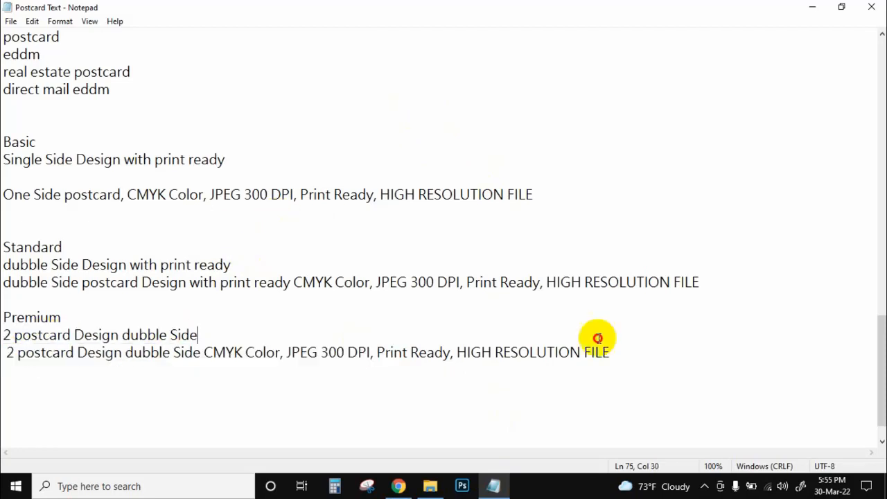
pyautogui.moveTo(598, 338); pyautogui.dragTo(670, 356)
pyautogui.rightClick(537, 355)
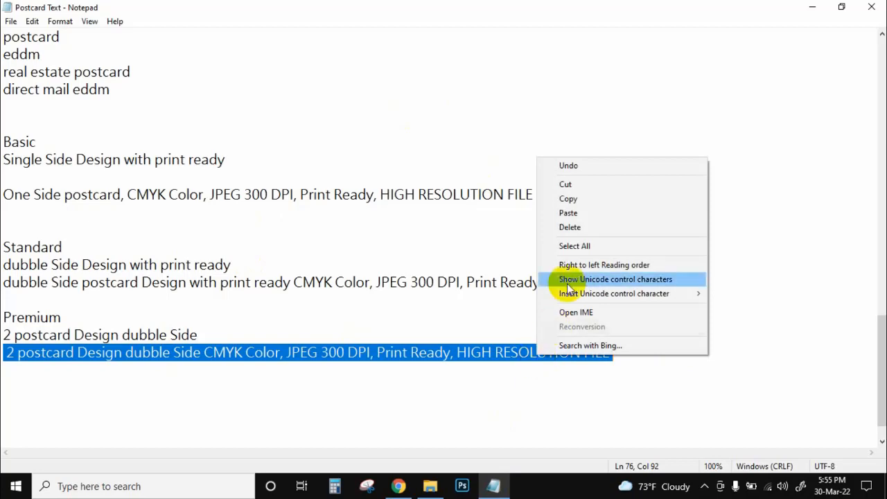
pyautogui.click(569, 198)
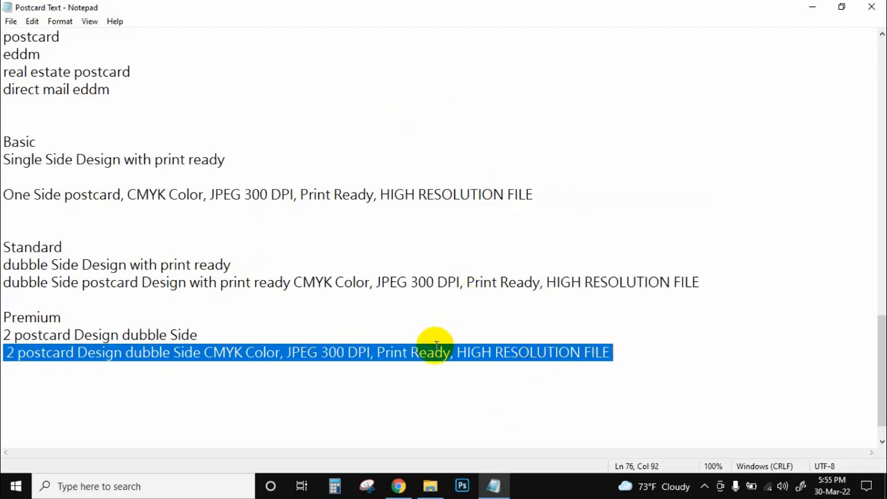
pyautogui.click(398, 486)
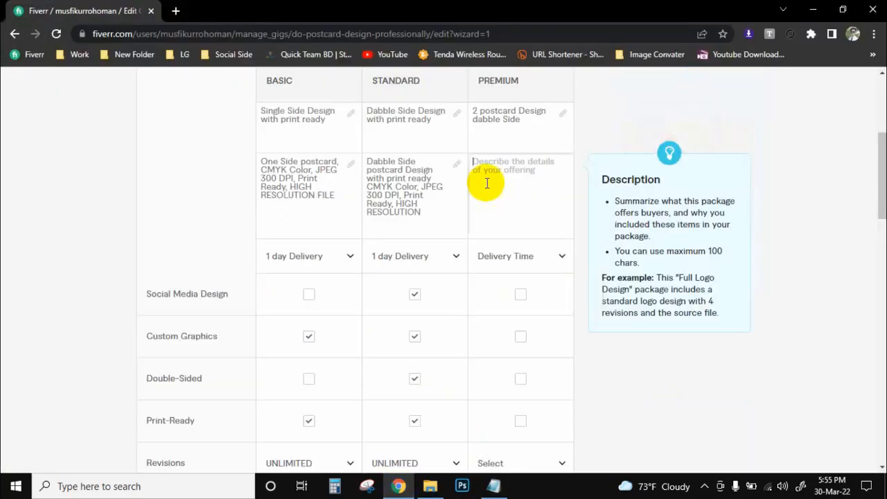
pyautogui.hotkey('ctrl', 'v')
# - Correct the Premium package's name to "2 Postcard Design Dabble Side" and use the same wording at the start of its description
pyautogui.scroll(1, 499, 207)
pyautogui.click(509, 182)
pyautogui.click(506, 236)
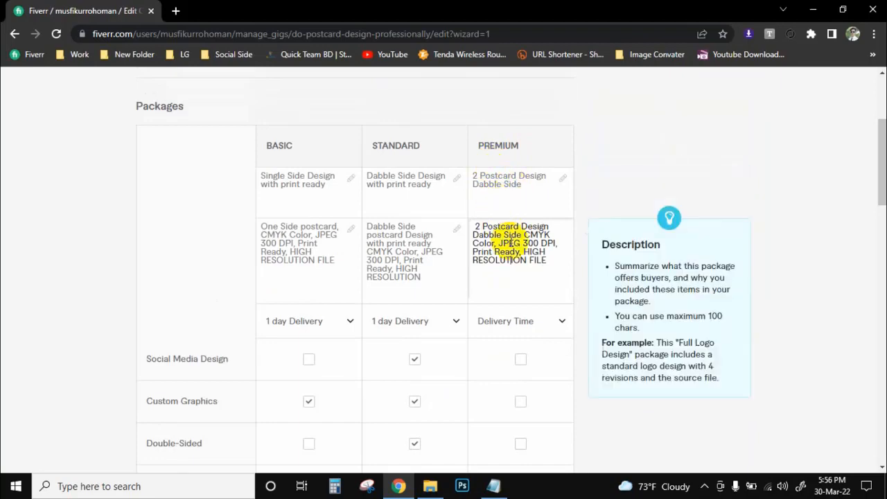
pyautogui.scroll(-2, 511, 233)
pyautogui.scroll(1, 504, 165)
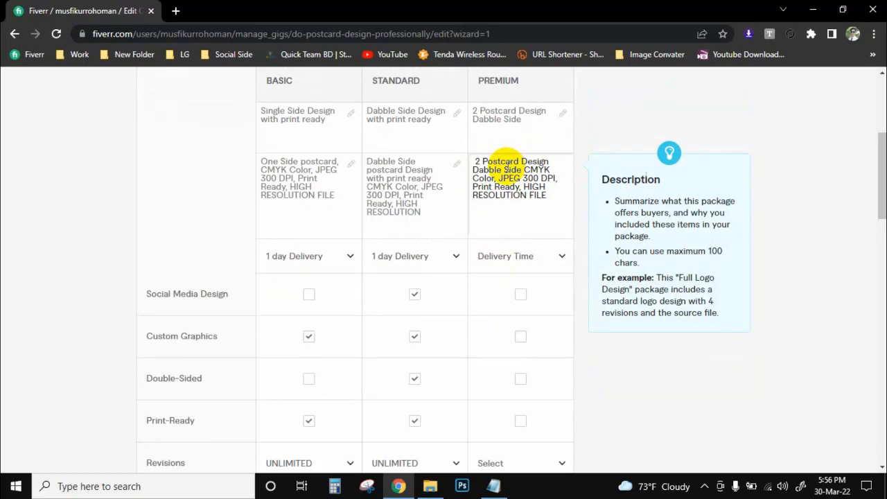
# - Set the Premium package's delivery time to 3 days
pyautogui.scroll(-1, 505, 166)
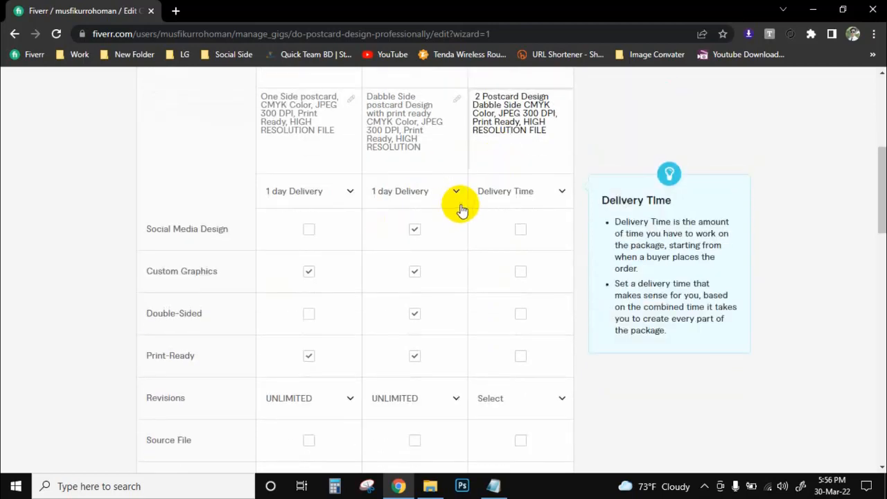
pyautogui.click(539, 196)
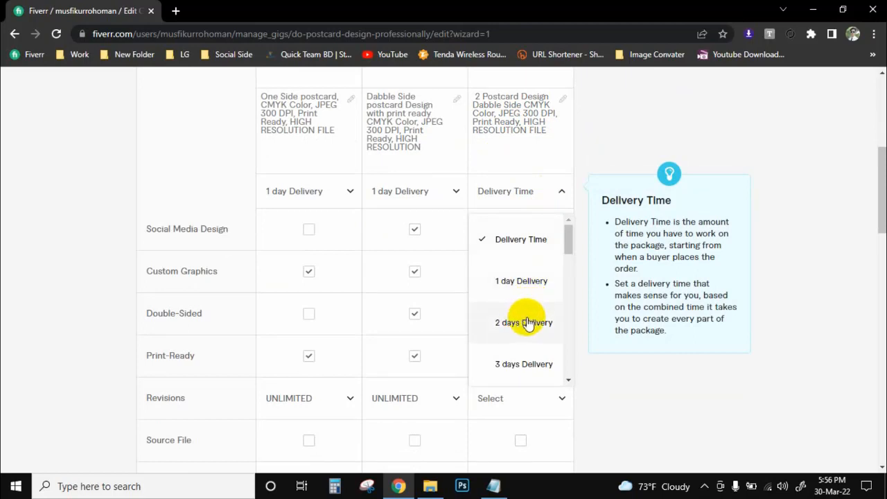
pyautogui.click(520, 362)
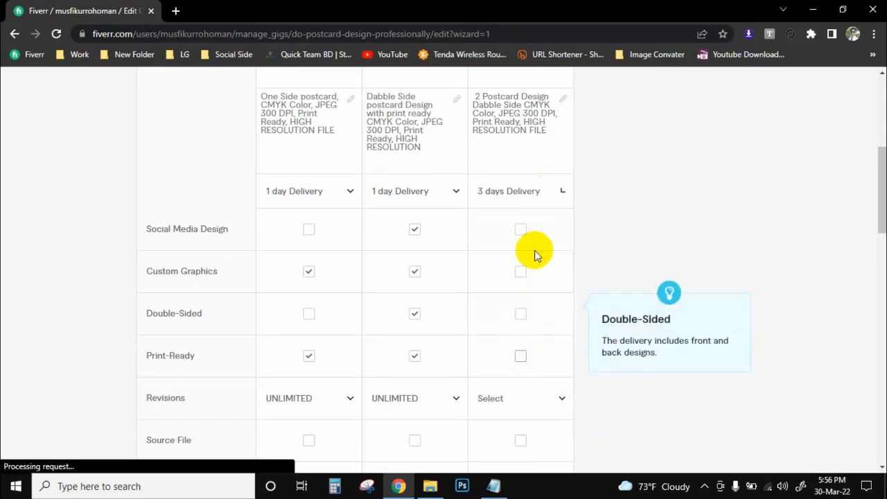
pyautogui.scroll(-1, 510, 215)
pyautogui.scroll(-3, 510, 214)
pyautogui.scroll(2, 509, 211)
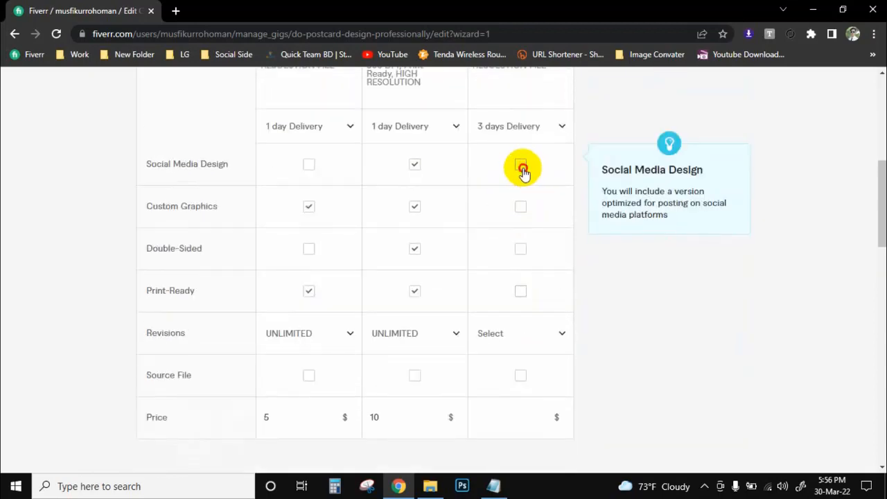
# - Include Social Media Design, Custom Graphics, Double-Sided and Print-Ready in the Premium package
pyautogui.click(522, 167)
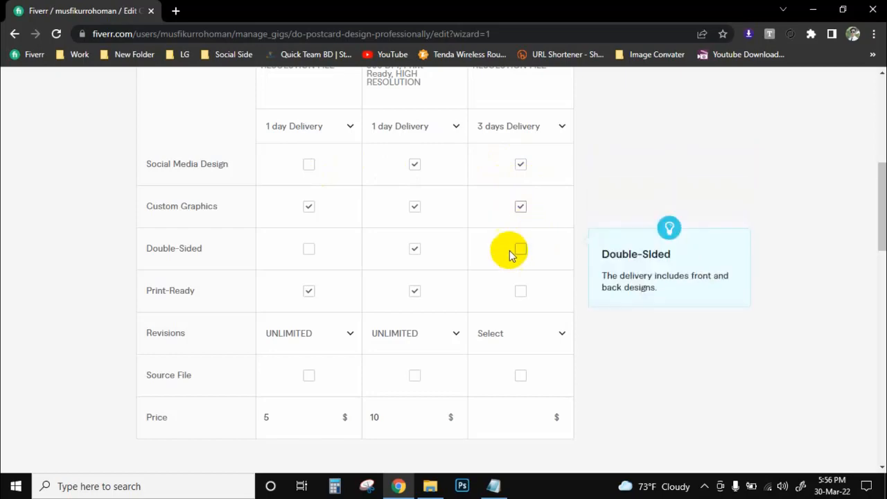
pyautogui.scroll(3, 513, 201)
pyautogui.scroll(-2, 481, 277)
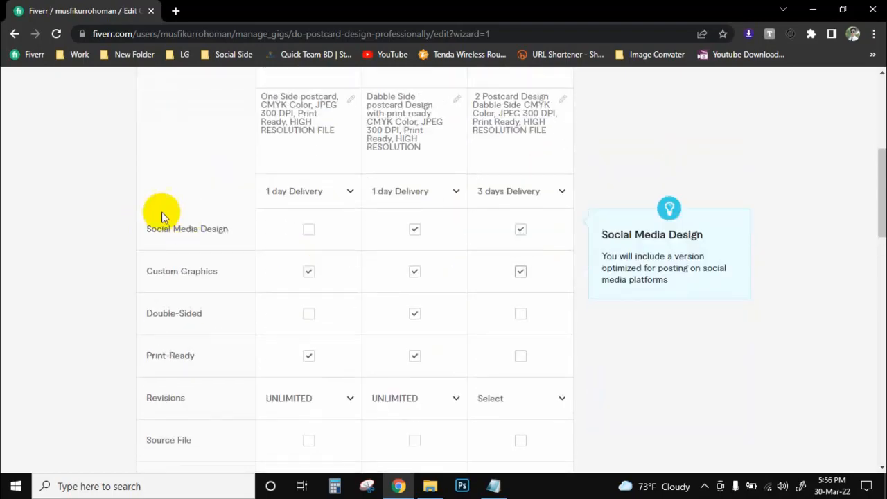
pyautogui.scroll(-2, 465, 221)
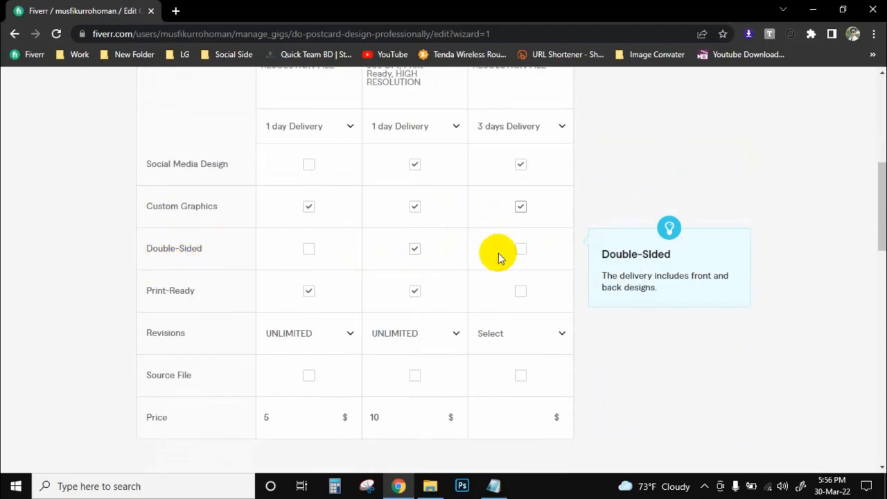
pyautogui.click(519, 251)
pyautogui.scroll(1, 527, 224)
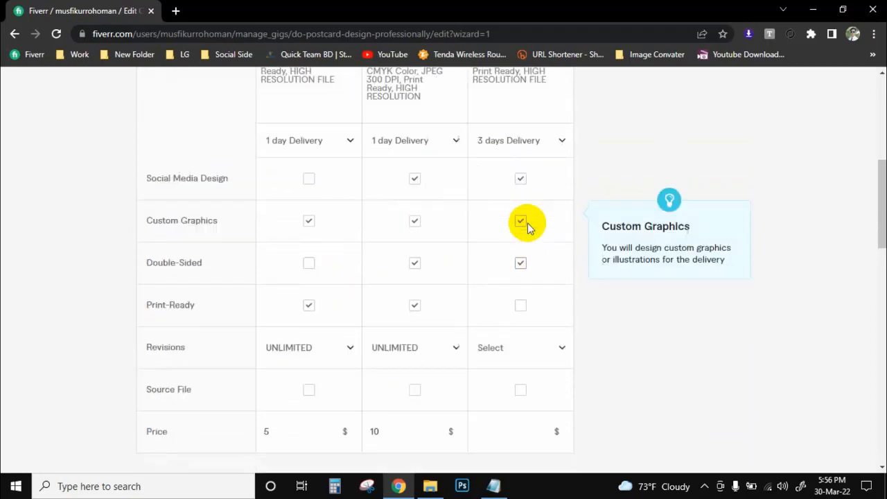
pyautogui.scroll(-2, 513, 239)
pyautogui.click(520, 226)
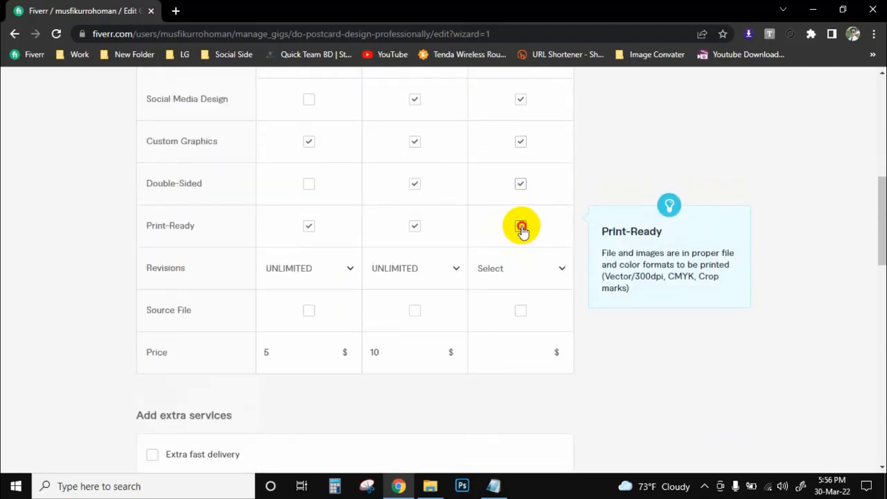
# - Set the Premium package's revisions to UNLIMITED
pyautogui.click(510, 271)
pyautogui.moveTo(564, 326); pyautogui.dragTo(554, 444)
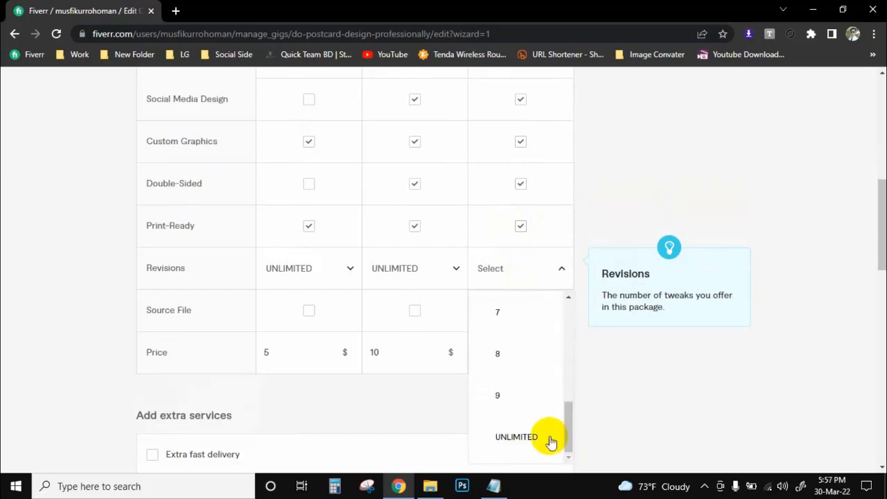
pyautogui.click(554, 440)
pyautogui.scroll(-1, 513, 232)
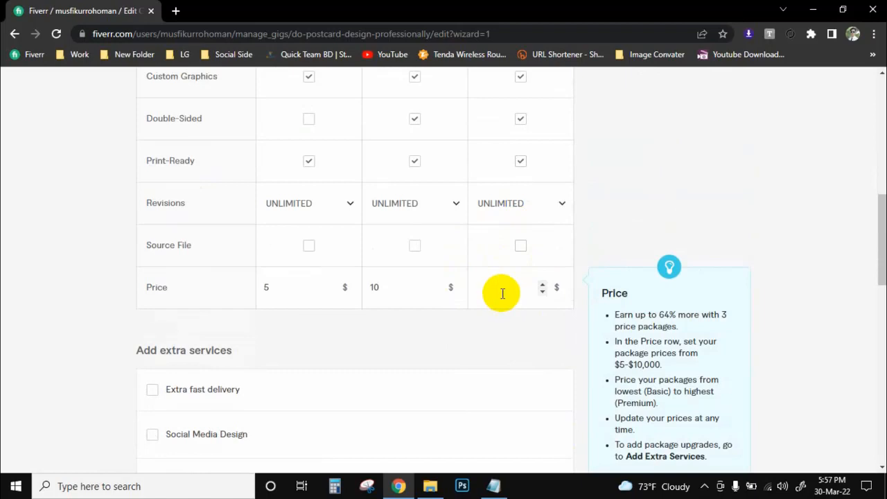
# - Set the Premium package's price to $20
pyautogui.scroll(1, 503, 293)
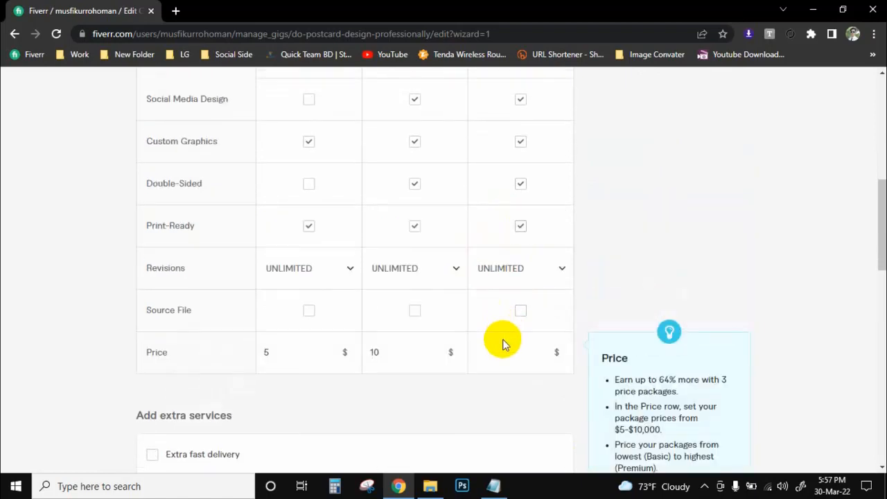
pyautogui.click(496, 344)
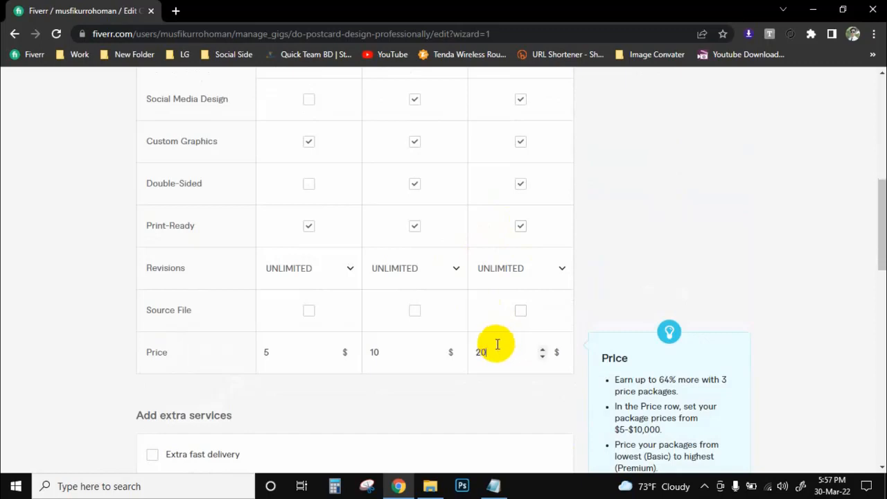
pyautogui.click(497, 396)
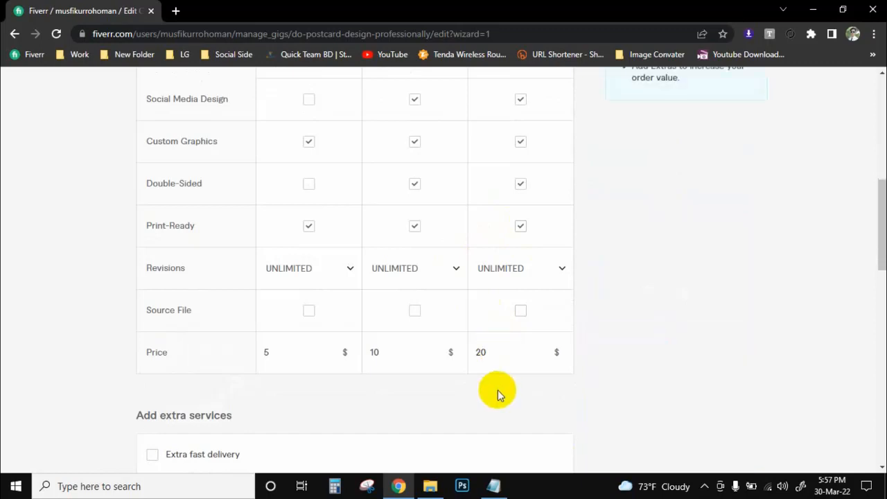
pyautogui.scroll(1, 497, 394)
pyautogui.scroll(-2, 501, 372)
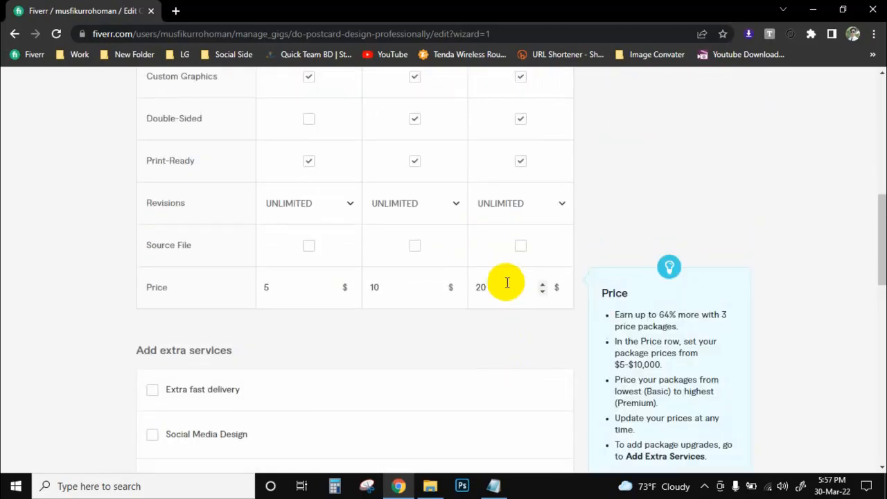
pyautogui.scroll(1, 507, 282)
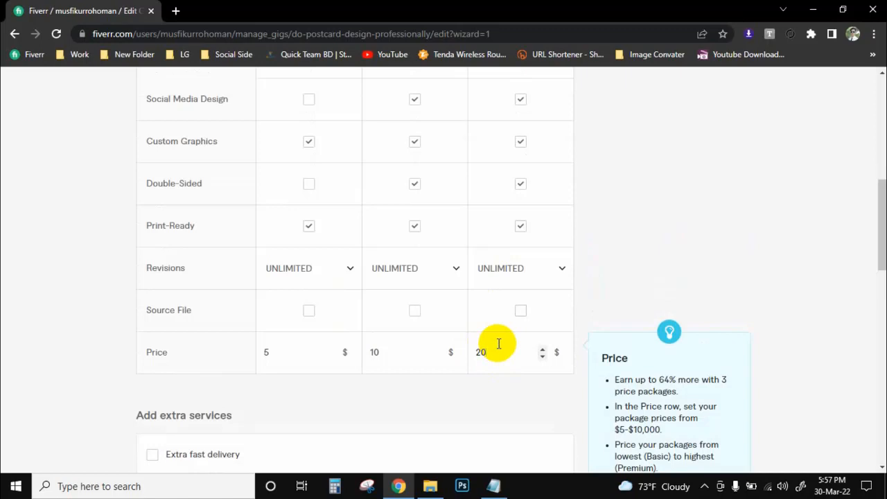
# - Try a price of $10 for the Basic package and restore it to $5
pyautogui.click(305, 354)
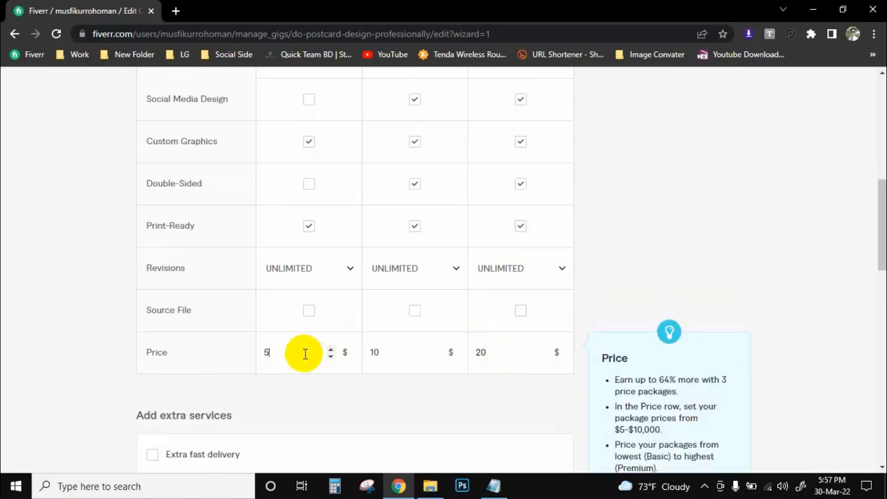
pyautogui.press('BackSpace')
pyautogui.write('10')
pyautogui.scroll(1, 305, 354)
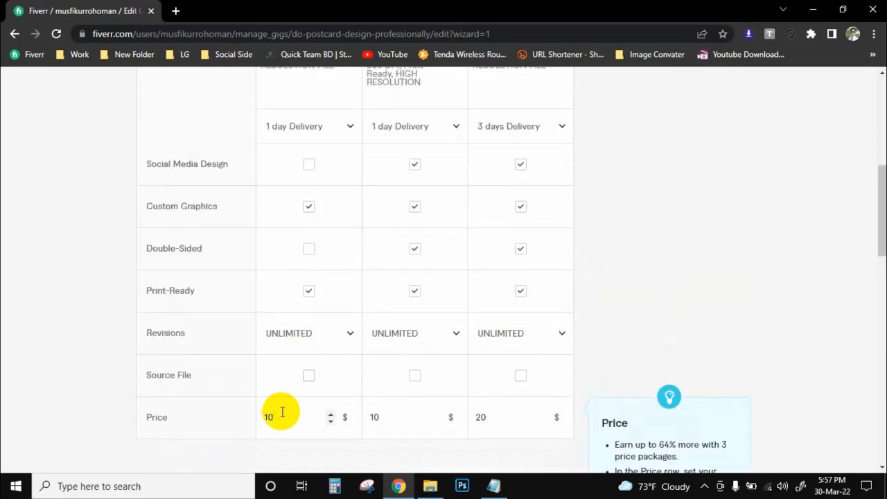
pyautogui.scroll(-2, 283, 412)
pyautogui.click(469, 328)
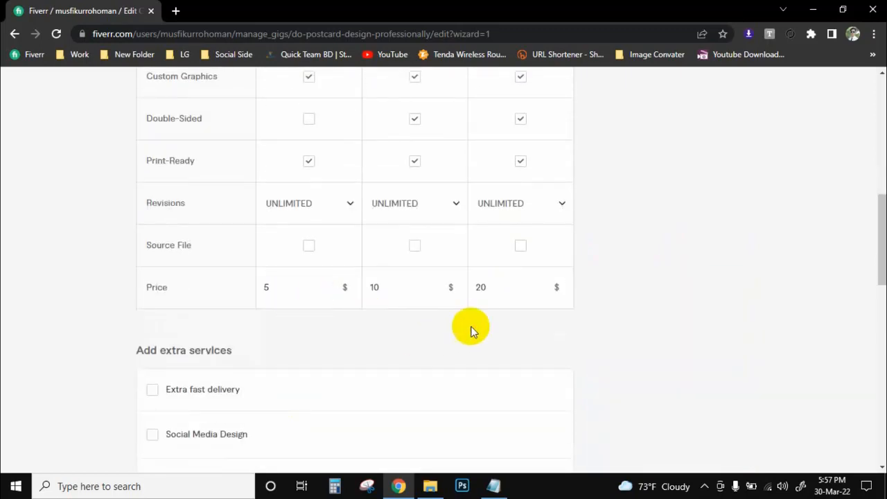
# - Include the source file in both the Standard and Premium packages
pyautogui.scroll(2, 449, 311)
pyautogui.scroll(-2, 424, 248)
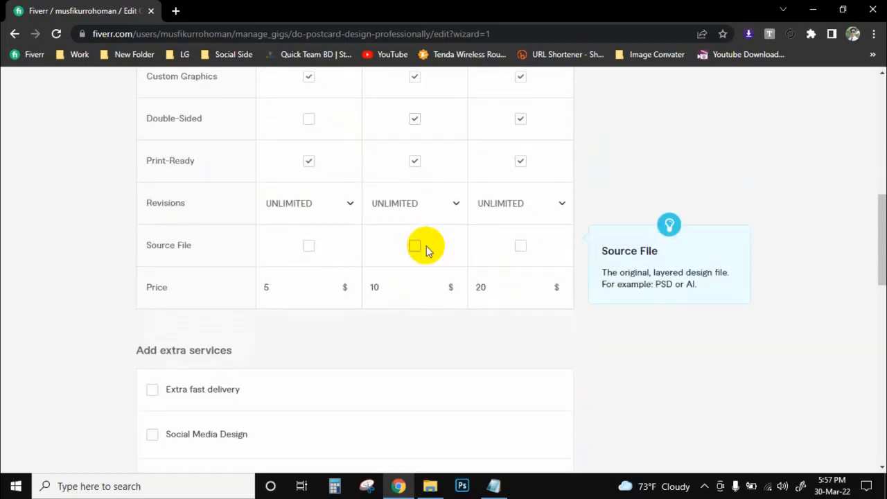
pyautogui.scroll(3, 426, 251)
pyautogui.scroll(2, 439, 263)
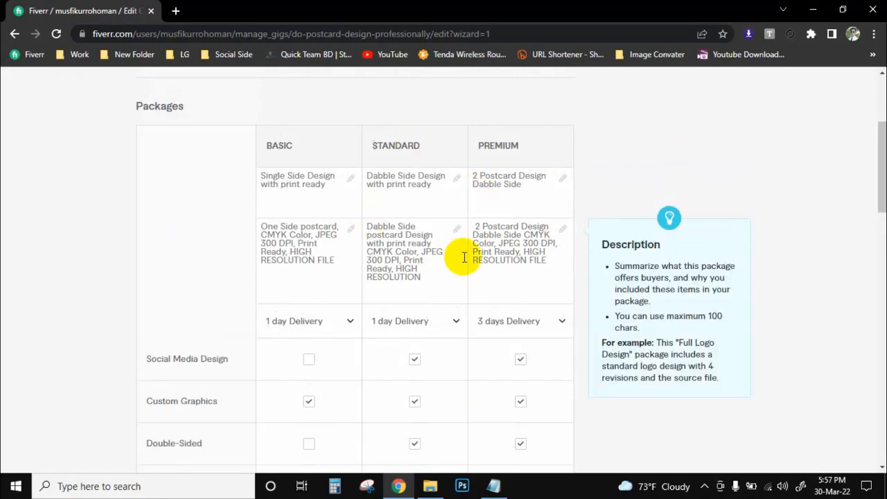
pyautogui.scroll(1, 443, 221)
pyautogui.scroll(-2, 408, 192)
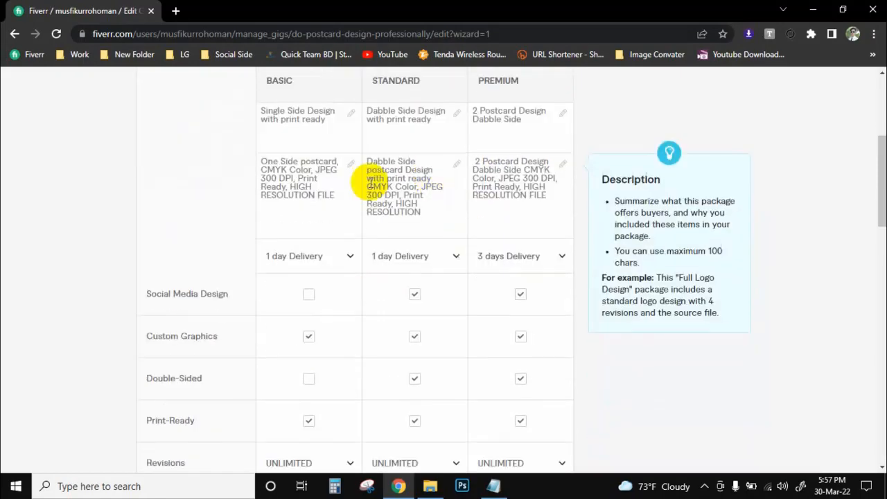
pyautogui.scroll(-2, 434, 192)
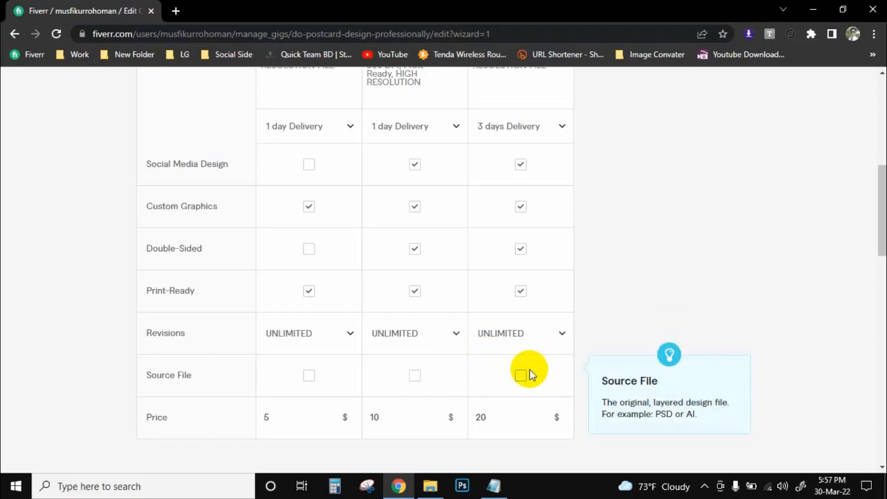
pyautogui.click(414, 378)
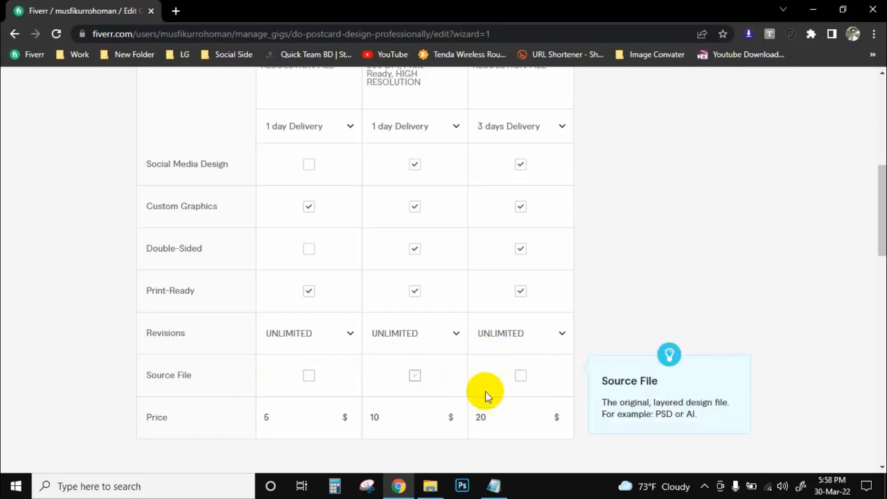
pyautogui.scroll(2, 463, 317)
pyautogui.scroll(-2, 463, 317)
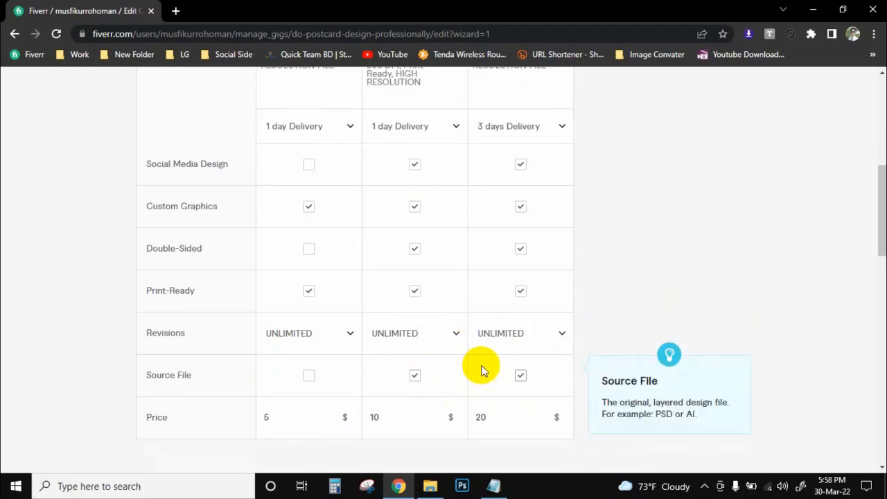
# - Set the Premium package's price to $15
pyautogui.scroll(3, 490, 364)
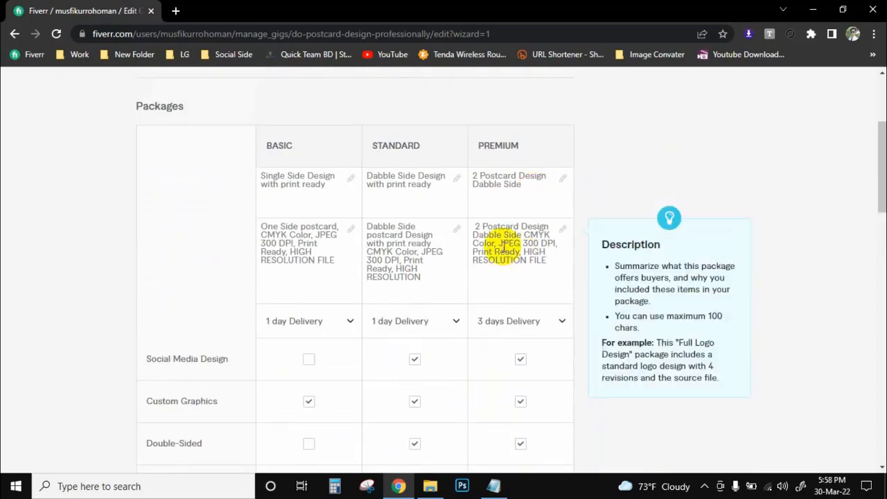
pyautogui.scroll(-5, 525, 225)
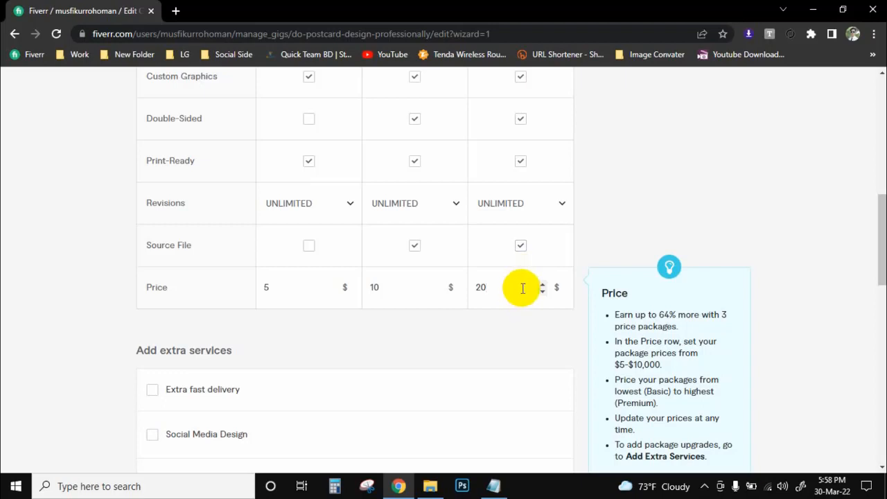
pyautogui.scroll(-4, 522, 287)
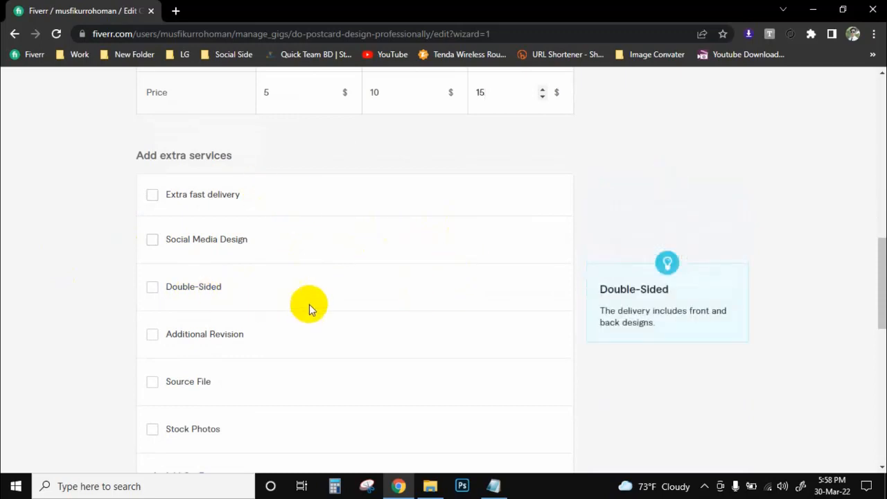
# - Review the three packages' included features and prices along with the optional extra services offered below them
pyautogui.scroll(1, 340, 176)
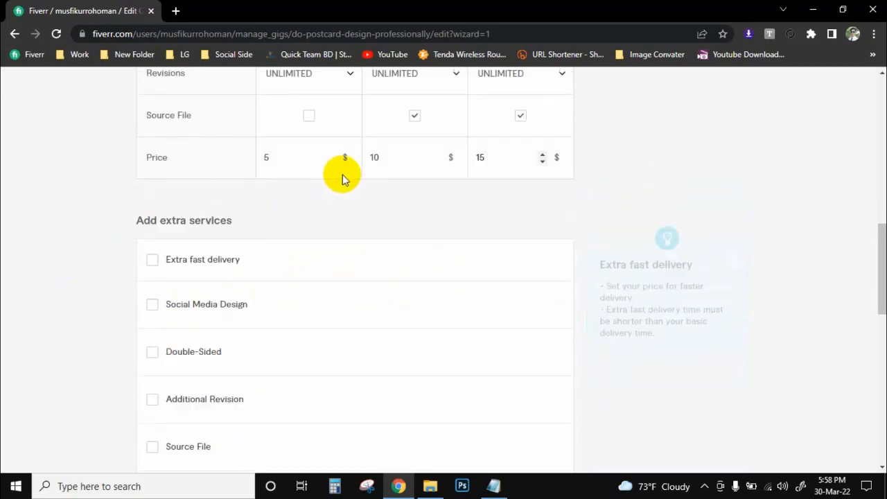
pyautogui.scroll(1, 283, 199)
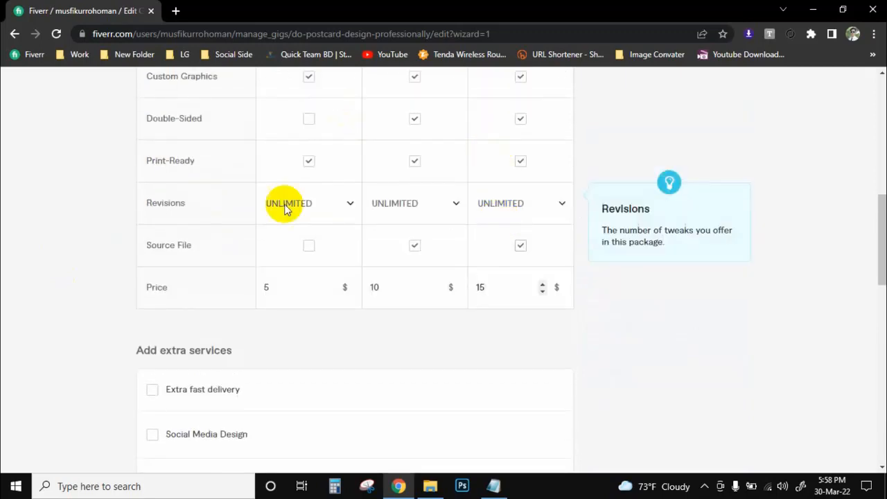
pyautogui.scroll(-2, 401, 194)
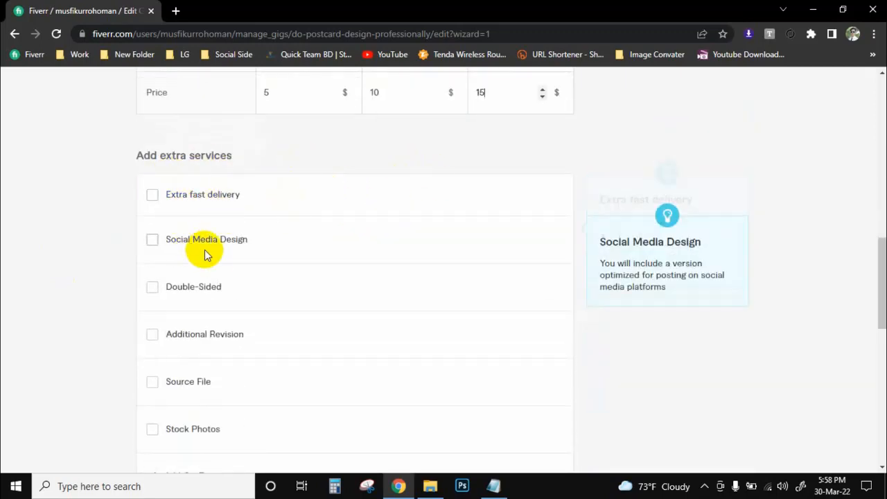
pyautogui.scroll(2, 471, 194)
pyautogui.scroll(3, 499, 170)
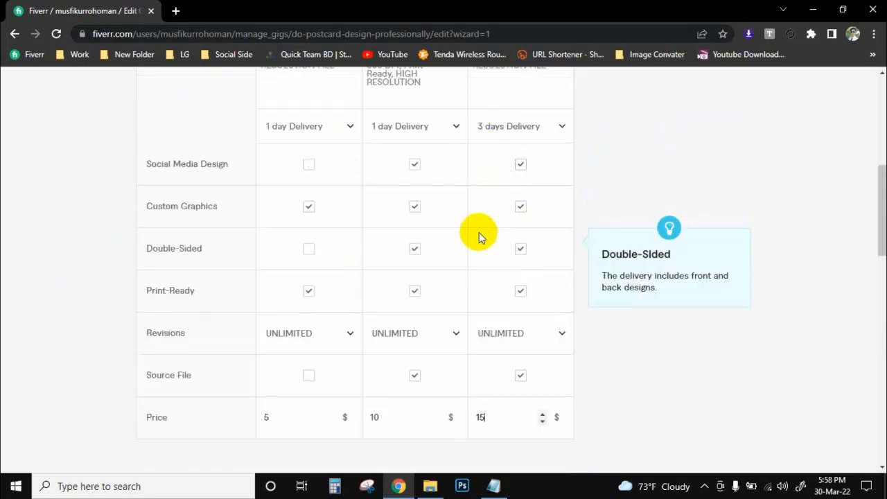
pyautogui.scroll(-4, 477, 234)
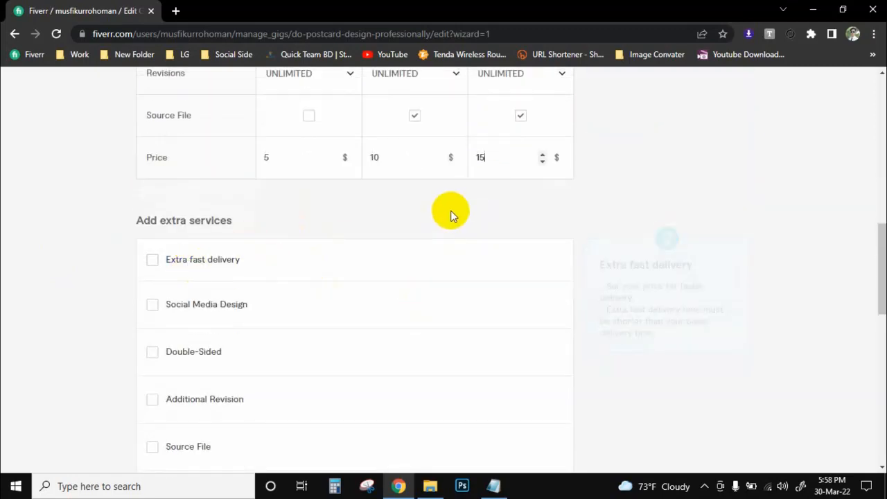
pyautogui.scroll(-1, 376, 226)
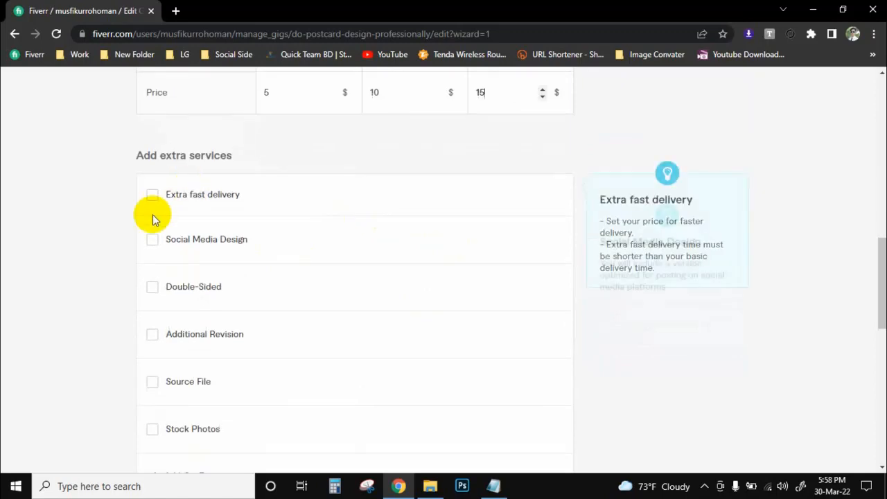
pyautogui.scroll(-1, 93, 296)
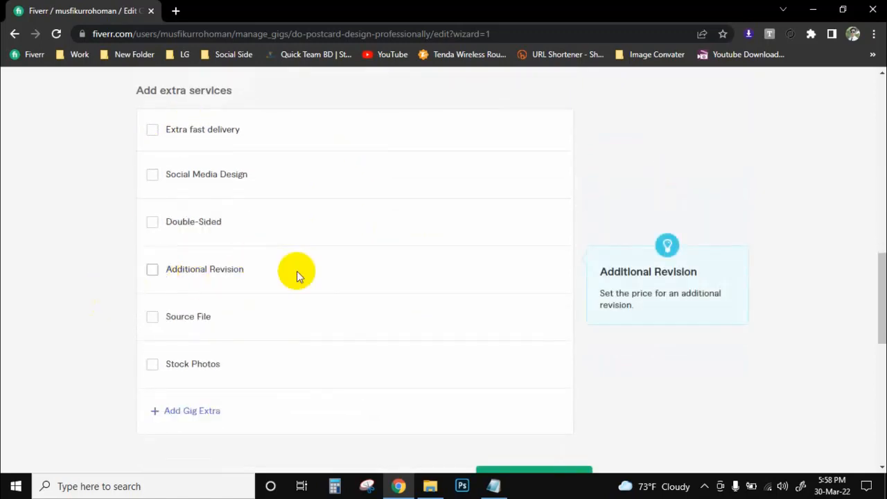
pyautogui.scroll(1, 301, 271)
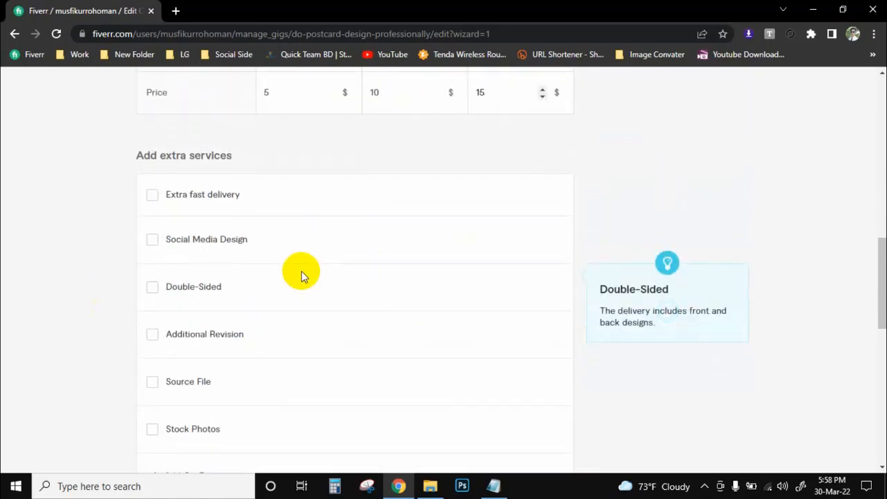
# - Save the completed package pricing and continue to the gig's next stage
pyautogui.scroll(3, 262, 281)
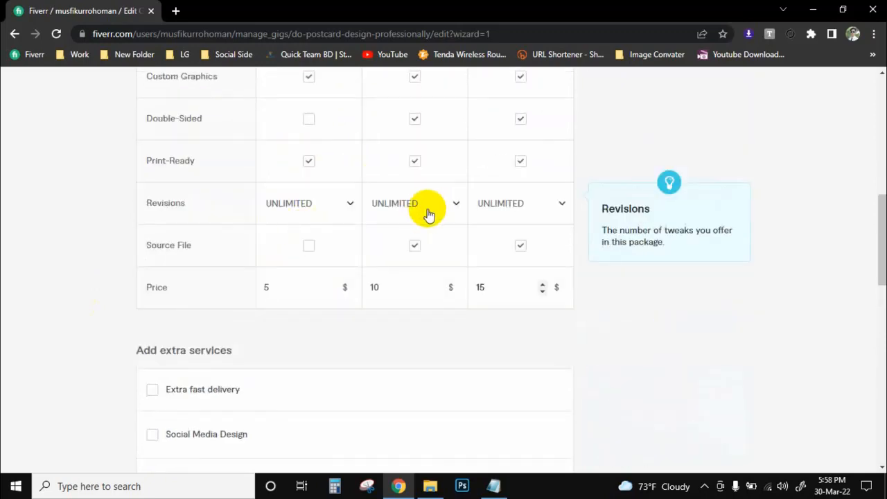
pyautogui.scroll(-7, 429, 217)
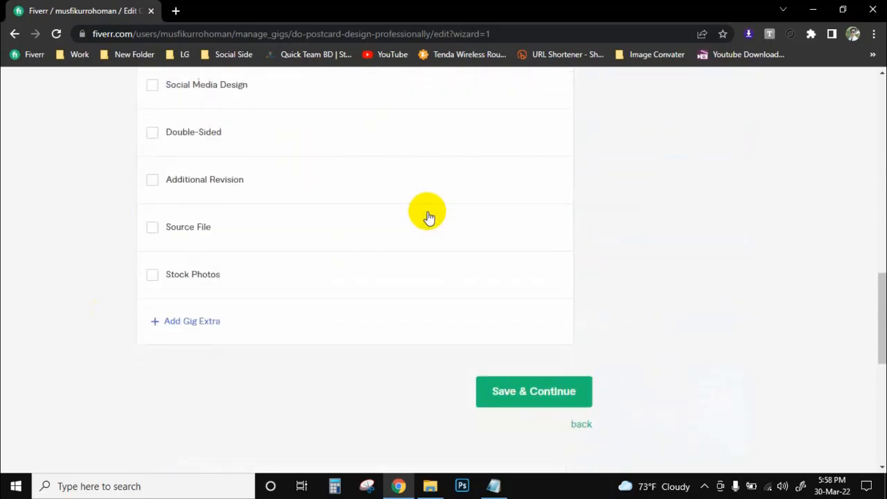
pyautogui.click(506, 291)
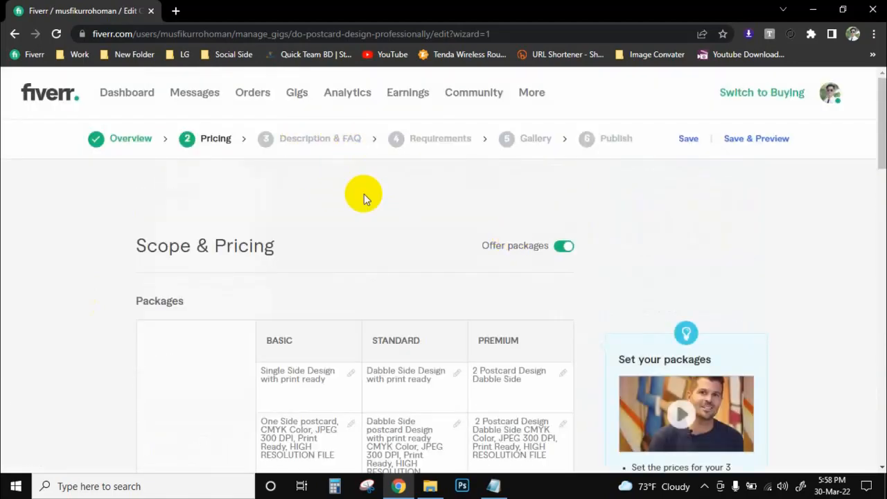
# - Check the Basic, Standard and Premium package features, delivery times, revisions and prices against the available extra services, from extra fast delivery to stock photos
pyautogui.scroll(-9, 362, 196)
pyautogui.scroll(-1, 363, 199)
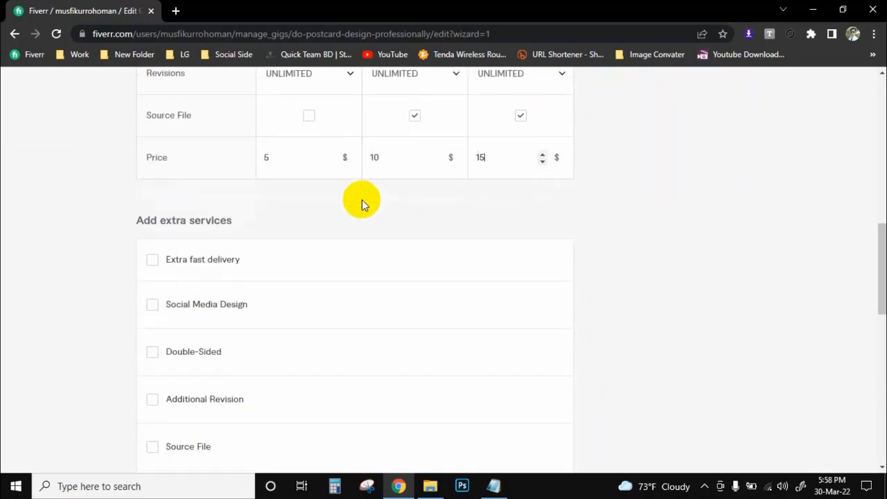
pyautogui.scroll(1, 336, 201)
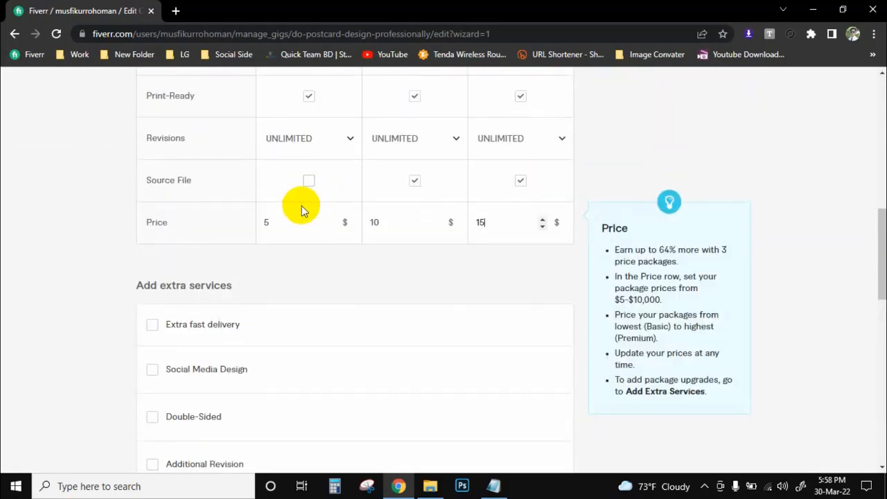
pyautogui.scroll(-4, 301, 235)
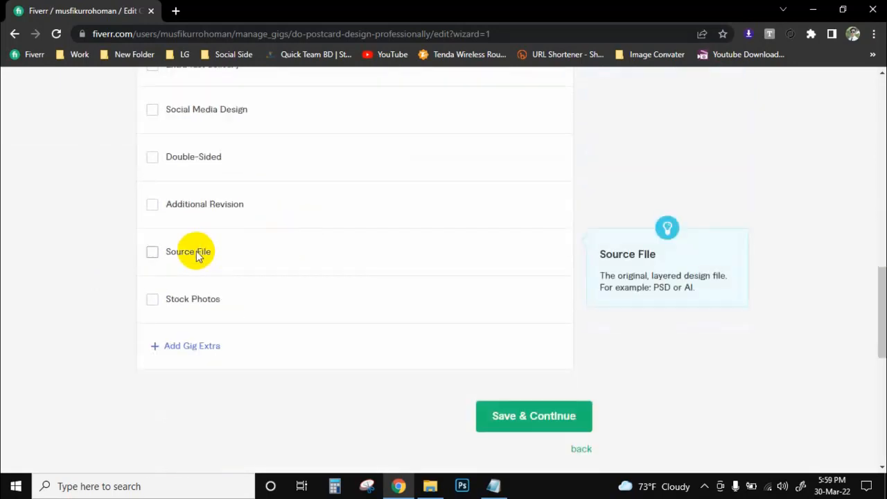
pyautogui.scroll(2, 238, 252)
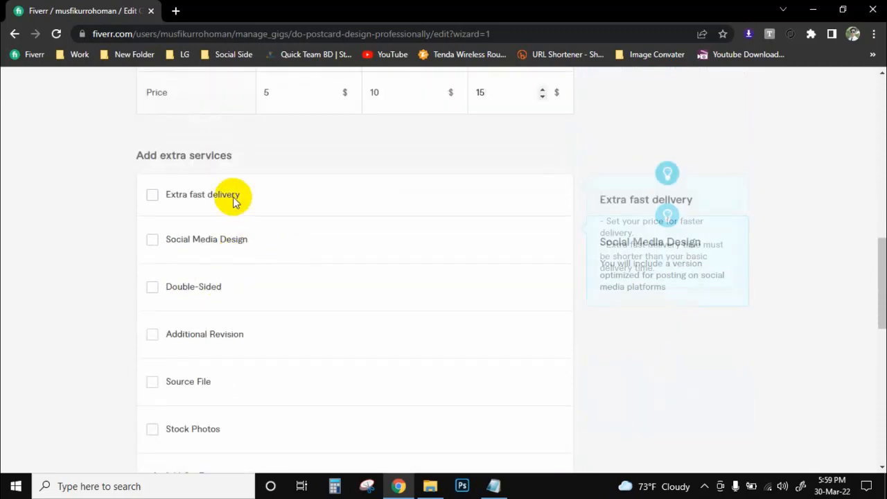
pyautogui.scroll(3, 392, 158)
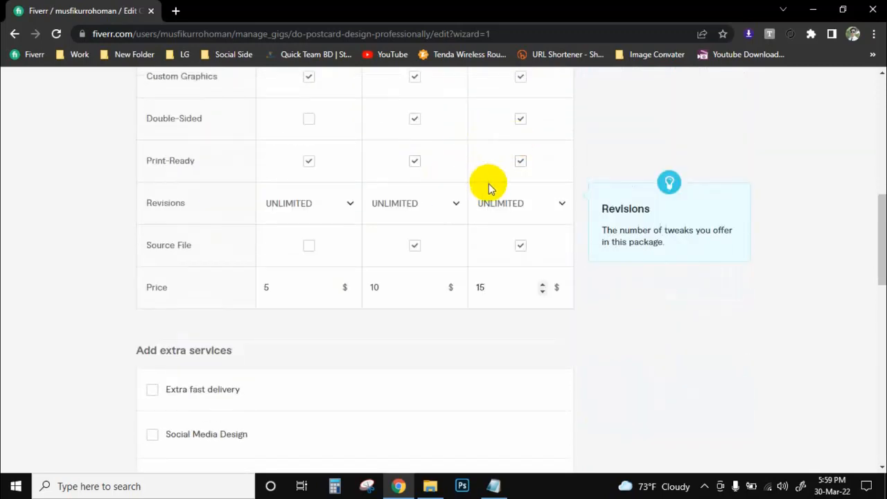
pyautogui.scroll(3, 481, 192)
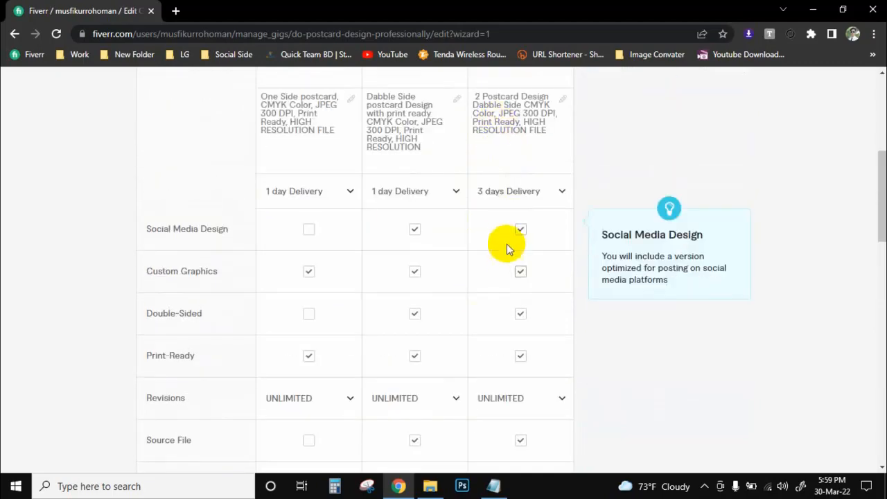
pyautogui.scroll(-1, 507, 243)
pyautogui.scroll(-2, 513, 264)
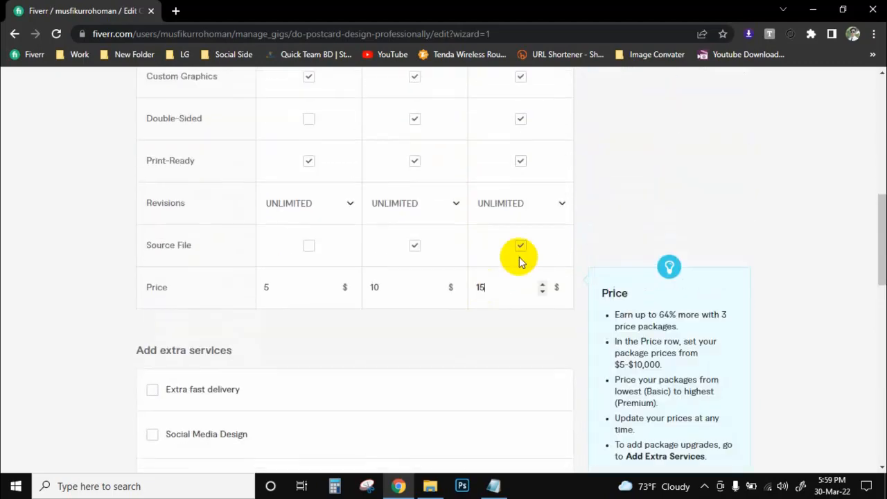
pyautogui.scroll(-4, 412, 267)
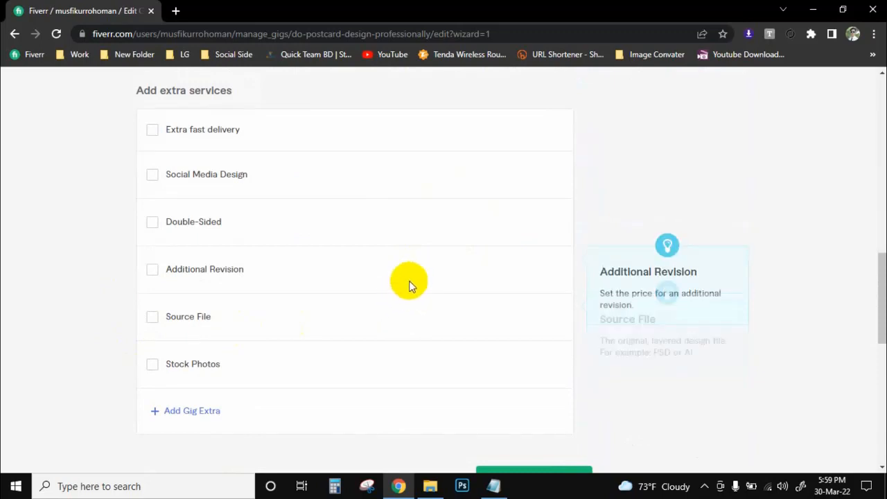
pyautogui.scroll(4, 409, 262)
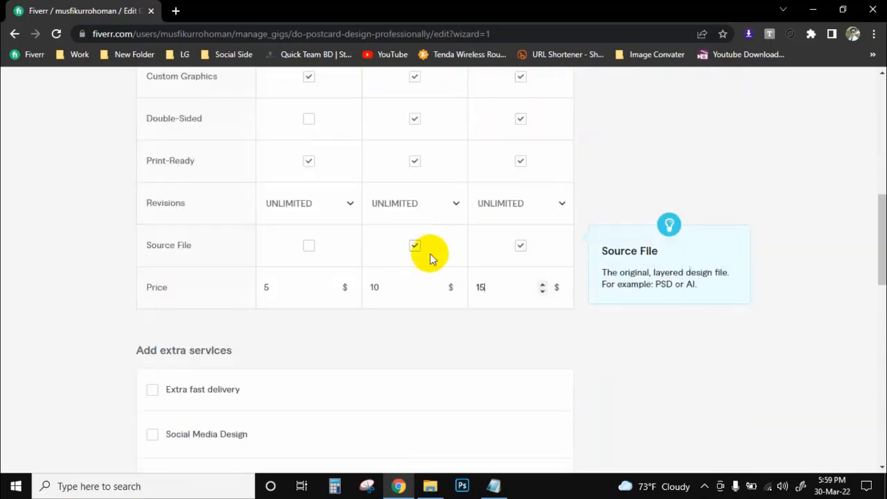
pyautogui.scroll(-7, 428, 257)
pyautogui.scroll(1, 287, 148)
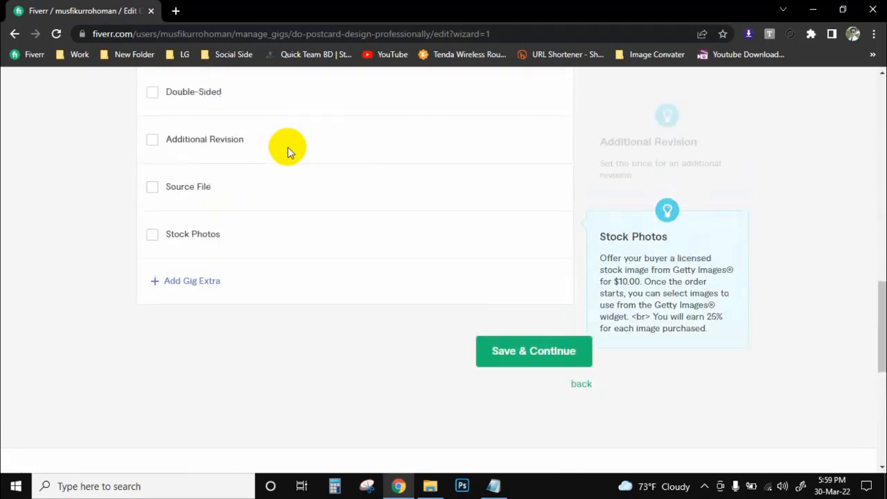
# - Enable and clear the Source File gig extra, and save the pricing to continue to Description & FAQ
pyautogui.click(153, 188)
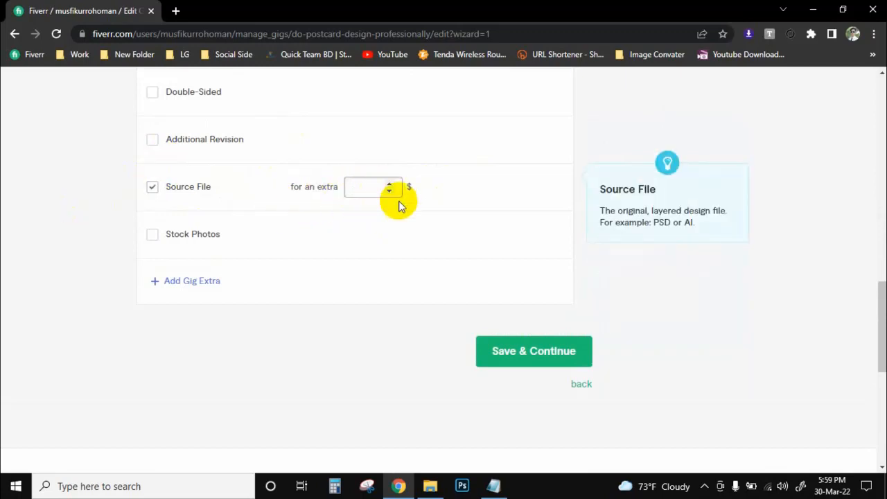
pyautogui.click(154, 189)
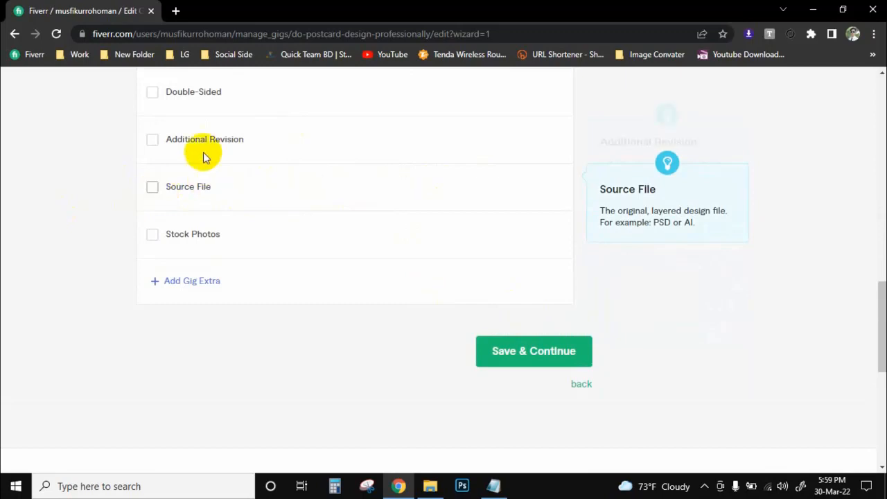
pyautogui.scroll(4, 293, 311)
pyautogui.scroll(-2, 401, 249)
pyautogui.scroll(-3, 478, 273)
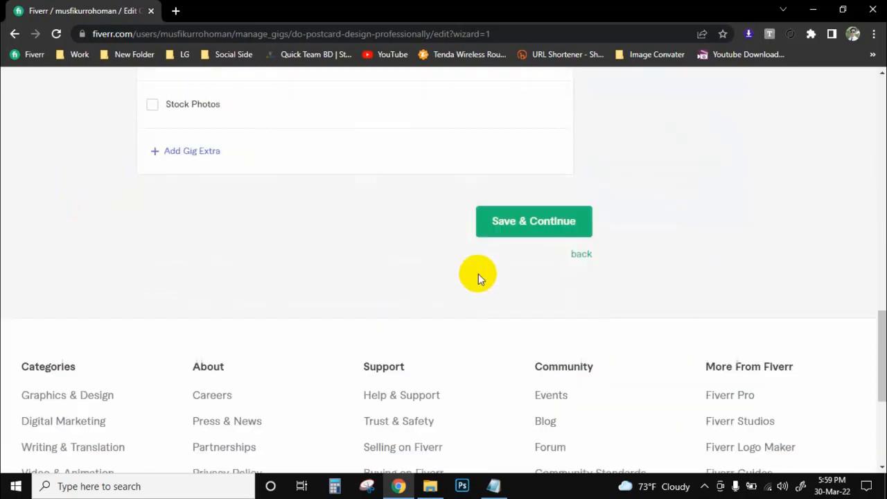
pyautogui.click(544, 230)
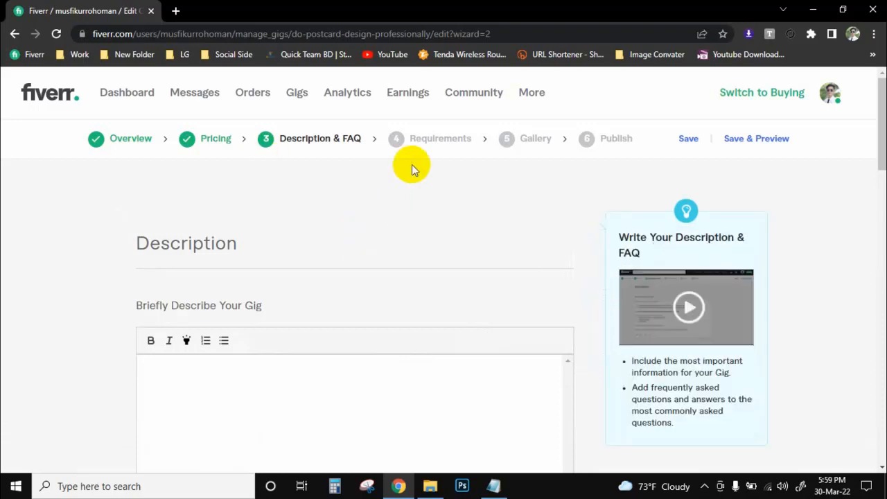
pyautogui.scroll(-2, 411, 164)
pyautogui.scroll(2, 273, 175)
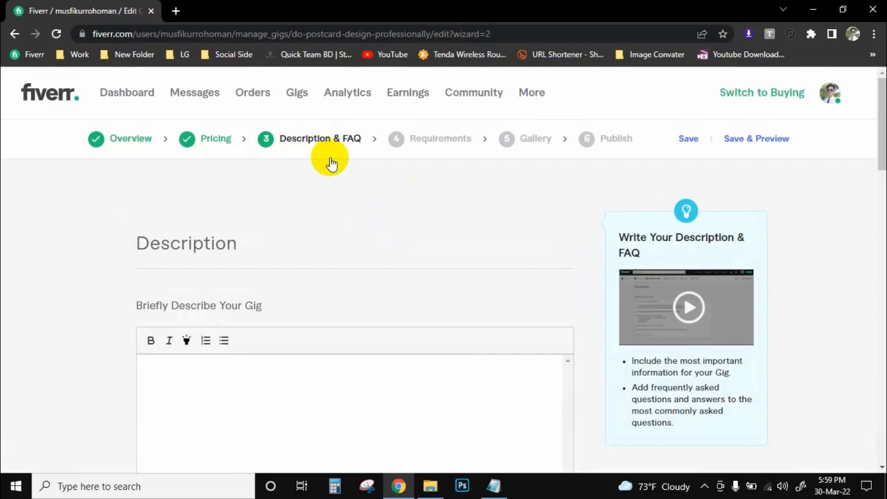
pyautogui.scroll(-3, 352, 155)
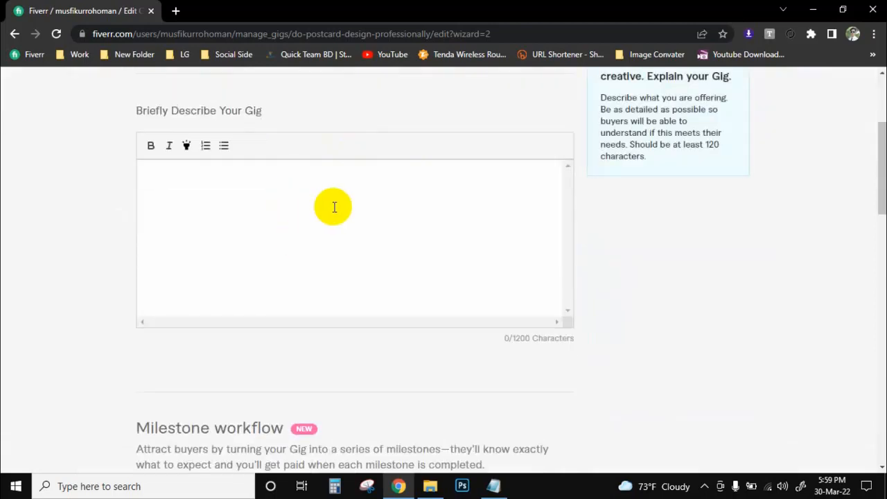
pyautogui.scroll(-2, 265, 181)
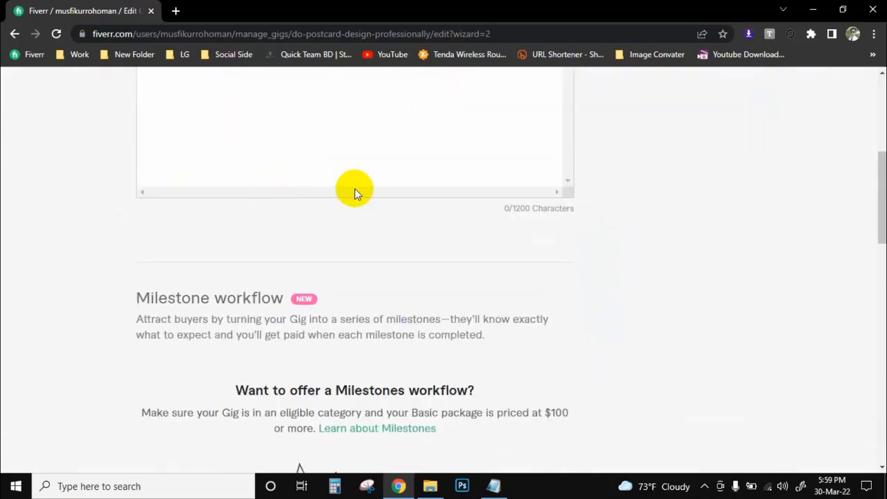
pyautogui.scroll(2, 355, 189)
pyautogui.scroll(-3, 295, 198)
# - Copy the gig description from the Postcard Text file in Notepad and paste it into the gig's description on Fiverr
pyautogui.click(494, 486)
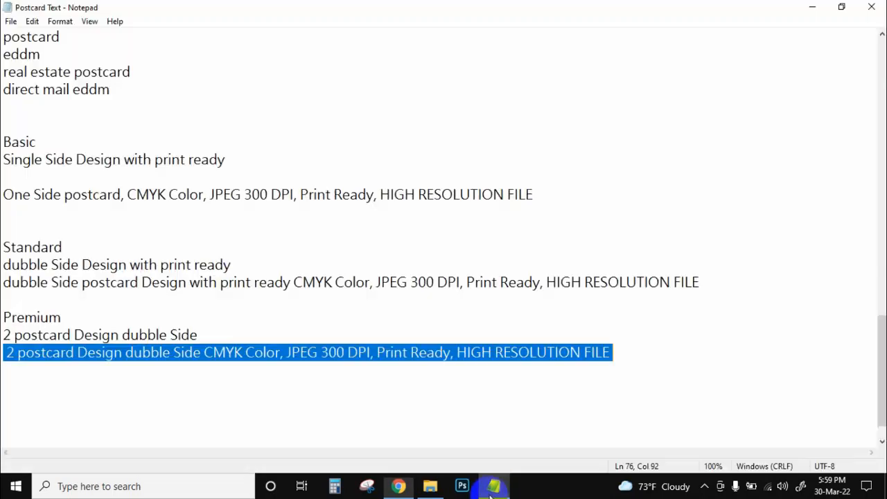
pyautogui.click(64, 194)
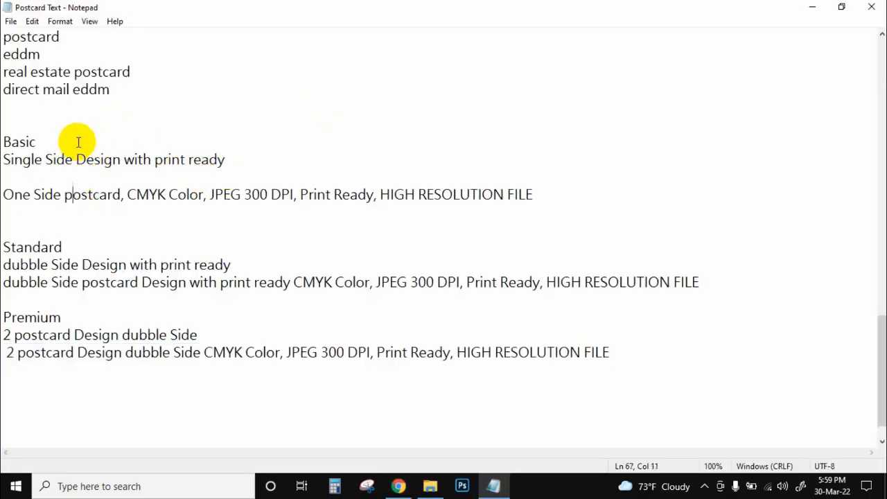
pyautogui.scroll(1, 89, 143)
pyautogui.scroll(-2, 73, 140)
pyautogui.scroll(5, 78, 142)
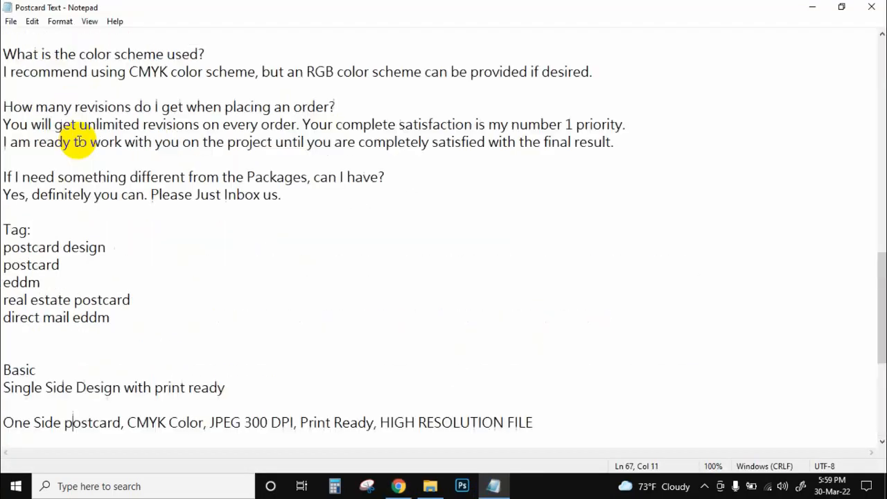
pyautogui.scroll(7, 78, 142)
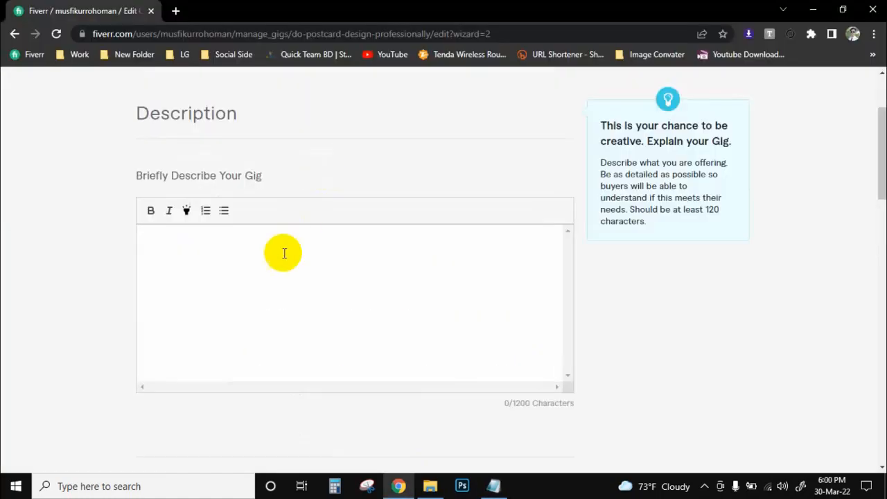
pyautogui.rightClick(276, 259)
pyautogui.click(302, 361)
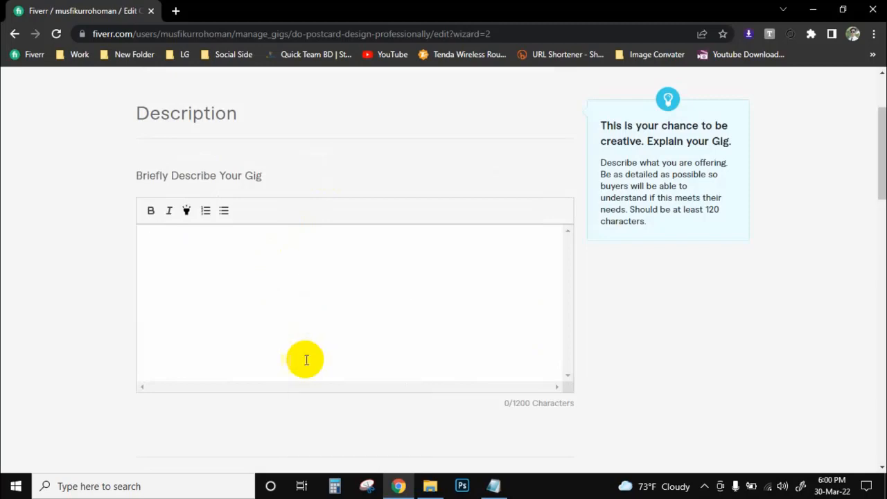
pyautogui.scroll(6, 301, 316)
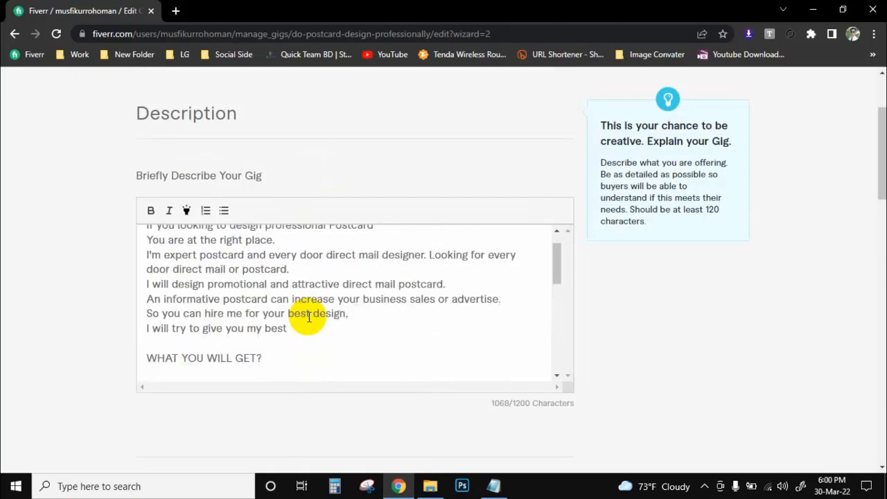
# - Make the "WHAT YOU WILL GET?" heading in the gig description bold and highlighted
pyautogui.scroll(-2, 307, 312)
pyautogui.scroll(2, 313, 277)
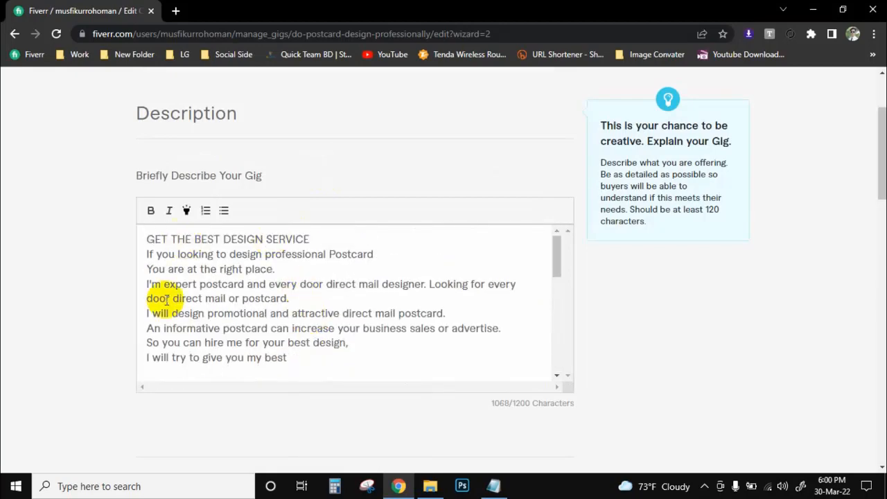
pyautogui.scroll(-3, 219, 274)
pyautogui.scroll(2, 219, 274)
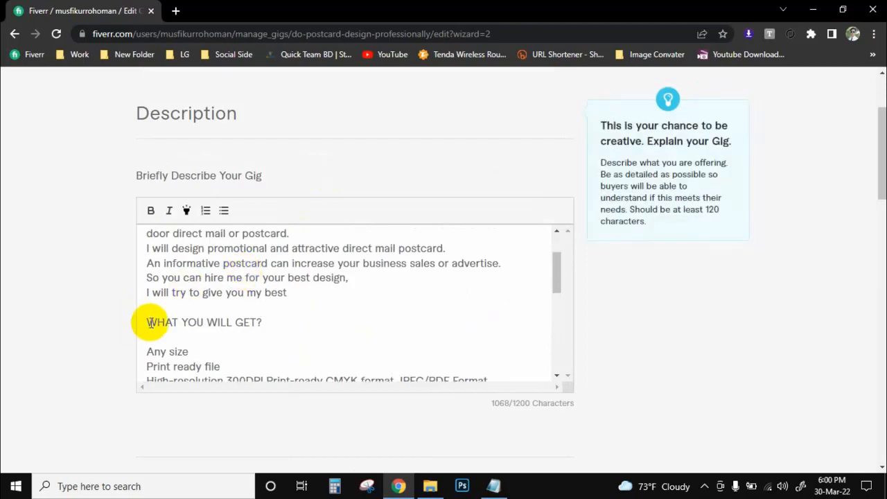
pyautogui.moveTo(291, 321); pyautogui.dragTo(115, 320)
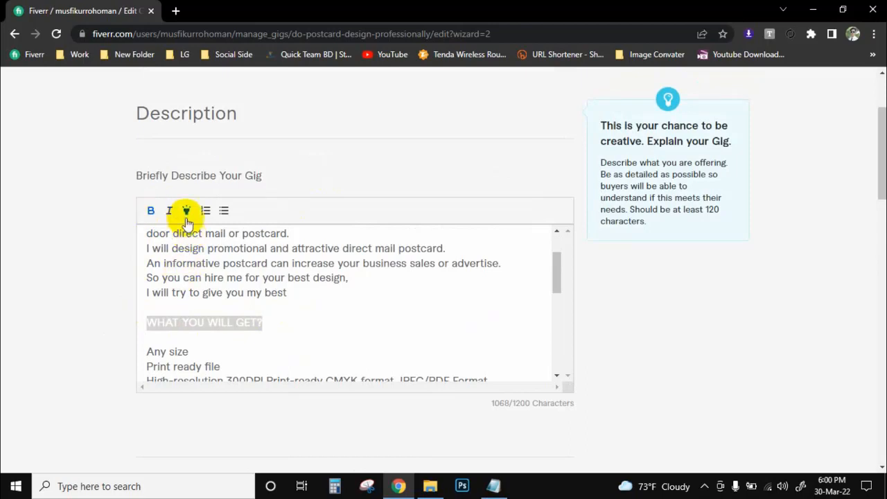
pyautogui.click(284, 327)
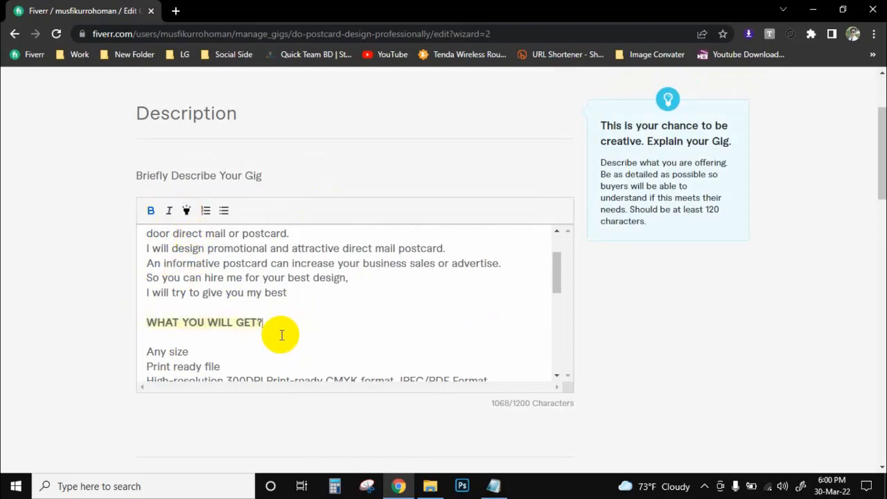
# - Remove the highlight from the "WHAT YOU WILL GET?" heading and reapply it, keeping the heading bold
pyautogui.moveTo(273, 321); pyautogui.dragTo(5, 318)
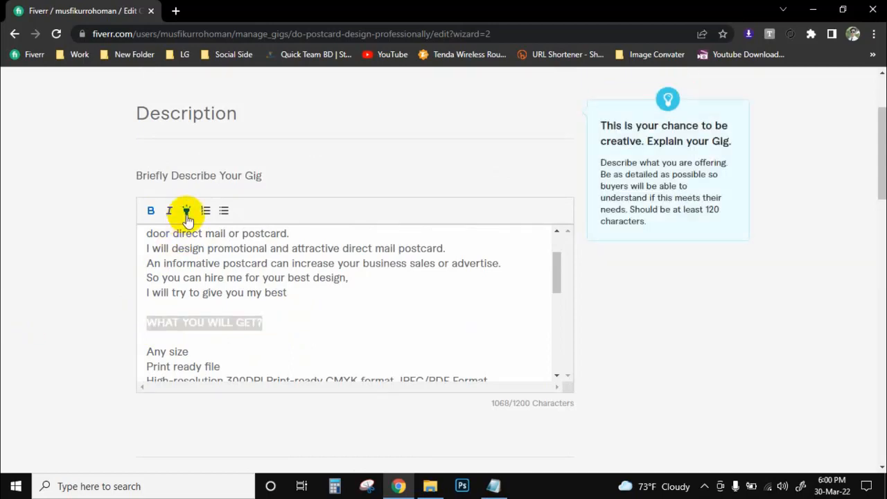
pyautogui.click(278, 321)
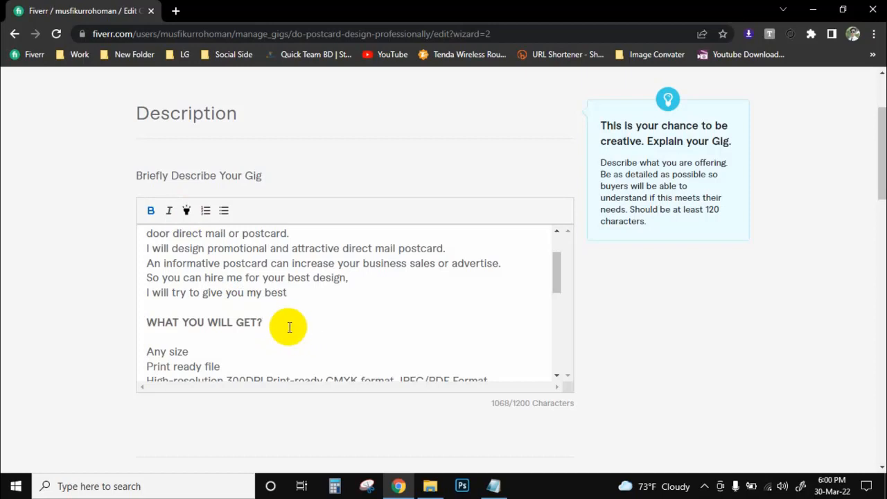
pyautogui.moveTo(289, 327); pyautogui.dragTo(67, 307)
pyautogui.click(158, 311)
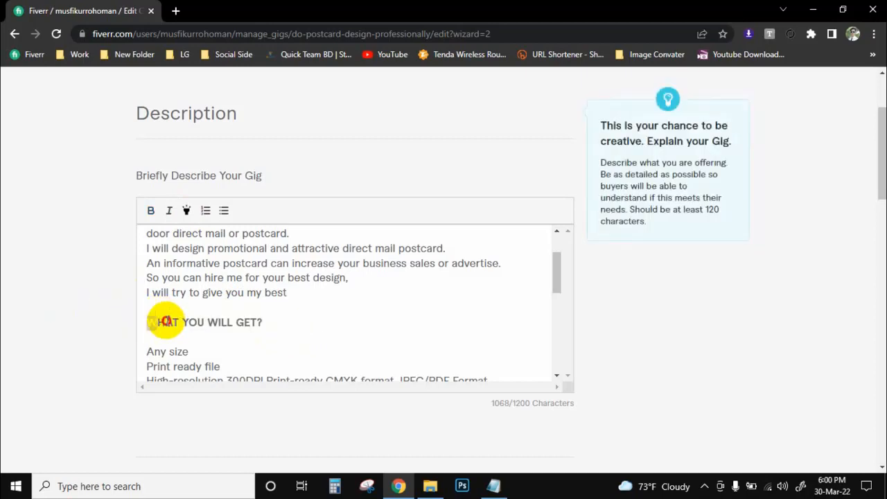
pyautogui.moveTo(166, 321); pyautogui.dragTo(323, 323)
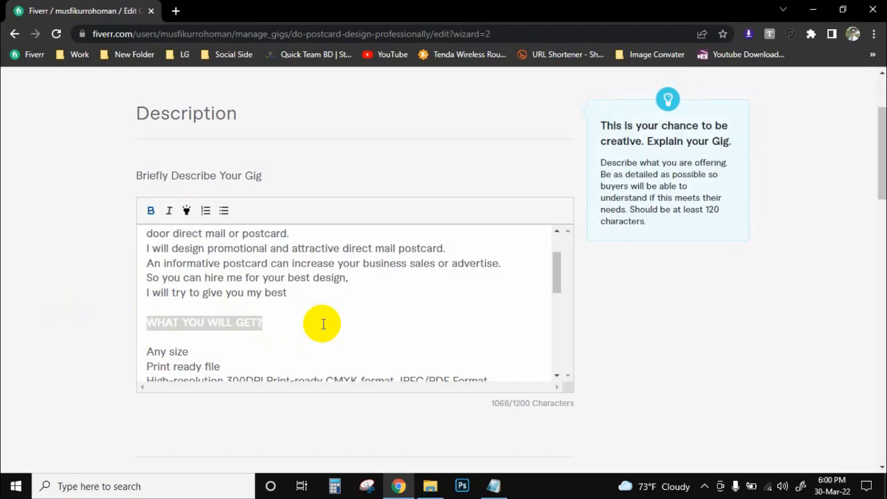
pyautogui.click(151, 211)
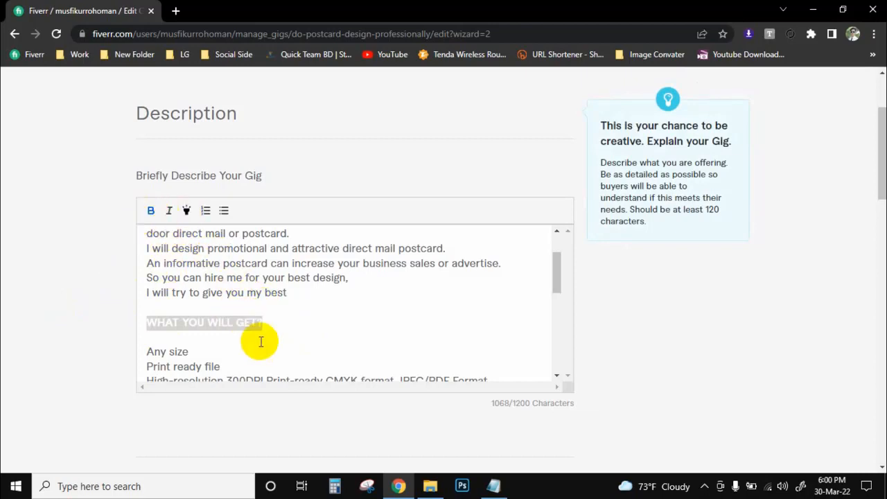
# - Join "You are at the right place." to the preceding line with a comma, and add a blank line before "I will design promotional"
pyautogui.scroll(2, 291, 304)
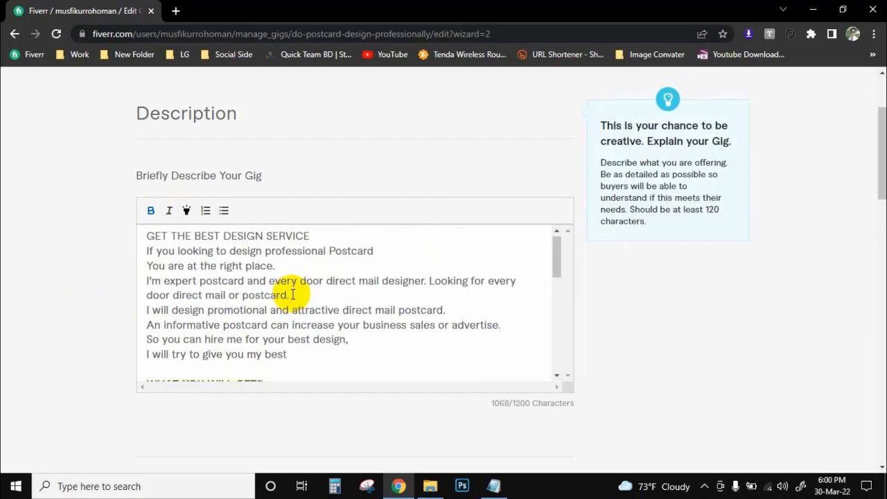
pyautogui.scroll(-1, 284, 318)
pyautogui.scroll(1, 281, 325)
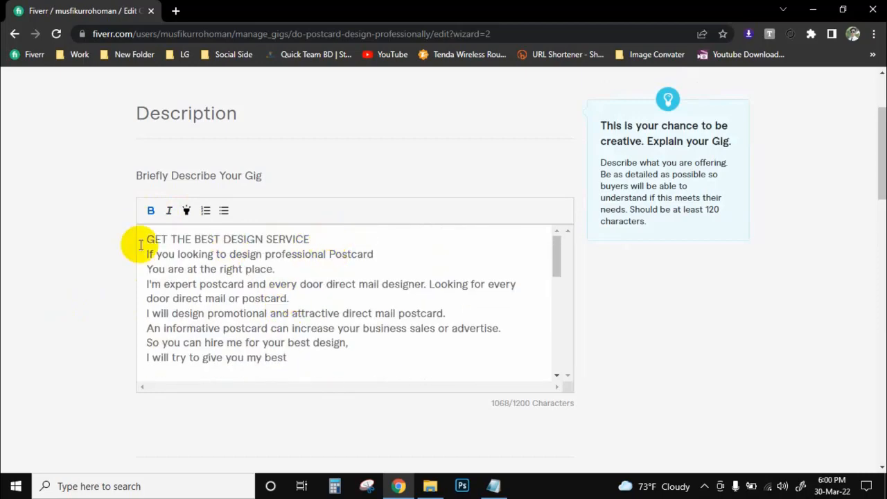
pyautogui.scroll(1, 300, 249)
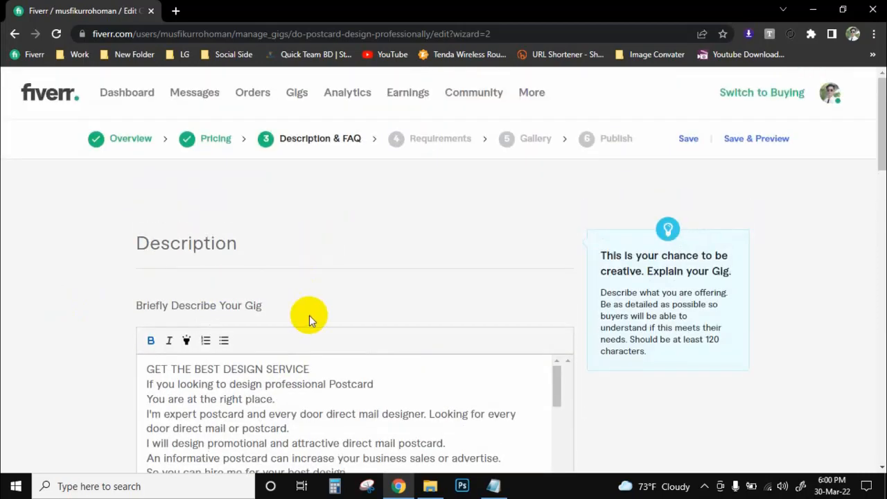
pyautogui.scroll(-1, 309, 316)
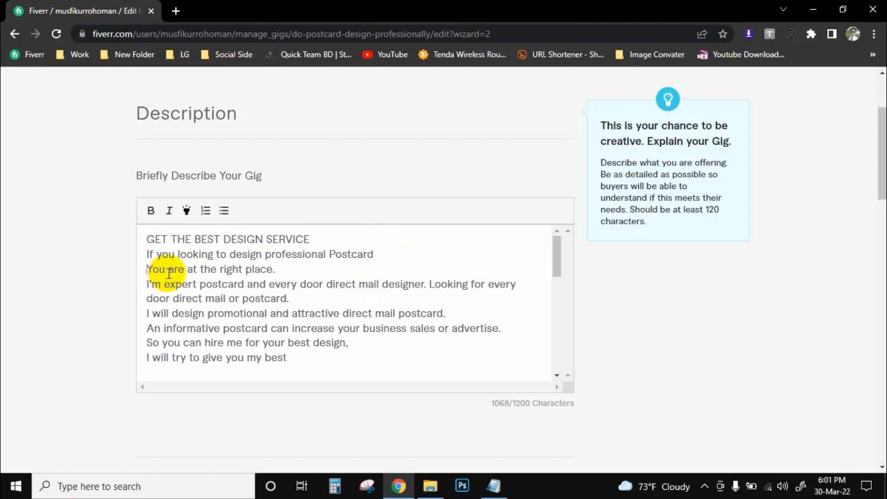
pyautogui.press('BackSpace')
pyautogui.write(',You are at the right place.')
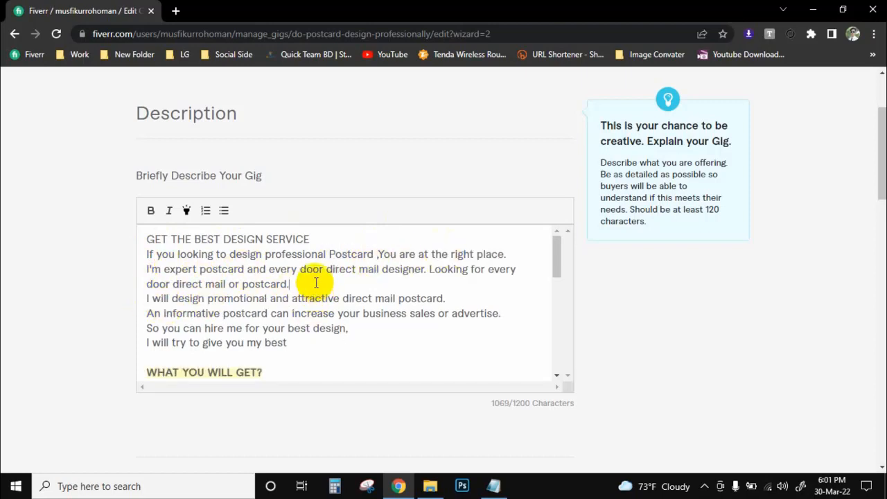
pyautogui.press('Return')
pyautogui.scroll(-1, 282, 290)
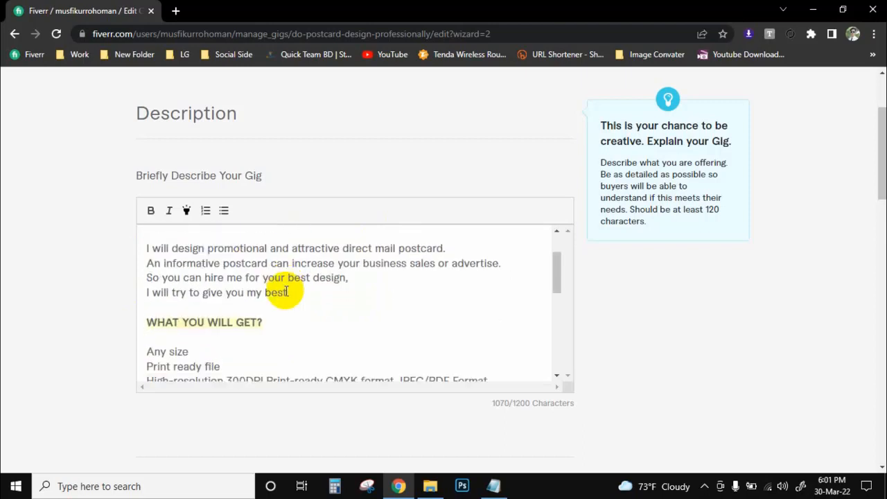
pyautogui.scroll(1, 284, 287)
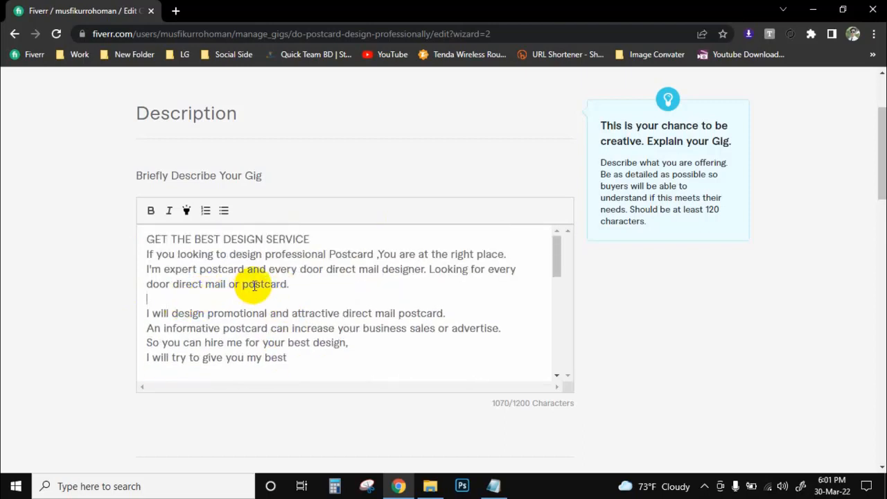
# - Try a numbered list on the lines from "Any size" to "Friendly Communication" and switch them to a bulleted list
pyautogui.scroll(-4, 251, 276)
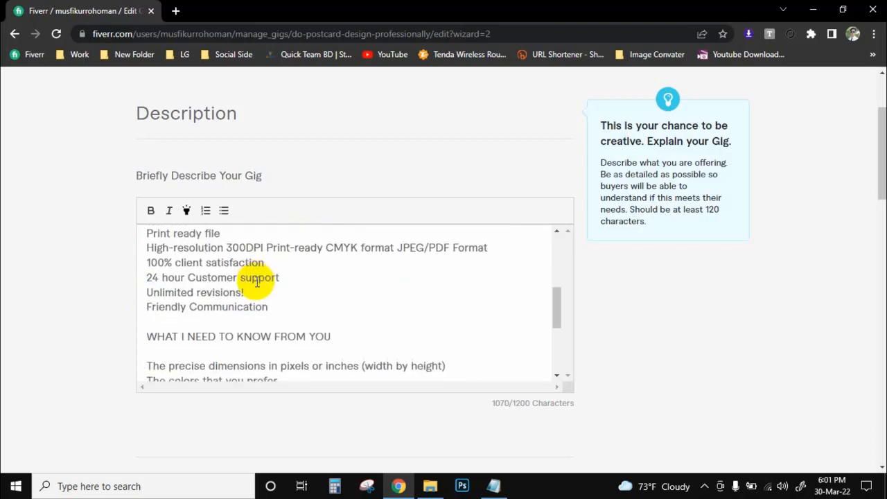
pyautogui.scroll(2, 201, 281)
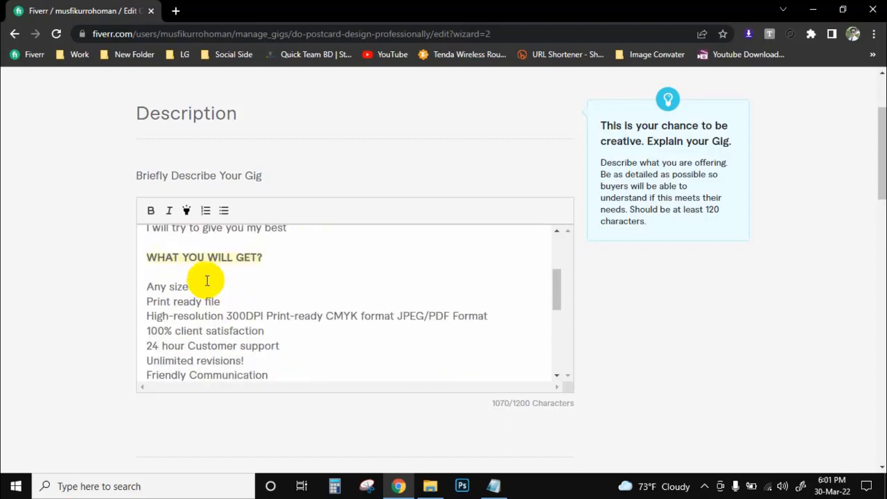
pyautogui.scroll(-1, 208, 281)
pyautogui.scroll(1, 153, 291)
pyautogui.moveTo(144, 290); pyautogui.dragTo(282, 277)
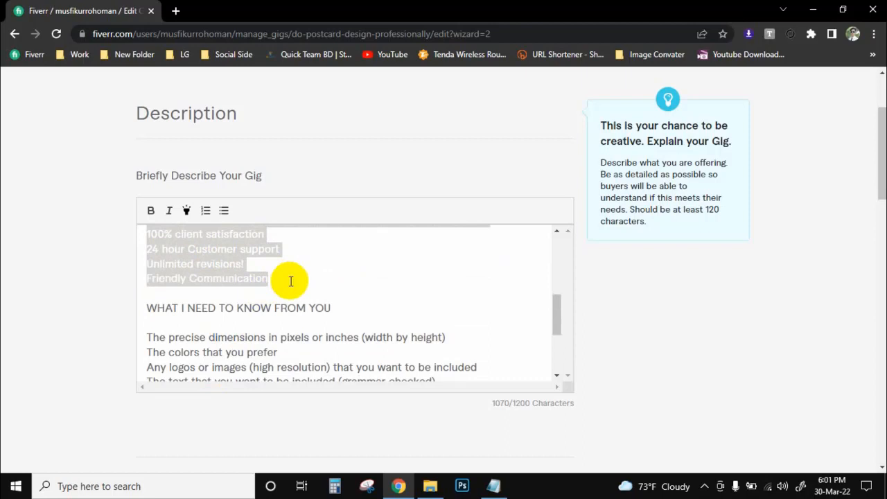
pyautogui.scroll(3, 290, 280)
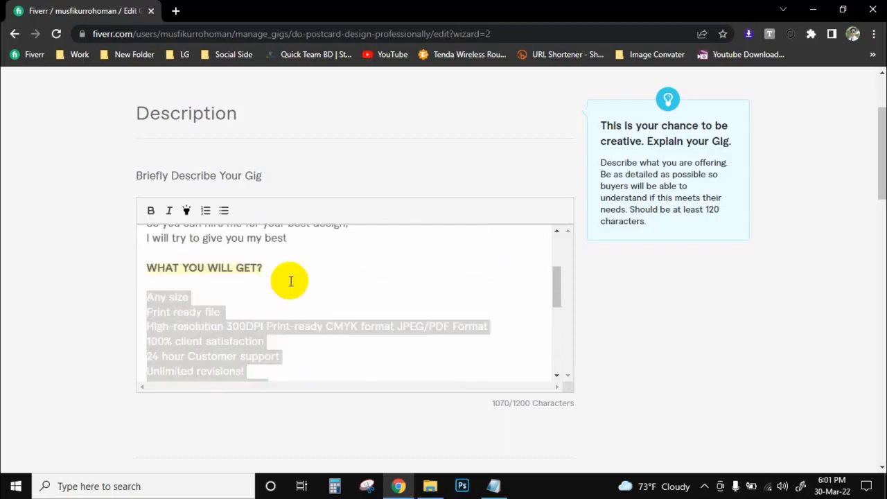
pyautogui.click(204, 210)
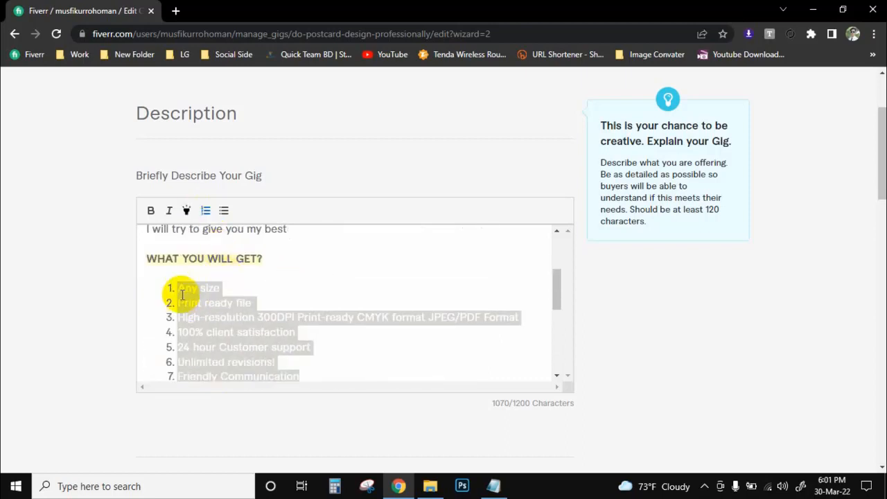
pyautogui.click(223, 211)
pyautogui.click(277, 290)
pyautogui.scroll(-2, 262, 289)
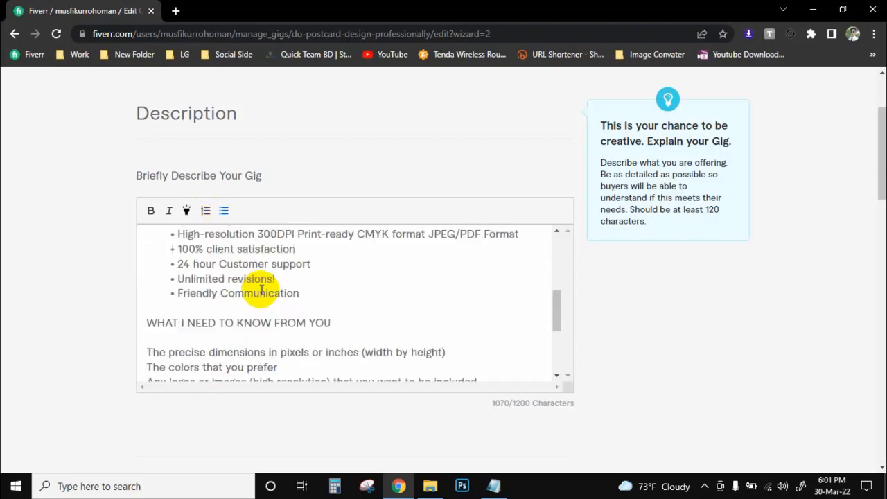
# - Make the "WHAT I NEED TO KNOW FROM YOU" heading in the gig description bold and highlighted
pyautogui.scroll(2, 248, 275)
pyautogui.scroll(1, 248, 275)
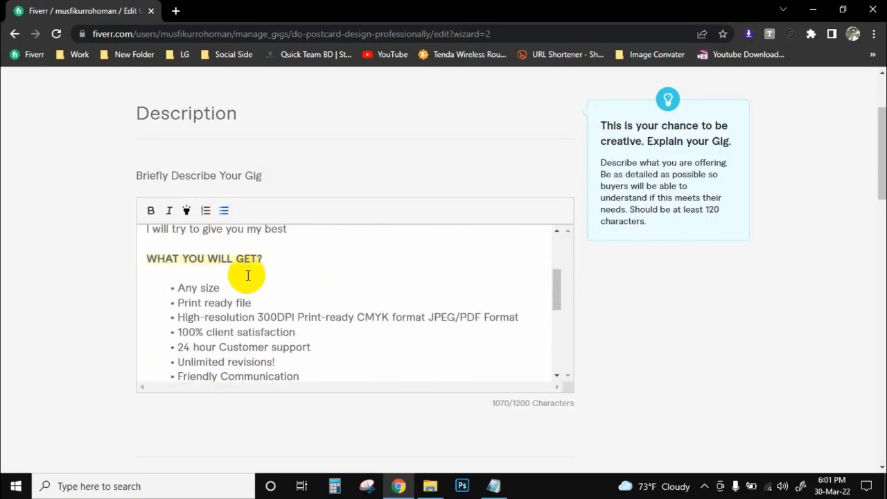
pyautogui.scroll(-2, 257, 263)
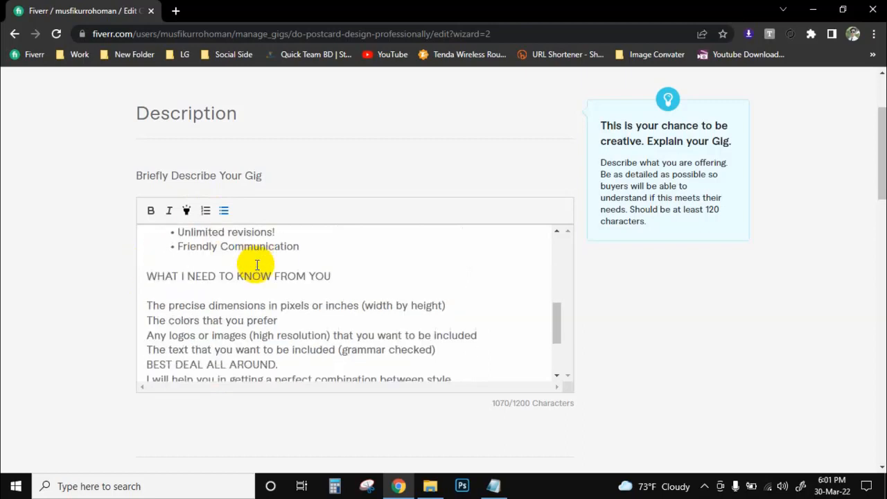
pyautogui.moveTo(144, 275); pyautogui.dragTo(427, 274)
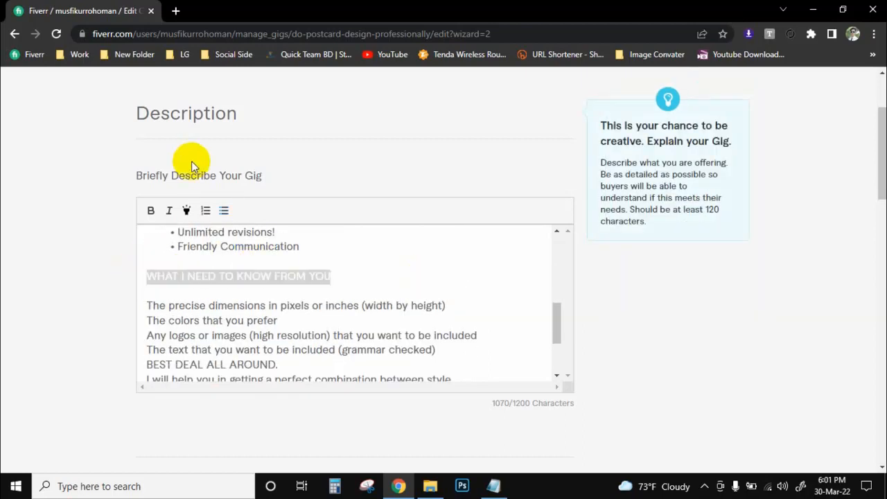
pyautogui.click(152, 212)
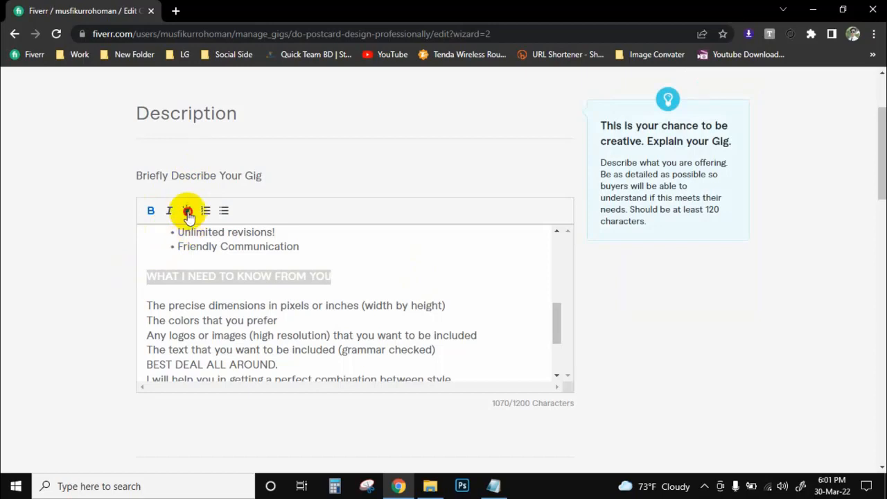
pyautogui.click(350, 281)
# - Add a blank line after "BEST DEAL ALL AROUND." and turn the lines from "The precise dimensions" to it into a bulleted list
pyautogui.scroll(-2, 208, 284)
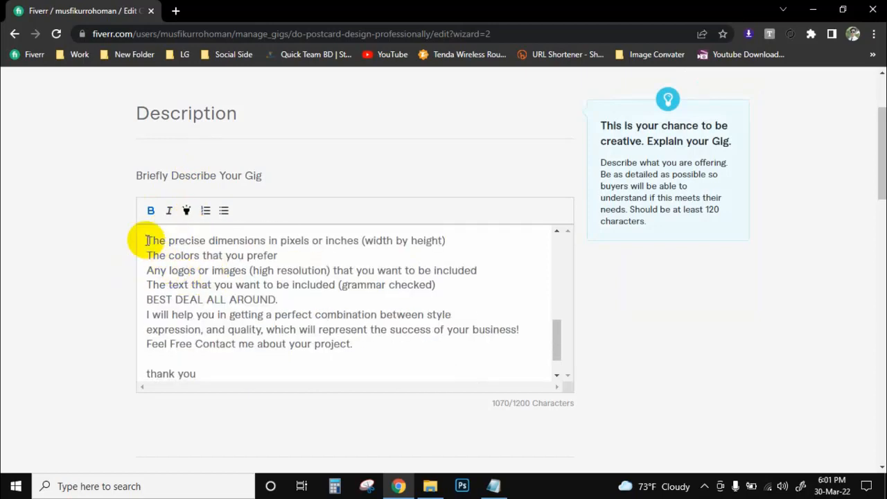
pyautogui.click(277, 299)
pyautogui.press('Return')
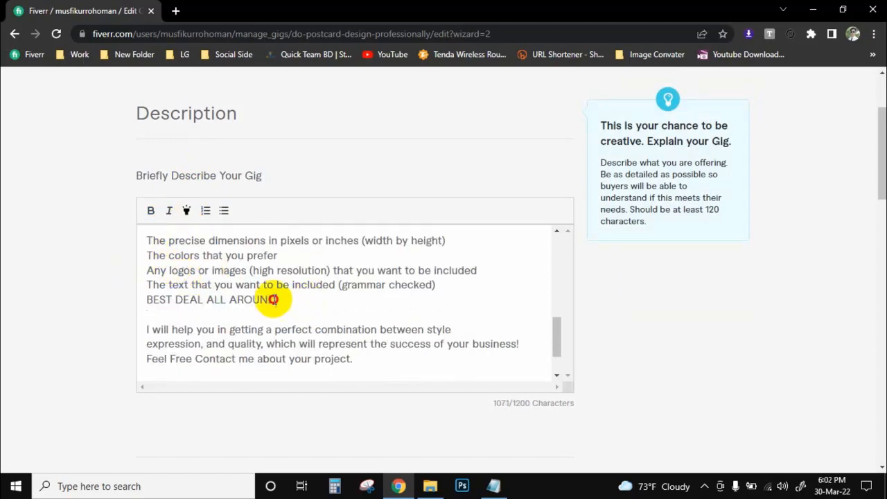
pyautogui.moveTo(277, 299); pyautogui.dragTo(135, 242)
pyautogui.click(223, 210)
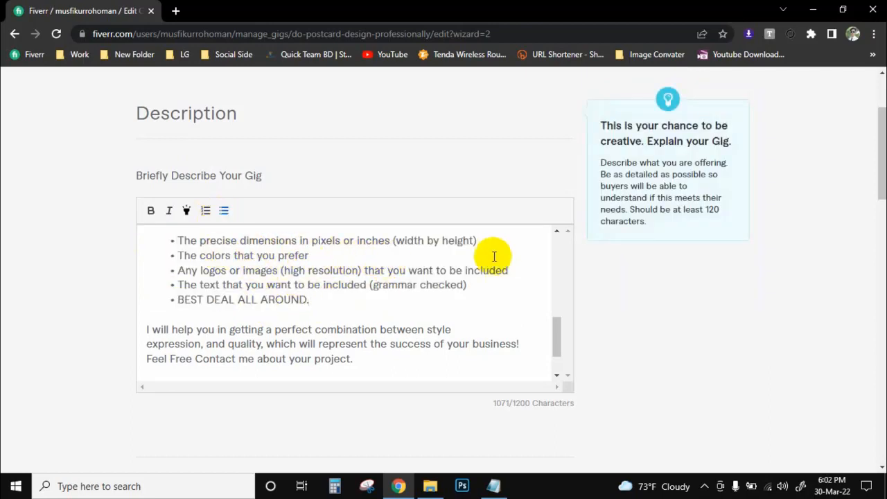
# - Review the whole gig description from "GET THE BEST DESIGN SERVICE" down to the closing thank-you and sign-off
pyautogui.scroll(-1, 198, 290)
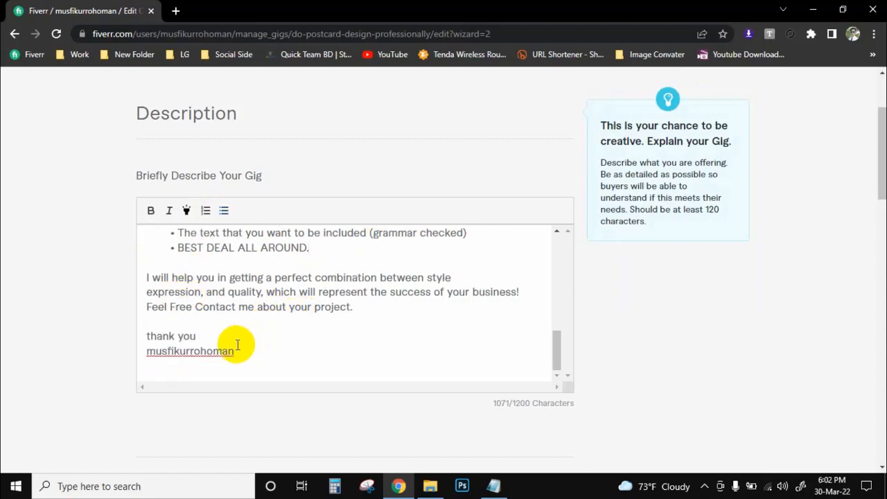
pyautogui.scroll(3, 315, 310)
pyautogui.scroll(5, 313, 310)
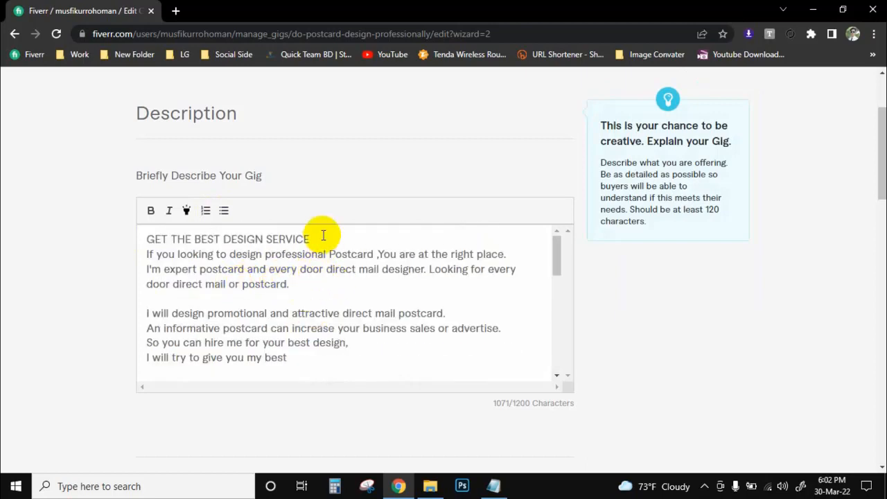
pyautogui.scroll(-10, 323, 289)
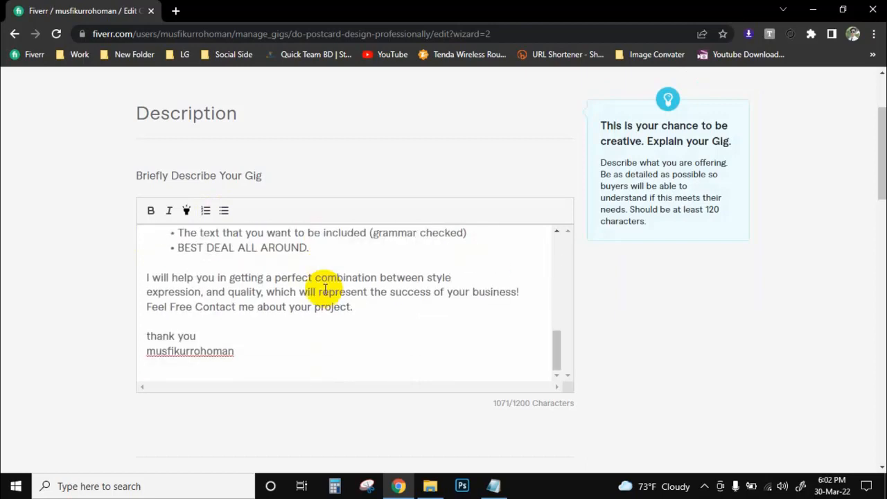
pyautogui.scroll(5, 325, 290)
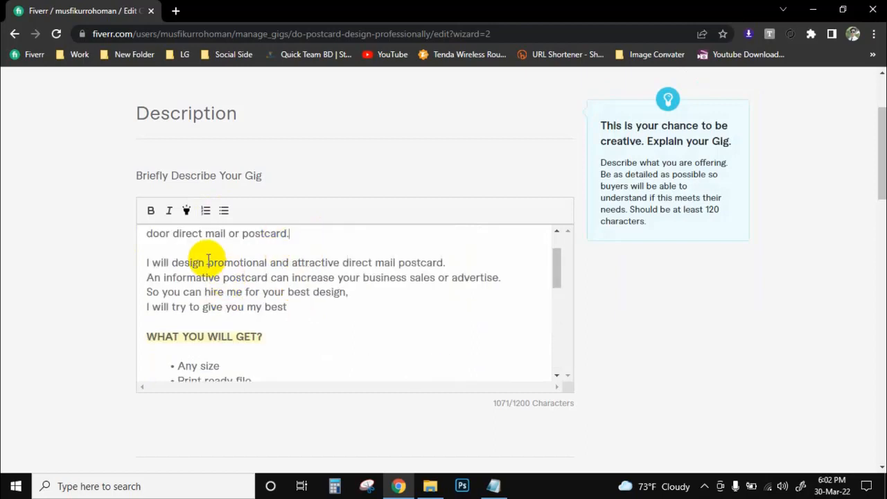
pyautogui.scroll(-8, 234, 279)
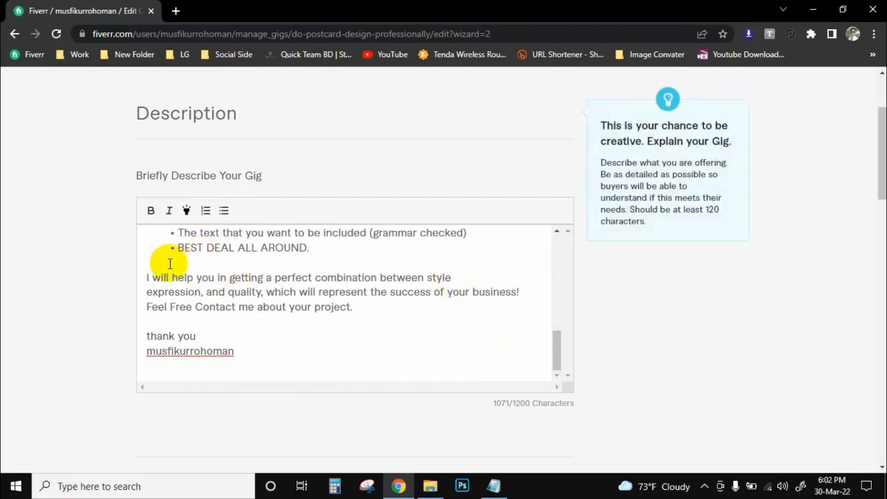
pyautogui.scroll(4, 352, 280)
pyautogui.scroll(3, 352, 279)
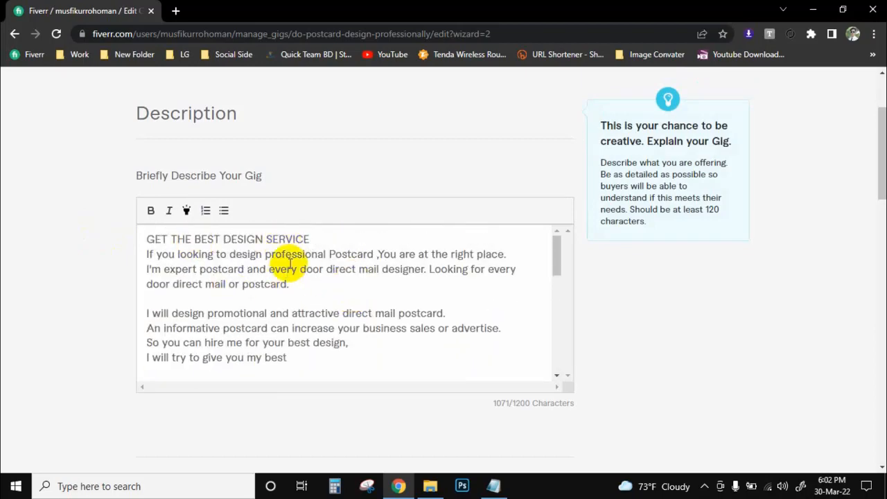
pyautogui.scroll(-8, 290, 263)
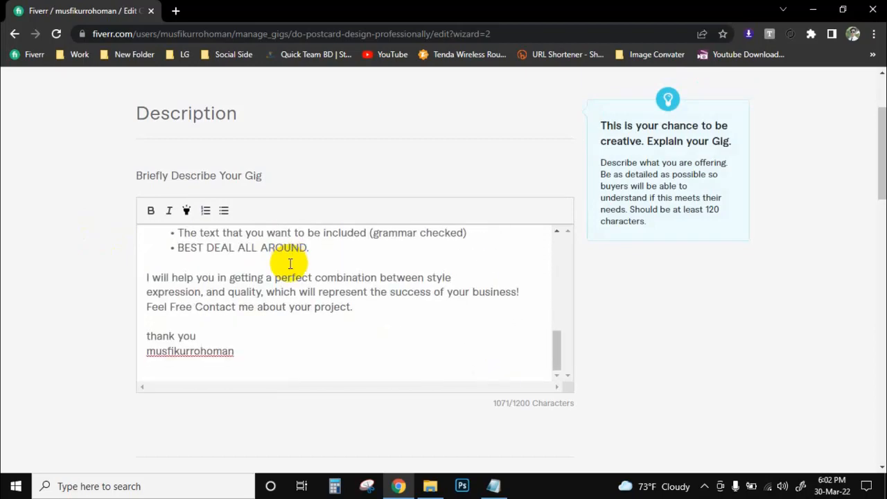
# - Open a blank question-and-answer entry in the gig's Frequently Asked Questions section
pyautogui.scroll(-7, 295, 267)
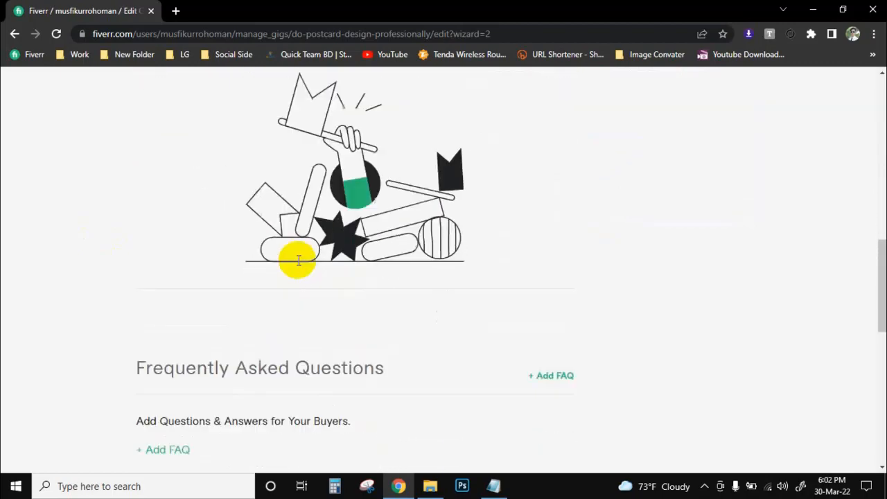
pyautogui.scroll(-3, 297, 260)
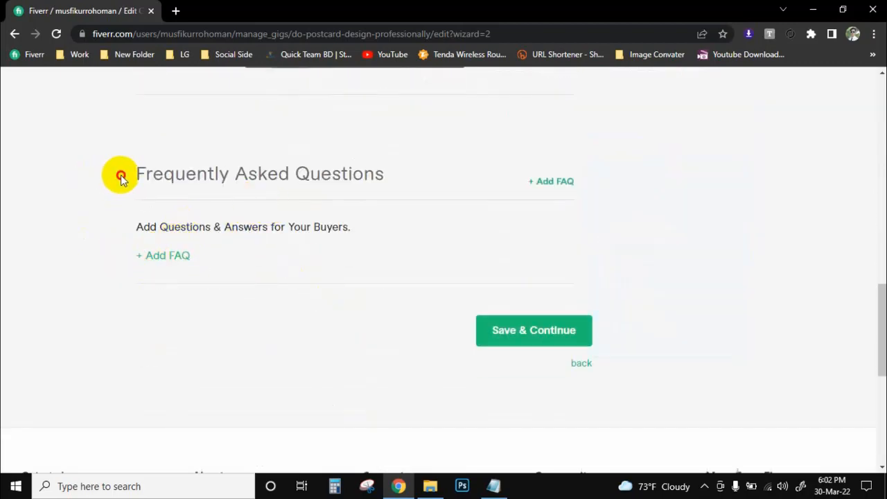
pyautogui.moveTo(121, 176); pyautogui.dragTo(396, 183)
pyautogui.click(402, 174)
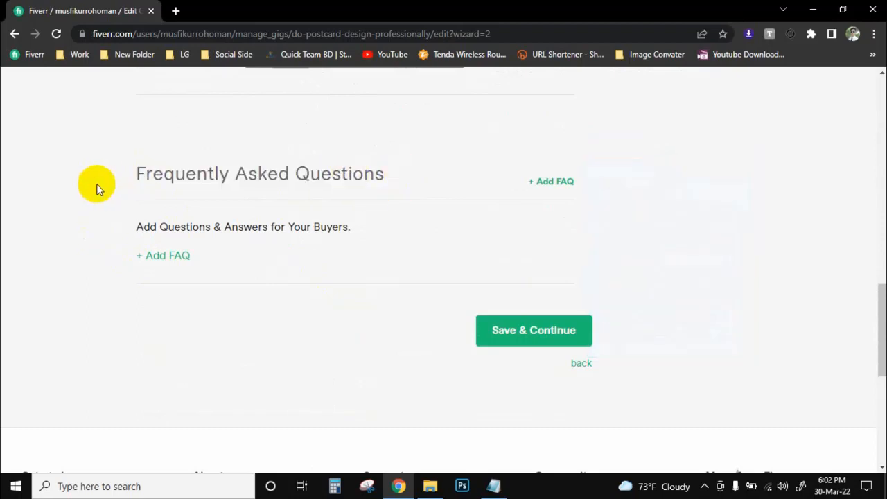
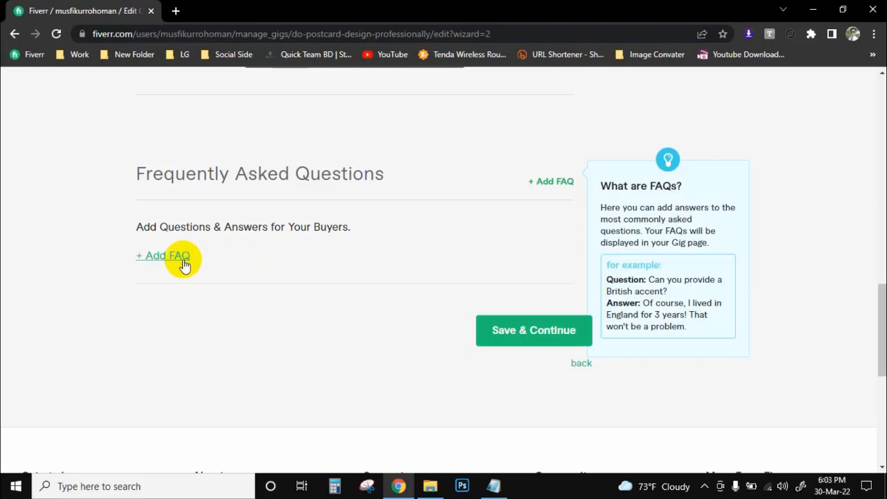
pyautogui.click(182, 262)
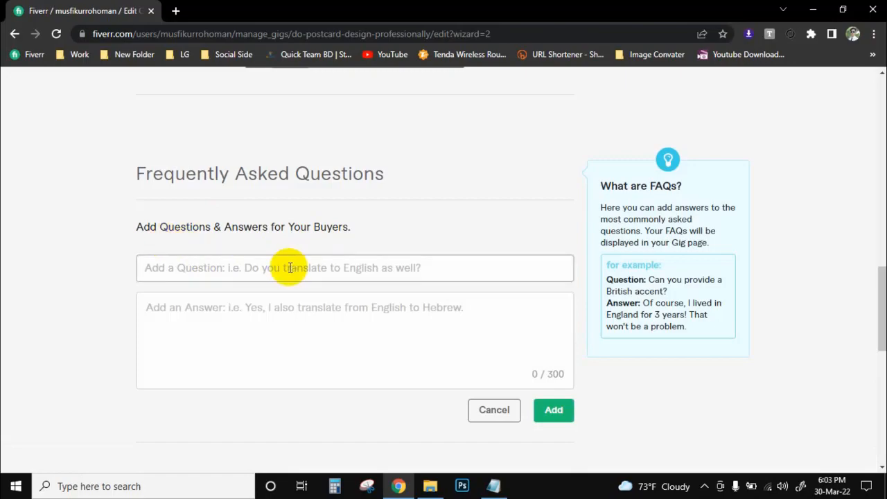
# - Copy "What do you need to get started?" from the Postcard Text file in Notepad into the FAQ question field on Fiverr
pyautogui.click(492, 486)
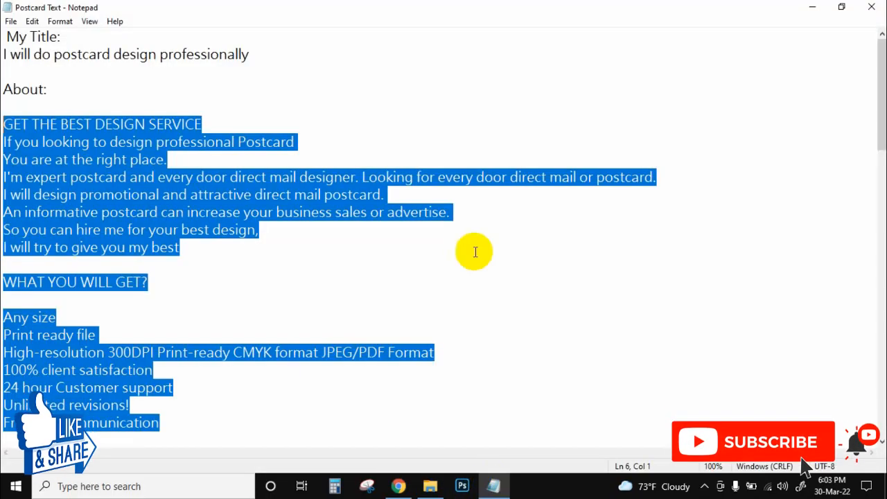
pyautogui.click(256, 304)
pyautogui.scroll(-2, 241, 287)
pyautogui.scroll(-8, 241, 287)
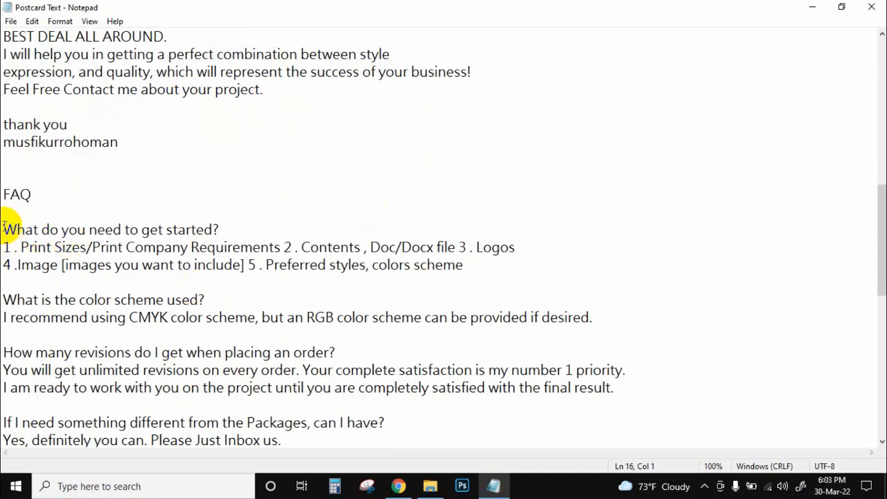
pyautogui.moveTo(3, 229); pyautogui.dragTo(199, 229)
pyautogui.rightClick(200, 228)
pyautogui.click(214, 265)
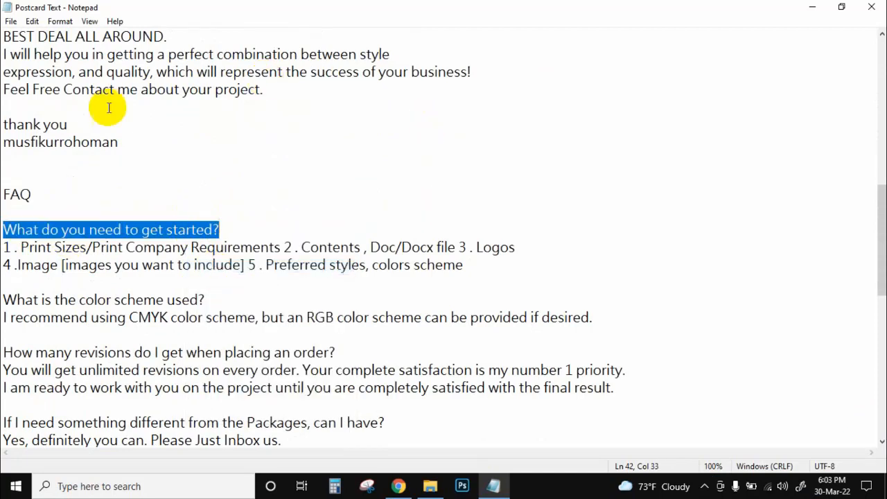
pyautogui.click(399, 485)
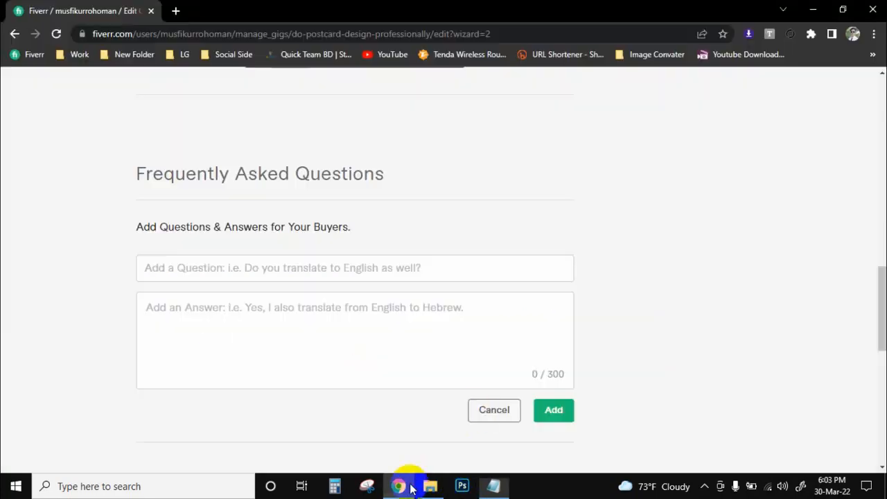
pyautogui.click(336, 264)
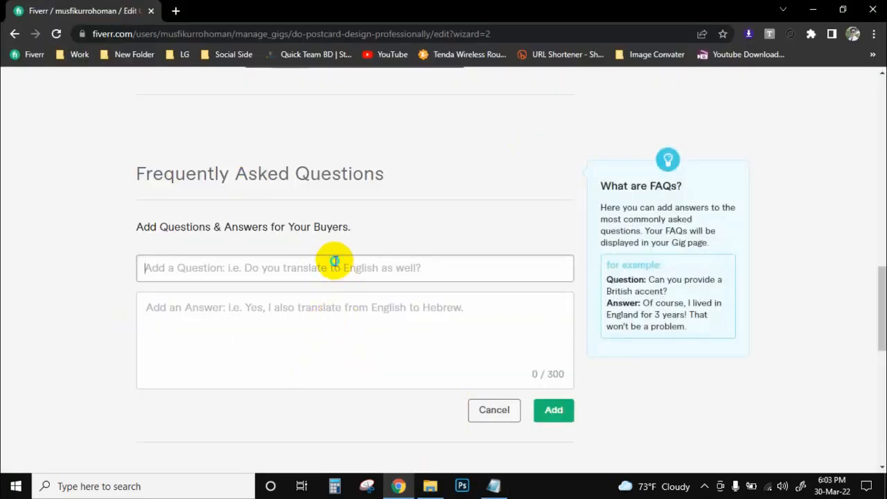
pyautogui.rightClick(336, 262)
pyautogui.click(367, 363)
pyautogui.click(310, 365)
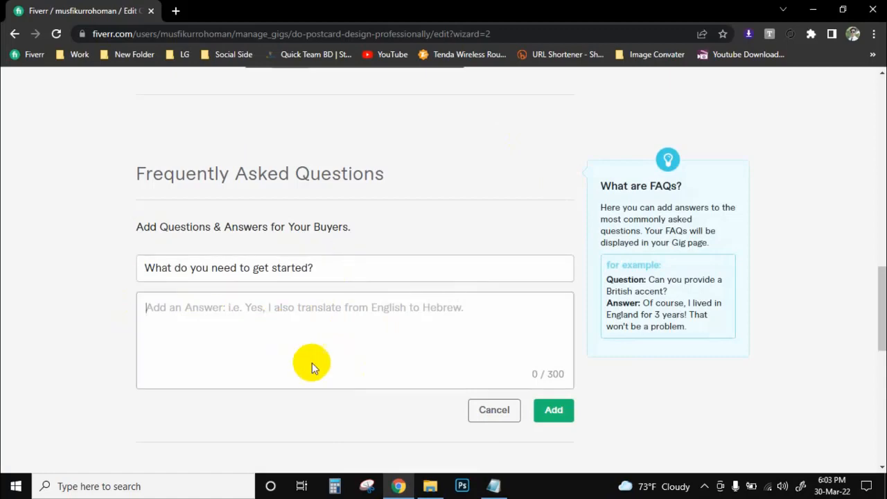
# - Copy the two-line answer beginning "1 . Print Sizes/Print Company Requirements" from Notepad into the Fiverr answer field and add the FAQ
pyautogui.click(485, 489)
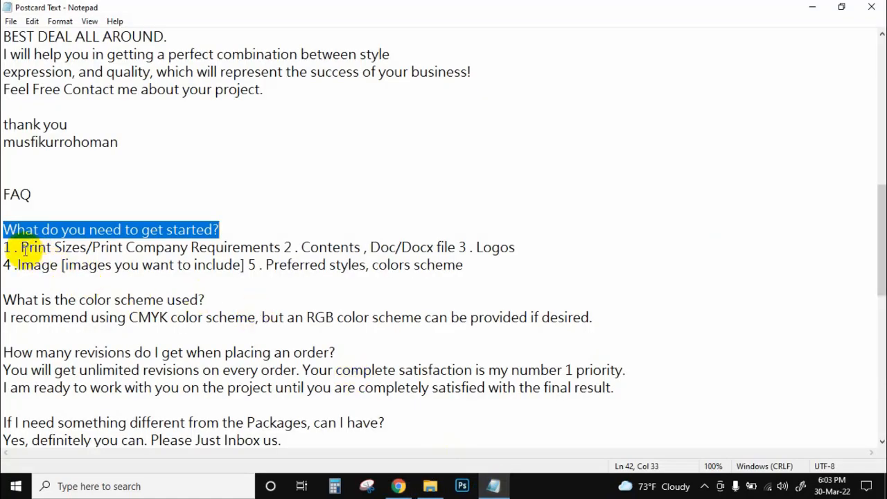
pyautogui.moveTo(6, 248); pyautogui.dragTo(507, 263)
pyautogui.rightClick(478, 258)
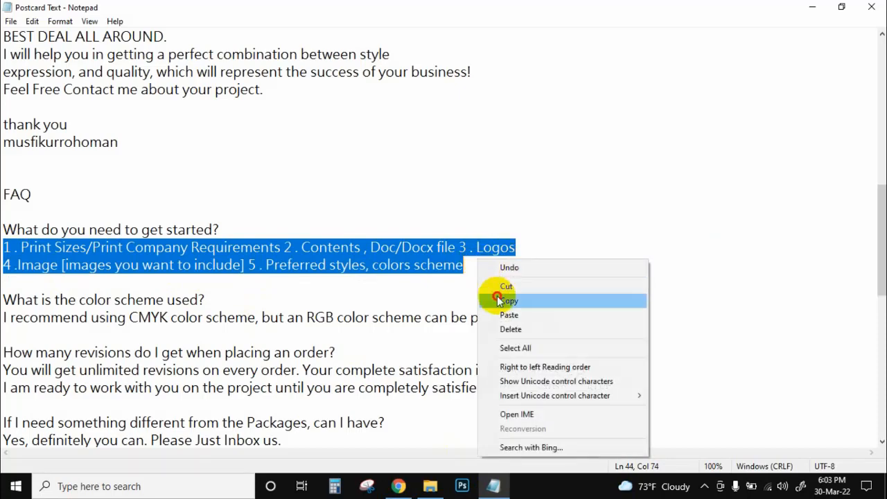
pyautogui.click(493, 298)
pyautogui.click(398, 486)
pyautogui.click(247, 323)
pyautogui.rightClick(250, 324)
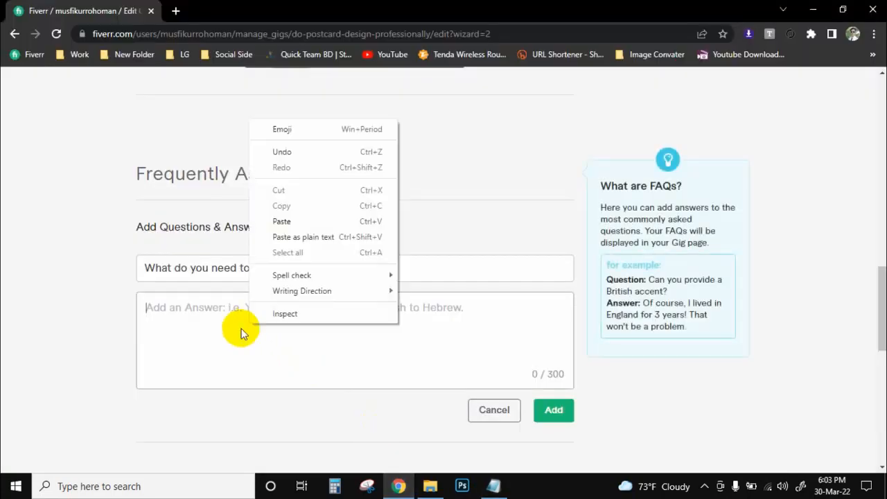
pyautogui.click(264, 219)
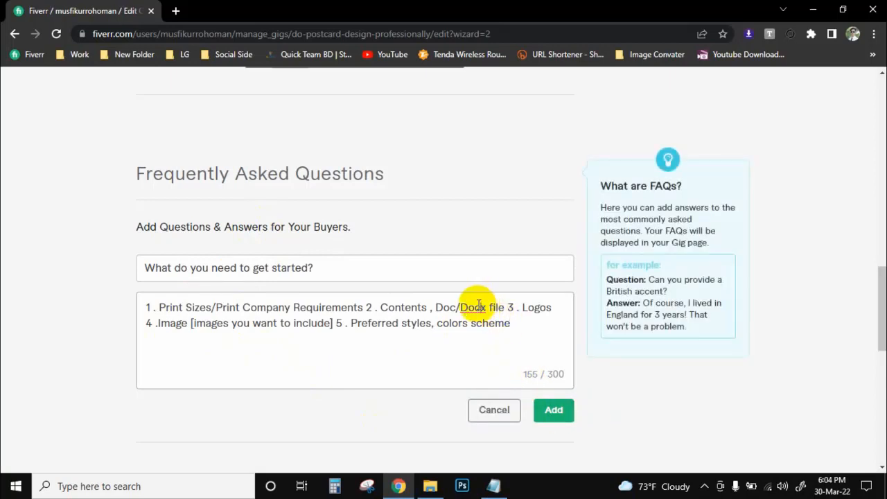
pyautogui.click(552, 411)
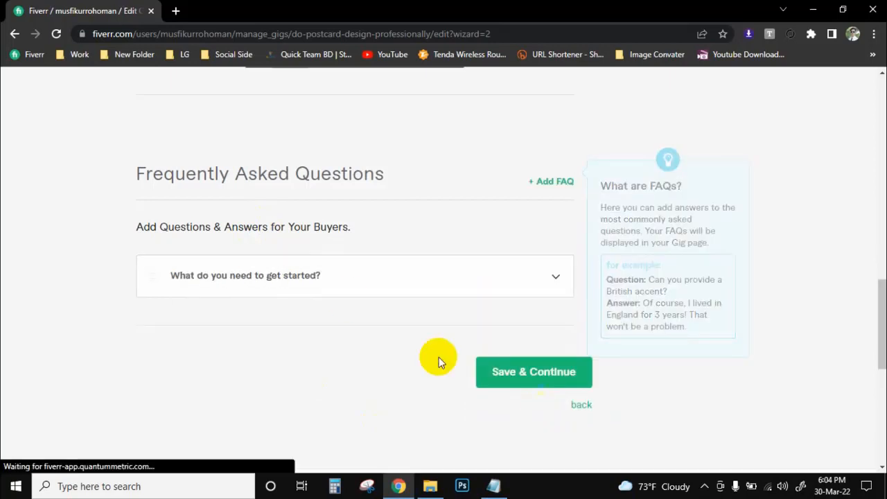
# - Expand the "What do you need to get started?" FAQ to check its question and answer, and close it with an update
pyautogui.click(358, 275)
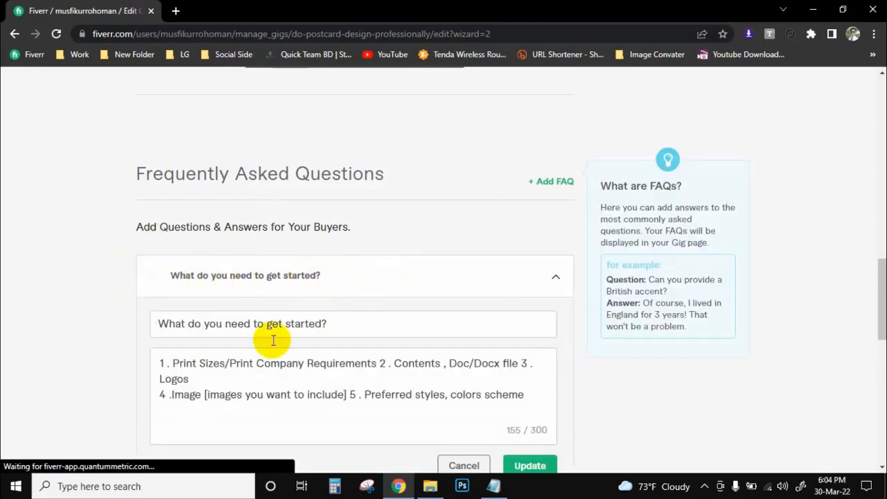
pyautogui.scroll(-2, 598, 357)
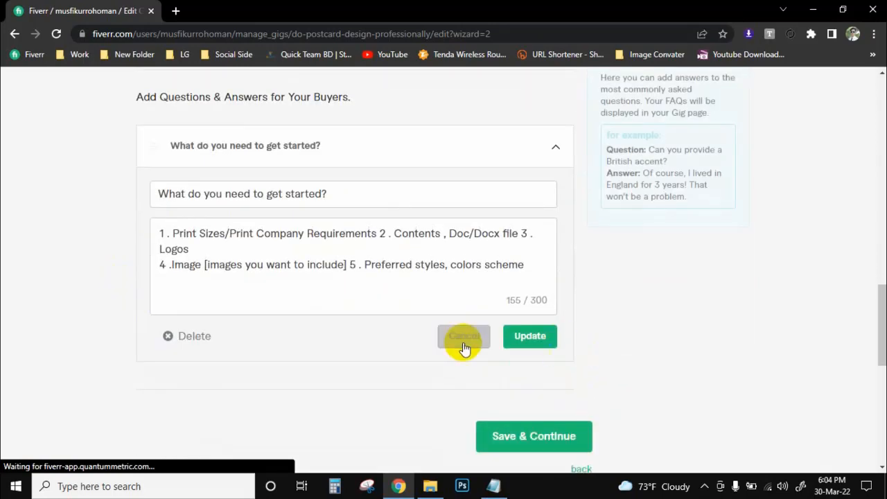
pyautogui.click(521, 336)
pyautogui.scroll(2, 433, 270)
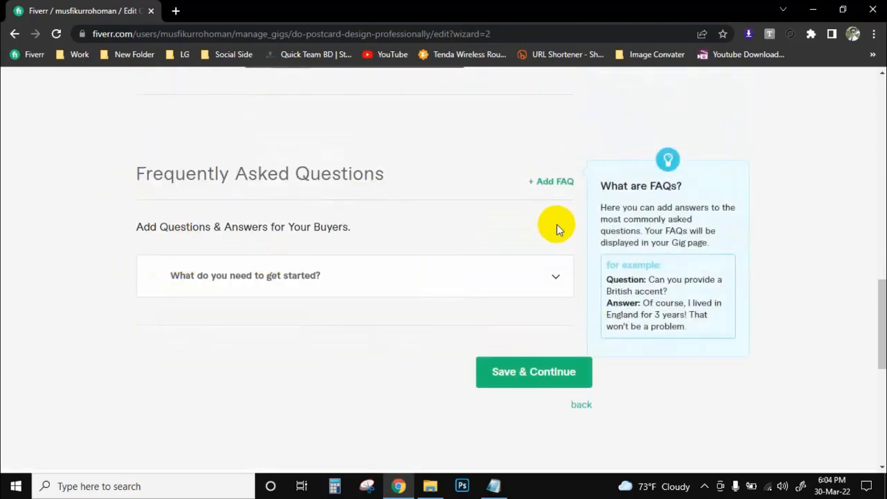
# - Open a new FAQ entry and copy "What is the color scheme used?" from the Postcard Text file in Notepad into its question field on Fiverr
pyautogui.click(555, 186)
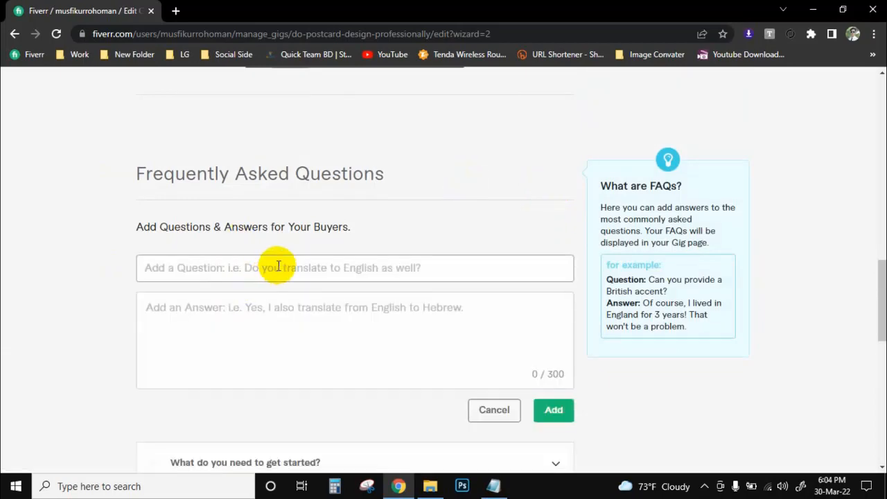
pyautogui.click(505, 487)
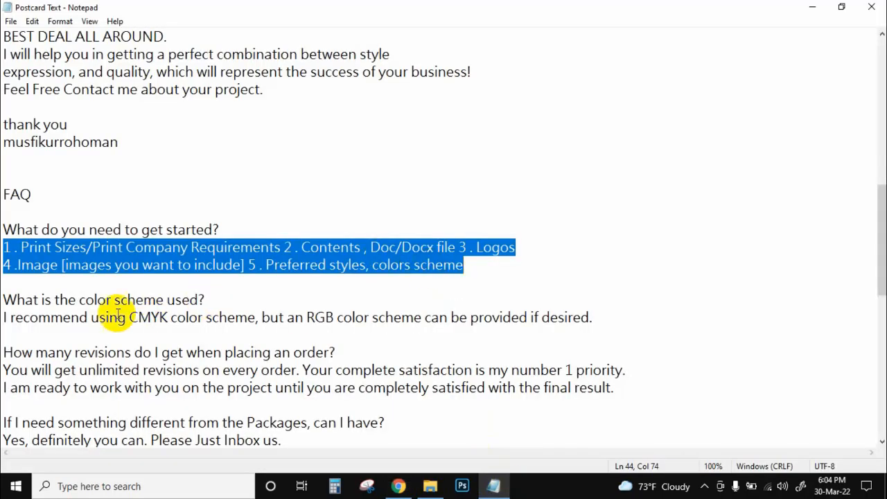
pyautogui.moveTo(4, 299); pyautogui.dragTo(244, 298)
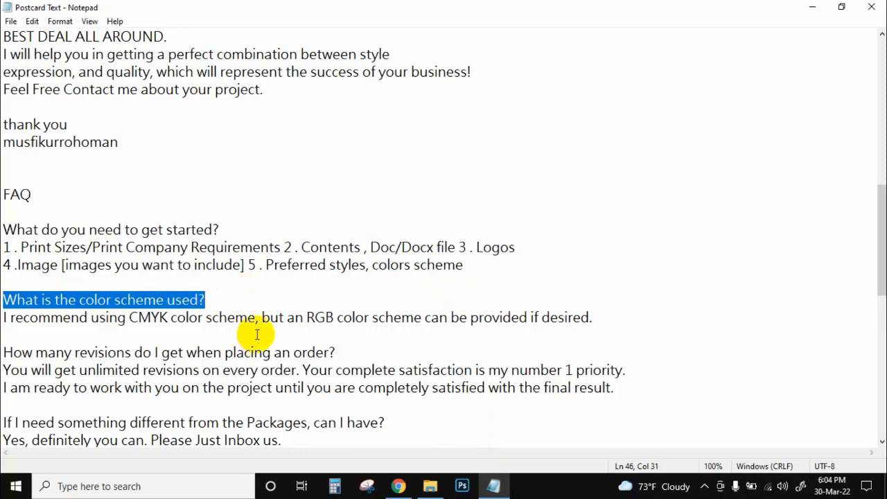
pyautogui.click(397, 485)
pyautogui.click(286, 271)
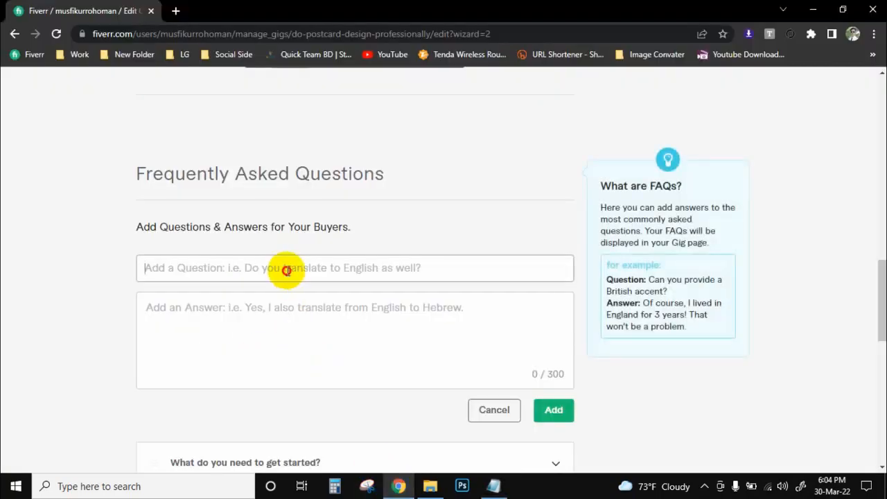
pyautogui.hotkey('ctrl', 'v')
# - Copy the answer line beginning "I recommend using CMYK color scheme" from Notepad and return to the FAQ answer field on Fiverr
pyautogui.click(222, 326)
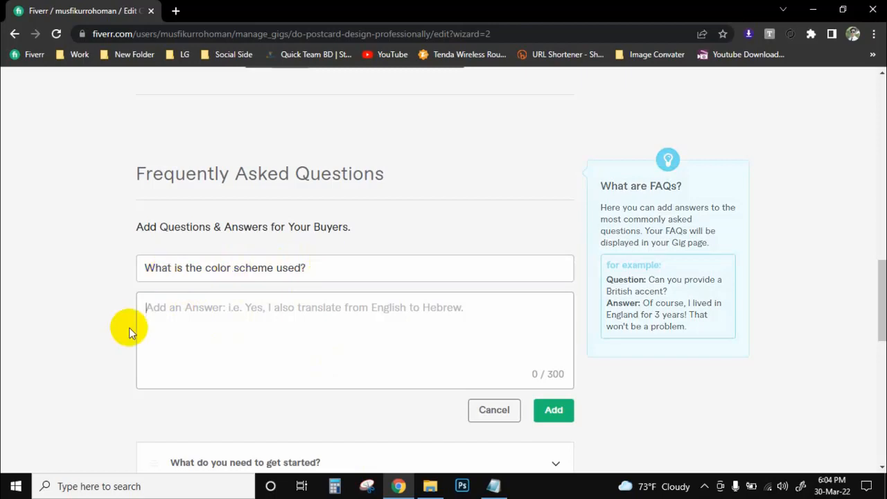
pyautogui.click(493, 486)
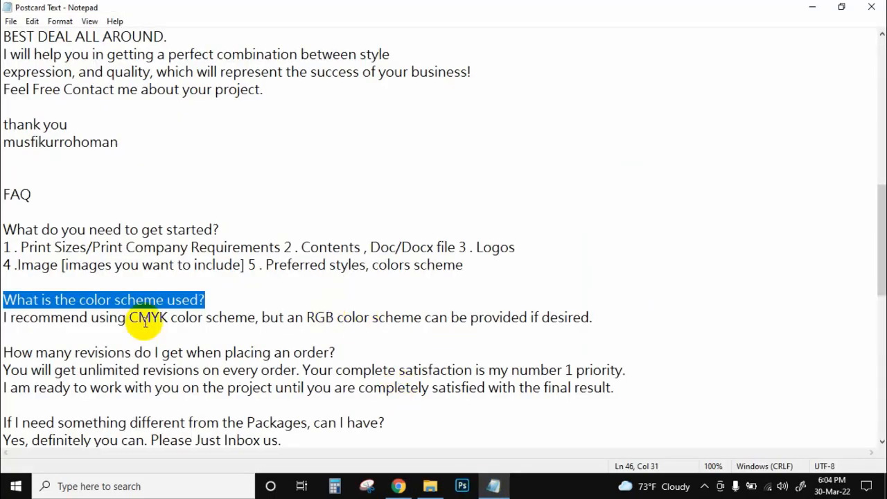
pyautogui.moveTo(4, 319); pyautogui.dragTo(705, 312)
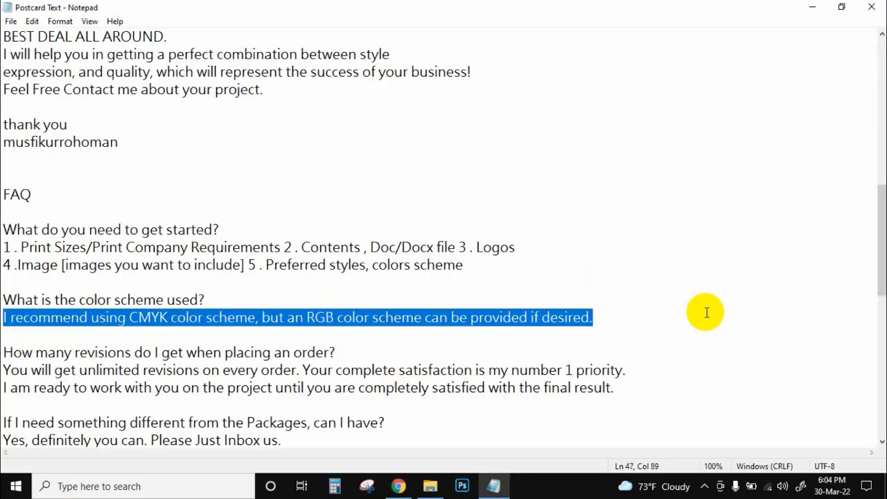
pyautogui.click(398, 484)
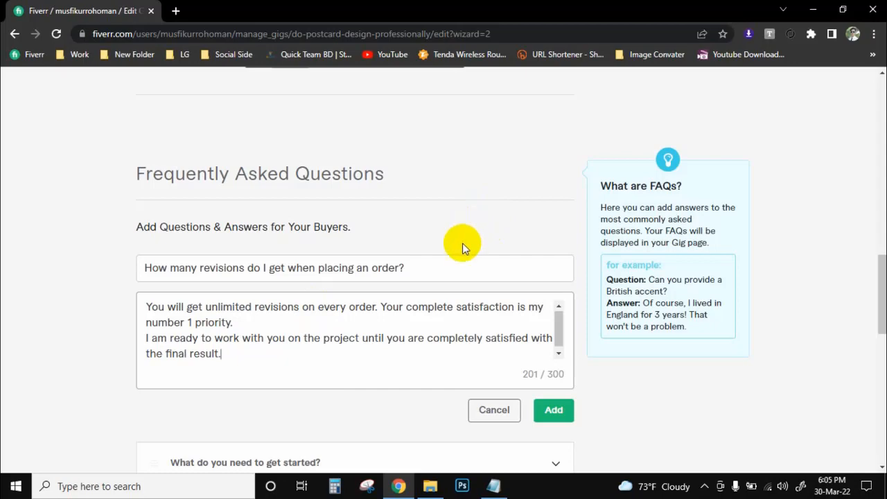
# - Add the completed "How many revisions do I get when placing an order?" FAQ to the gig
pyautogui.click(541, 410)
pyautogui.scroll(-1, 381, 304)
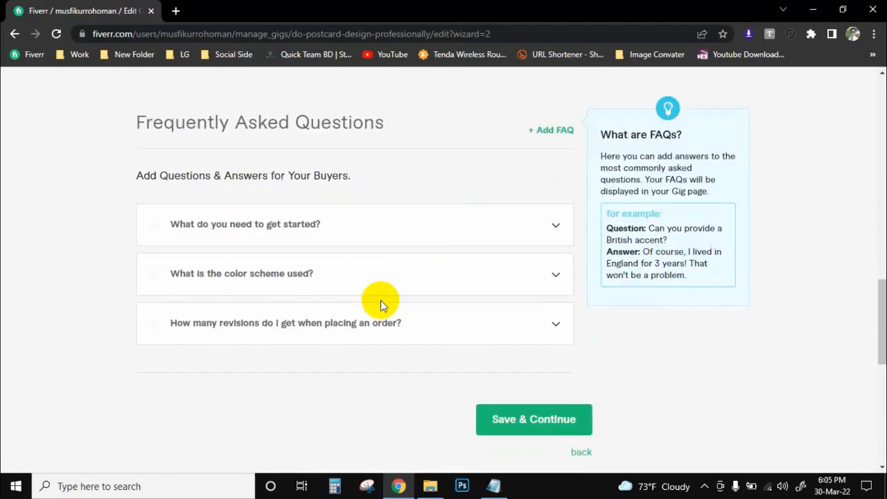
pyautogui.scroll(-2, 529, 409)
pyautogui.scroll(4, 510, 183)
# - Open another FAQ entry and copy "If I need something different from the Packages, can I have?" from Notepad into its question field on Fiverr
pyautogui.click(546, 248)
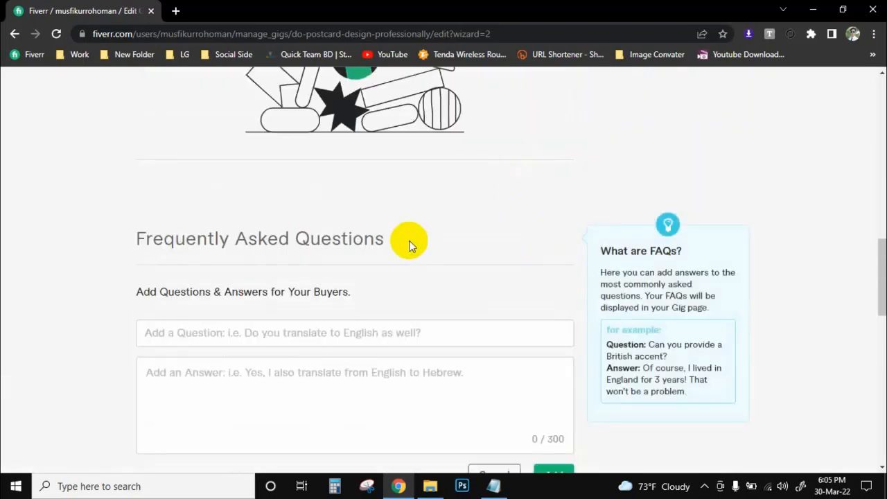
pyautogui.scroll(-4, 481, 366)
pyautogui.click(494, 486)
pyautogui.scroll(-3, 116, 386)
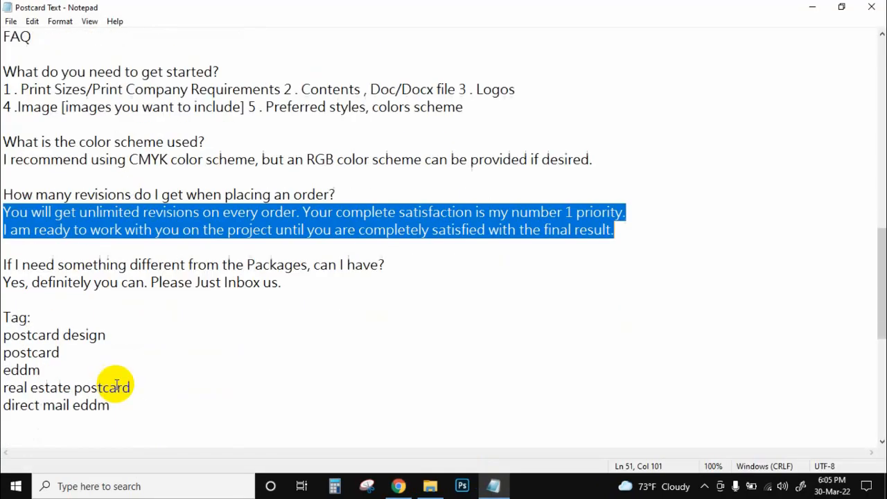
pyautogui.moveTo(4, 264); pyautogui.dragTo(430, 265)
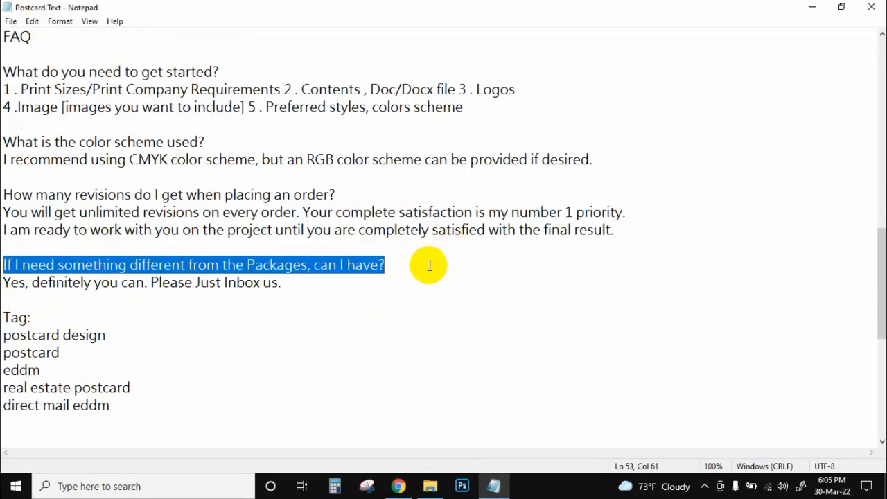
pyautogui.click(398, 486)
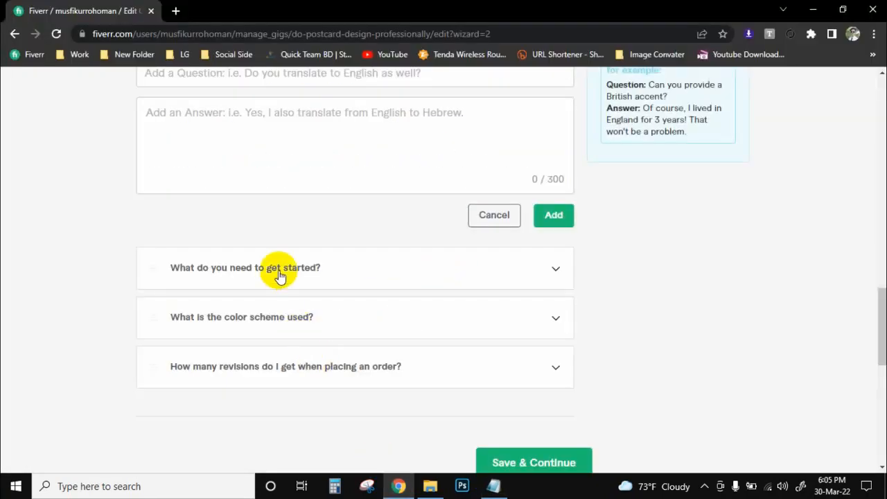
pyautogui.scroll(2, 277, 175)
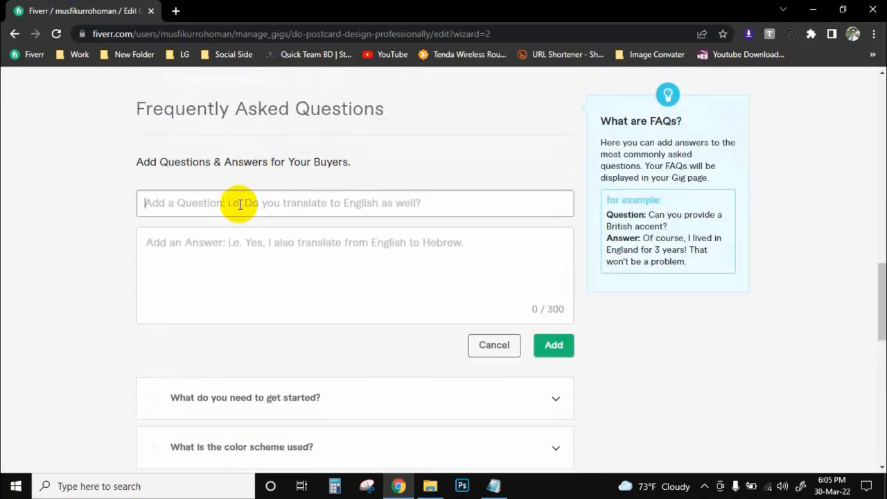
pyautogui.hotkey('ctrl', 'v')
# - Copy the answer "Yes, definitely you can. Please Just Inbox us." from Notepad into the Fiverr answer field and add the FAQ
pyautogui.click(231, 257)
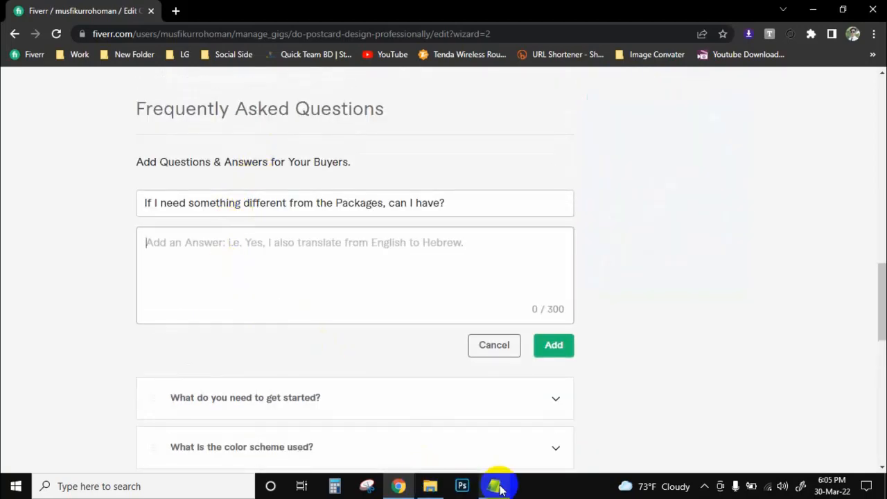
pyautogui.click(494, 486)
pyautogui.moveTo(6, 282); pyautogui.dragTo(363, 282)
pyautogui.hotkey('ctrl', 'c')
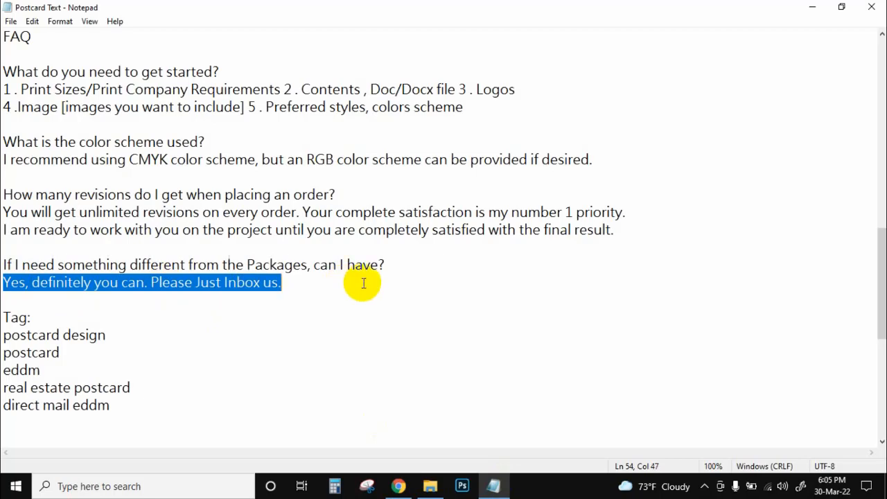
pyautogui.click(399, 486)
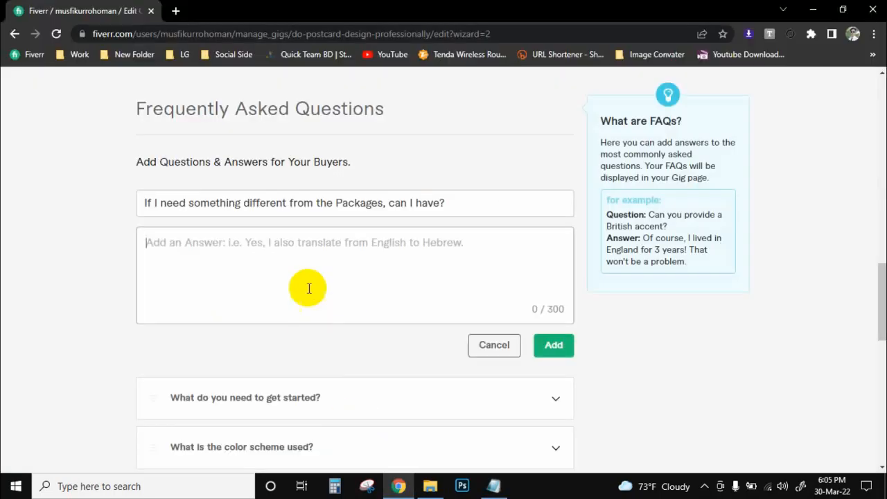
pyautogui.hotkey('ctrl', 'v')
pyautogui.click(553, 345)
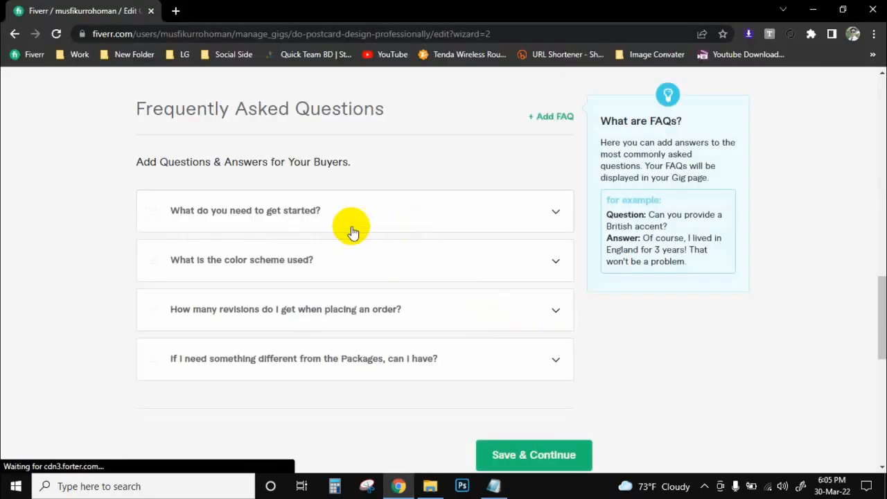
# - Review the gig's description and FAQ sections, and save them to continue to the Requirements stage
pyautogui.scroll(3, 304, 235)
pyautogui.scroll(1, 257, 239)
pyautogui.scroll(-3, 284, 347)
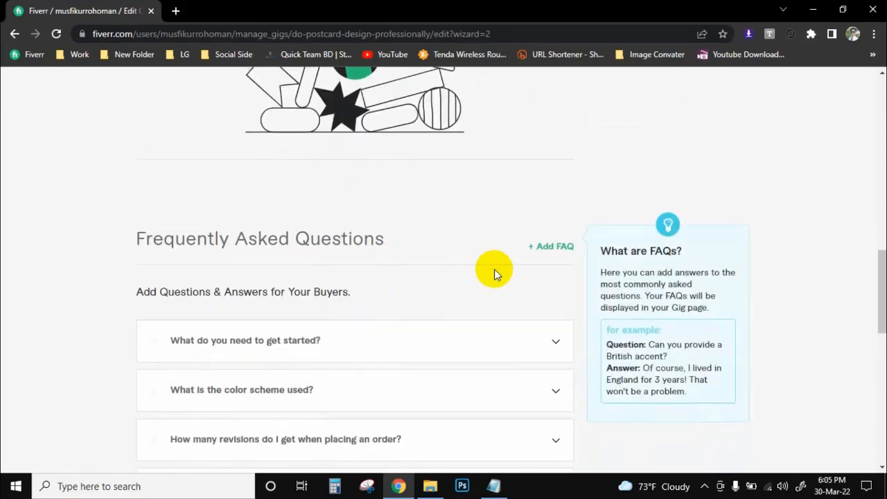
pyautogui.scroll(7, 502, 242)
pyautogui.scroll(5, 511, 219)
pyautogui.scroll(-10, 333, 288)
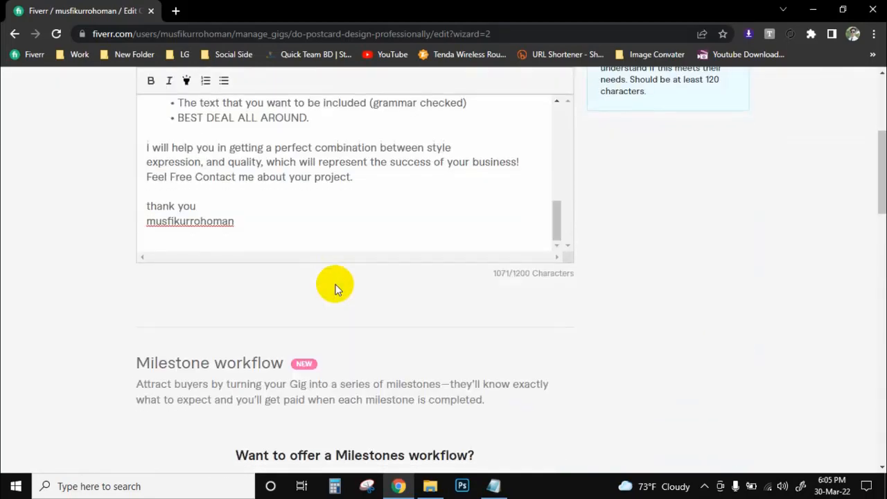
pyautogui.scroll(-6, 336, 288)
pyautogui.click(489, 274)
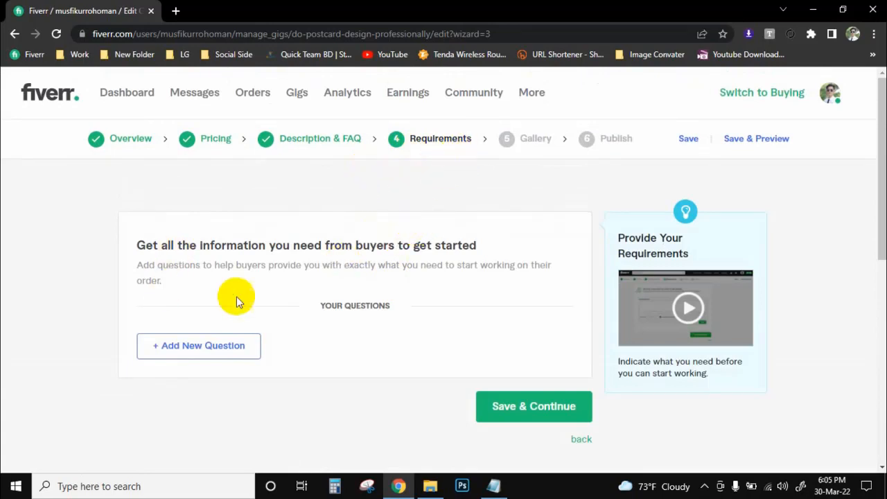
# - Examine the Requirements heading "Get all the information you need from buyers to get started"
pyautogui.moveTo(134, 246); pyautogui.dragTo(525, 253)
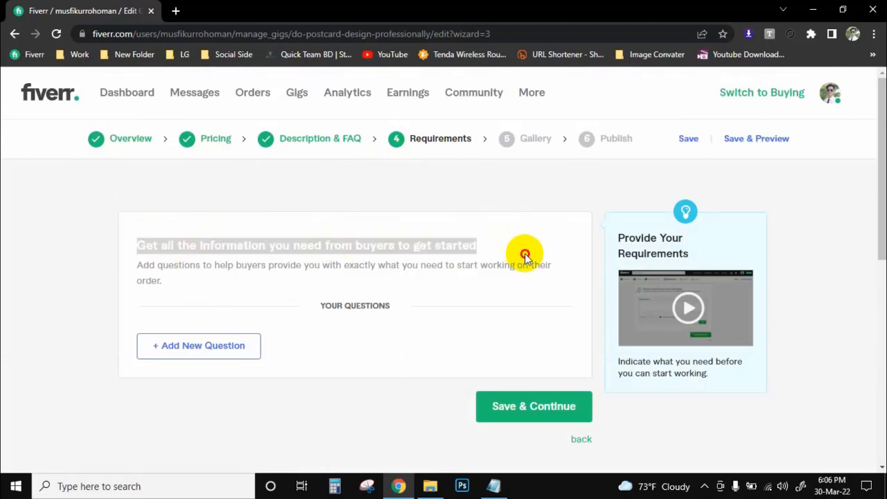
pyautogui.click(505, 228)
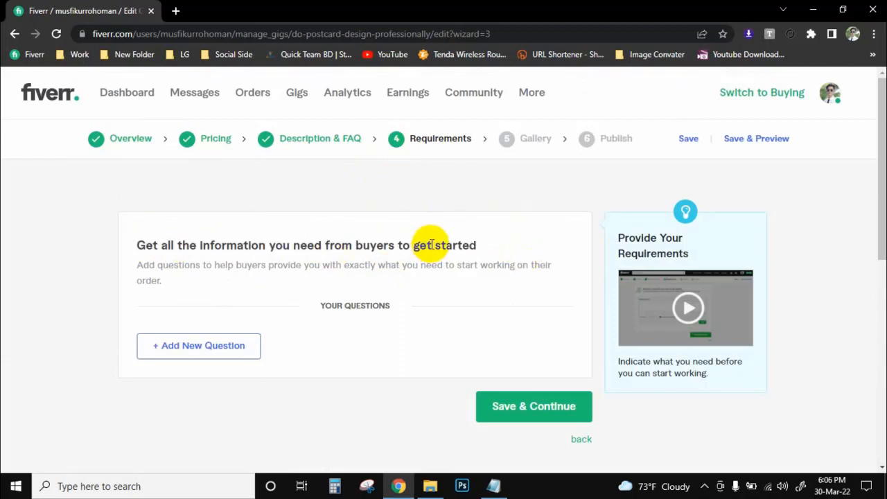
pyautogui.moveTo(138, 242); pyautogui.dragTo(560, 236)
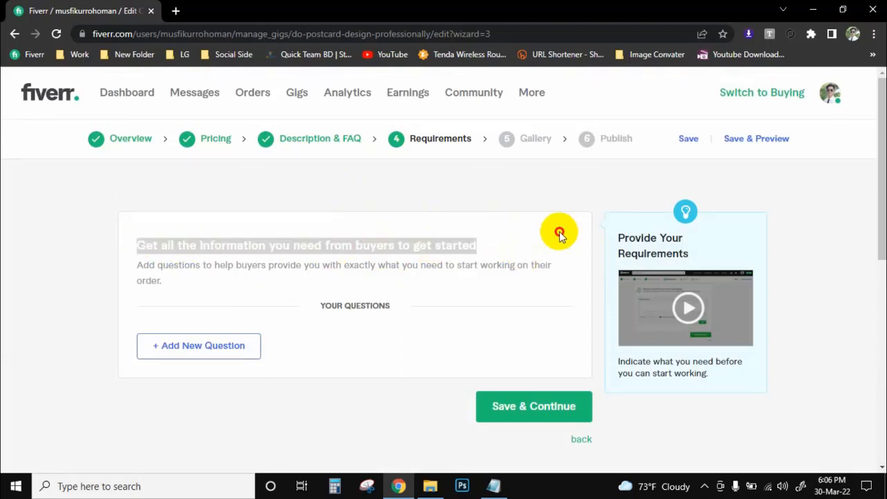
pyautogui.click(542, 231)
pyautogui.moveTo(134, 239); pyautogui.dragTo(572, 236)
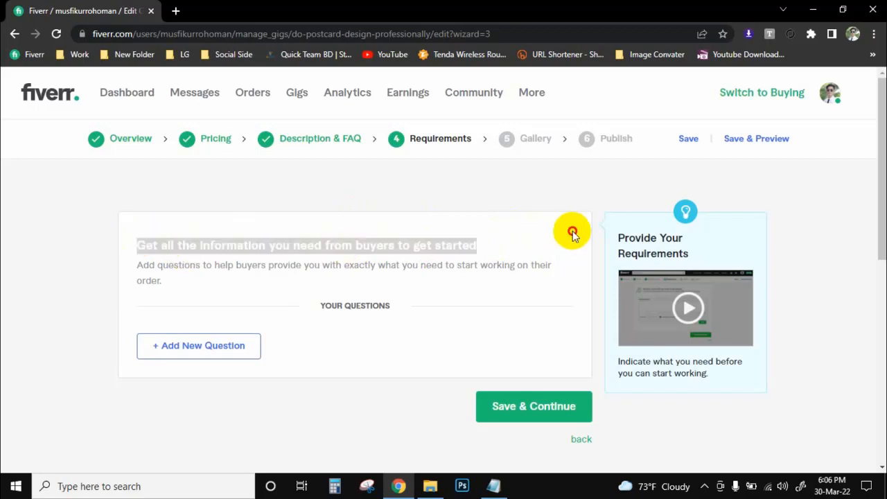
pyautogui.click(492, 215)
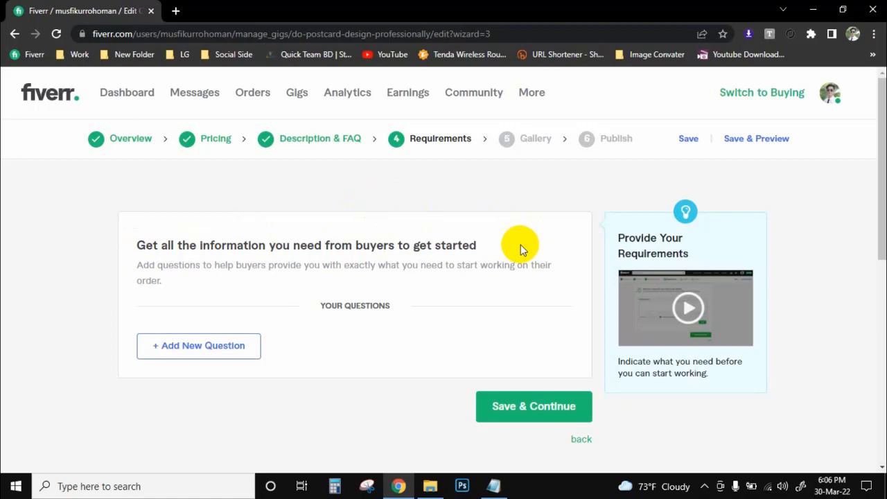
pyautogui.moveTo(134, 244); pyautogui.dragTo(460, 254)
pyautogui.click(491, 243)
# - Create a new buyer requirement question reading "Please send me your all informention and work deatiles"
pyautogui.click(192, 346)
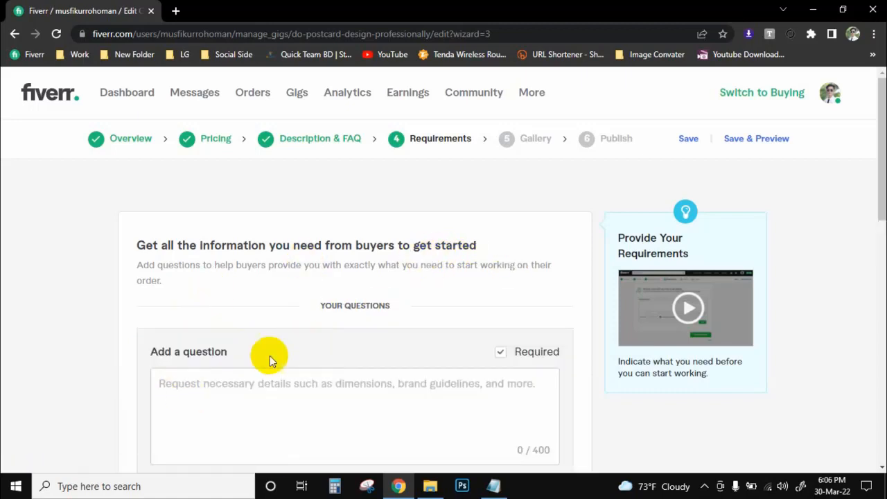
pyautogui.scroll(-3, 249, 291)
pyautogui.scroll(1, 229, 223)
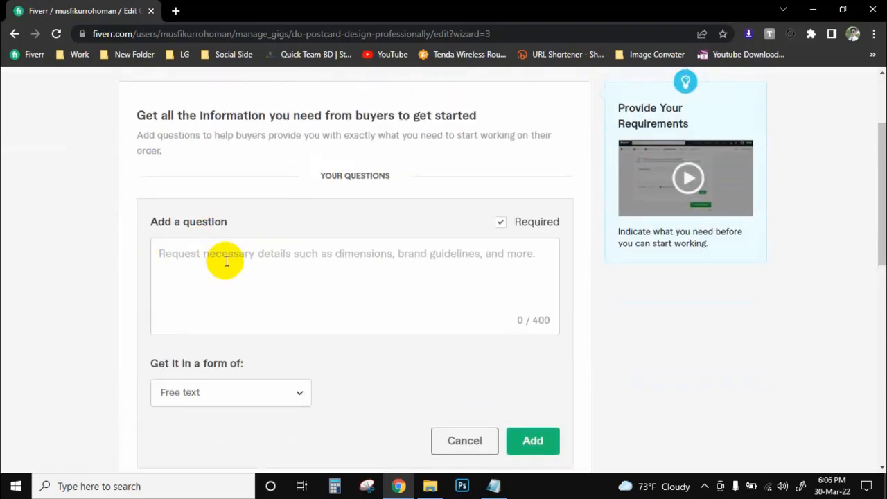
pyautogui.click(226, 262)
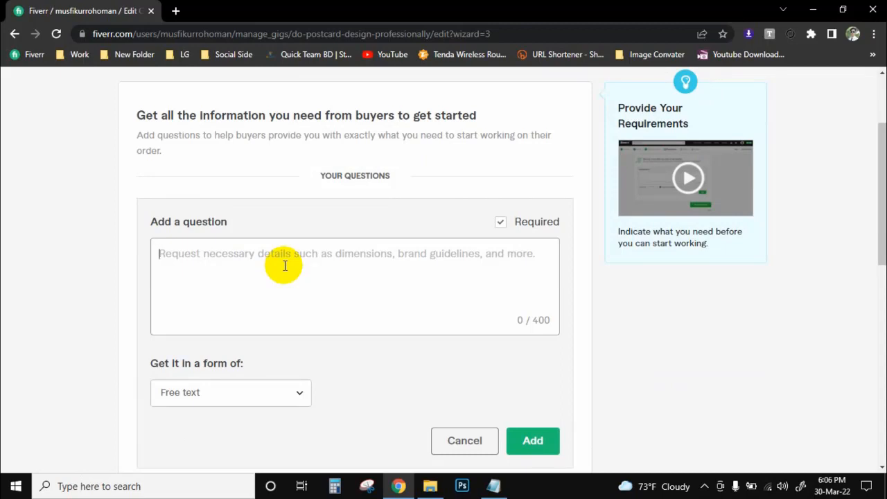
pyautogui.write('P')
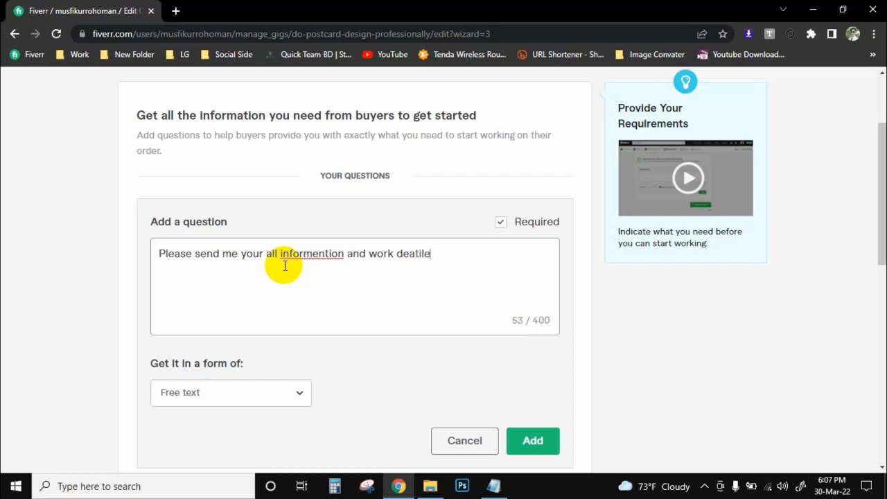
# - Correct the two misspelled words in the requirement question to "information" and "details" using the spelling suggestions
pyautogui.rightClick(317, 256)
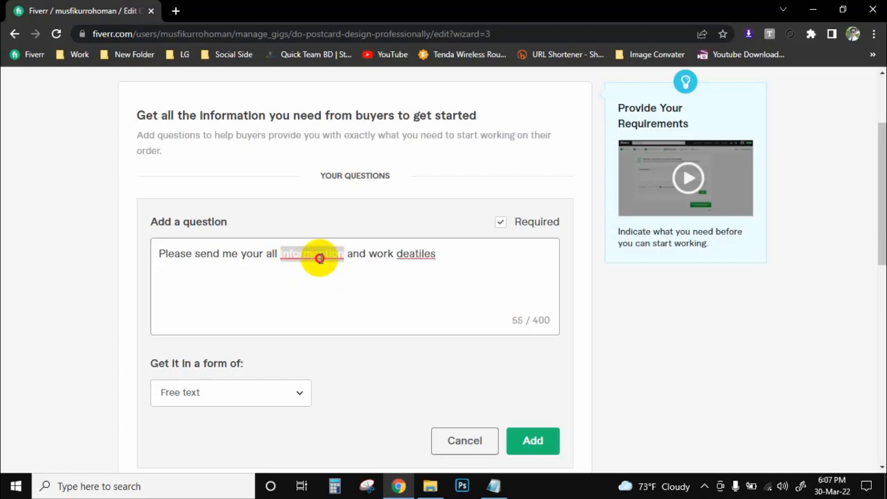
pyautogui.click(340, 271)
pyautogui.rightClick(412, 254)
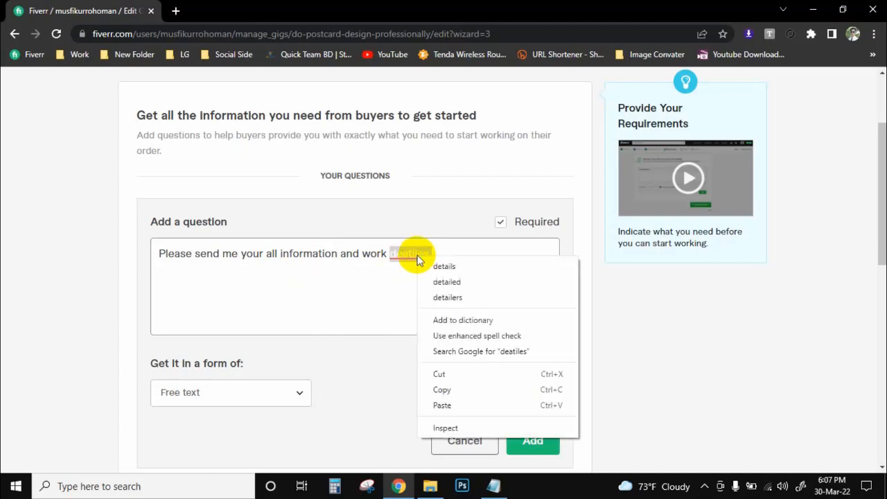
pyautogui.click(429, 265)
# - Insert "#" at the beginning of the requirement question, directly before "Please send me"
pyautogui.click(453, 252)
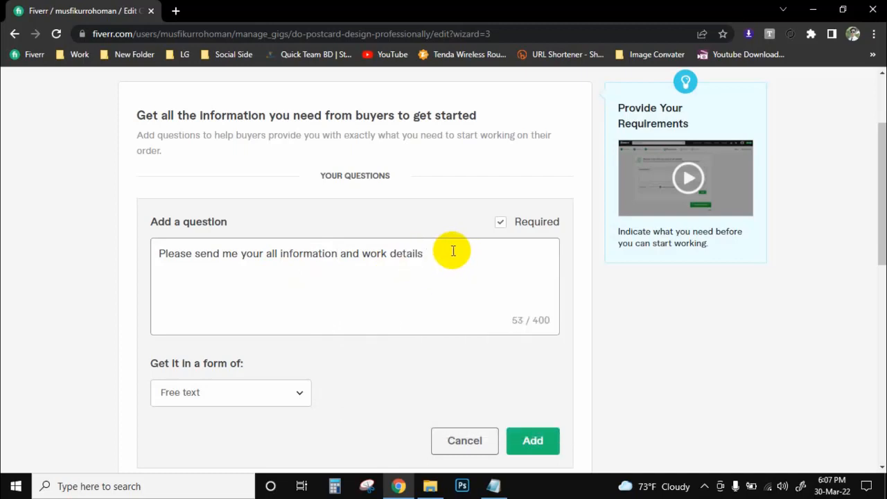
pyautogui.click(158, 252)
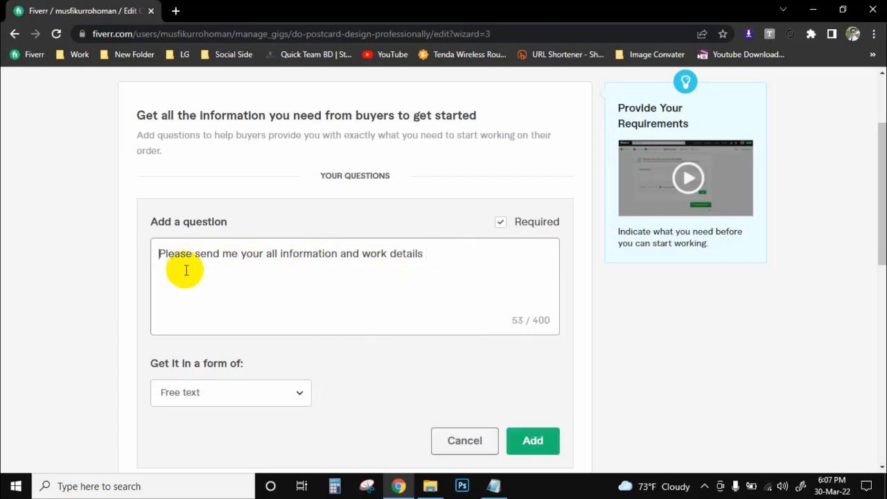
pyautogui.write('#')
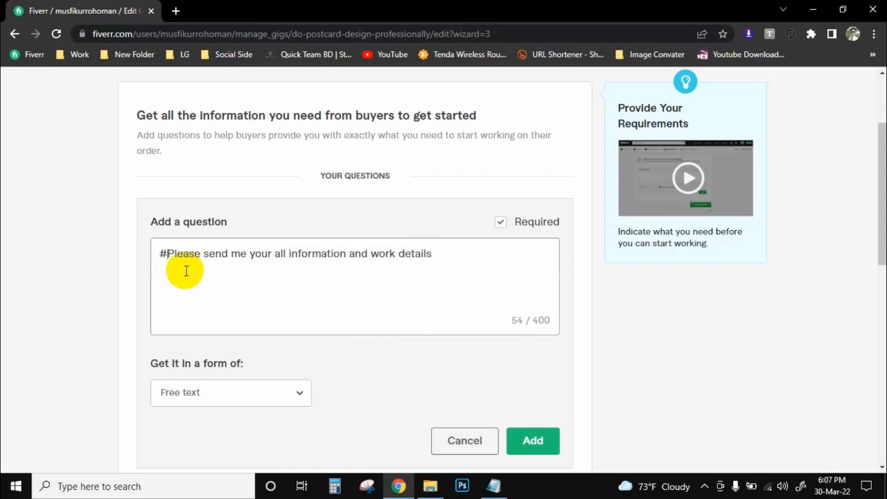
# - Complete the prefix so the requirement question starts with "#1. " and add it as a required free-text question
pyautogui.write('1')
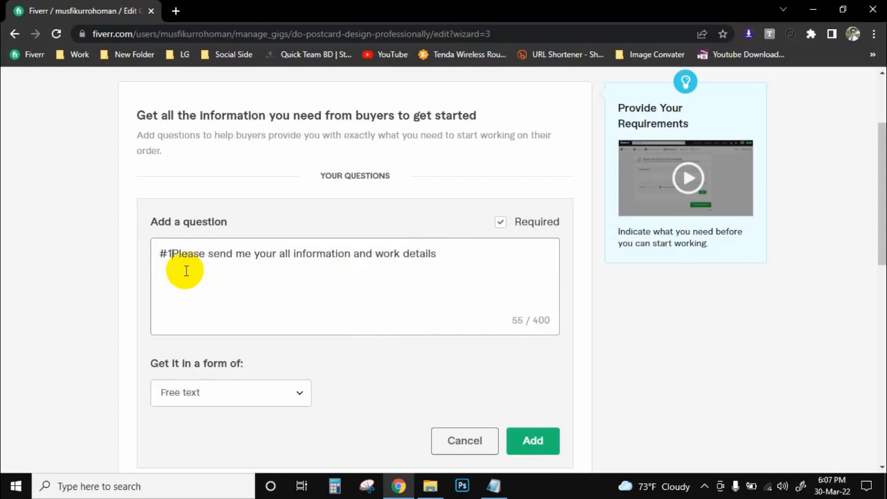
pyautogui.write('.')
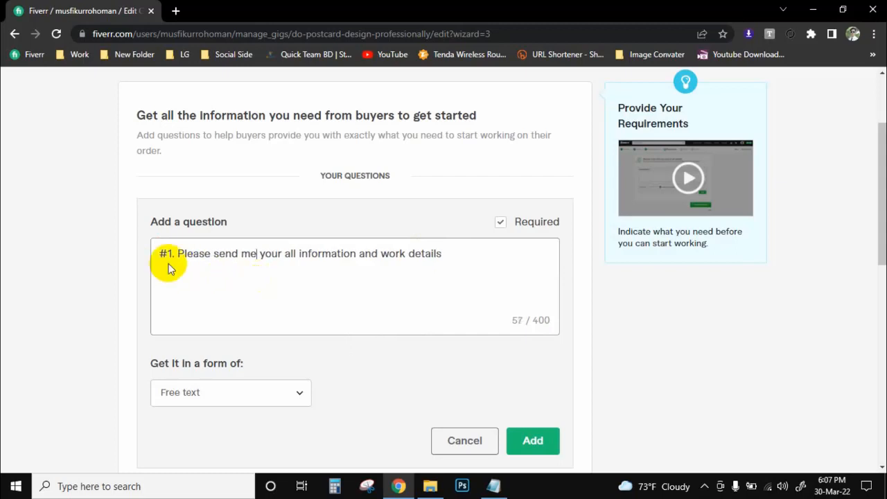
pyautogui.scroll(-1, 362, 238)
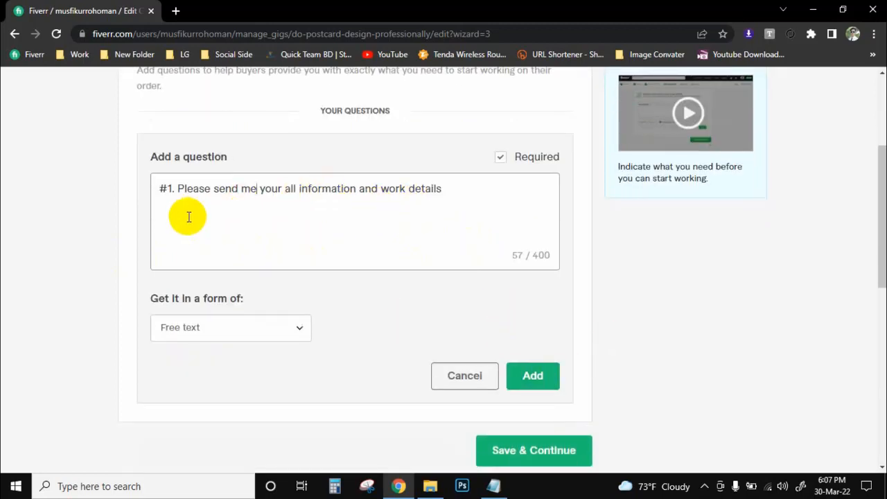
pyautogui.click(464, 194)
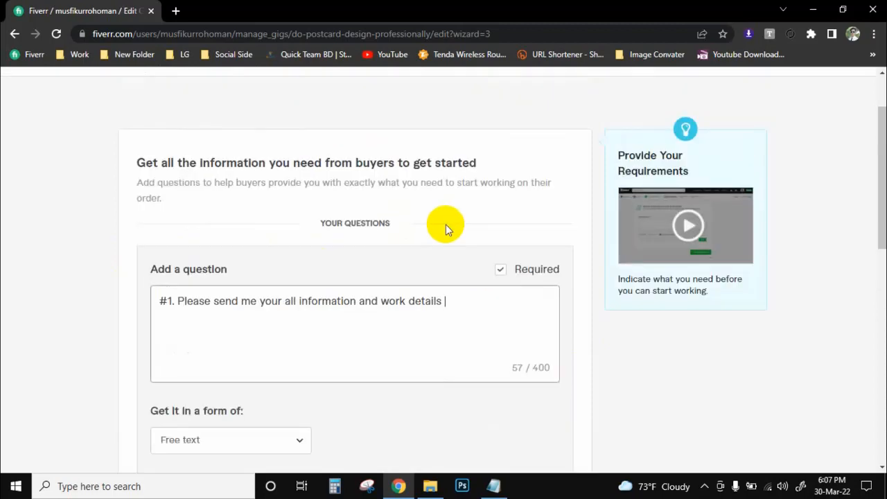
pyautogui.scroll(2, 445, 227)
pyautogui.scroll(-2, 491, 307)
pyautogui.click(534, 376)
pyautogui.scroll(2, 323, 212)
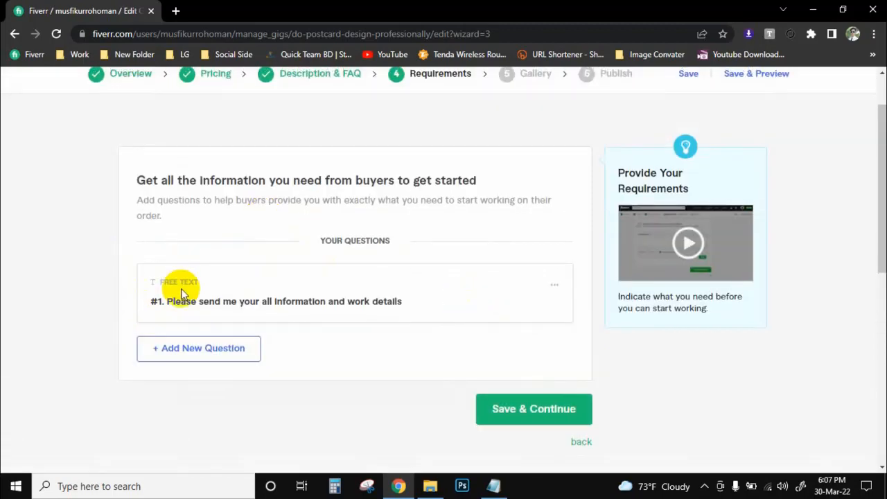
# - Save the buyer requirements and continue to the Gallery stage of the gig
pyautogui.scroll(-1, 485, 296)
pyautogui.scroll(2, 439, 287)
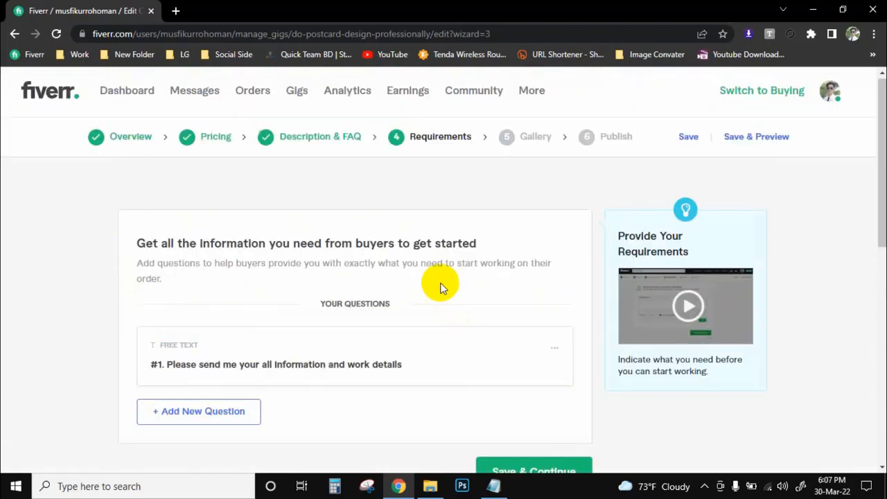
pyautogui.scroll(-3, 464, 276)
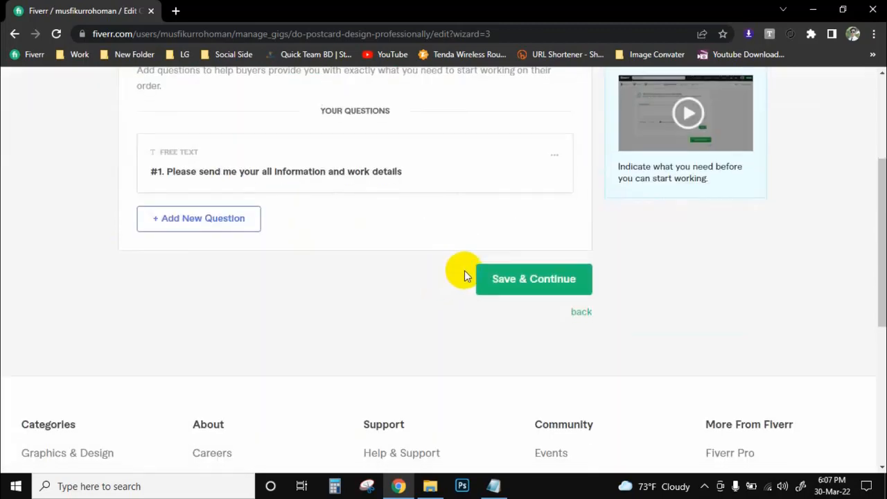
pyautogui.click(548, 281)
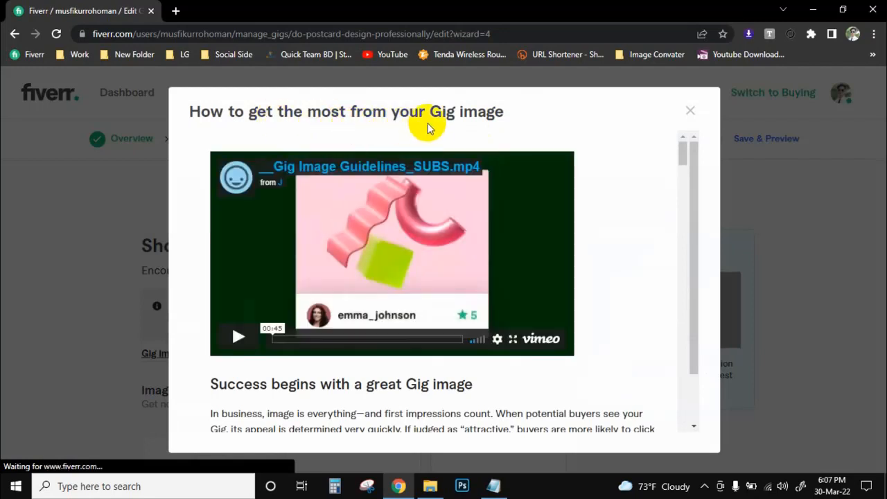
# - Skim the "How to get the most from your Gig image" guidelines and briefly play their video
pyautogui.scroll(-3, 398, 224)
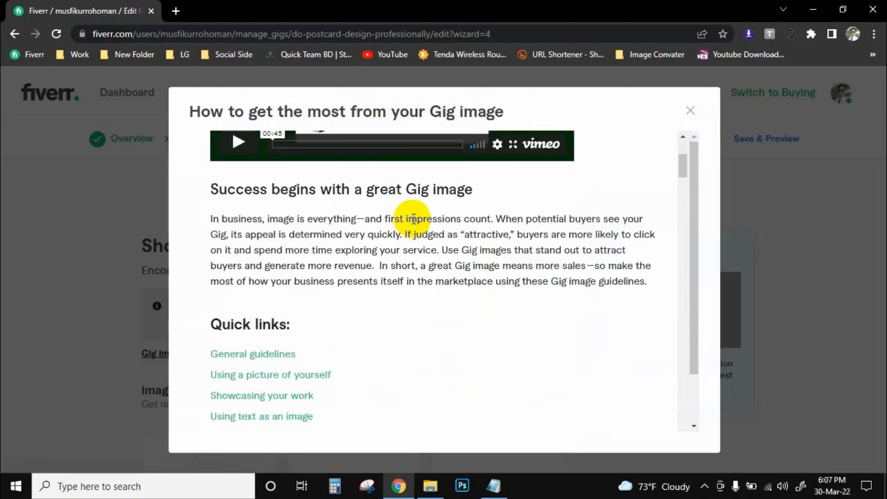
pyautogui.scroll(3, 396, 223)
pyautogui.scroll(-3, 408, 246)
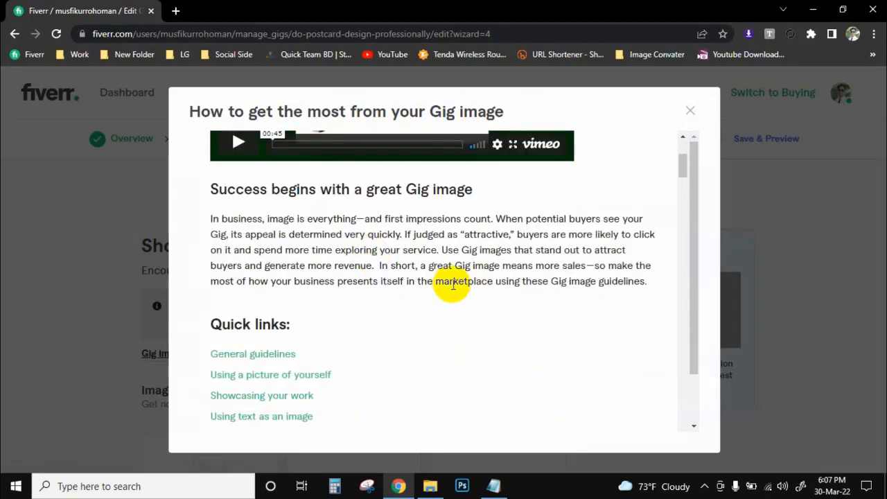
pyautogui.scroll(3, 451, 291)
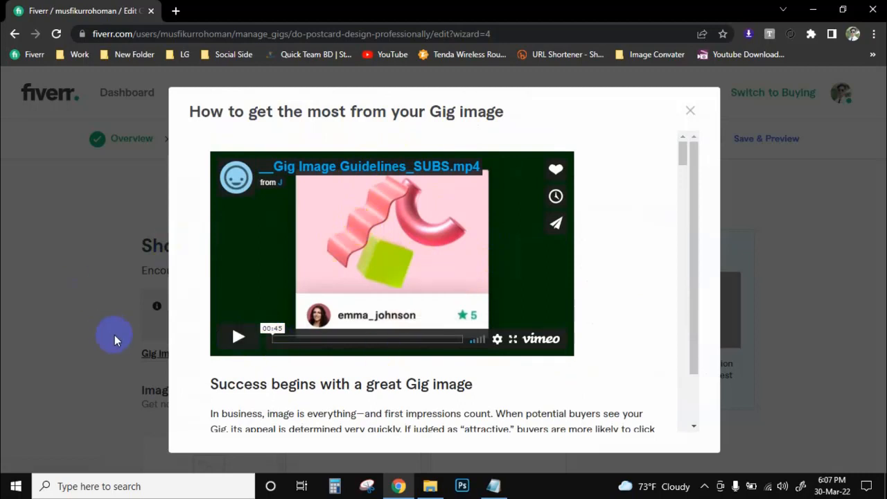
pyautogui.click(238, 338)
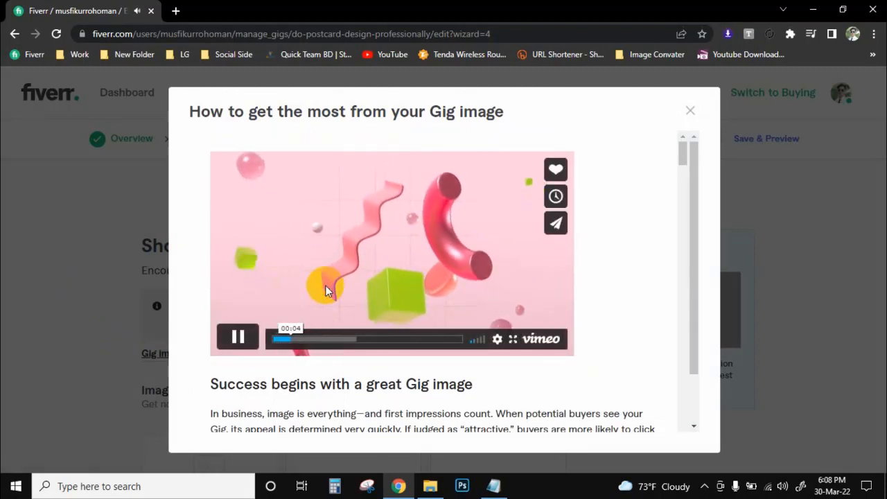
pyautogui.click(238, 336)
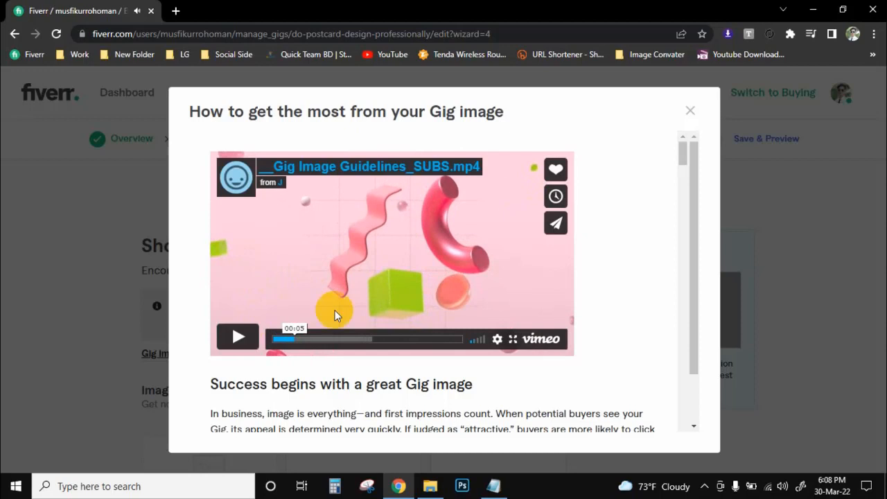
pyautogui.click(414, 252)
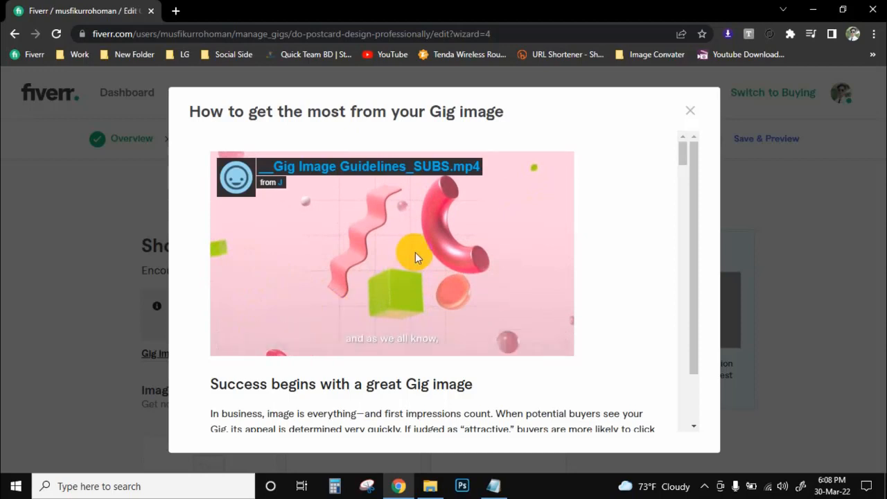
pyautogui.click(415, 253)
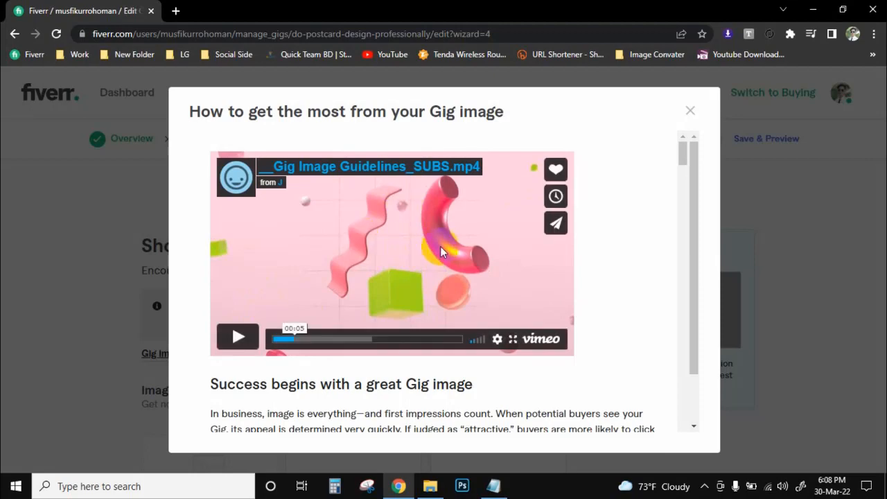
# - Close the gig image guidelines and go to the gallery's Images section
pyautogui.click(690, 112)
pyautogui.scroll(-1, 545, 234)
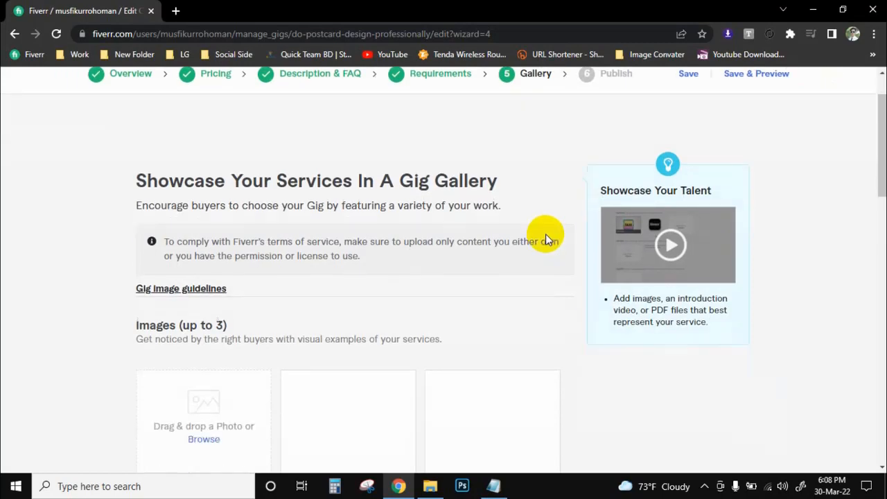
pyautogui.scroll(-1, 547, 231)
pyautogui.scroll(-1, 519, 227)
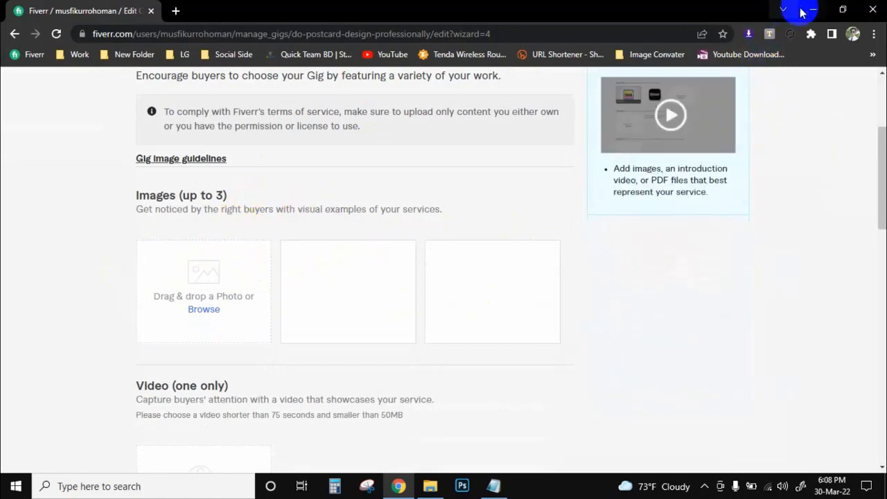
# - Minimize the browser and shrink the Postcard Text Notepad window to reveal the "Gig postcard design" folder
pyautogui.click(813, 10)
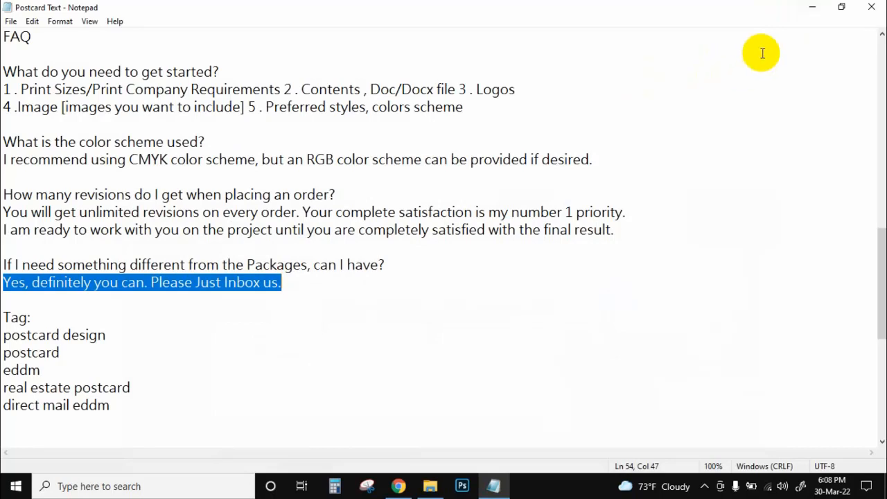
pyautogui.click(657, 103)
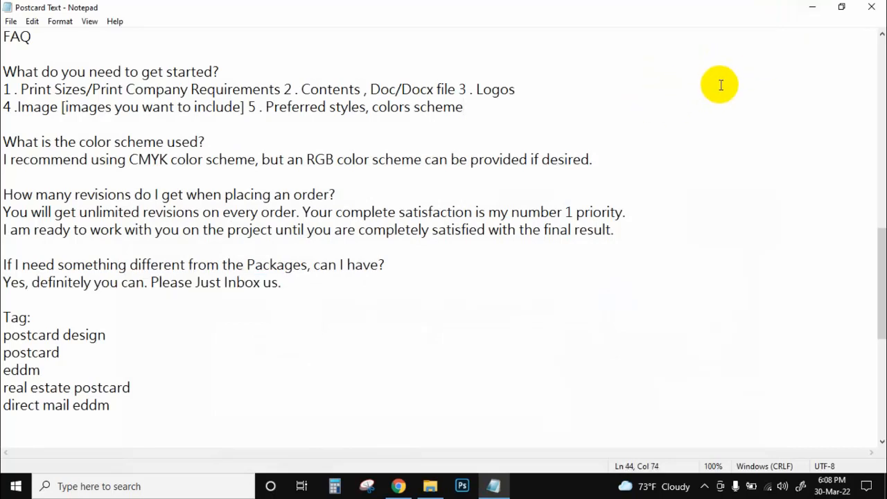
pyautogui.click(656, 144)
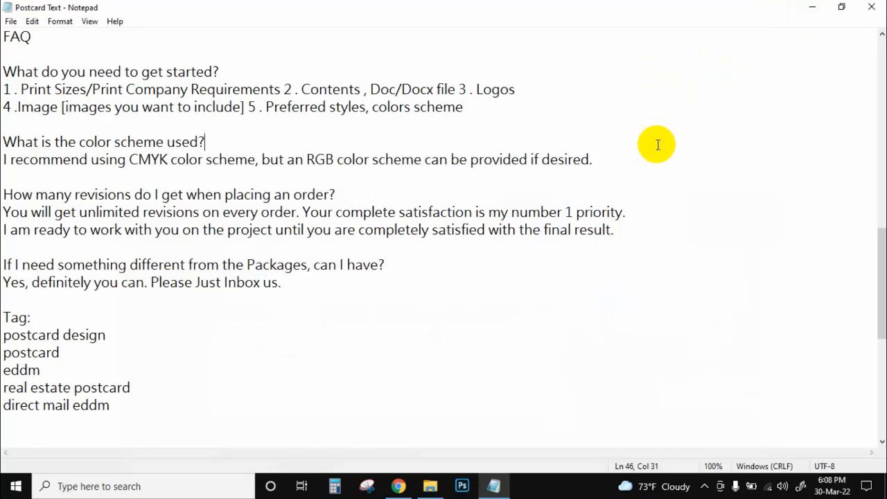
pyautogui.click(841, 7)
# - Examine the detailed file properties of the image "I will do postcard design professionally (2)", then close them
pyautogui.click(248, 161)
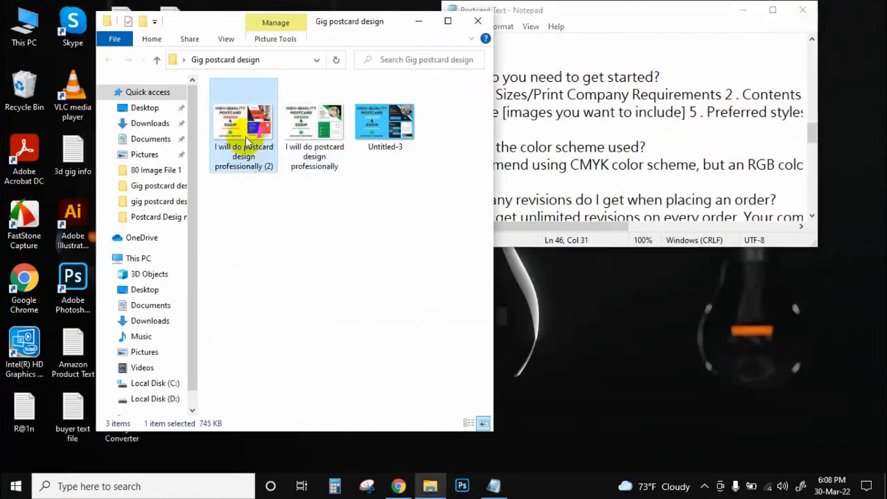
pyautogui.rightClick(244, 135)
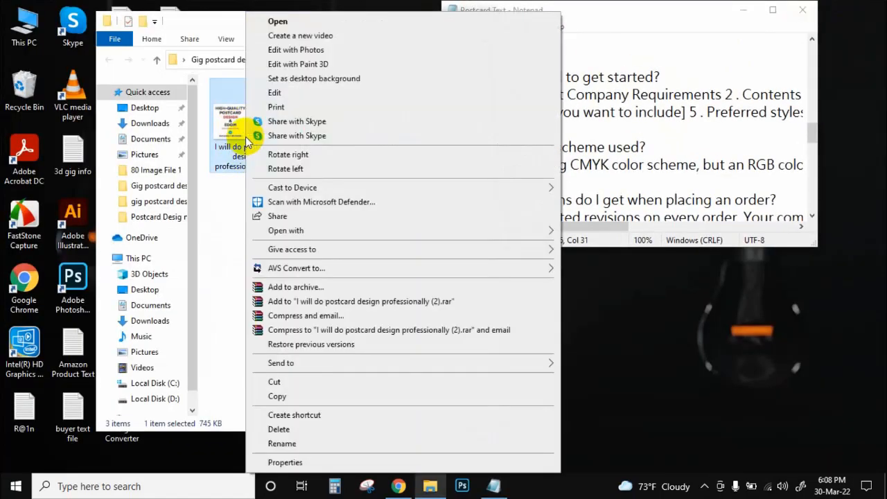
pyautogui.click(277, 460)
pyautogui.click(334, 167)
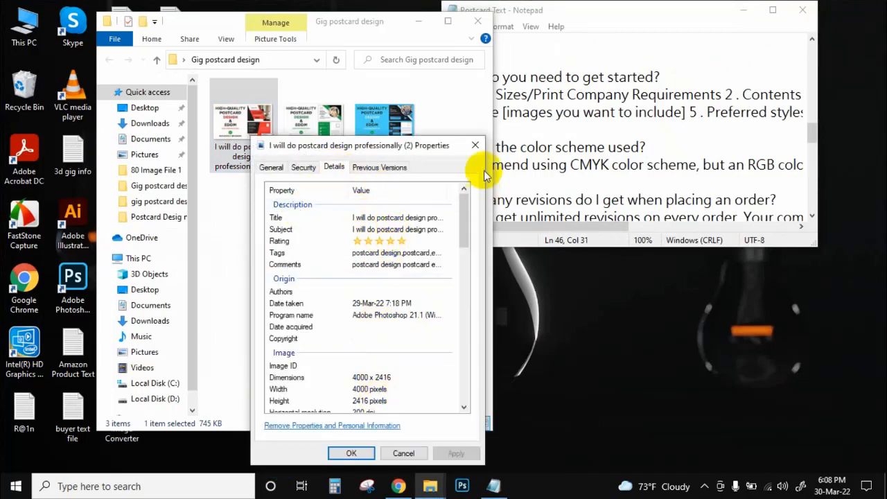
pyautogui.click(475, 145)
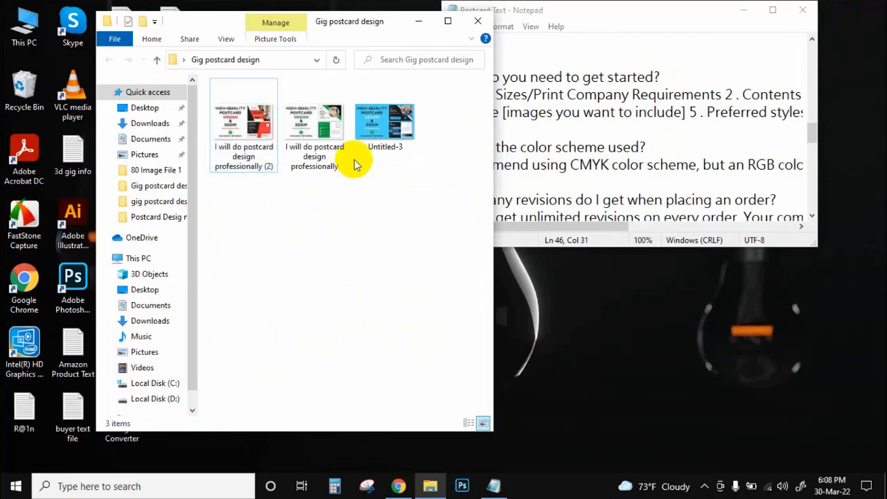
pyautogui.click(385, 138)
pyautogui.rightClick(385, 139)
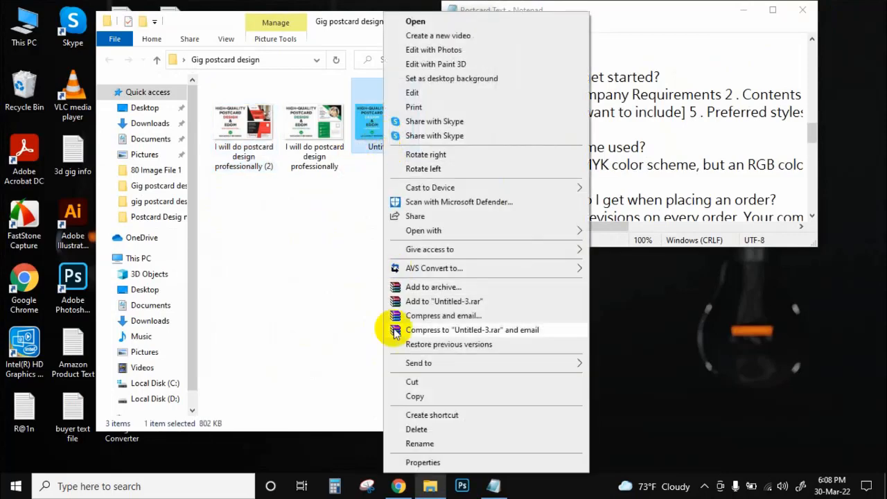
pyautogui.click(380, 129)
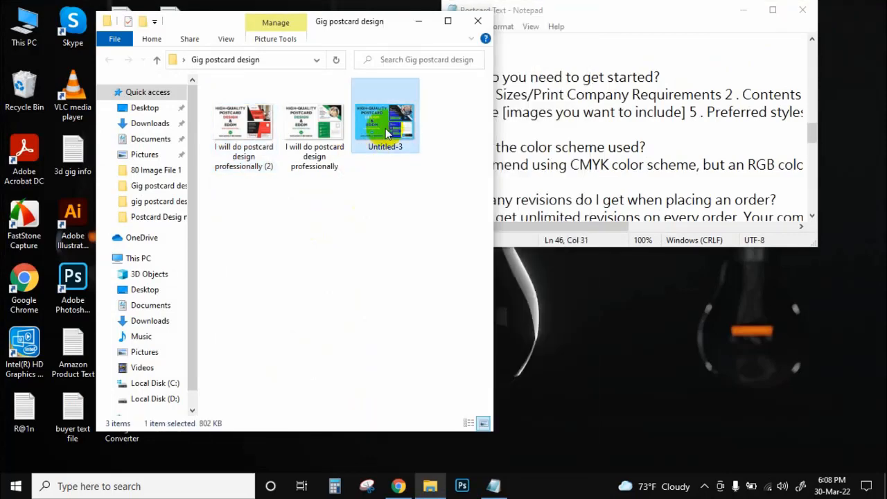
pyautogui.rightClick(386, 128)
pyautogui.click(421, 443)
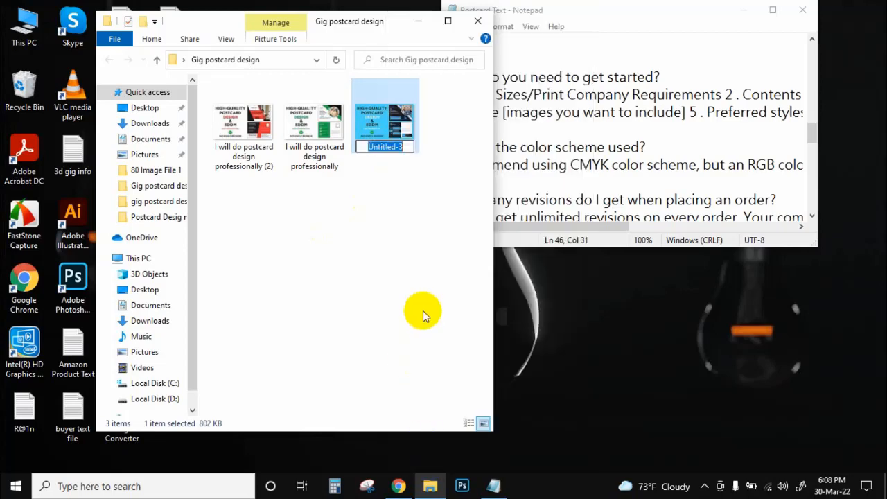
pyautogui.press('BackSpace')
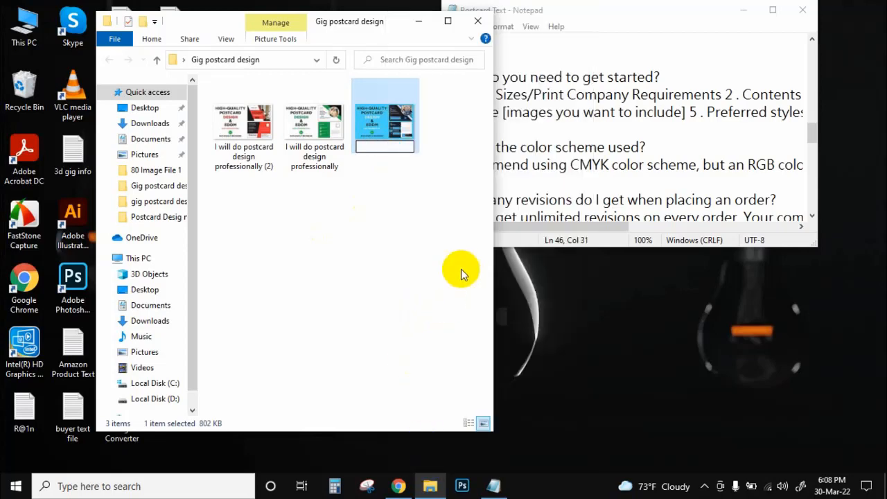
# - Move the Notepad window clear of the folder and copy the gig title "I will do postcard design professionally"
pyautogui.scroll(10, 562, 153)
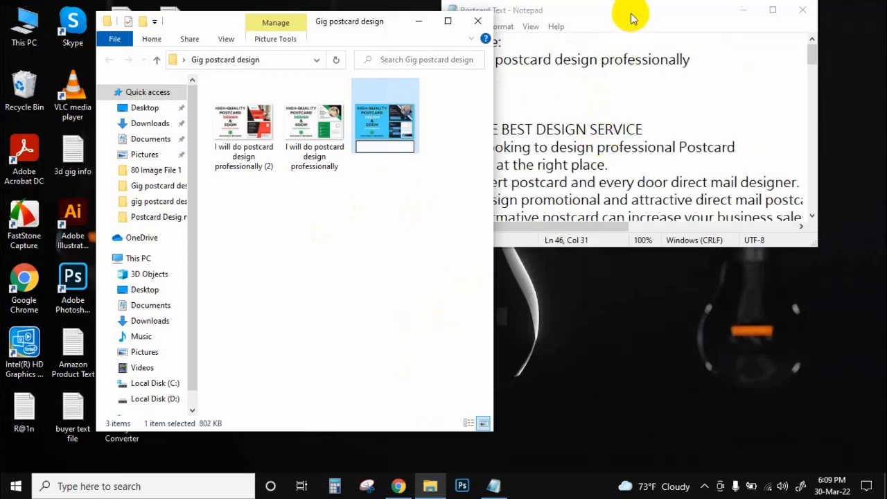
pyautogui.moveTo(632, 16); pyautogui.dragTo(795, 15)
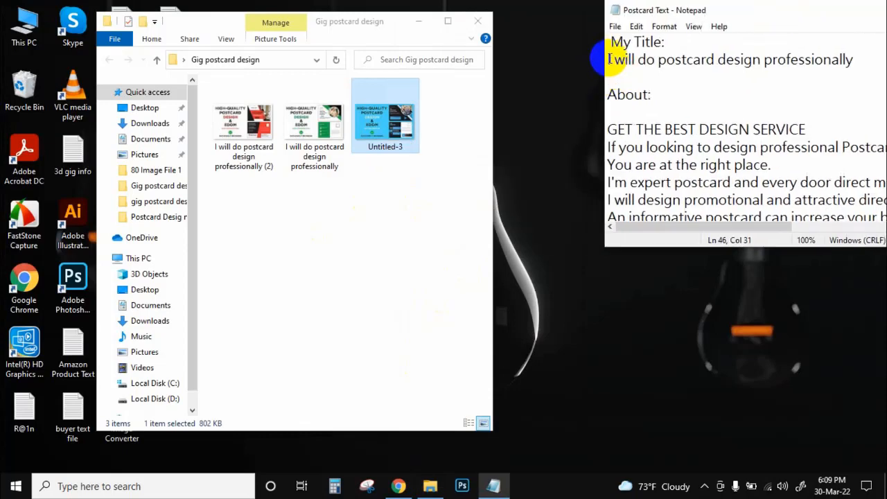
pyautogui.moveTo(608, 60); pyautogui.dragTo(875, 59)
pyautogui.hotkey('ctrl', 'c')
# - Rename the Untitled-3 image with the copied title, as "I will do postcard design professionally (3)"
pyautogui.click(377, 138)
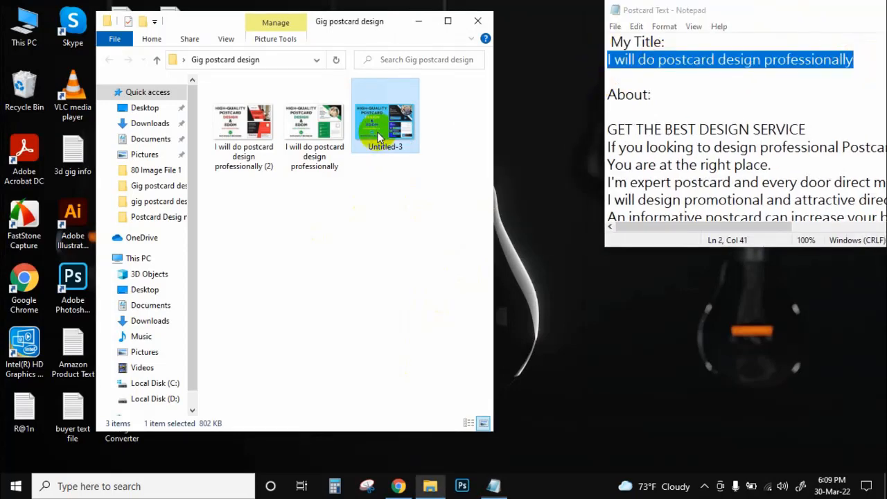
pyautogui.rightClick(378, 139)
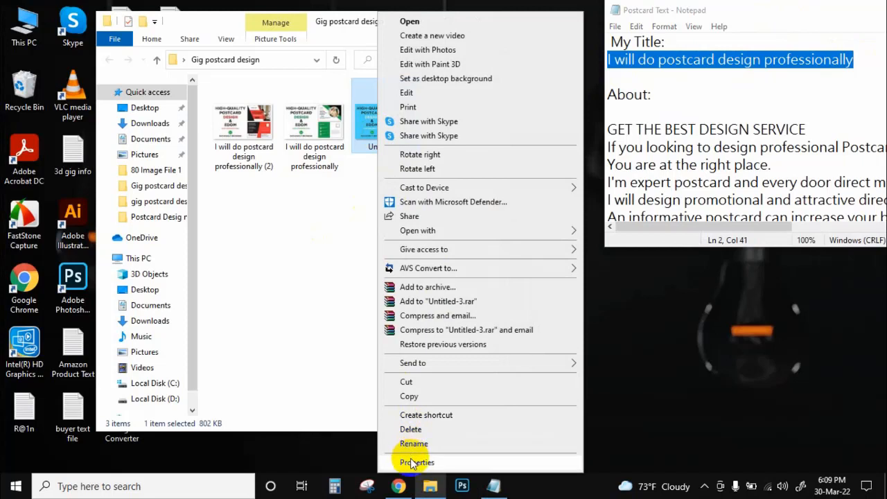
pyautogui.click(413, 444)
pyautogui.hotkey('ctrl', 'v')
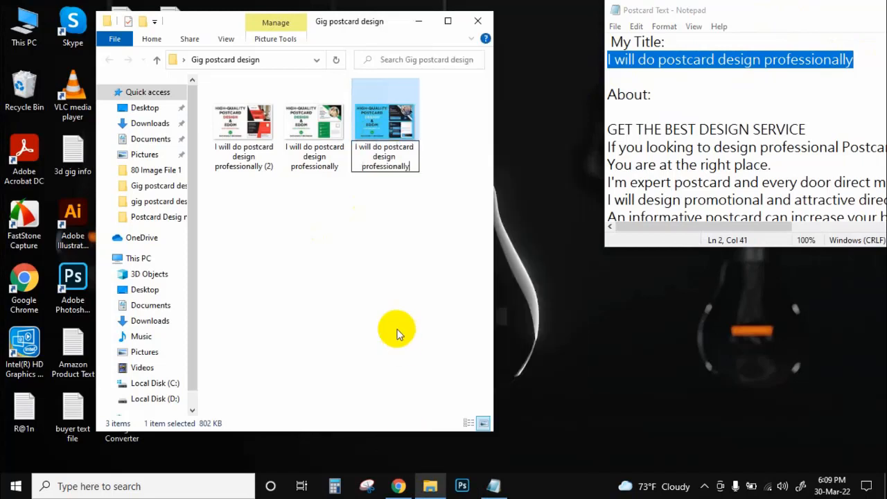
pyautogui.press('Return')
pyautogui.click(326, 271)
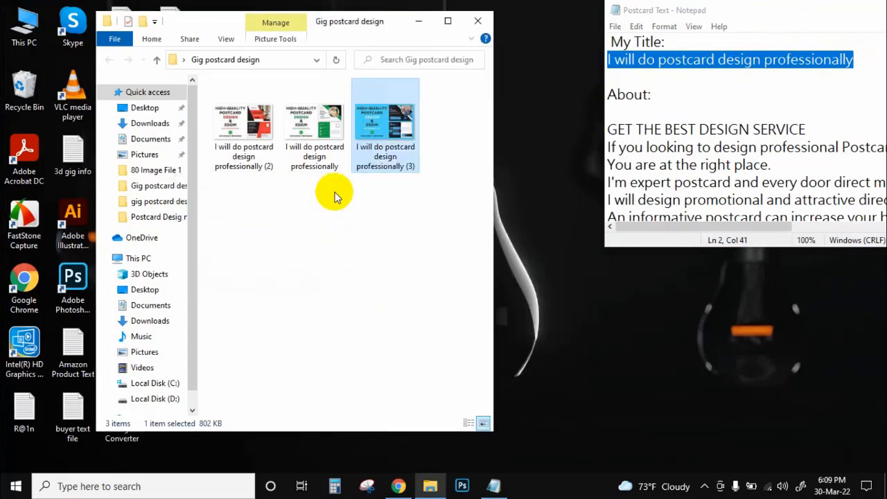
# - In the details of the image "I will do postcard design professionally (3)", paste the copied gig title as title and subject and set a five-star rating
pyautogui.rightClick(388, 135)
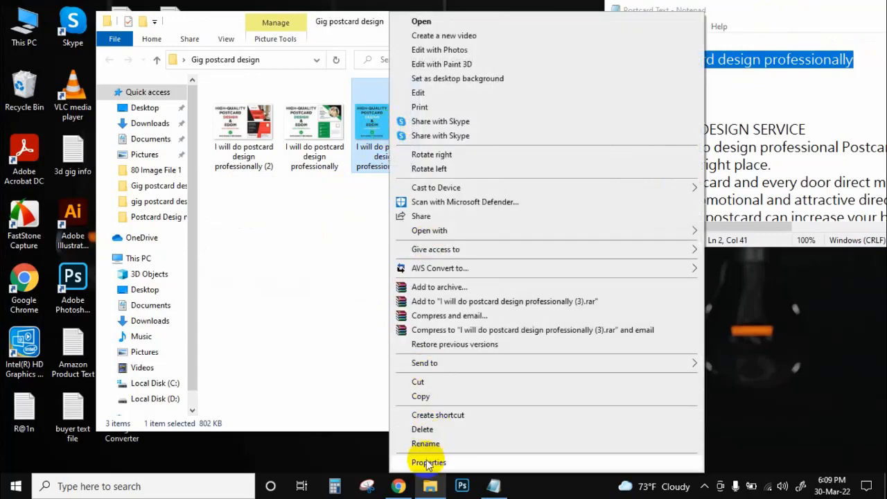
pyautogui.click(428, 462)
pyautogui.click(478, 162)
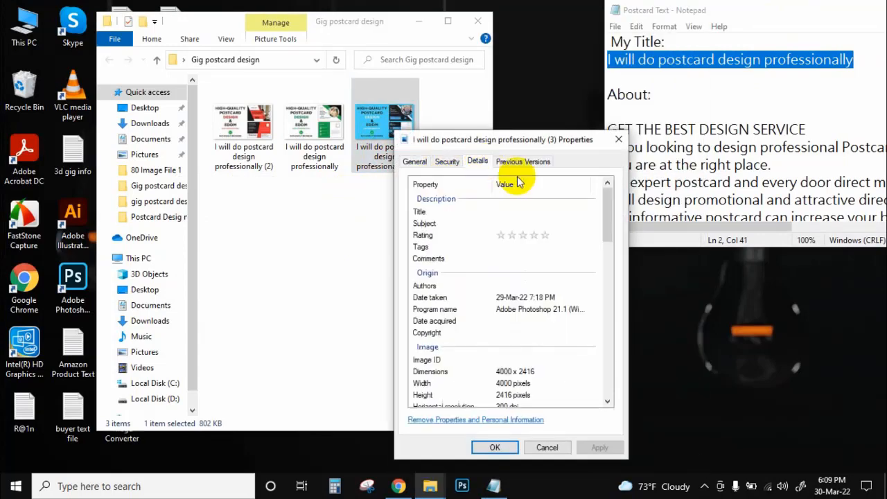
pyautogui.click(502, 211)
pyautogui.rightClick(513, 211)
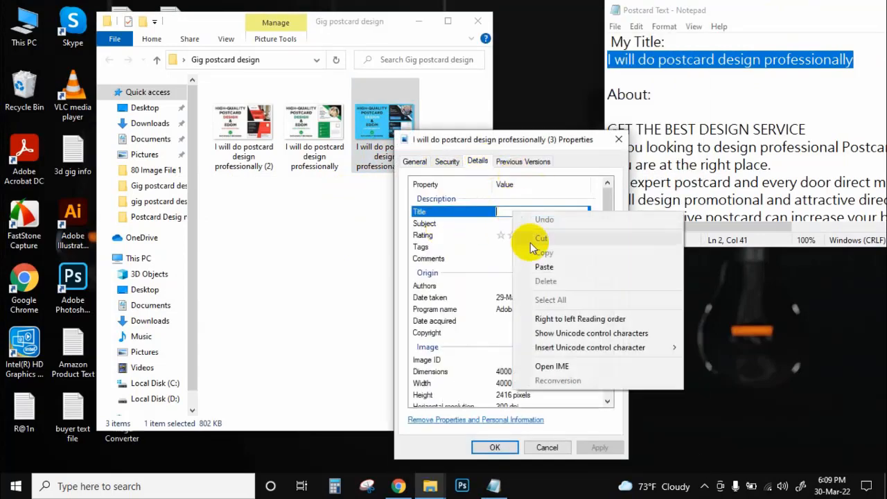
pyautogui.click(544, 266)
pyautogui.click(520, 223)
pyautogui.rightClick(514, 224)
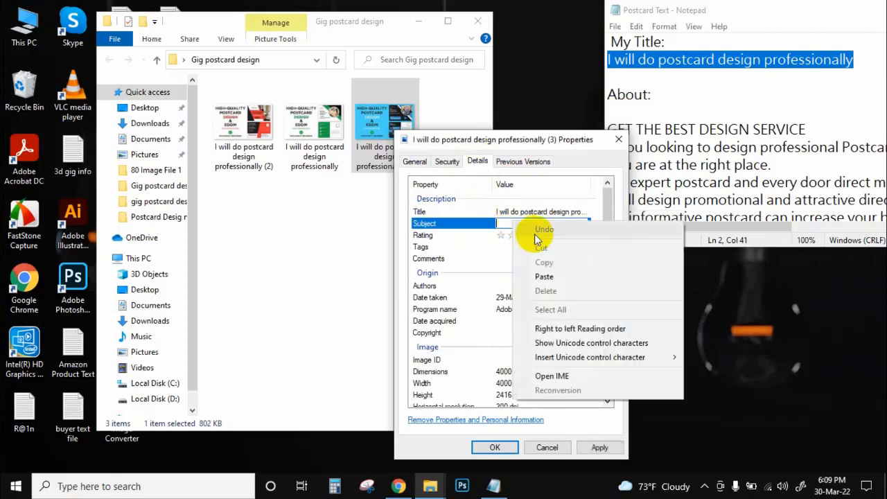
pyautogui.click(545, 277)
pyautogui.click(545, 236)
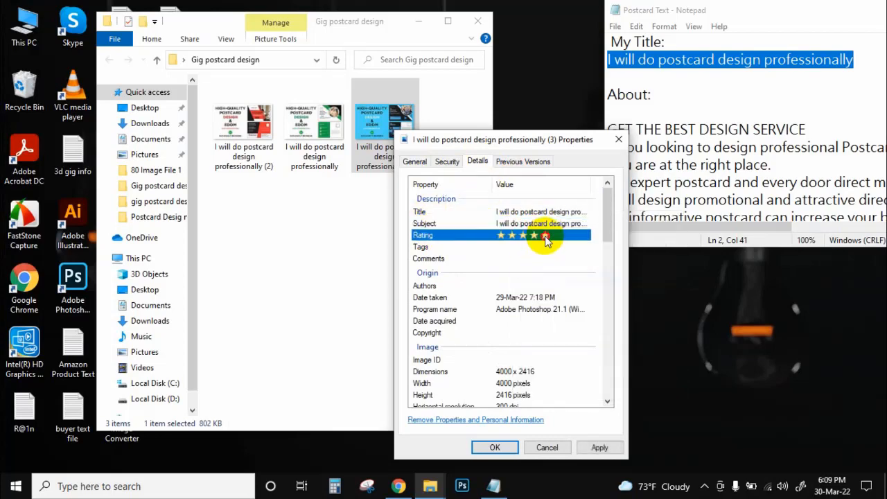
# - Copy the five tags from "postcard design" to "direct mail eddm" in the Postcard Text notes into the image's tags, separated by commas, and save
pyautogui.click(509, 247)
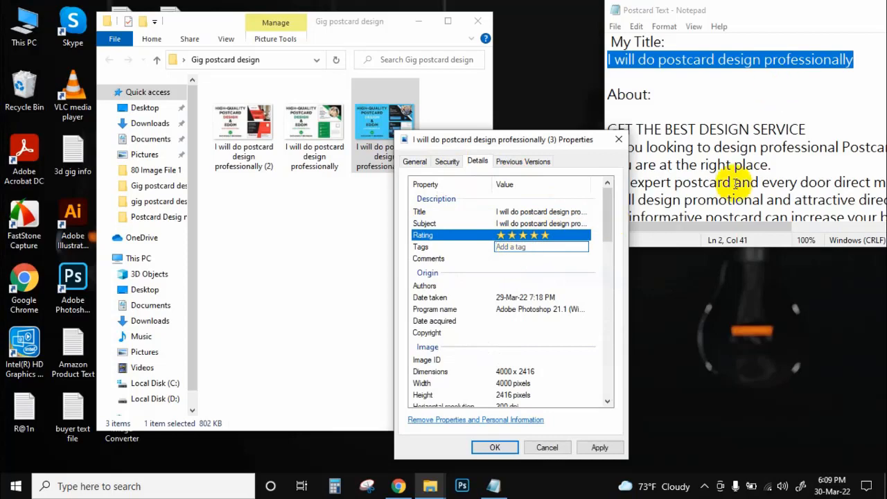
pyautogui.click(733, 168)
pyautogui.scroll(-15, 741, 167)
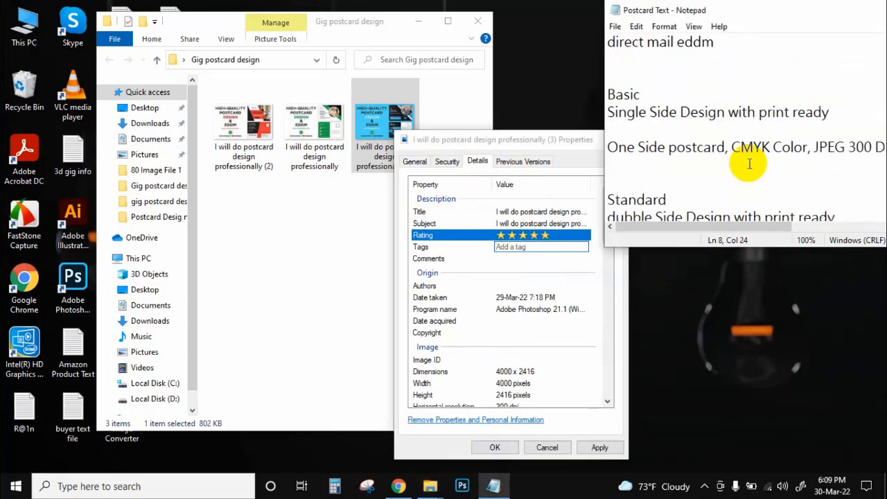
pyautogui.scroll(-5, 749, 164)
pyautogui.scroll(6, 749, 163)
pyautogui.moveTo(604, 77); pyautogui.dragTo(721, 147)
pyautogui.hotkey('ctrl', 'c')
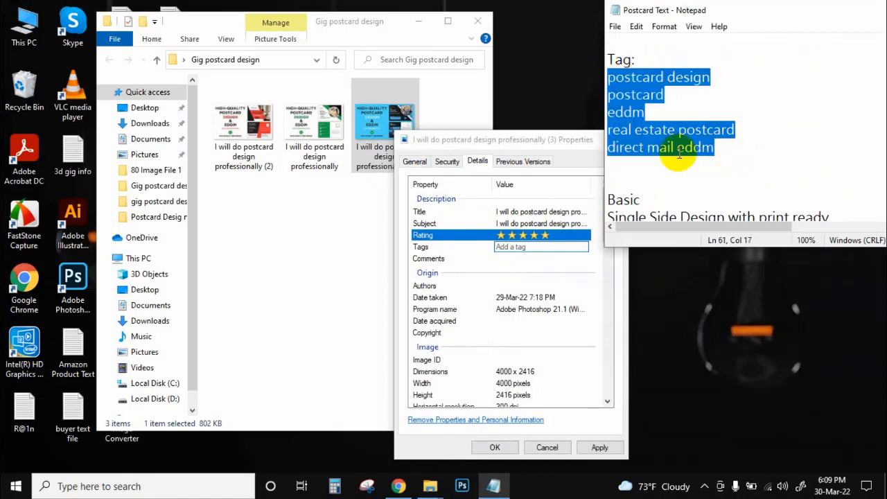
pyautogui.click(516, 247)
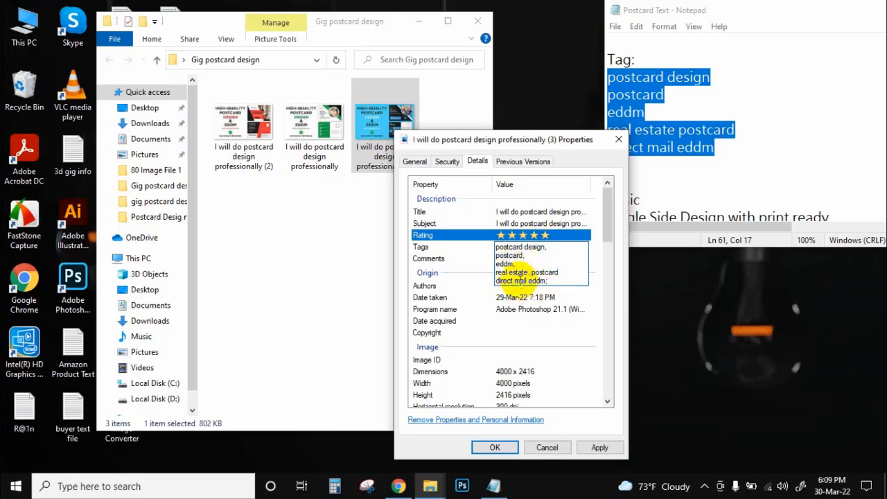
pyautogui.press('Return')
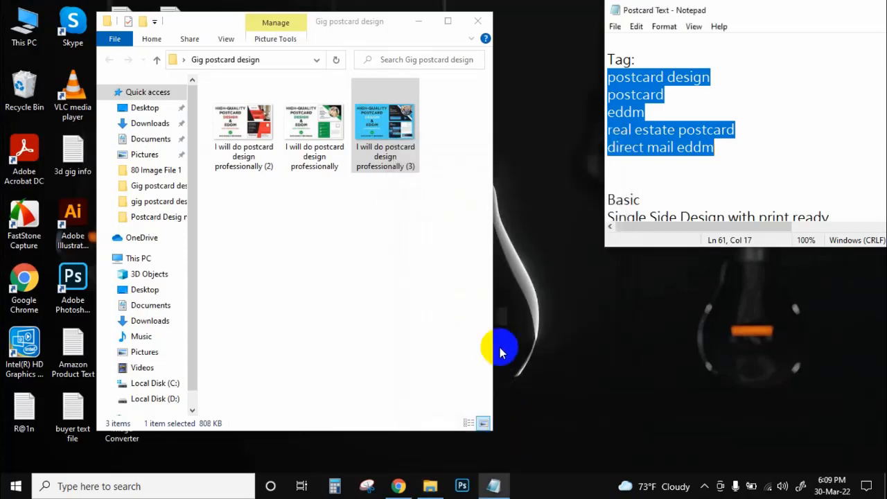
# - Reopen the detailed properties of image (3), review them, and paste the copied tag list into the comments
pyautogui.rightClick(390, 140)
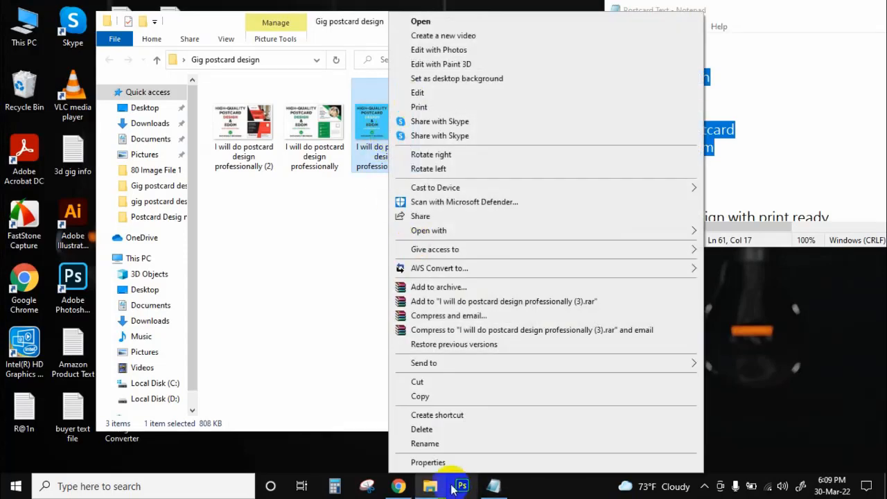
pyautogui.click(438, 461)
pyautogui.click(478, 168)
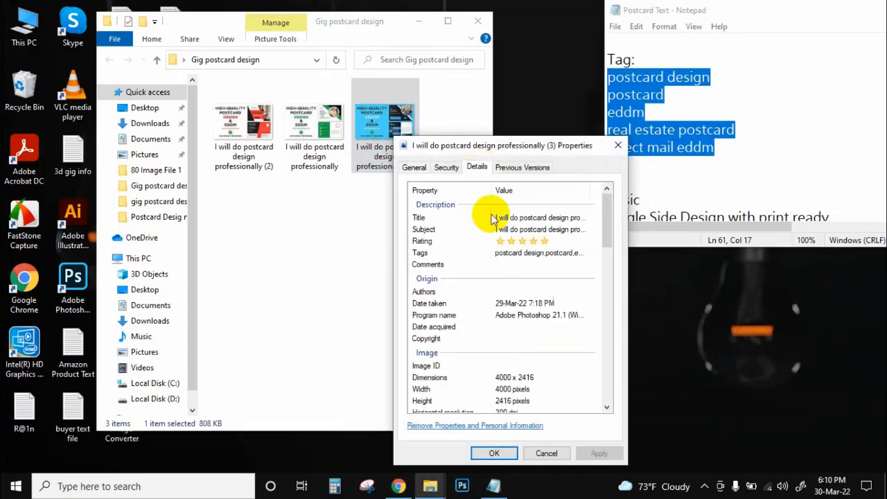
pyautogui.scroll(-3, 494, 238)
pyautogui.scroll(3, 526, 246)
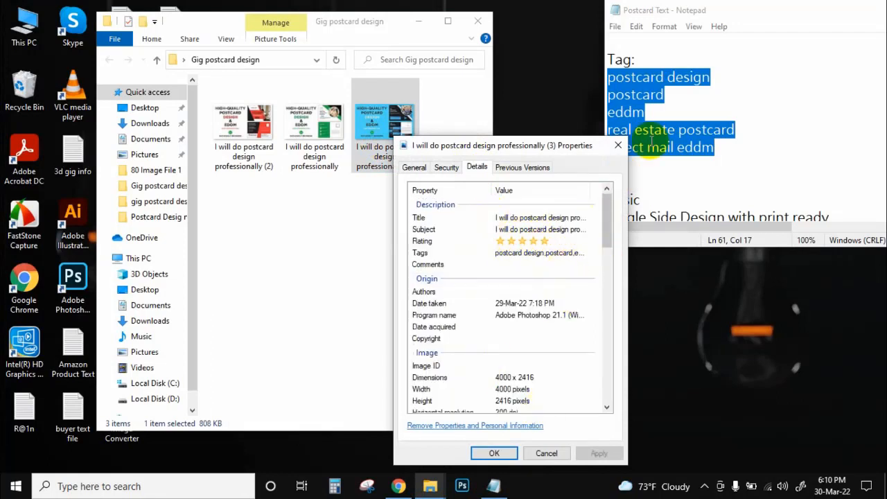
pyautogui.rightClick(513, 266)
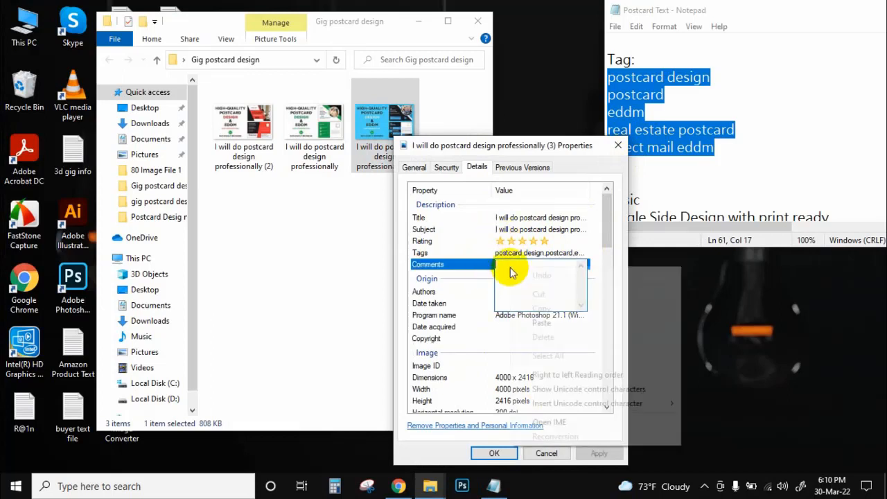
pyautogui.click(525, 318)
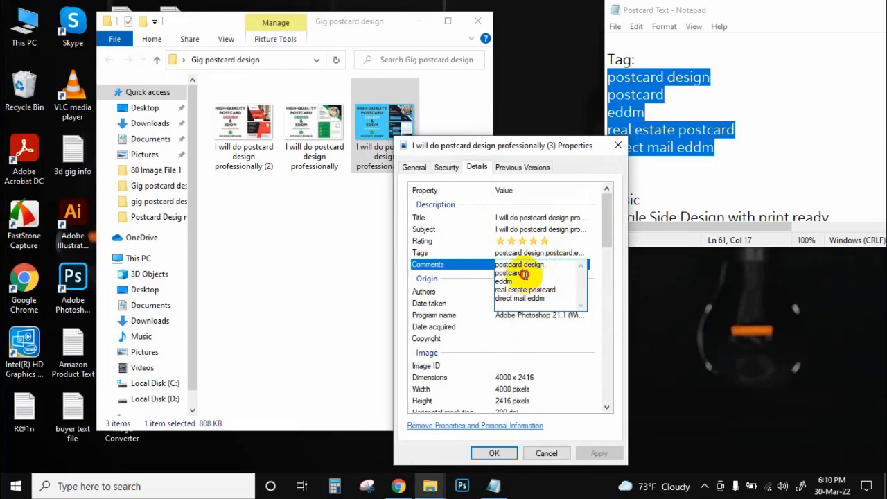
# - Add commas to the comments after "postcard", "eddm", "real estate" and "postcard", and before the last "eddm", and save the properties
pyautogui.write(',')
pyautogui.click(516, 283)
pyautogui.write(',')
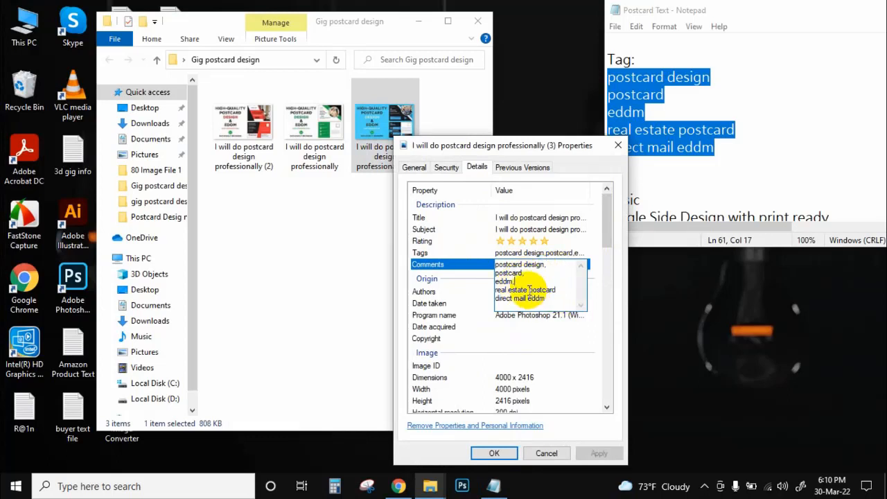
pyautogui.click(529, 289)
pyautogui.write(',')
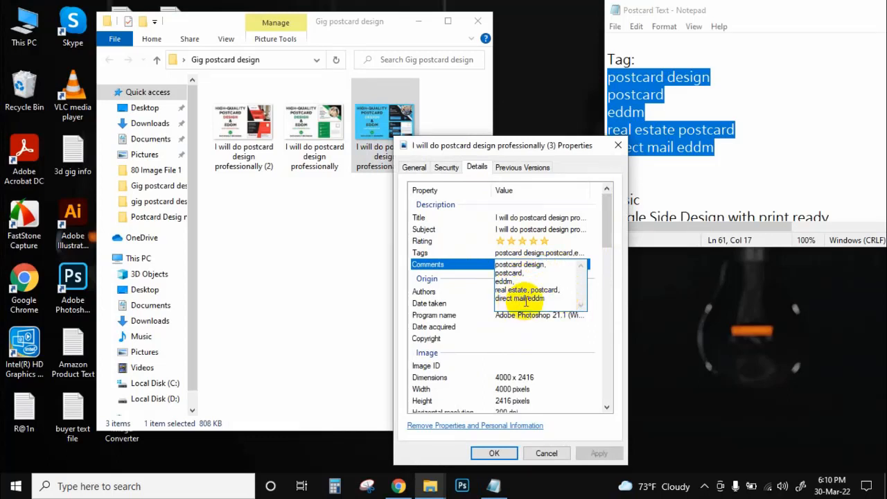
pyautogui.click(528, 299)
pyautogui.write(',')
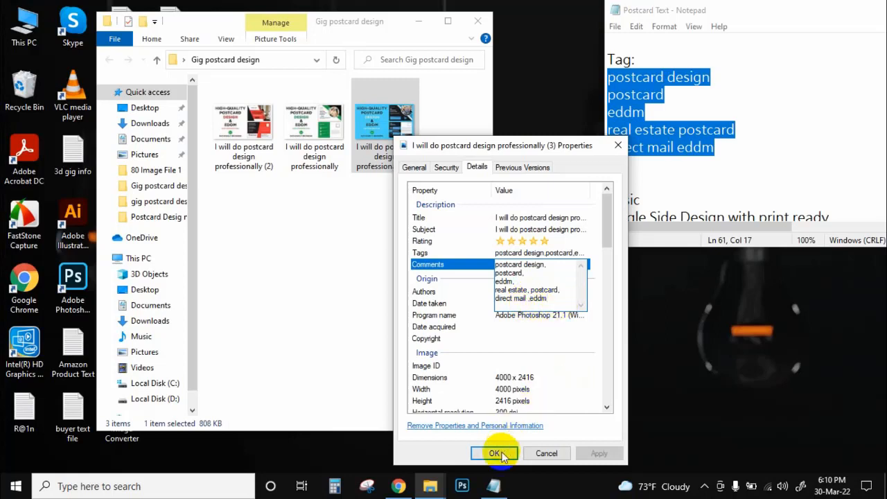
pyautogui.click(494, 453)
# - Refresh the "Gig postcard design" folder twice to re-sort the three renamed images
pyautogui.rightClick(422, 228)
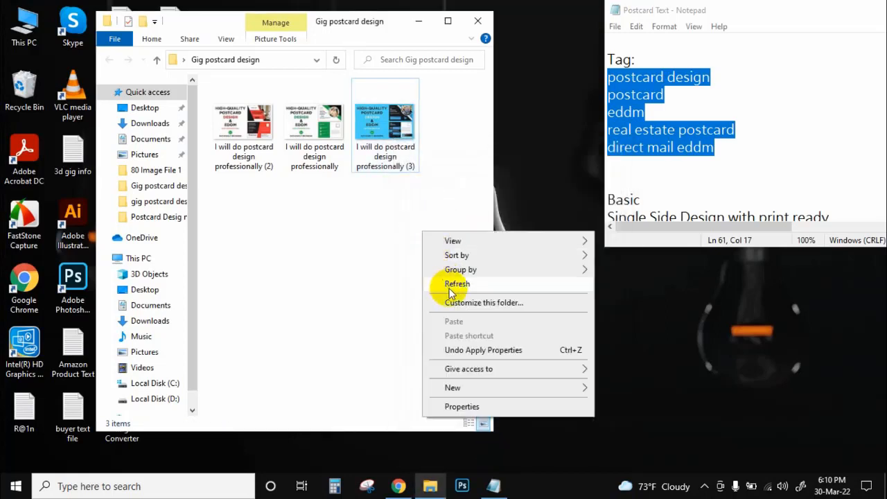
pyautogui.click(440, 281)
pyautogui.rightClick(380, 230)
pyautogui.click(406, 279)
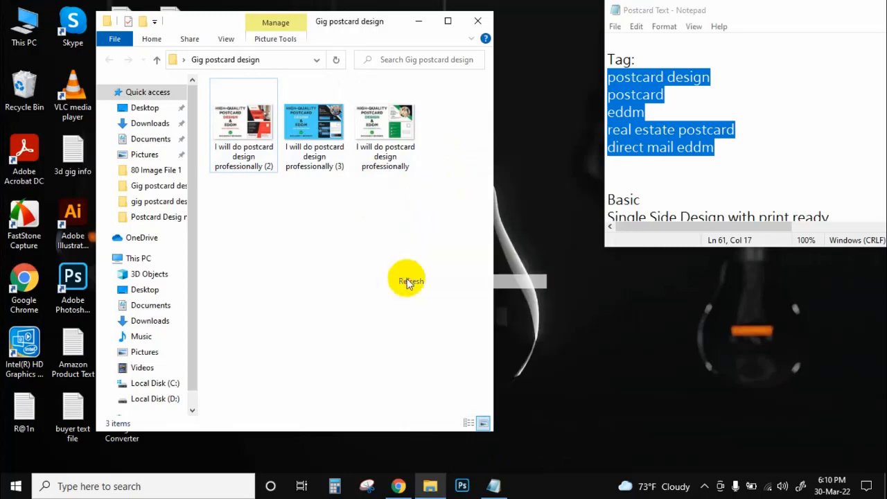
# - Switch to the Fiverr gig gallery in Chrome and upload "I will do postcard design professionally (3)" from the desktop's "Gig postcard design" folder as first image
pyautogui.click(397, 485)
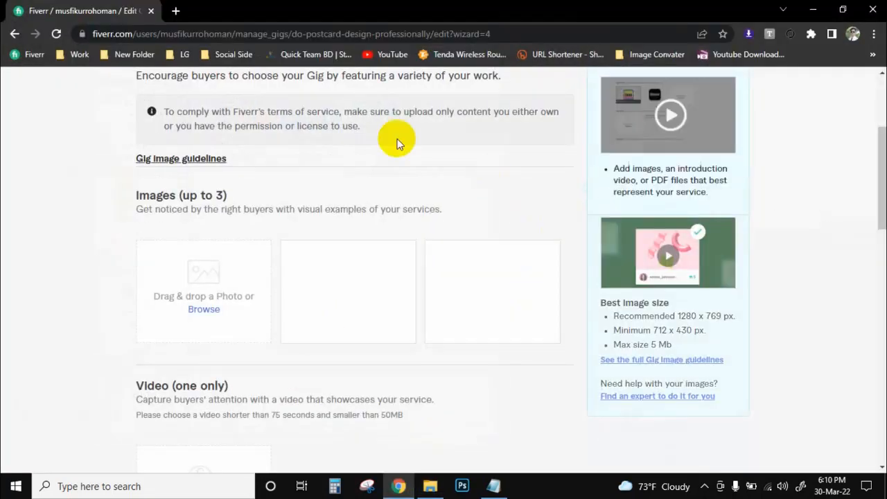
pyautogui.click(213, 311)
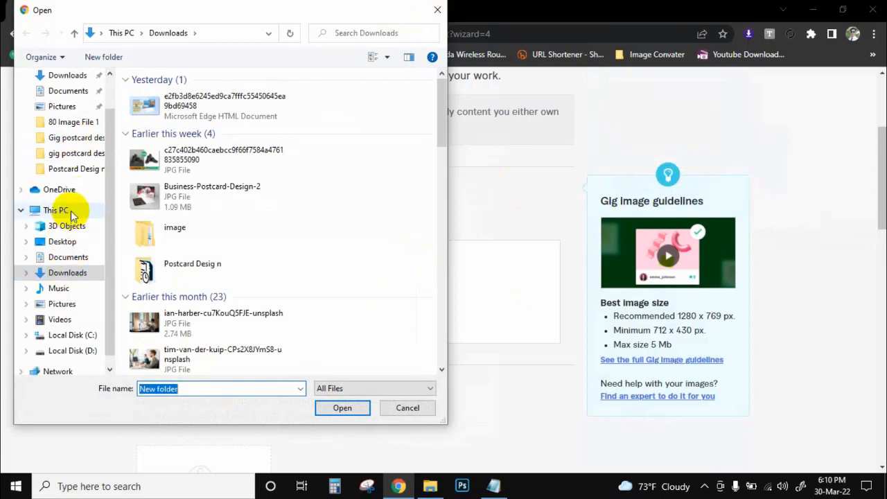
pyautogui.click(62, 241)
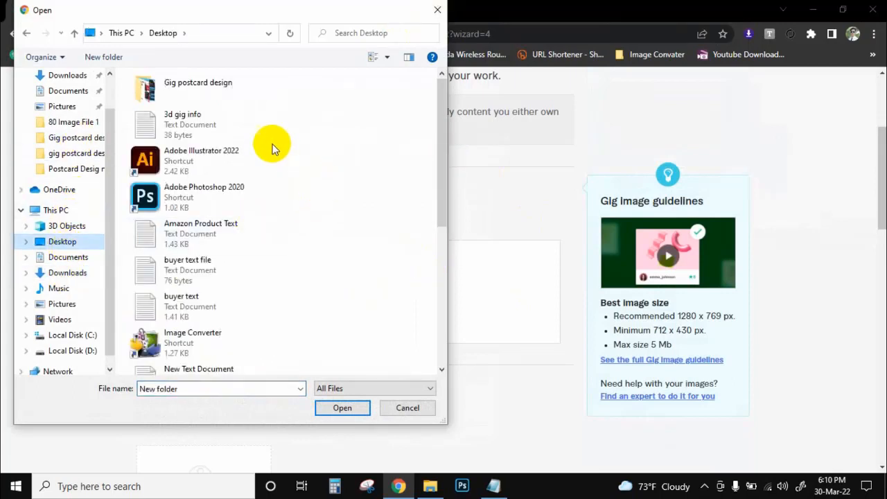
pyautogui.doubleClick(257, 83)
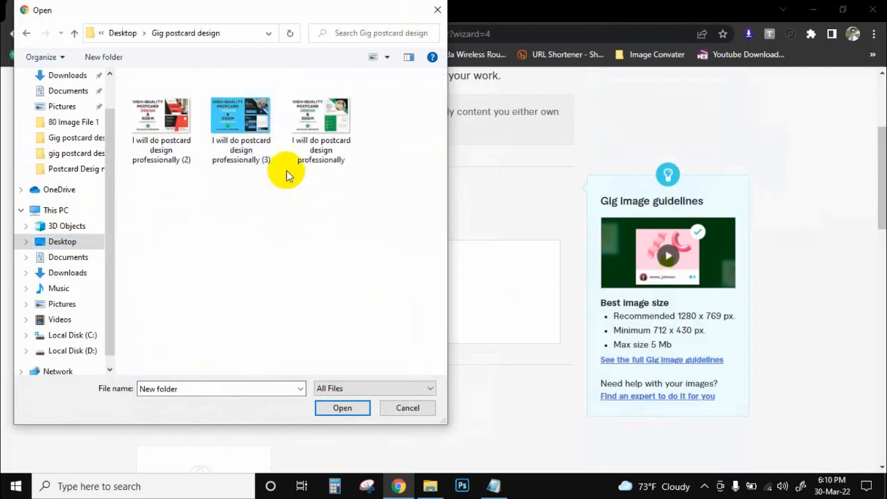
pyautogui.click(339, 125)
pyautogui.click(260, 122)
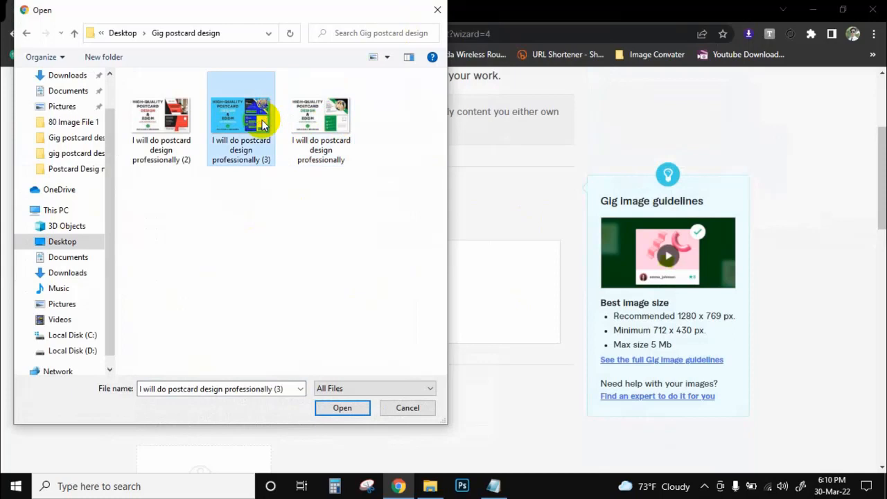
pyautogui.click(323, 407)
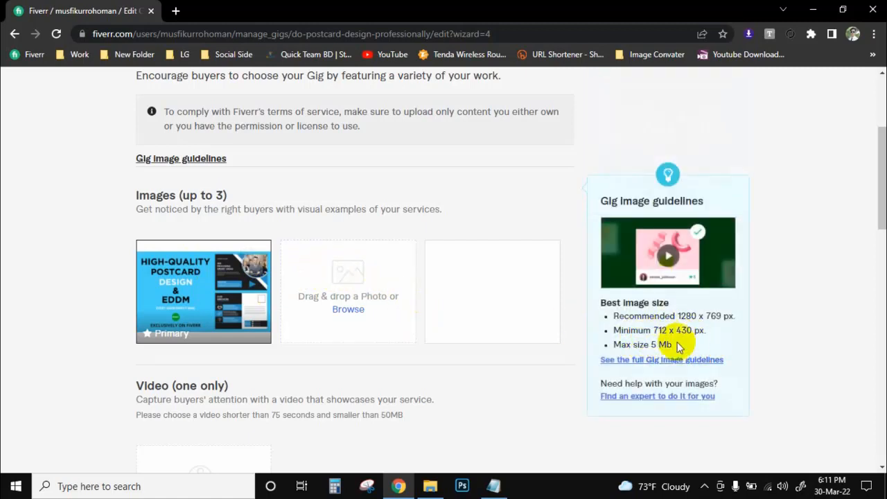
# - Upload "I will do postcard design professionally" as the second gallery image and "I will do postcard design professionally (2)" as the third
pyautogui.click(347, 312)
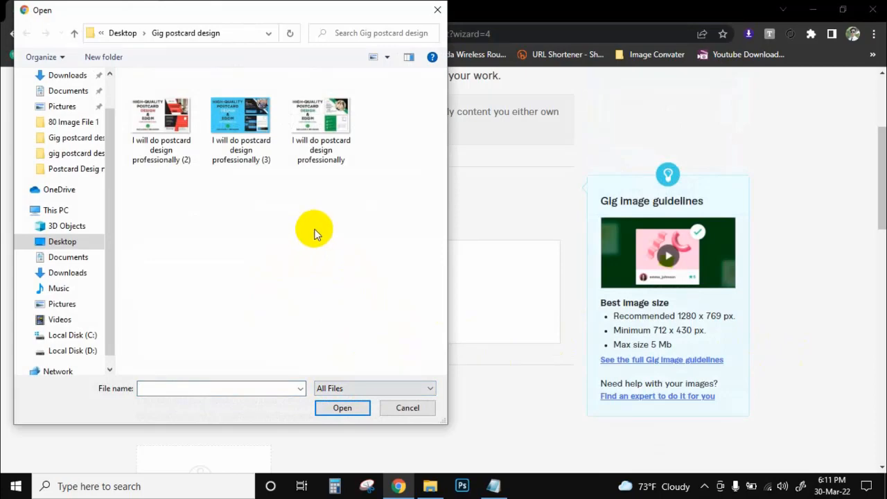
pyautogui.click(347, 141)
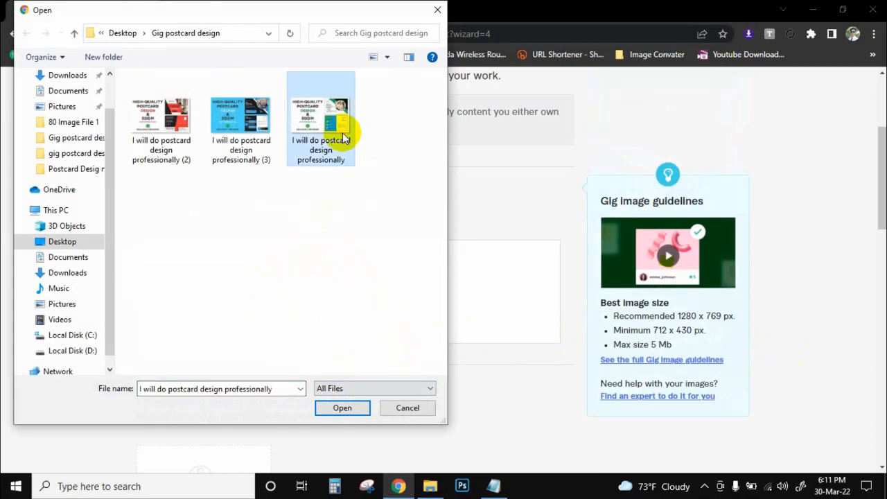
pyautogui.click(333, 407)
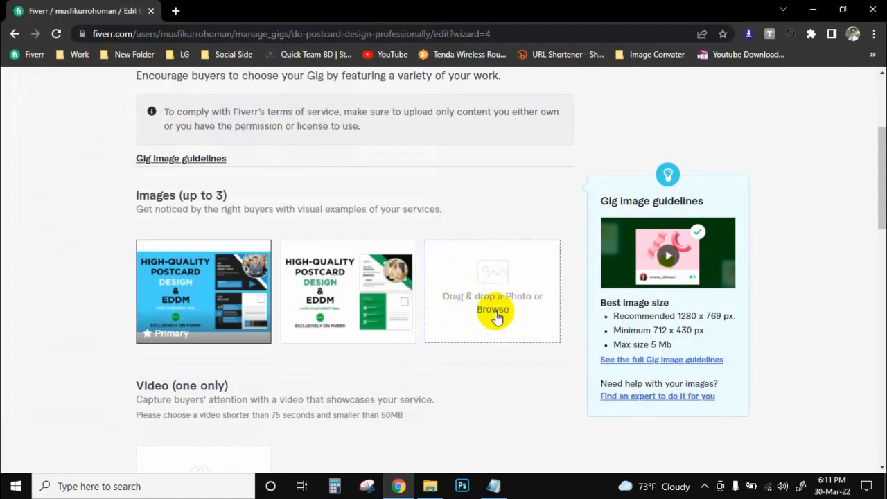
pyautogui.click(493, 309)
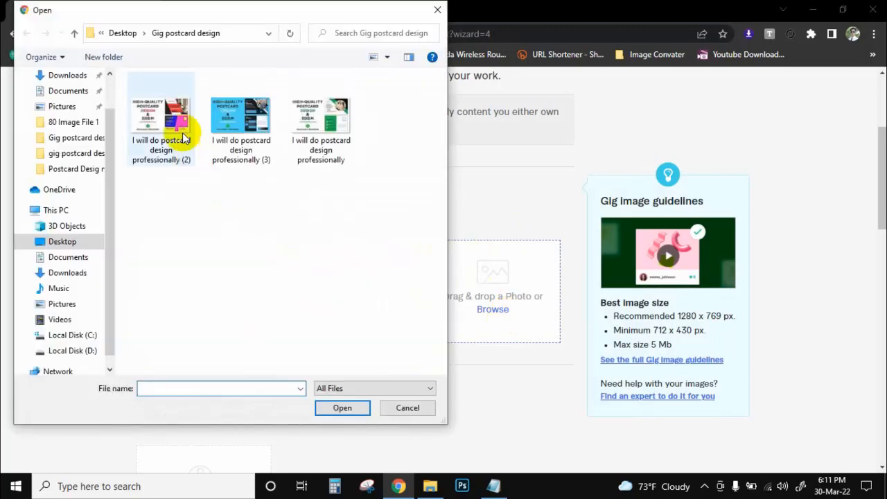
pyautogui.click(184, 139)
pyautogui.click(335, 408)
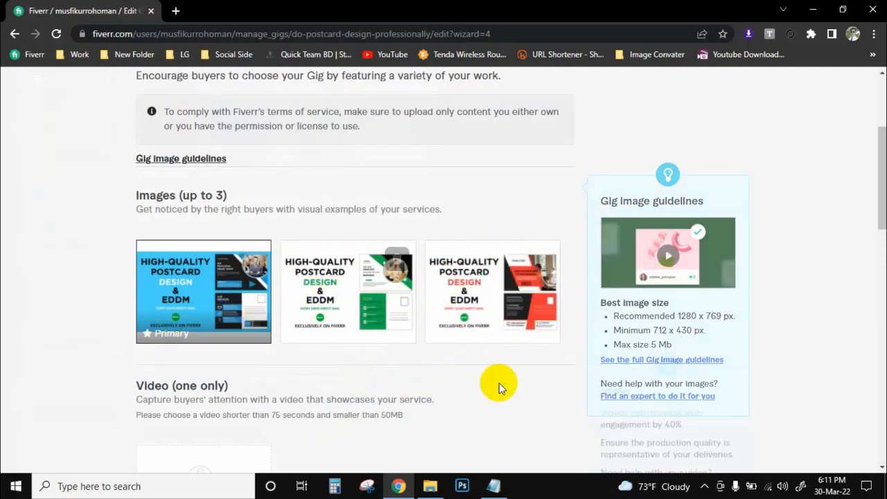
# - Look over the uploaded gallery images and highlight the length and file size limits in the video section
pyautogui.scroll(-2, 429, 291)
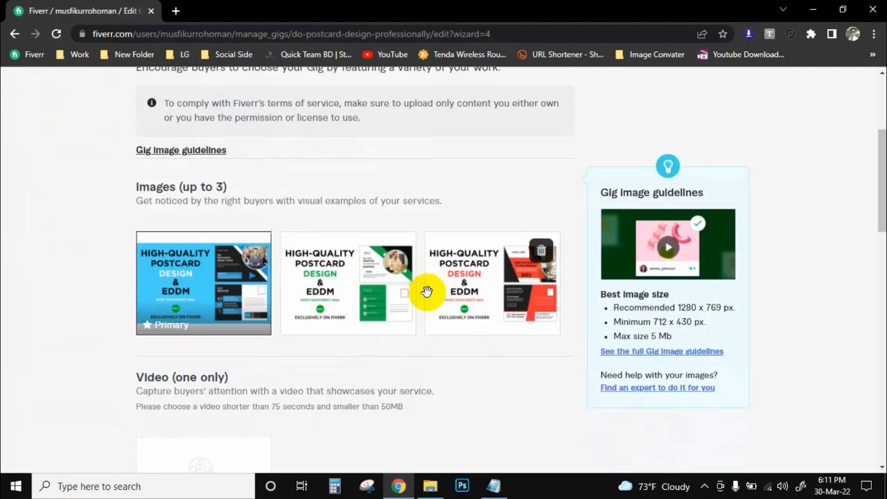
pyautogui.scroll(-3, 185, 293)
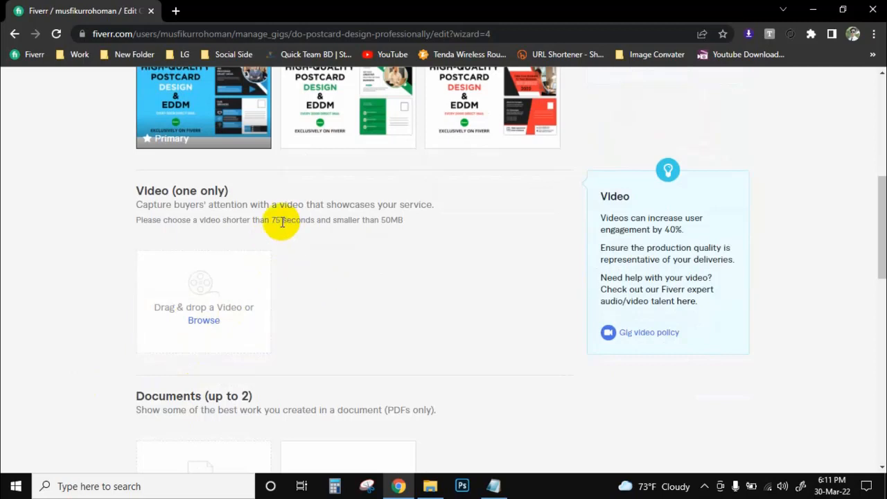
pyautogui.moveTo(269, 219); pyautogui.dragTo(419, 220)
pyautogui.click(386, 220)
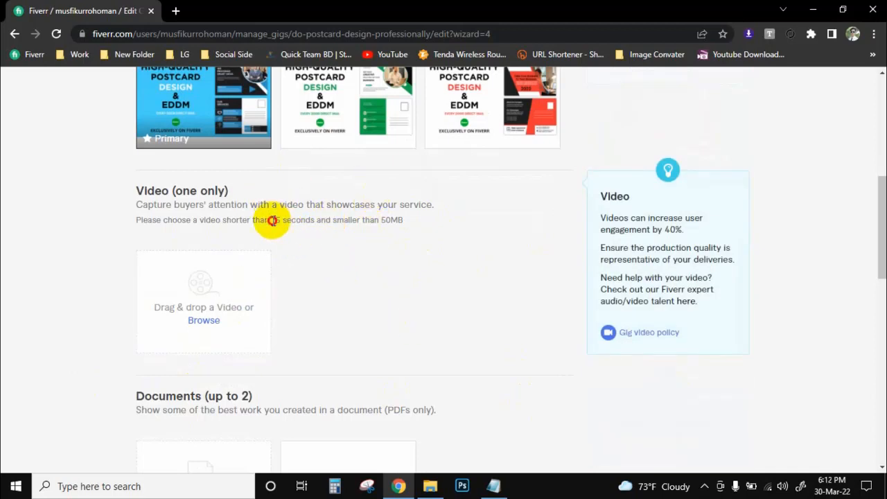
pyautogui.moveTo(271, 220); pyautogui.dragTo(422, 228)
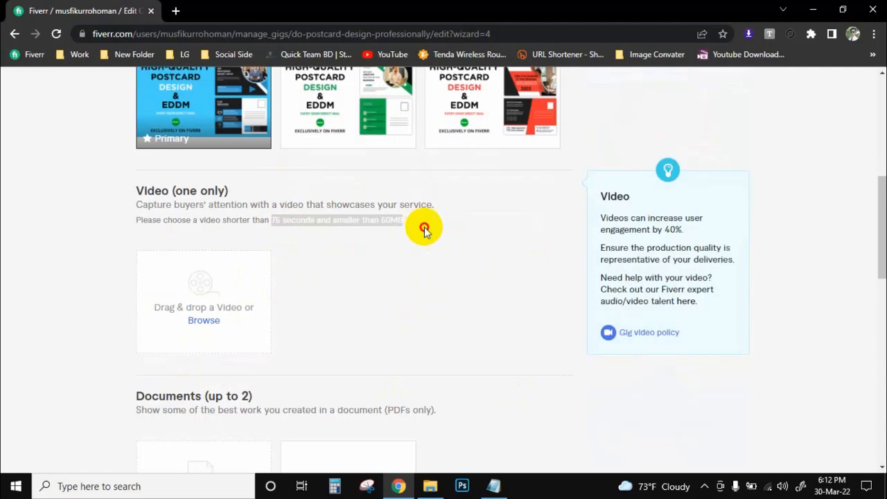
# - Clear the text highlight and review the gig gallery page's image, video, PDF document and declaration sections
pyautogui.click(483, 302)
pyautogui.scroll(-2, 430, 270)
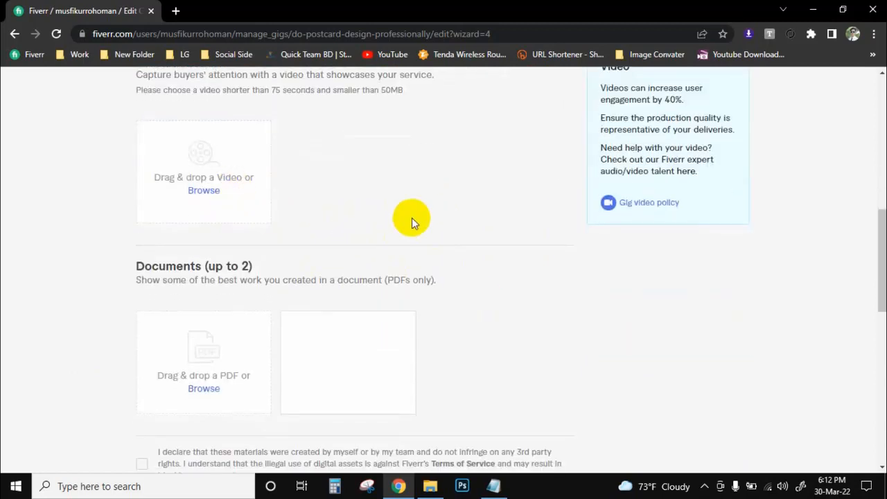
pyautogui.scroll(-1, 411, 217)
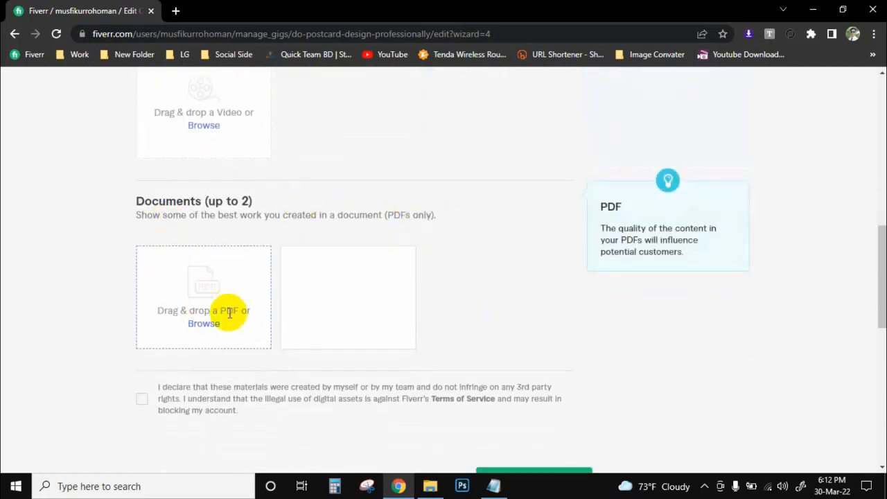
pyautogui.scroll(7, 406, 229)
pyautogui.scroll(-4, 413, 297)
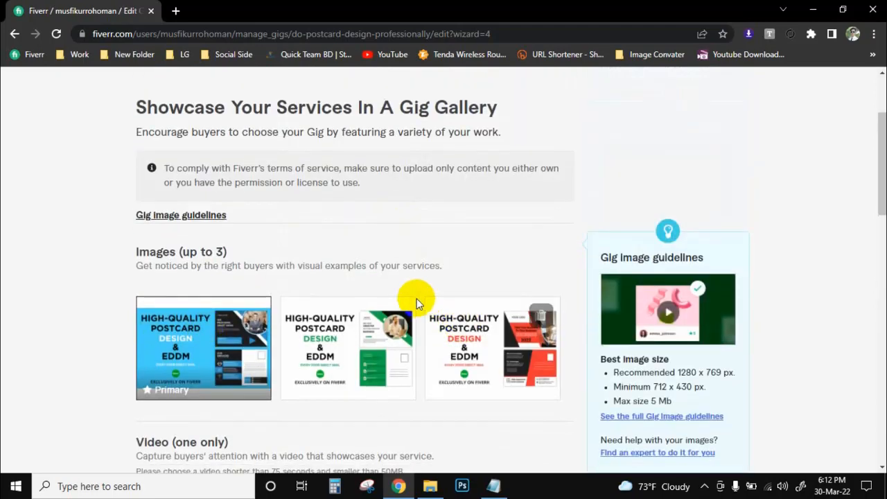
pyautogui.scroll(-2, 208, 416)
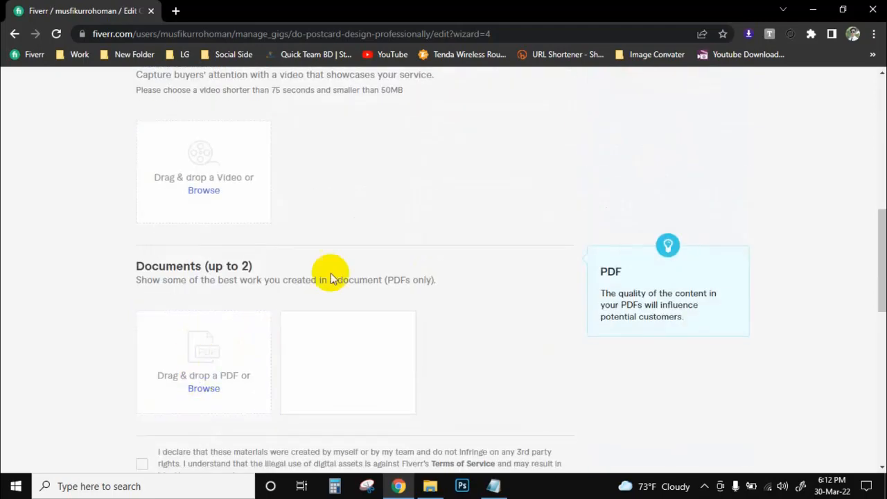
pyautogui.scroll(4, 432, 203)
pyautogui.scroll(-7, 433, 252)
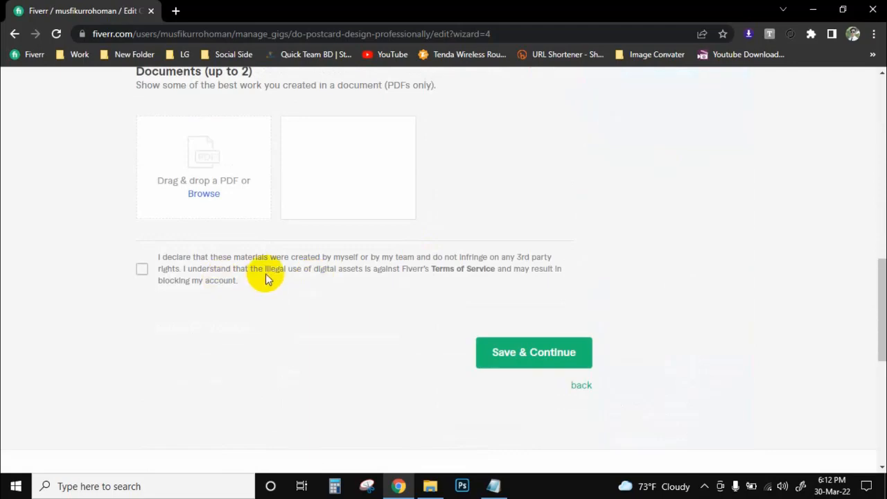
pyautogui.scroll(10, 368, 254)
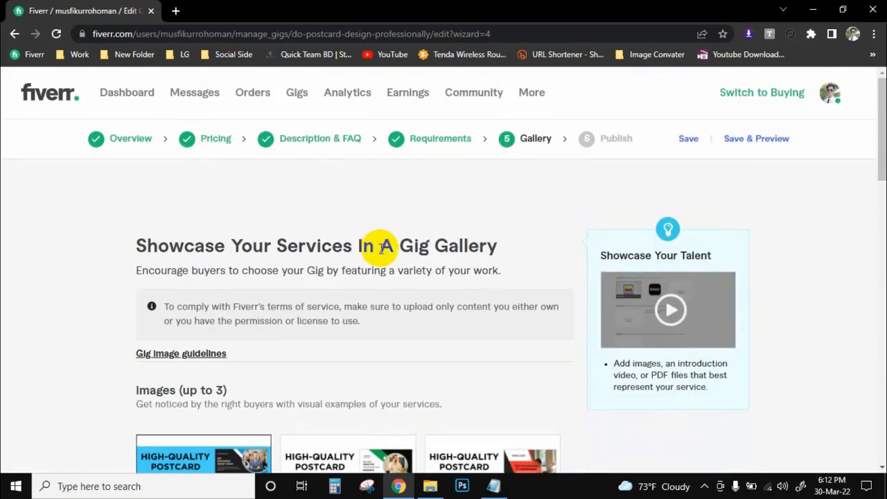
# - Accept the declaration that the materials are original, and save the gallery to continue to publishing
pyautogui.scroll(-5, 377, 243)
pyautogui.scroll(-7, 379, 247)
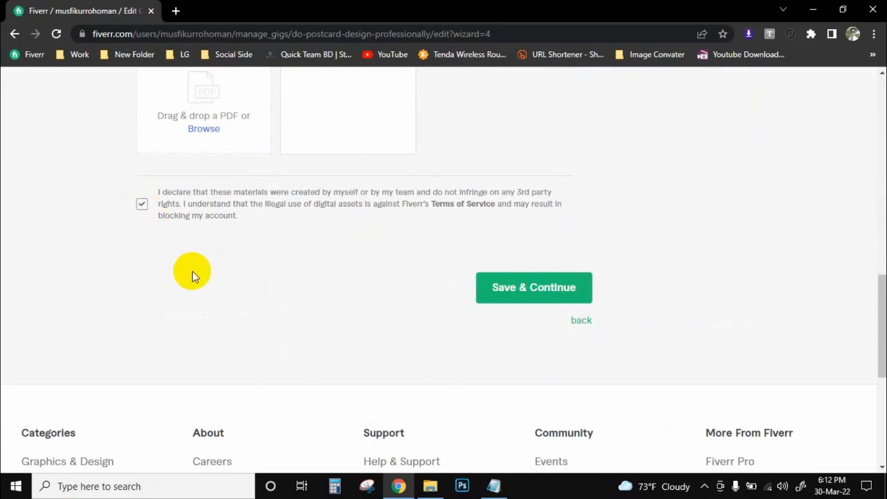
pyautogui.scroll(3, 195, 270)
pyautogui.scroll(-3, 197, 269)
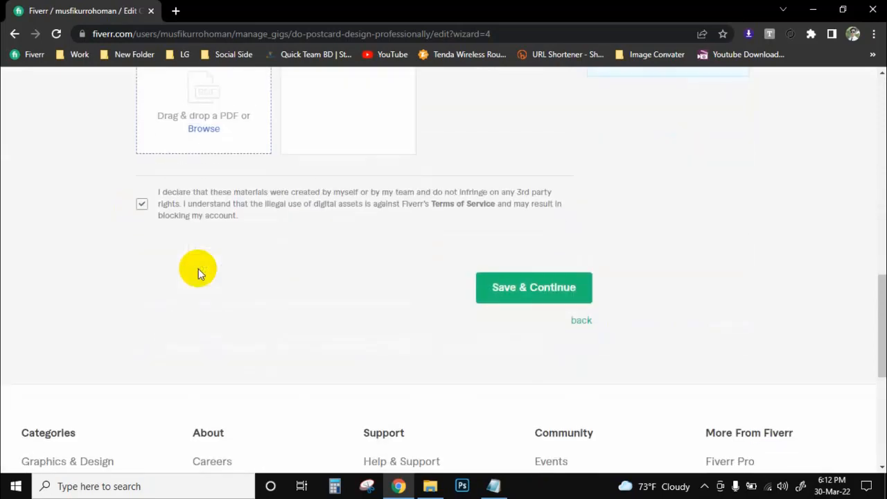
pyautogui.click(538, 301)
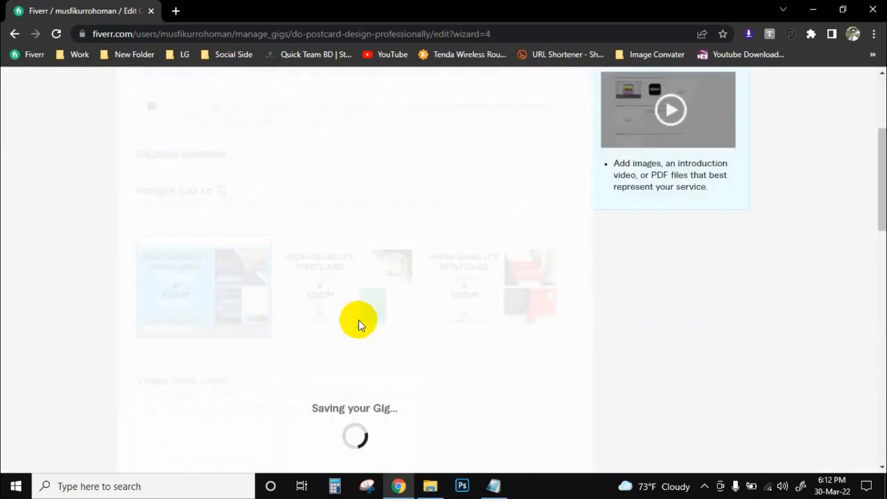
# - Publish the postcard design gig from the final stage of the gig wizard
pyautogui.scroll(3, 359, 320)
pyautogui.scroll(2, 358, 320)
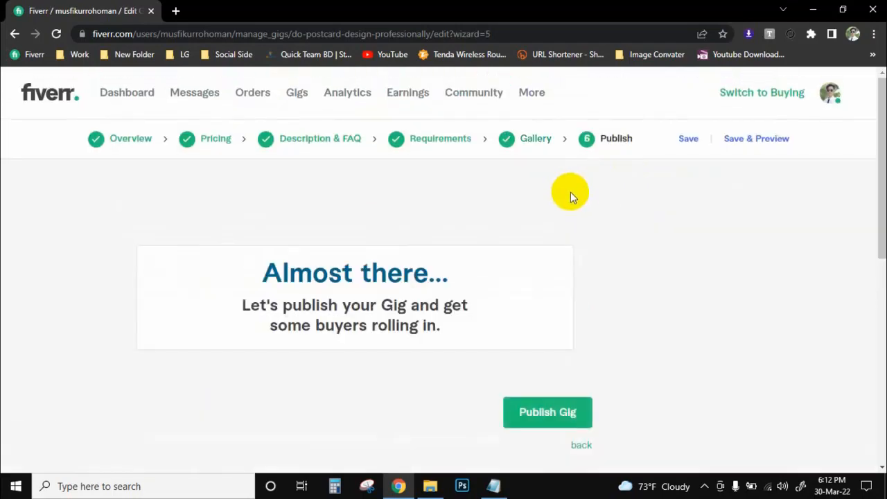
pyautogui.scroll(-1, 323, 194)
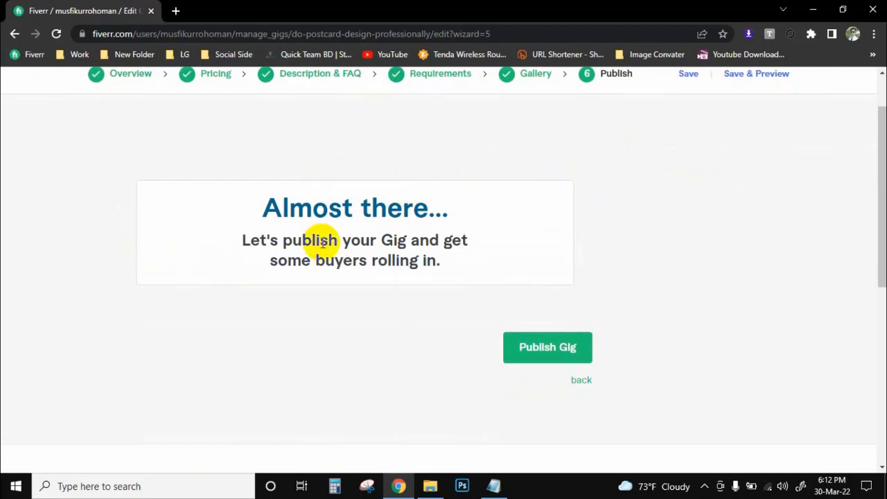
pyautogui.scroll(1, 457, 172)
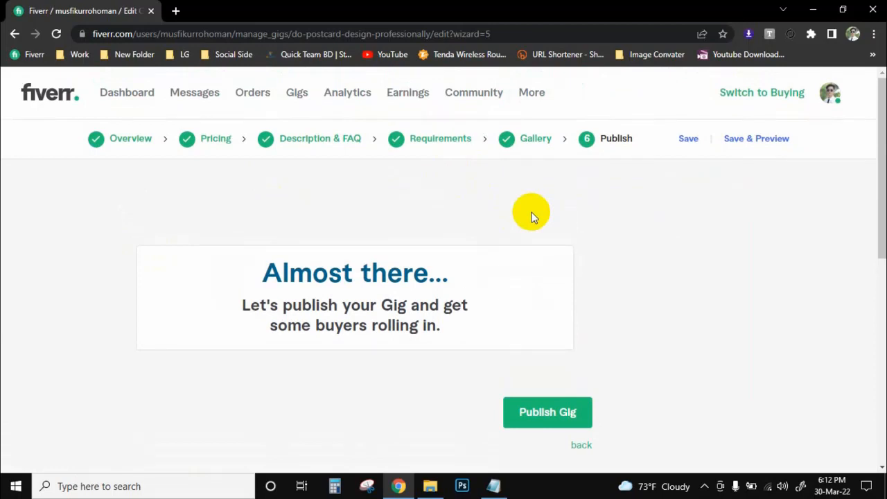
pyautogui.scroll(-1, 532, 212)
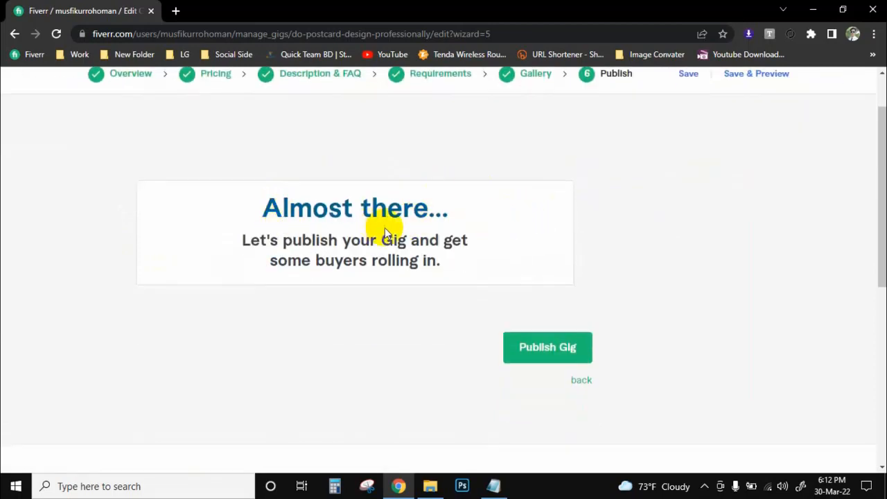
pyautogui.click(546, 352)
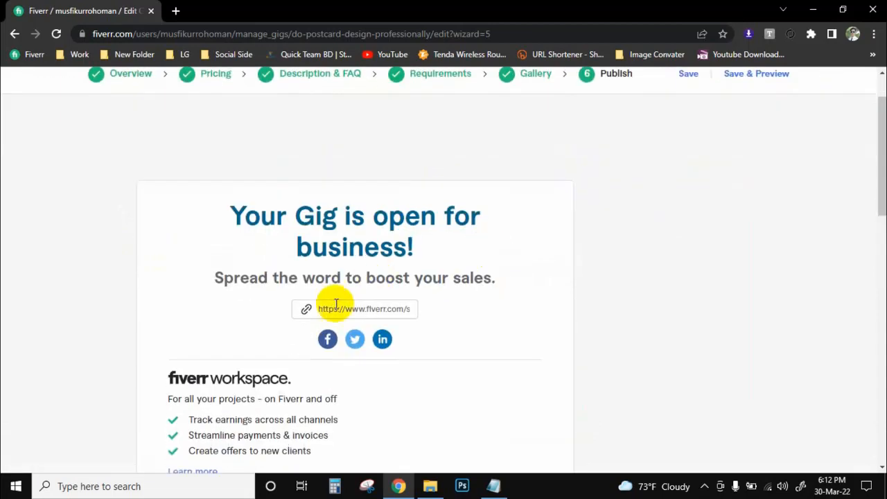
# - Highlight the published gig's share link and look over the rest of the confirmation page
pyautogui.moveTo(313, 309); pyautogui.dragTo(467, 307)
pyautogui.click(482, 304)
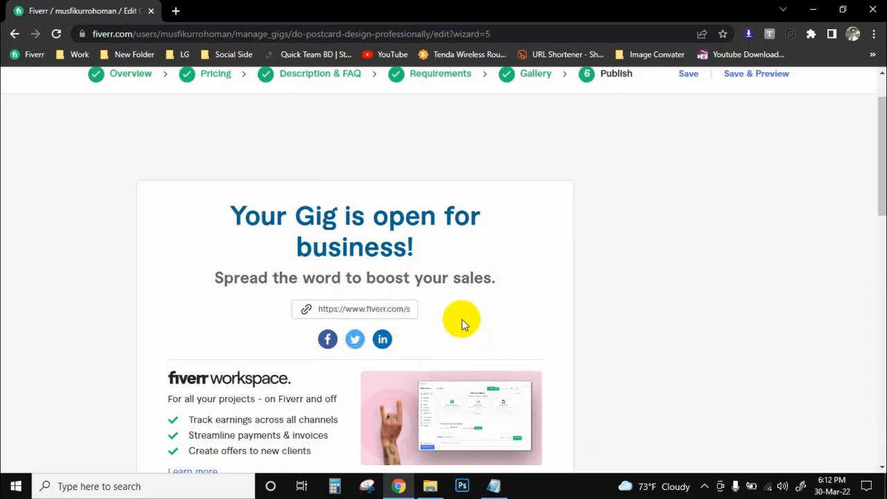
pyautogui.scroll(-4, 462, 319)
pyautogui.scroll(3, 312, 313)
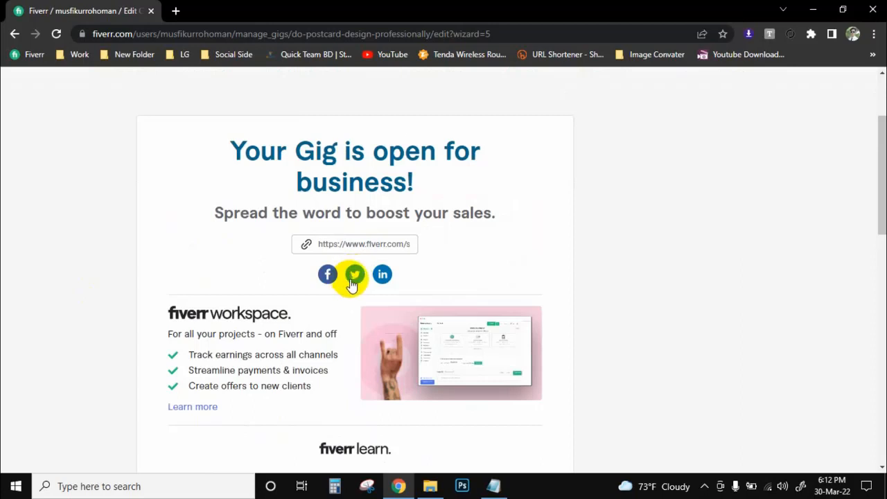
# - Share the new gig on Twitter by sending the prefilled tweet from an enlarged compose window, and close that window
pyautogui.click(352, 277)
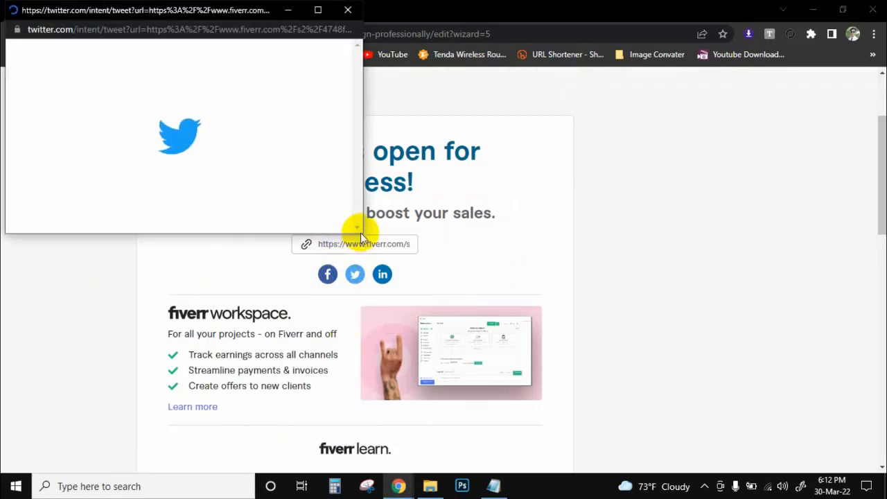
pyautogui.moveTo(363, 233); pyautogui.dragTo(409, 303)
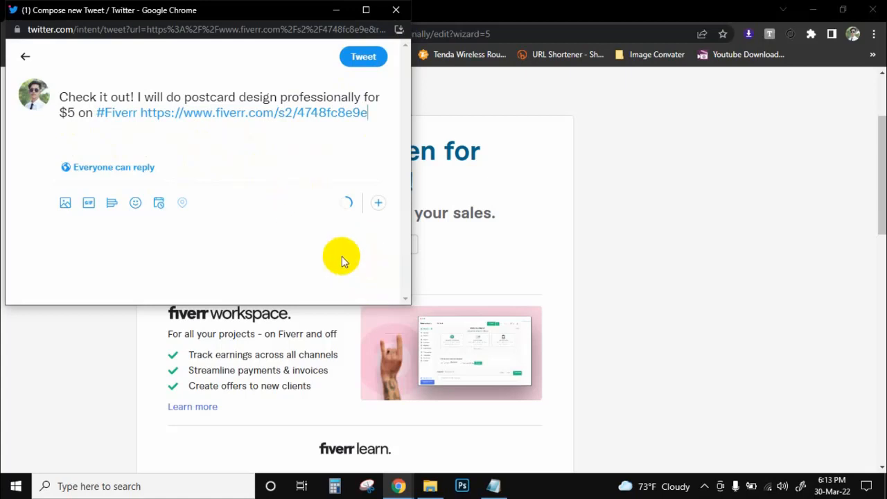
pyautogui.click(372, 67)
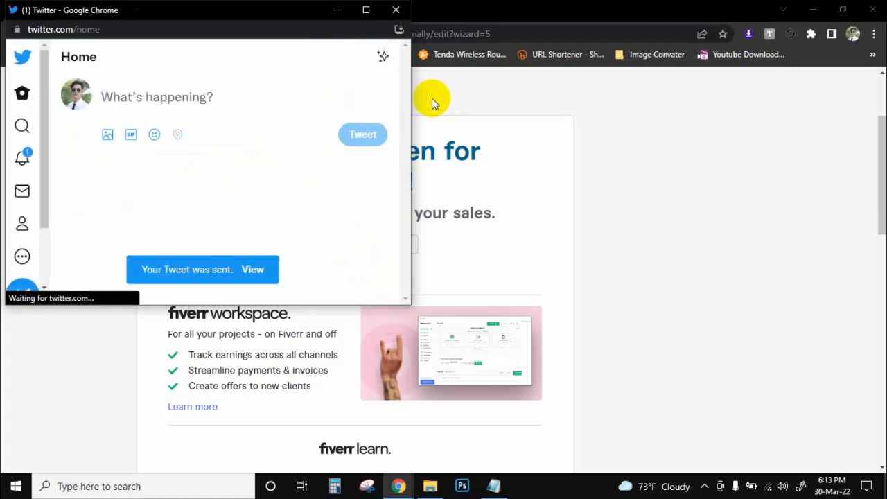
pyautogui.click(398, 11)
# - Finish the gig publishing wizard and return to the gigs list
pyautogui.scroll(-3, 485, 222)
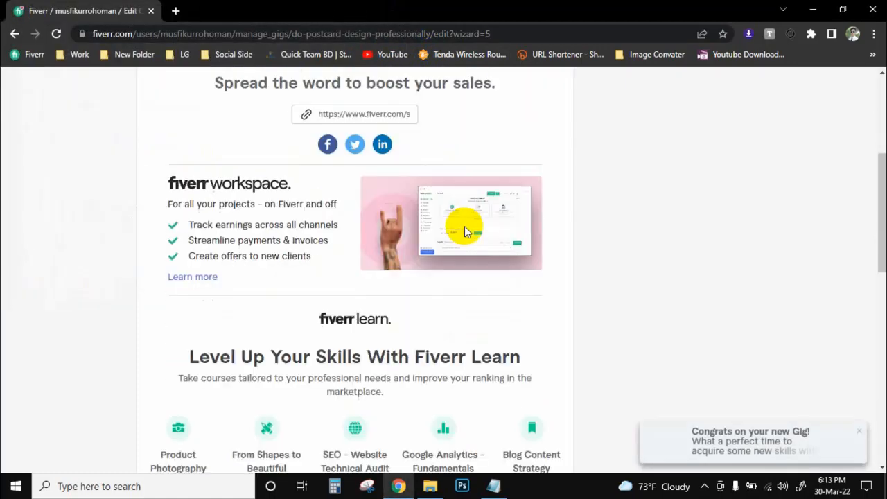
pyautogui.scroll(-1, 478, 277)
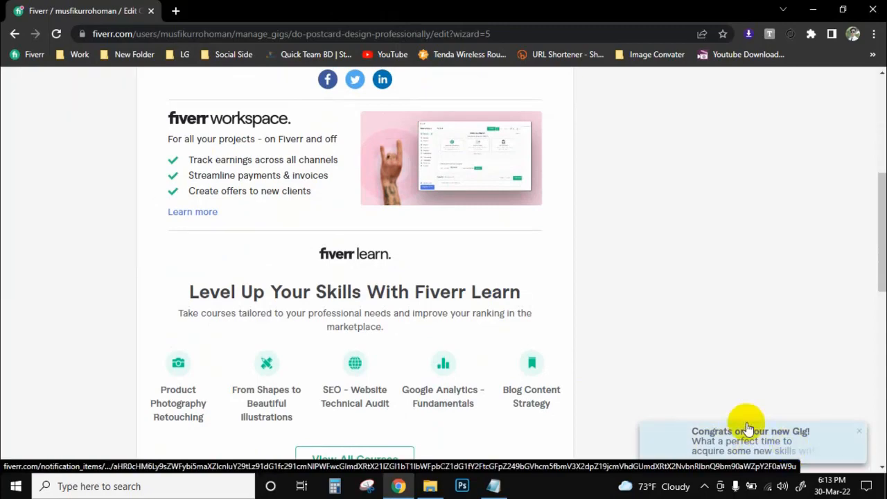
pyautogui.scroll(-2, 707, 412)
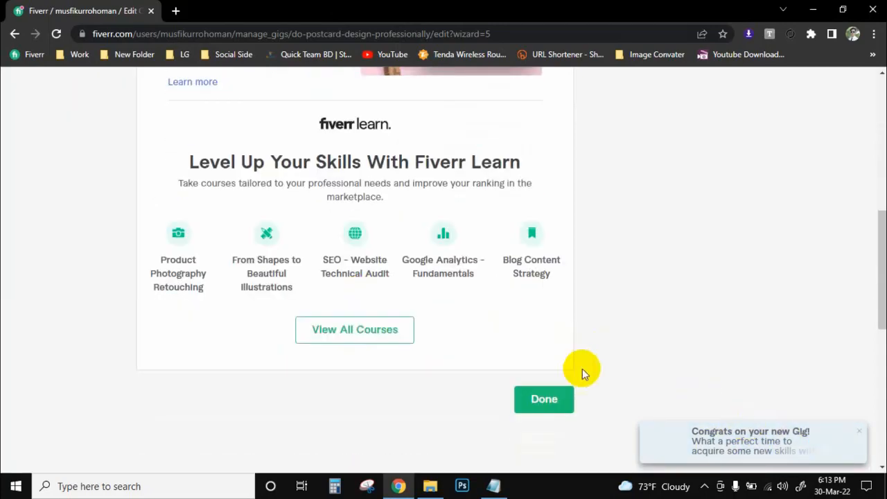
pyautogui.click(543, 399)
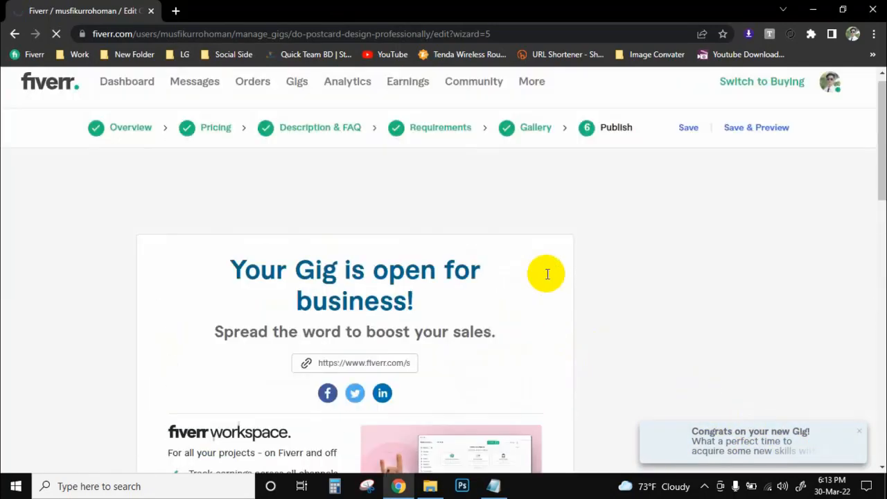
# - Preview the "do postcard design professionally" gig from the active gigs list
pyautogui.scroll(-1, 548, 274)
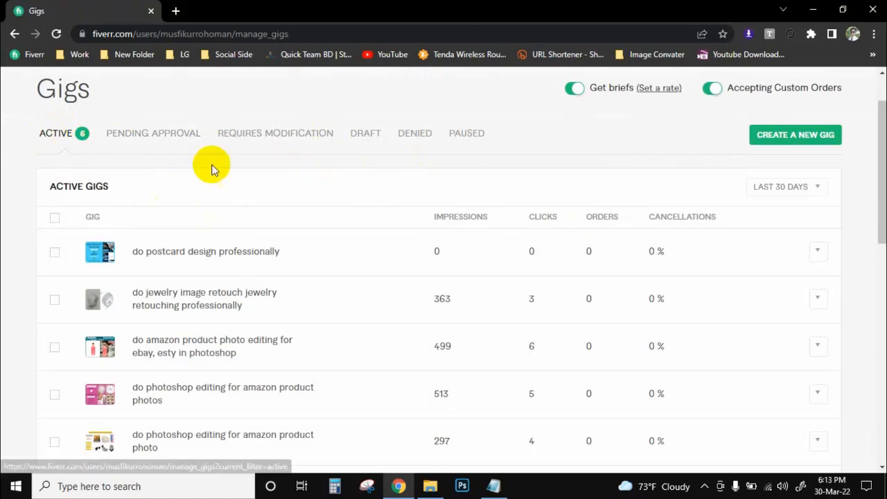
pyautogui.scroll(-1, 159, 173)
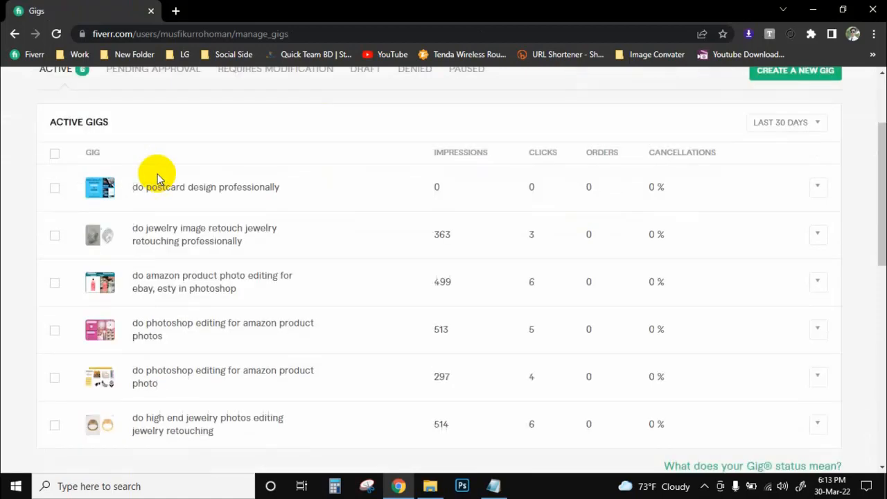
pyautogui.click(819, 187)
pyautogui.click(760, 188)
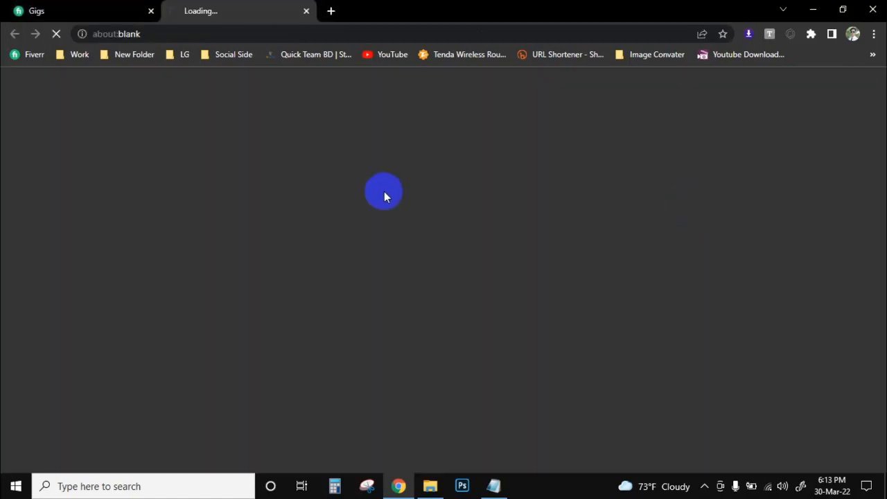
# - Browse the published gig's gallery forward to the third postcard image
pyautogui.scroll(-2, 392, 194)
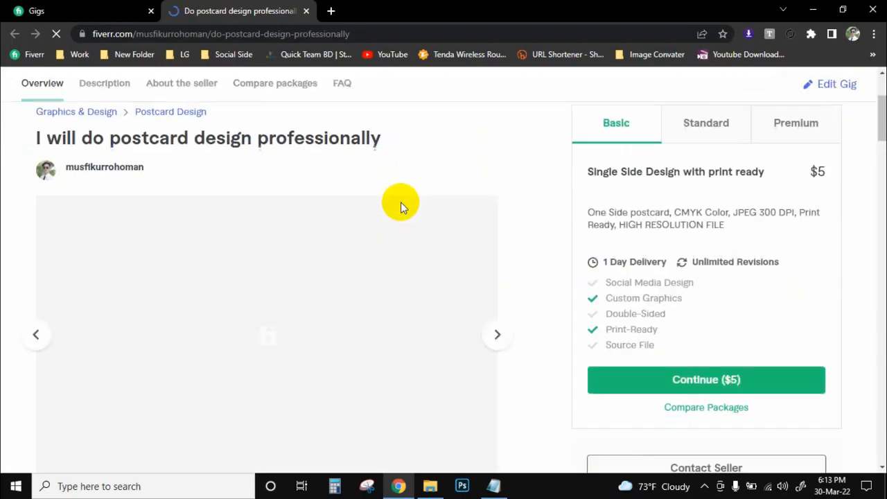
pyautogui.scroll(-1, 500, 183)
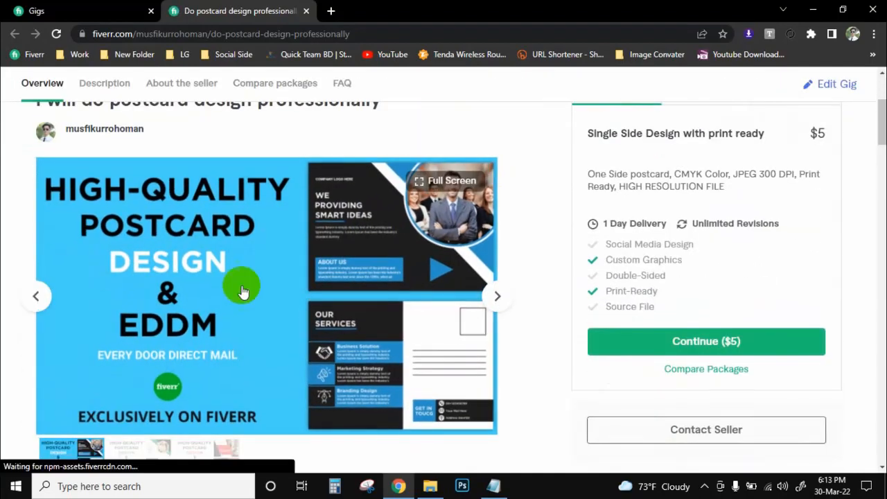
pyautogui.click(494, 298)
pyautogui.click(494, 298)
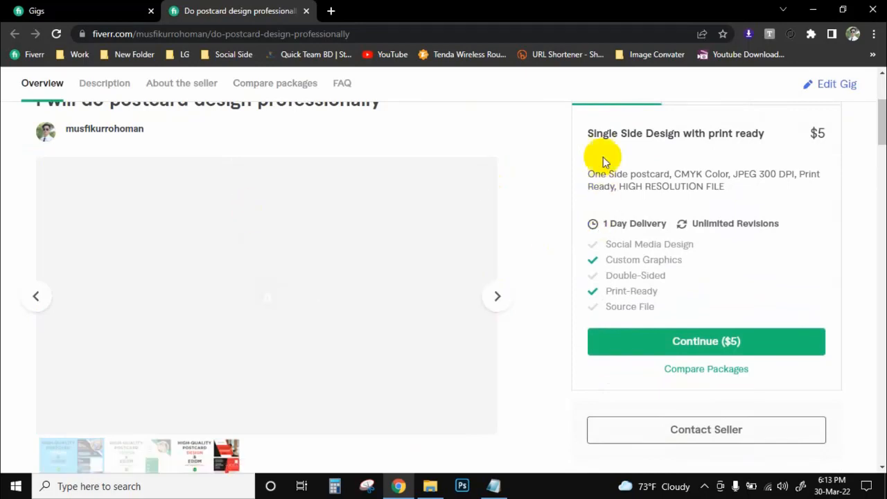
# - Highlight the "Single Side Design with print ready" title and review the Basic package's details
pyautogui.moveTo(589, 133); pyautogui.dragTo(779, 140)
pyautogui.click(707, 154)
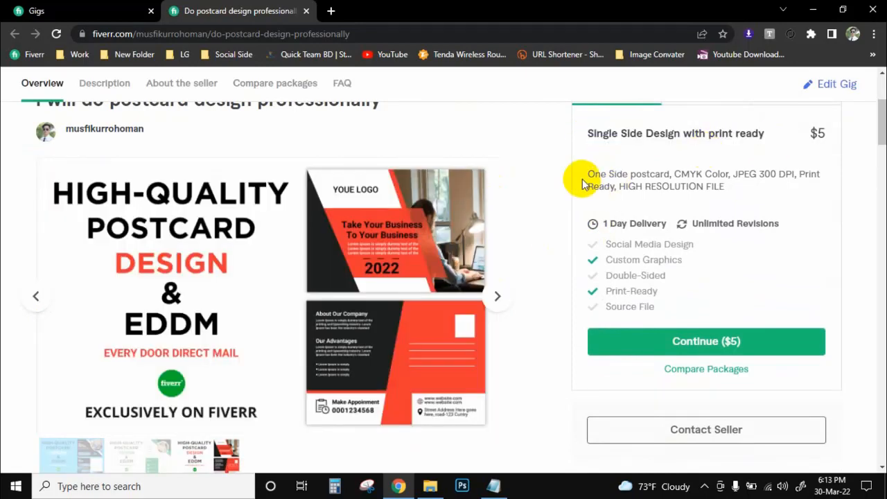
pyautogui.scroll(1, 593, 178)
pyautogui.scroll(-1, 605, 224)
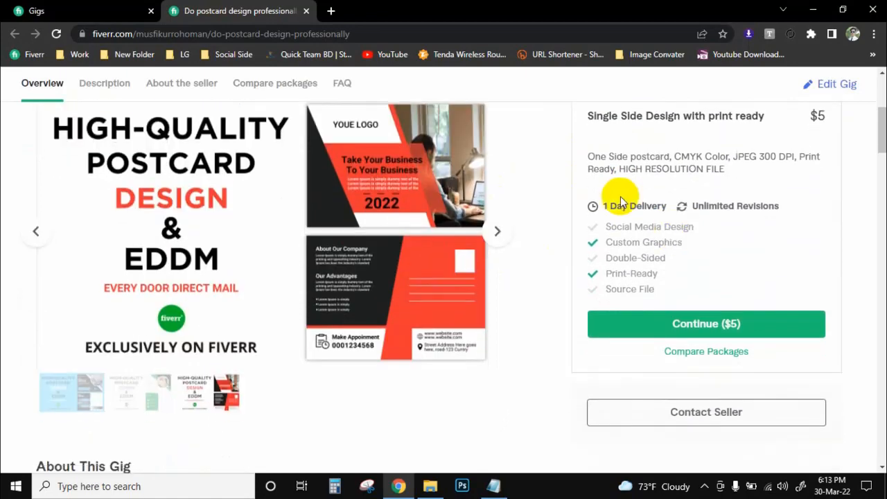
pyautogui.scroll(-1, 682, 258)
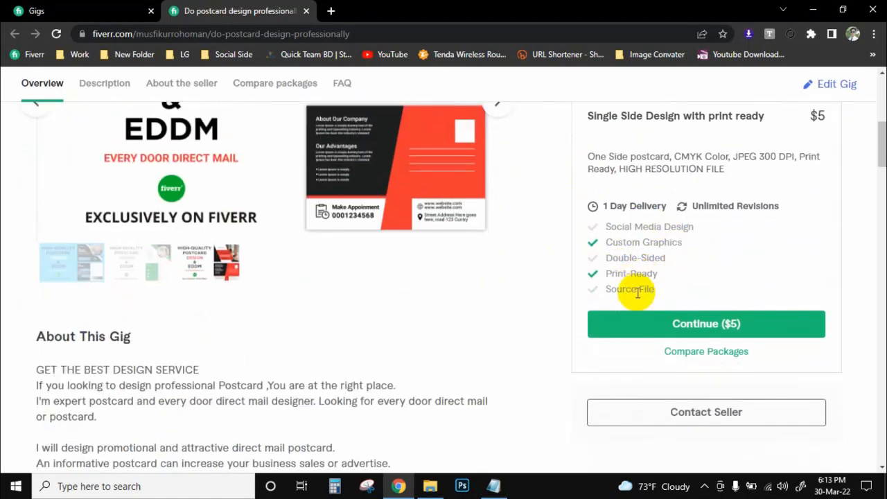
# - Read through the "About This Gig" description on the published gig page
pyautogui.scroll(-6, 679, 262)
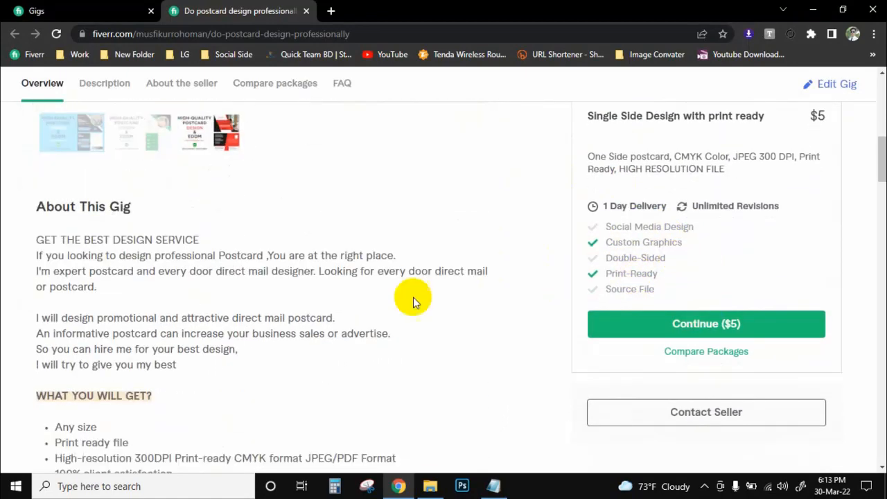
pyautogui.scroll(3, 147, 277)
pyautogui.scroll(1, 142, 270)
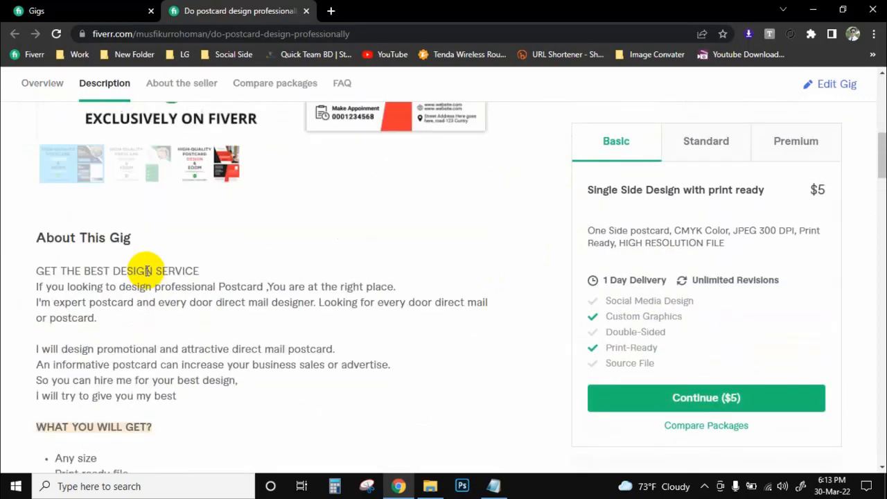
pyautogui.scroll(-1, 104, 277)
pyautogui.scroll(-1, 145, 243)
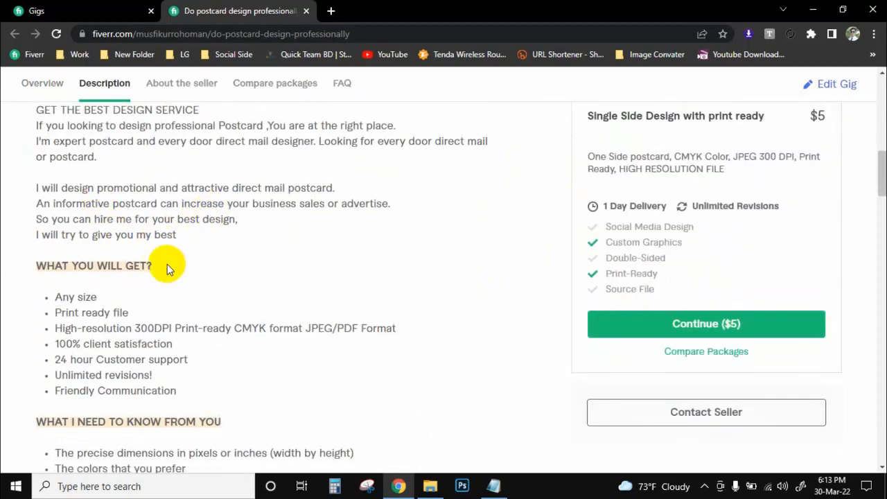
# - Read the rest of the gig description through the buyer requirements and the Purpose entry above the seller section
pyautogui.scroll(-4, 169, 261)
pyautogui.scroll(-1, 172, 259)
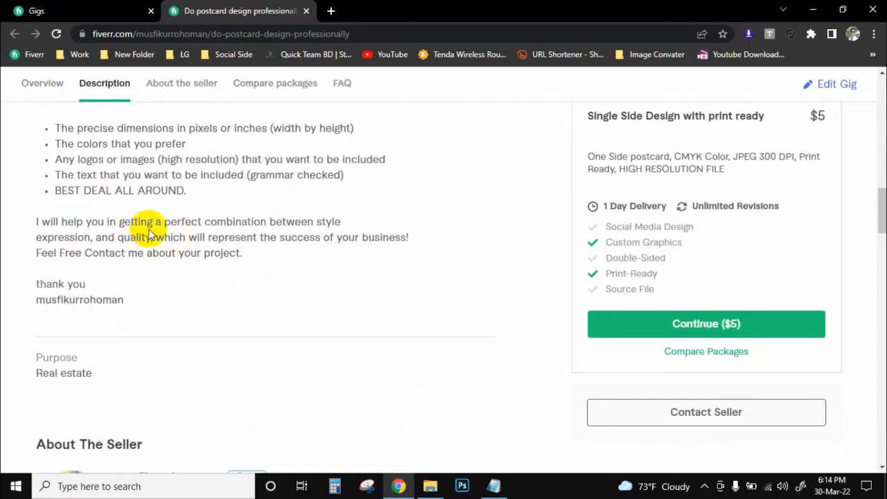
pyautogui.scroll(-2, 245, 231)
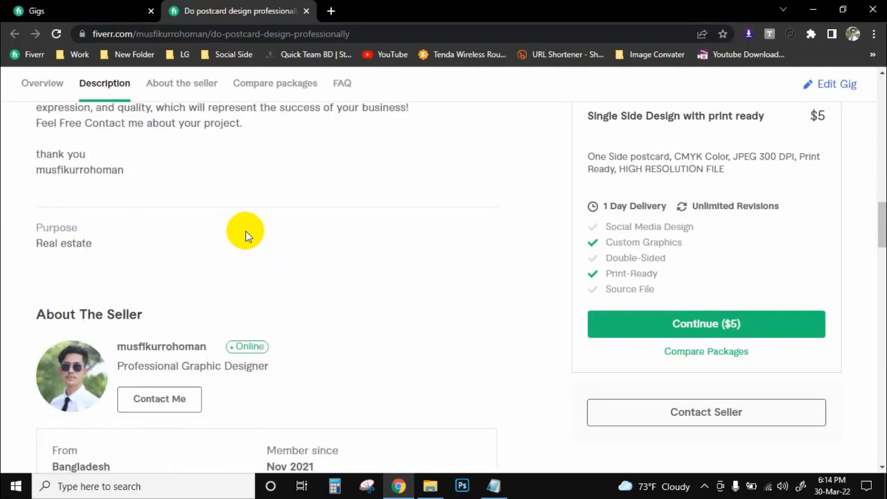
pyautogui.scroll(-1, 246, 231)
pyautogui.moveTo(33, 184); pyautogui.dragTo(173, 182)
pyautogui.click(172, 183)
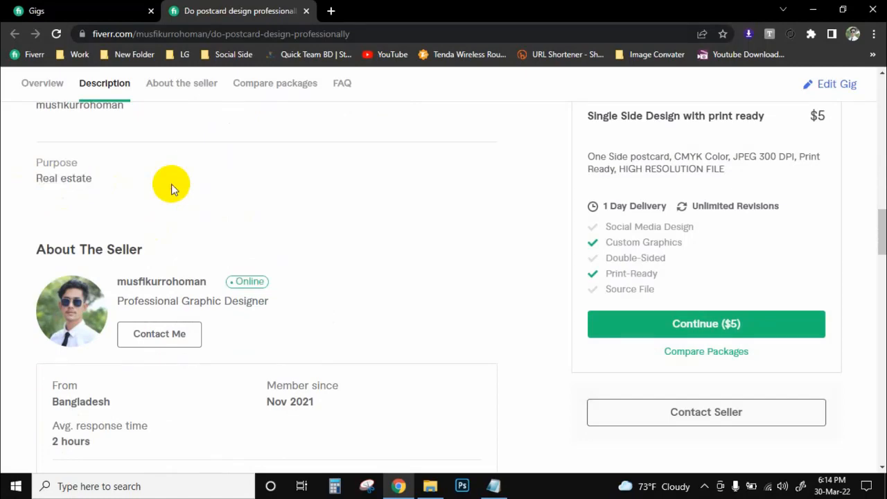
# - Return to the gig's gallery and browse forward past the blue postcard image to the green one
pyautogui.scroll(10, 228, 213)
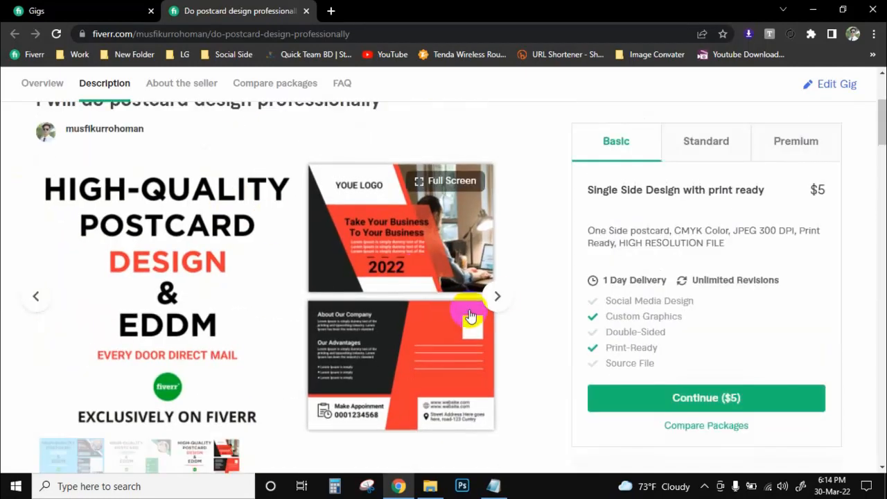
pyautogui.click(496, 296)
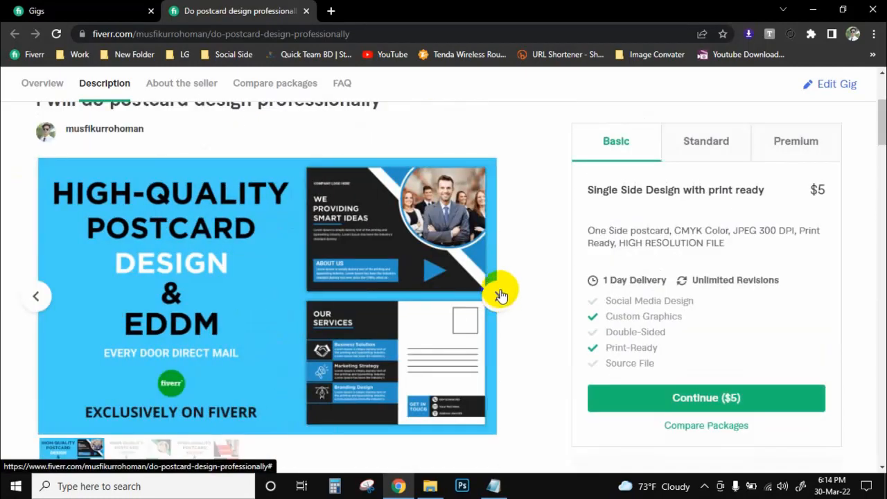
pyautogui.click(498, 294)
# - Review the published gig page once more from the gallery down to the seller section and back up to the gig title
pyautogui.scroll(-4, 223, 223)
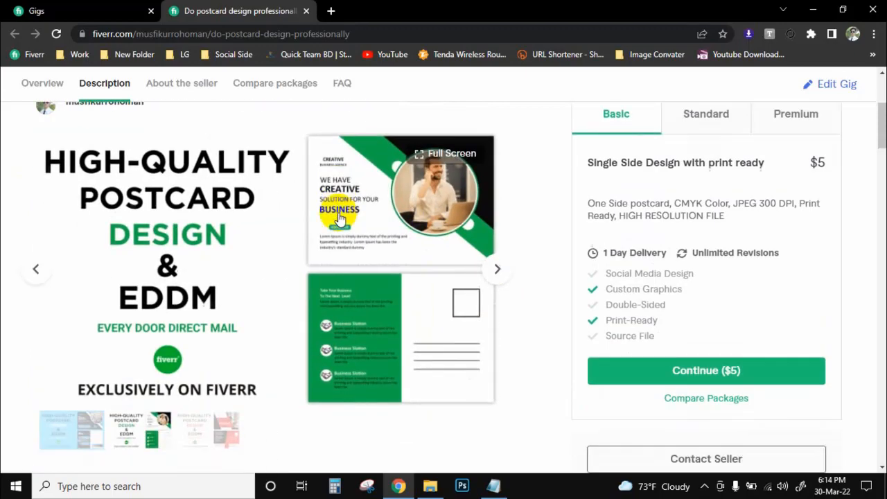
pyautogui.scroll(-4, 223, 223)
pyautogui.scroll(4, 222, 218)
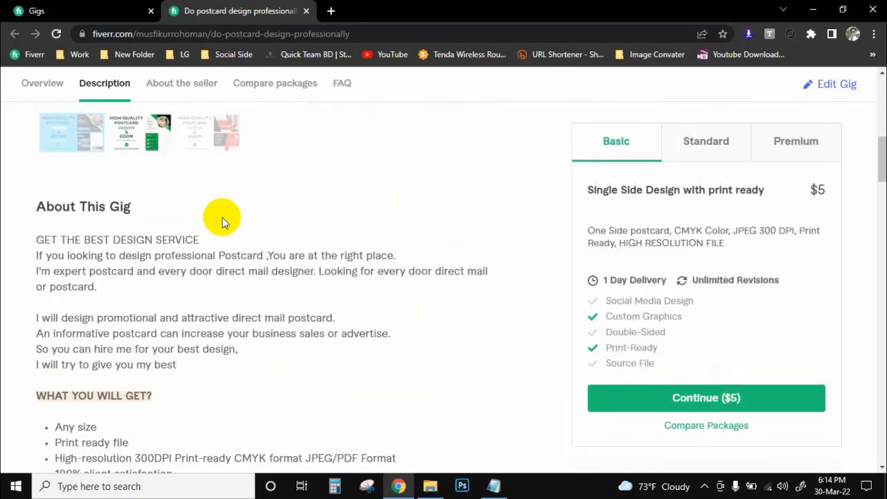
pyautogui.scroll(-3, 218, 221)
pyautogui.scroll(-7, 217, 218)
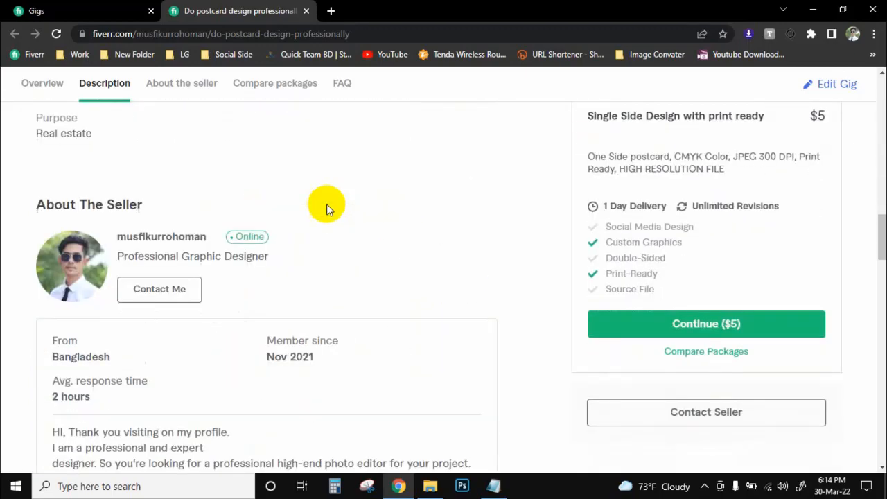
pyautogui.scroll(5, 327, 203)
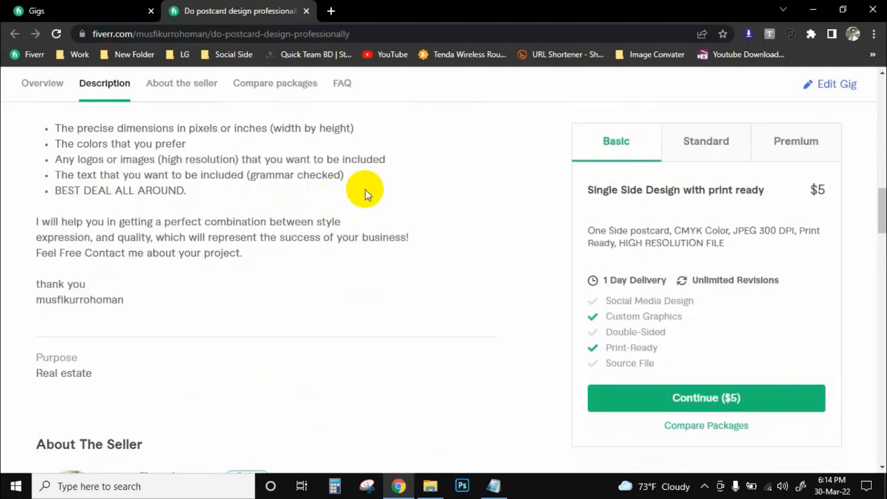
pyautogui.scroll(2, 357, 208)
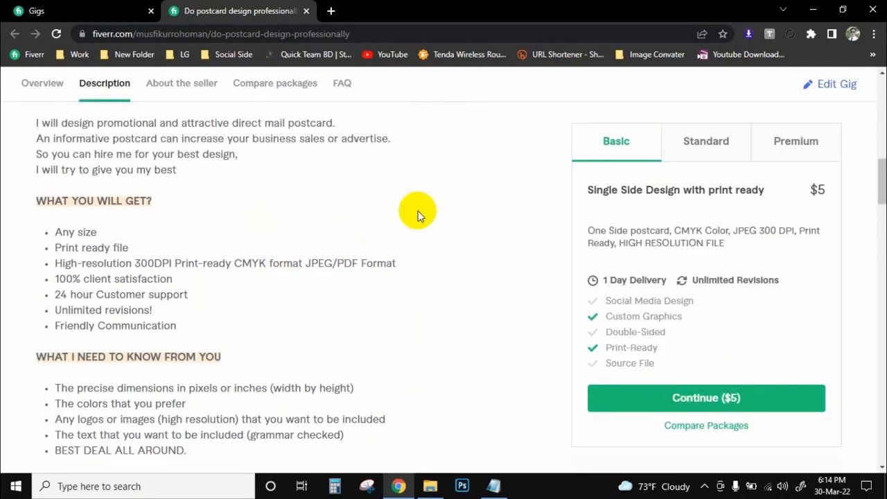
pyautogui.scroll(6, 418, 215)
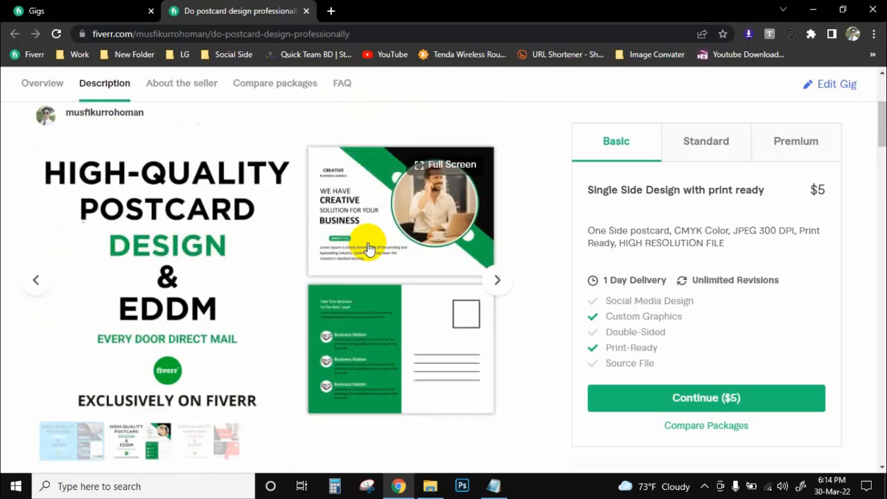
pyautogui.scroll(1, 369, 248)
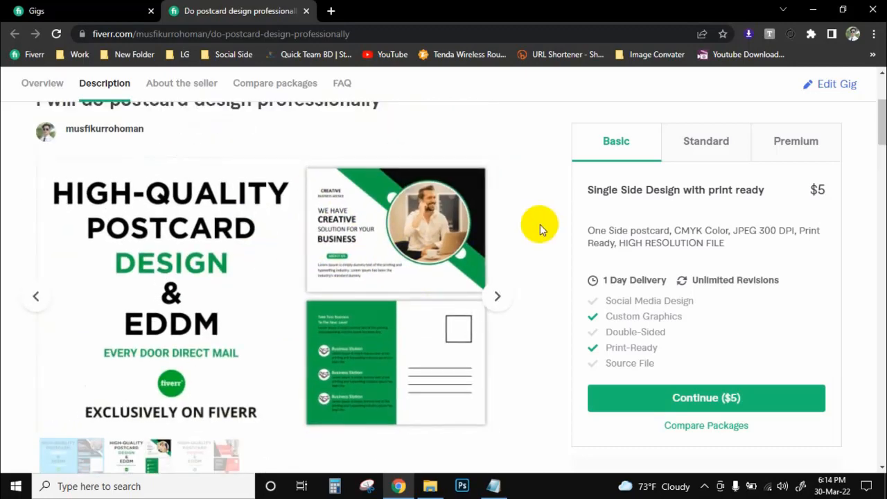
pyautogui.scroll(2, 515, 233)
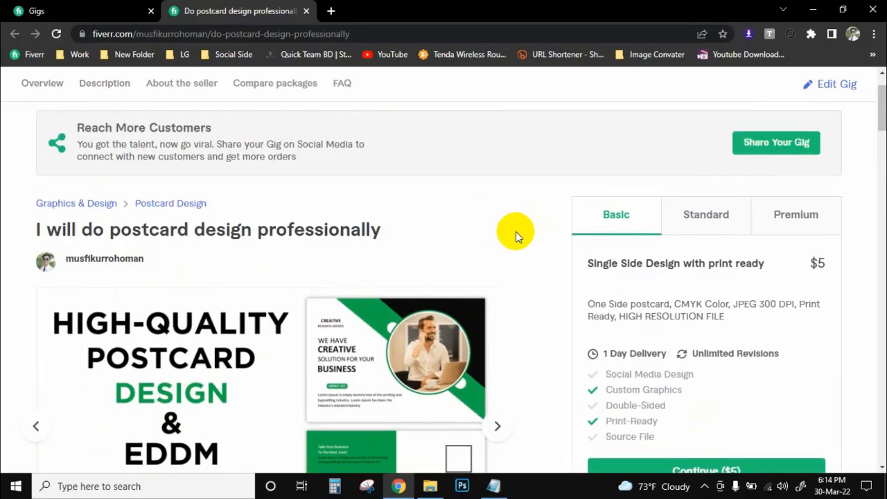